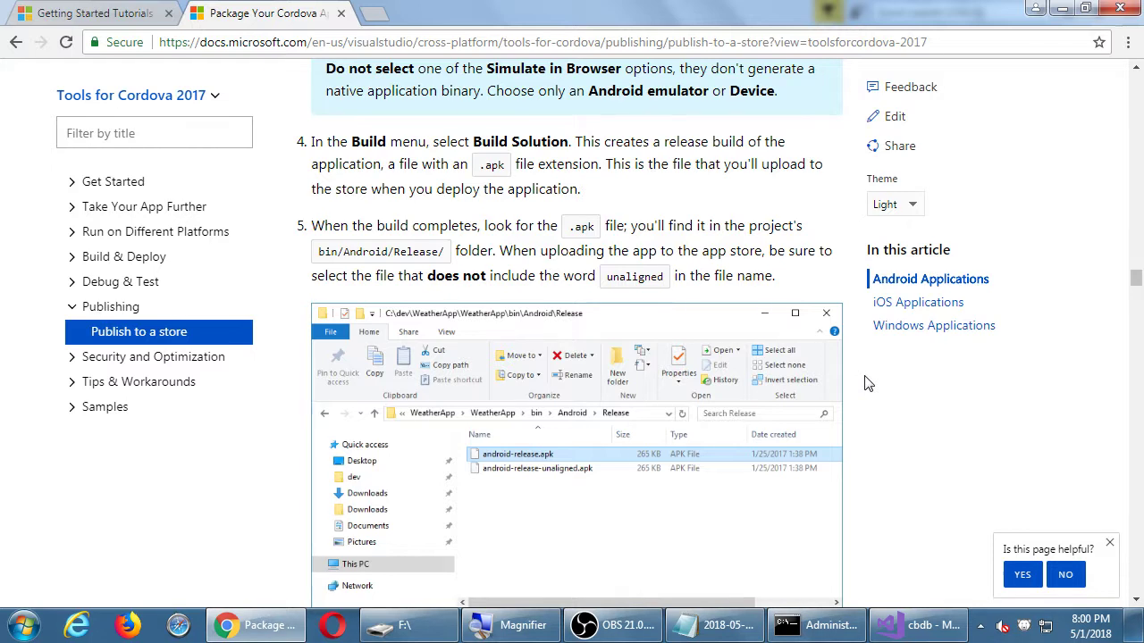
# Bring the 2018-05-01.txt notes in Notepad in front of the Cordova publishing article.
pyautogui.click(724, 624)
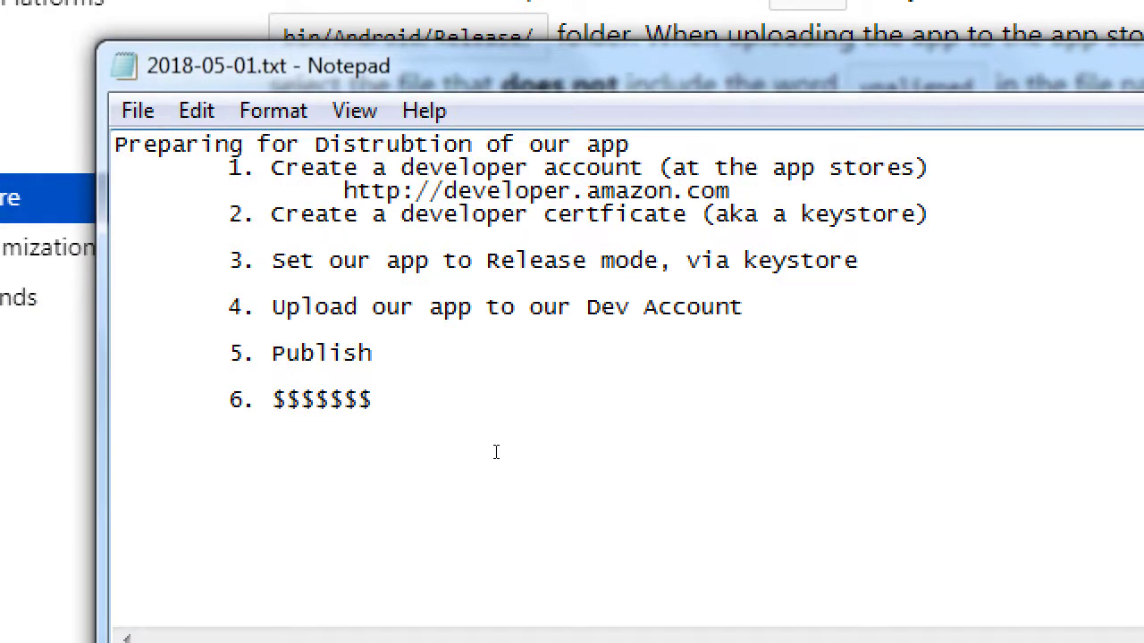
# Add 'Using the keytool.exe app of Java' under item 2 and start a new line under item 3.
pyautogui.write('Using the ket')
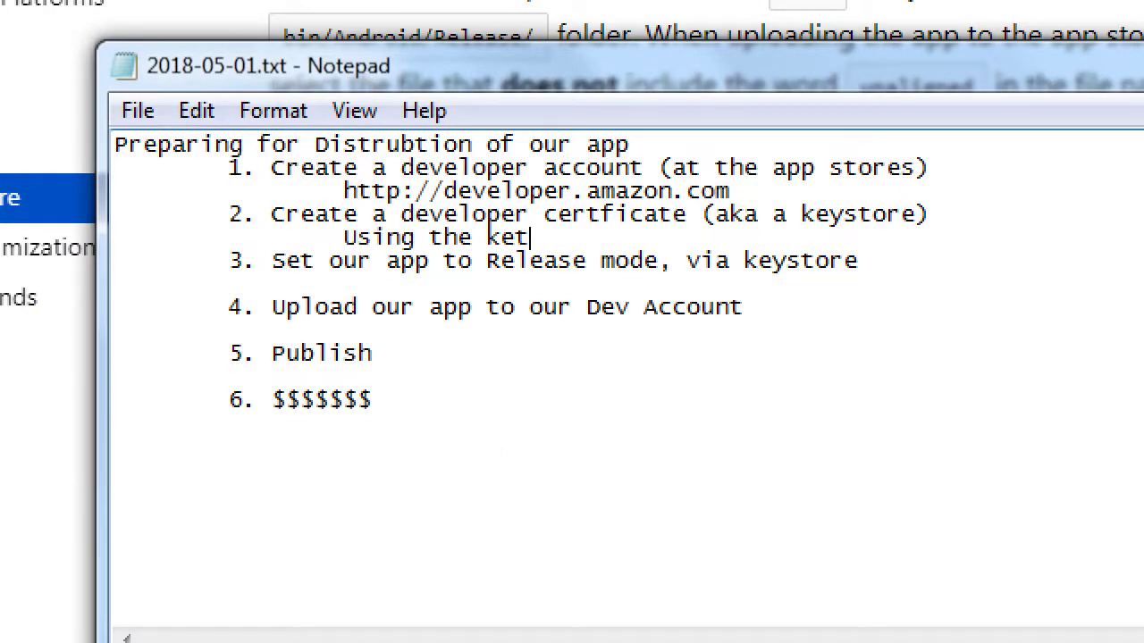
pyautogui.press('BackSpace')
pyautogui.write('ytool.ex3')
pyautogui.press('BackSpace')
pyautogui.write('e app of J')
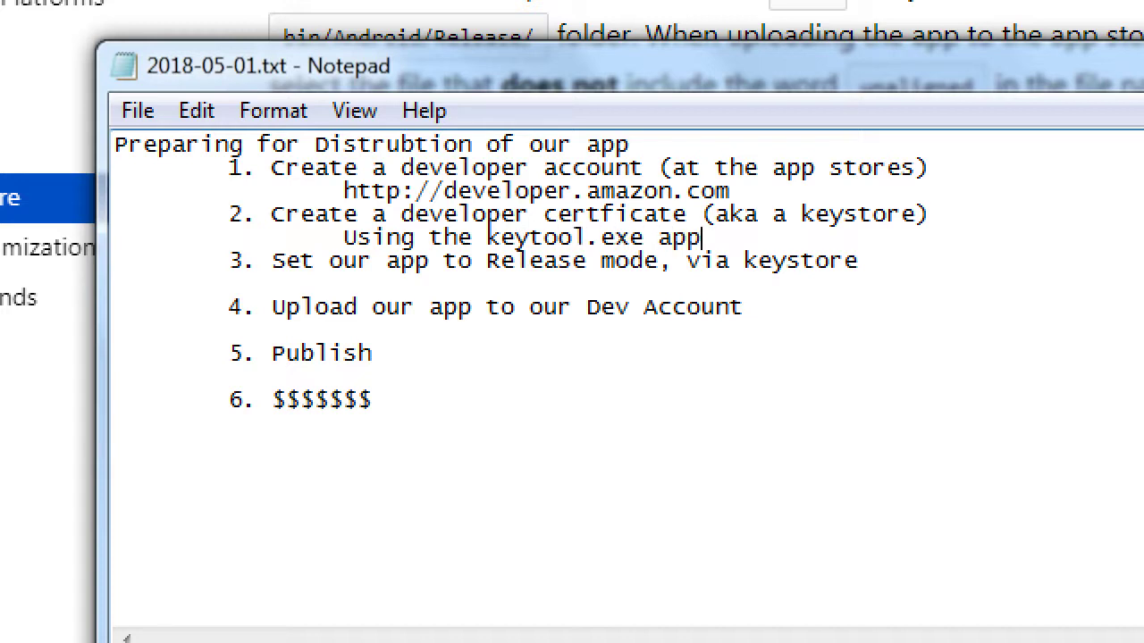
pyautogui.write('ava')
pyautogui.press('Down')
pyautogui.press('Down')
pyautogui.press('Tab')
pyautogui.press('Tab')
pyautogui.press('Tab')
pyautogui.press('BackSpace')
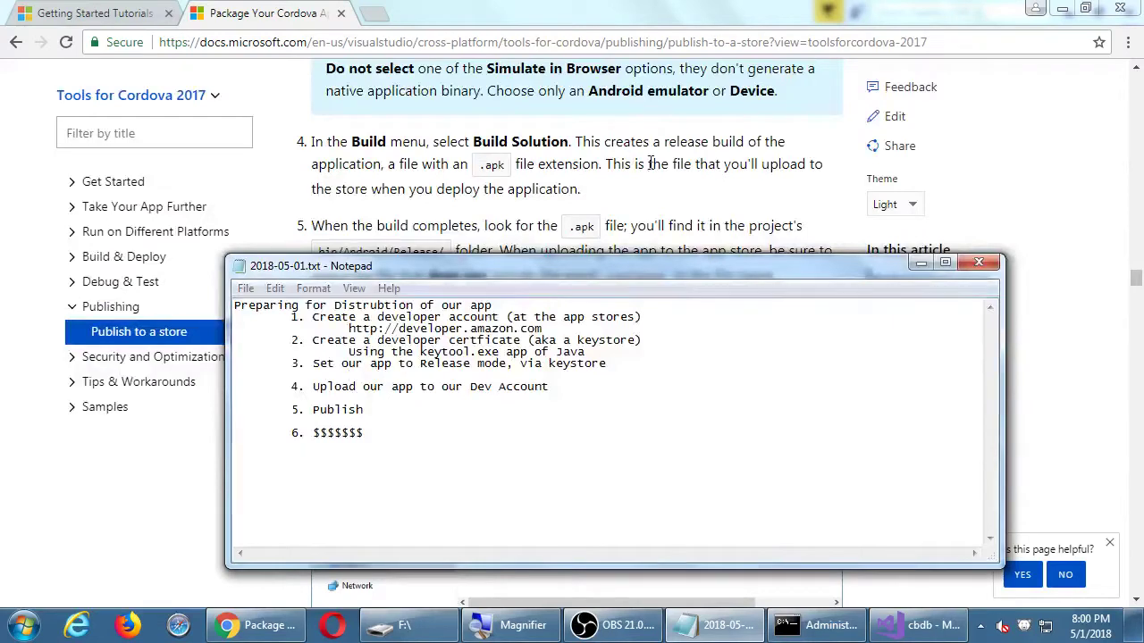
# Bring the Docs article back and highlight step 3 on choosing an Android device.
pyautogui.click(649, 158)
pyautogui.scroll(2, 658, 163)
pyautogui.scroll(5, 657, 162)
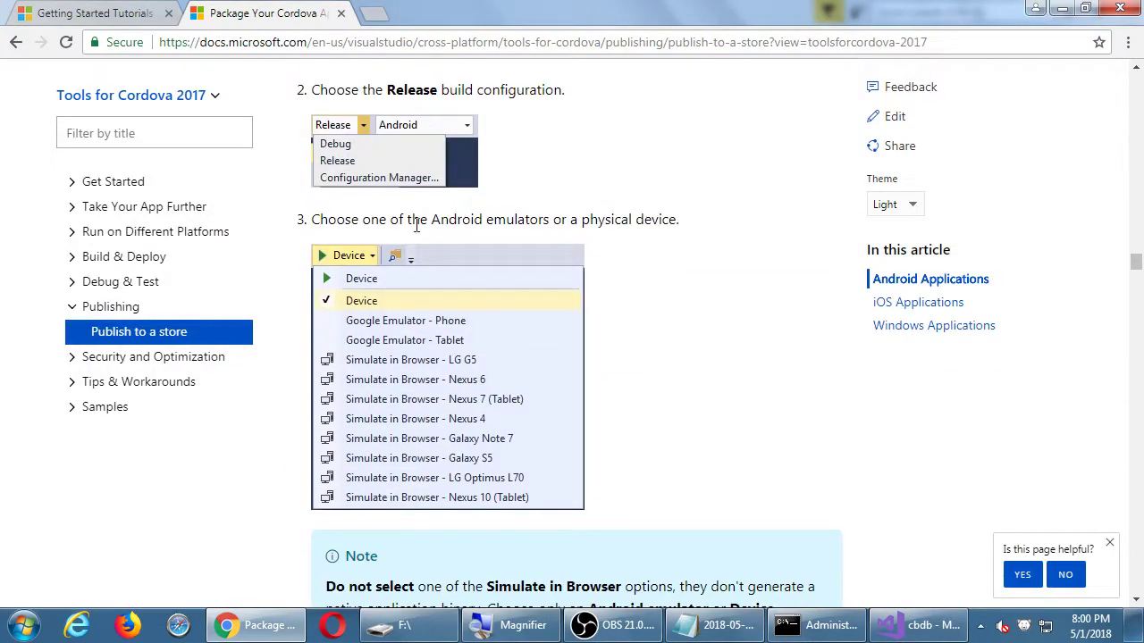
pyautogui.moveTo(372, 221); pyautogui.dragTo(662, 221)
pyautogui.click(662, 220)
# Highlight the Simulate in Browser warning and magnify the device dropdown illustration.
pyautogui.scroll(-2, 664, 217)
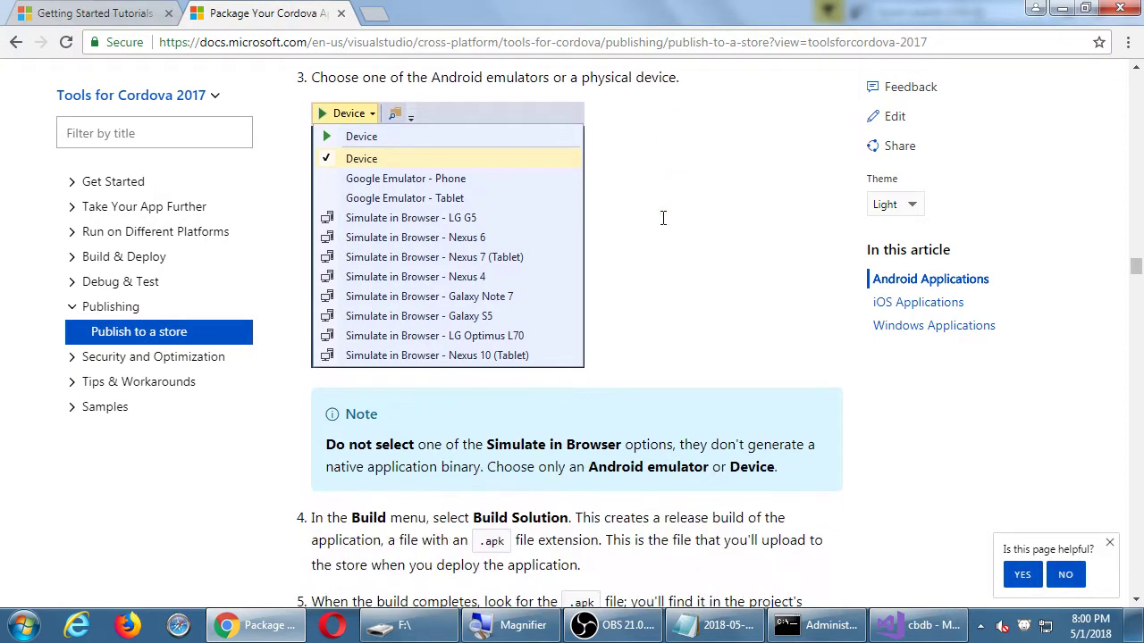
pyautogui.moveTo(498, 428); pyautogui.dragTo(592, 427)
pyautogui.click(592, 427)
pyautogui.press('super+plus')
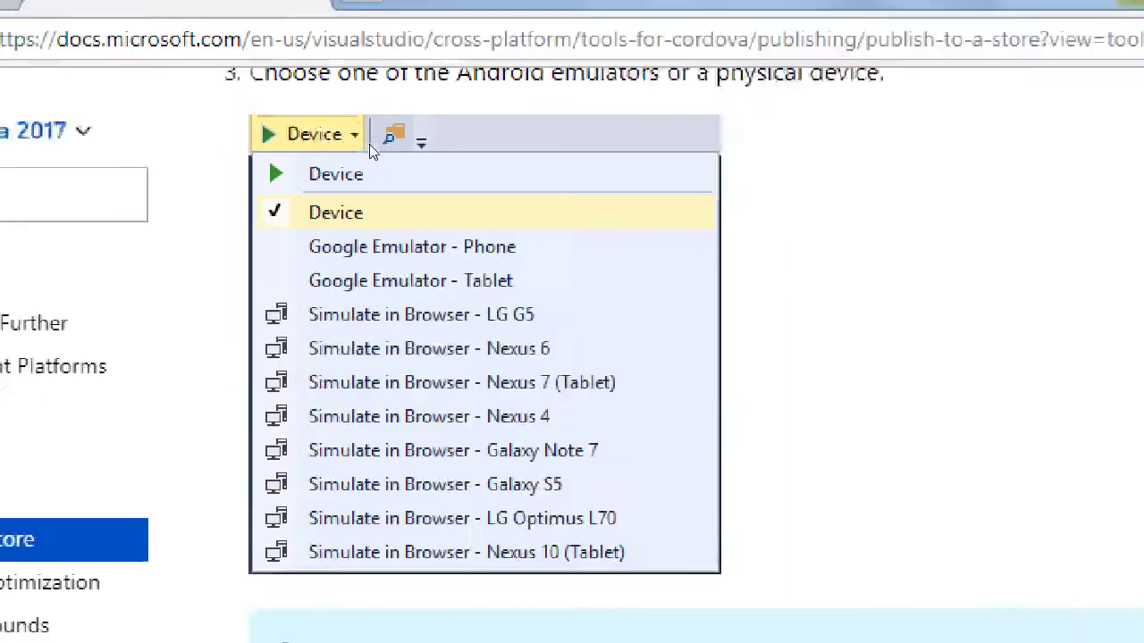
# In the notes, type 'Make sure you select device (not Simulate!)' under item 3.
pyautogui.hotkey('alt', 'Tab')
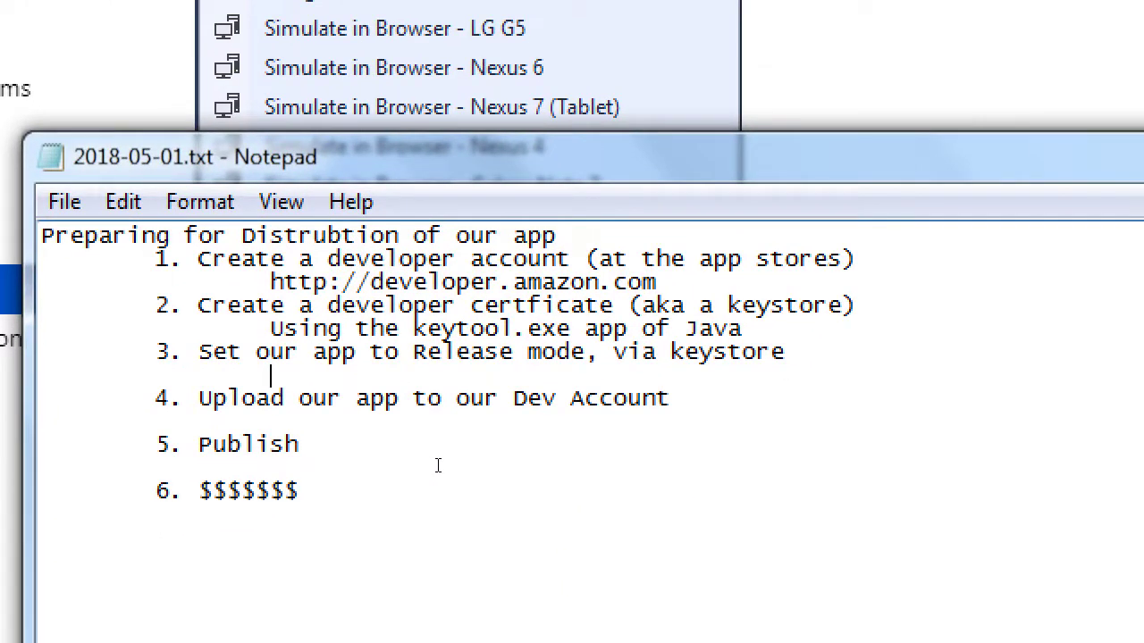
pyautogui.write('Make sure you sele')
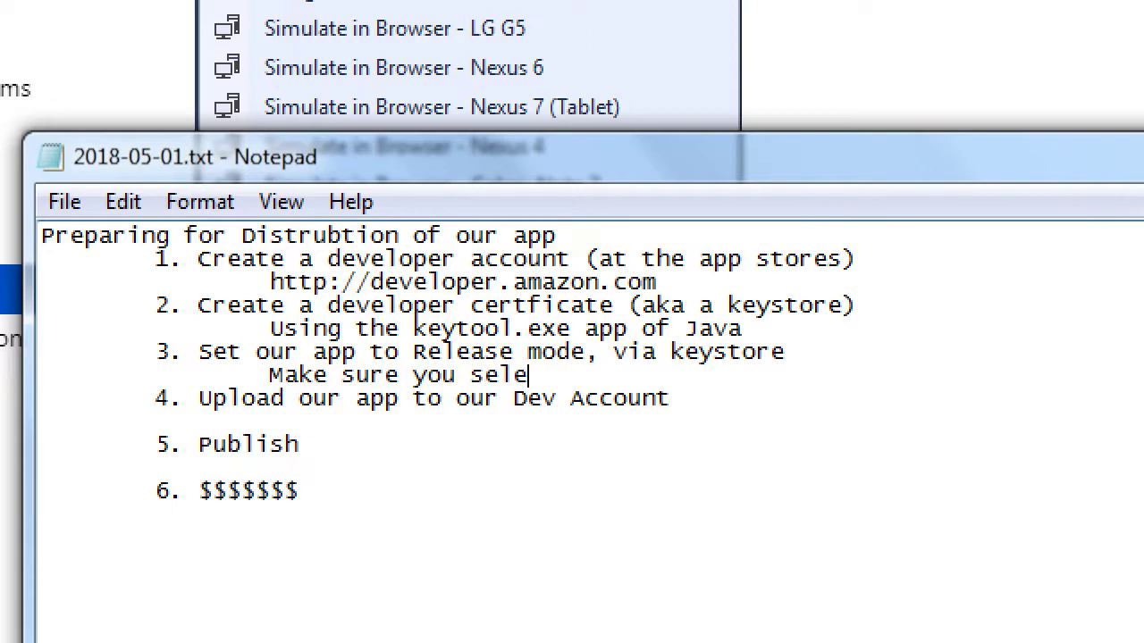
pyautogui.write('ct device')
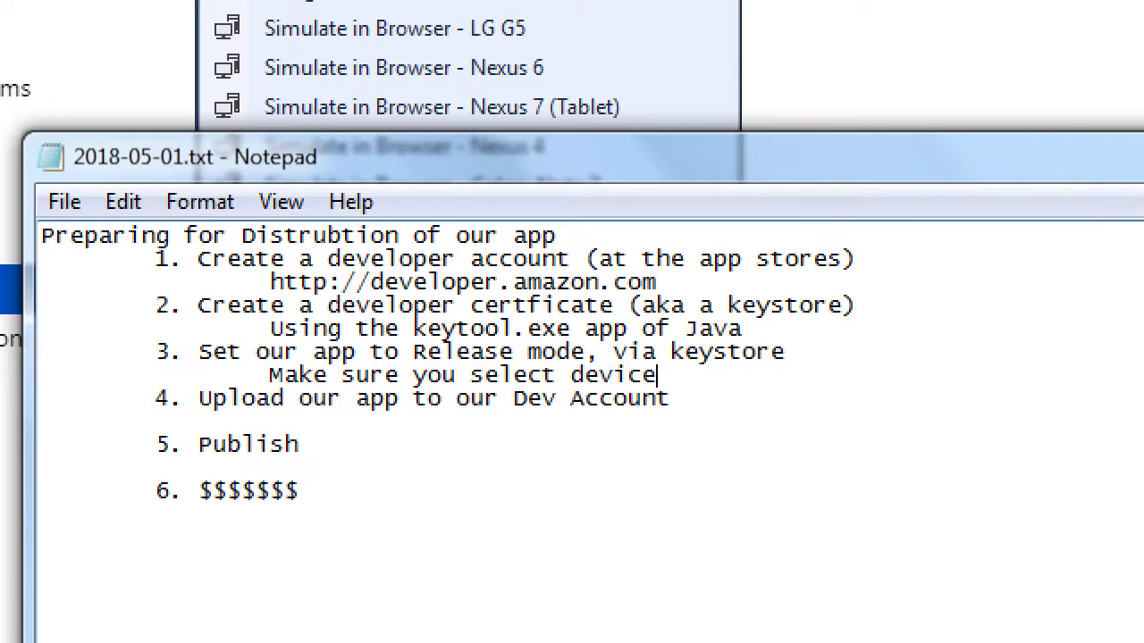
pyautogui.write(' (not Simu')
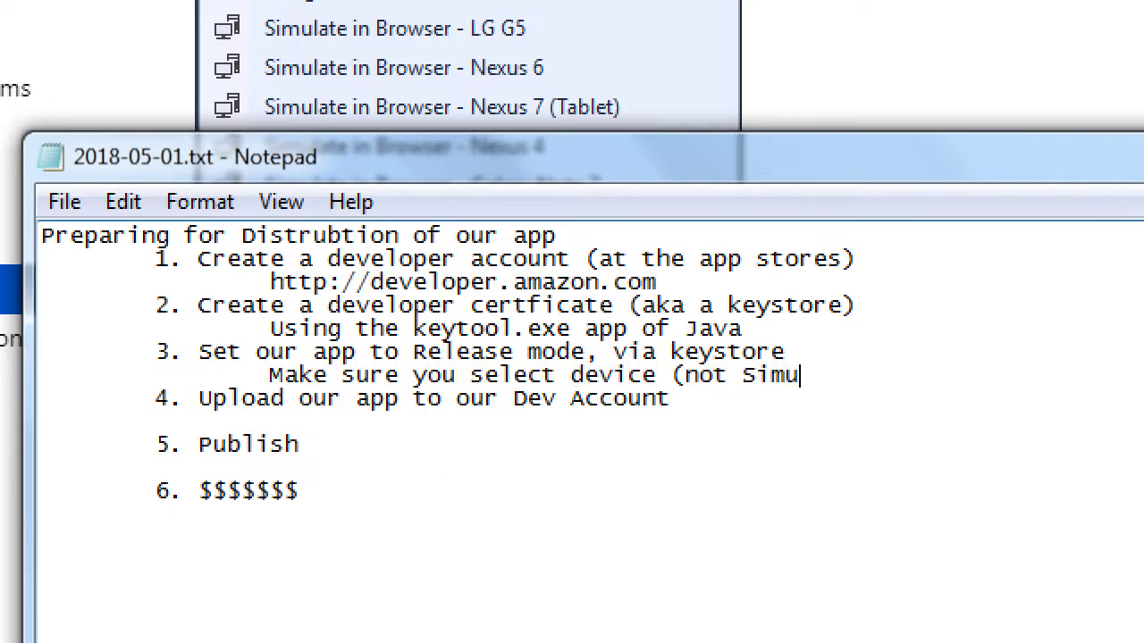
pyautogui.write('late!)')
# Reset magnification, load developer.amazon.com in a new Chrome tab and open Sign In.
pyautogui.press('super+minus')
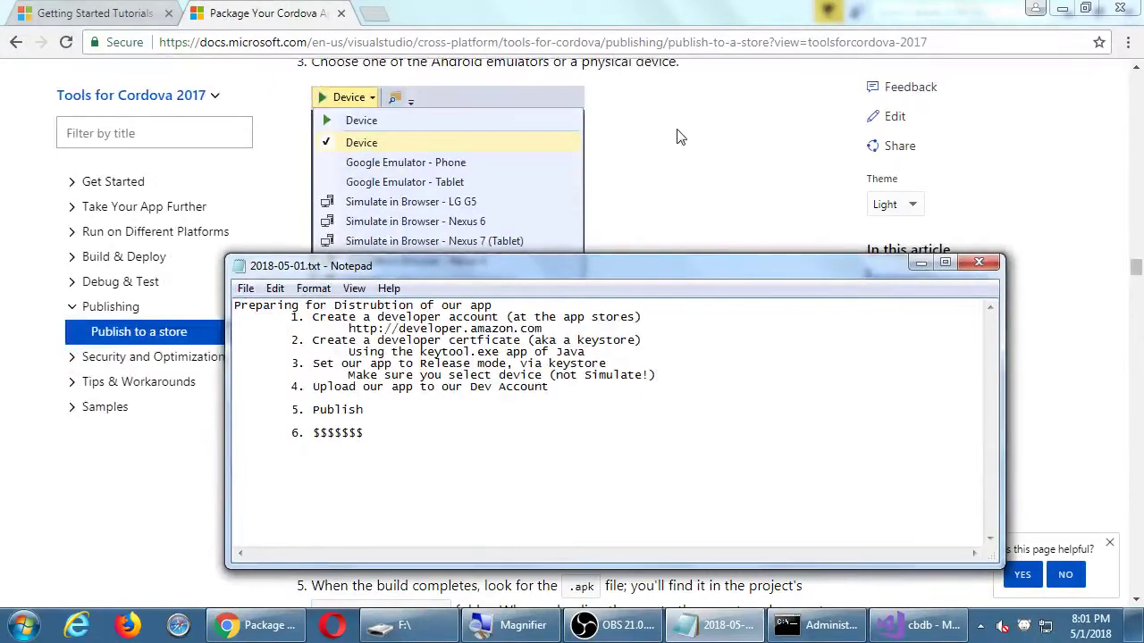
pyautogui.click(684, 137)
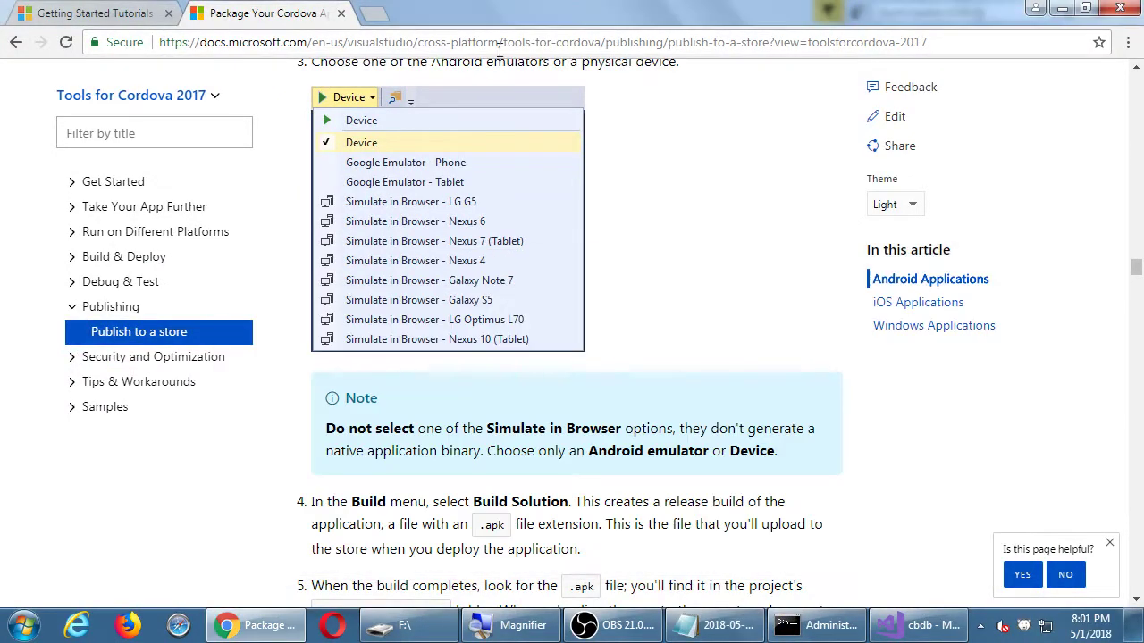
pyautogui.click(376, 14)
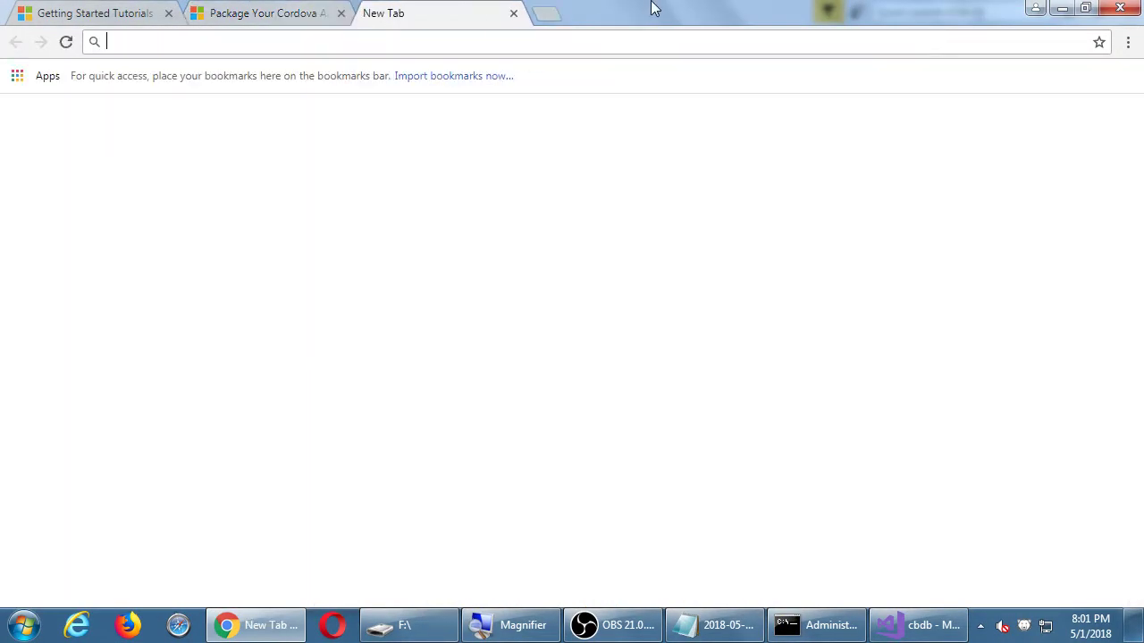
pyautogui.write('develop')
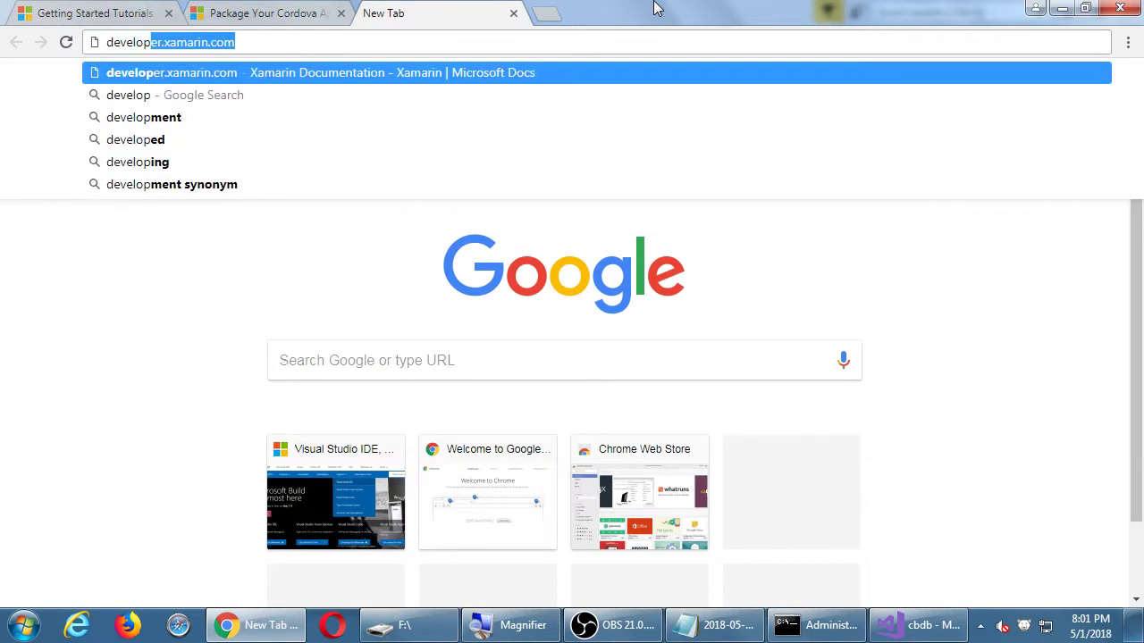
pyautogui.write('er.amazo')
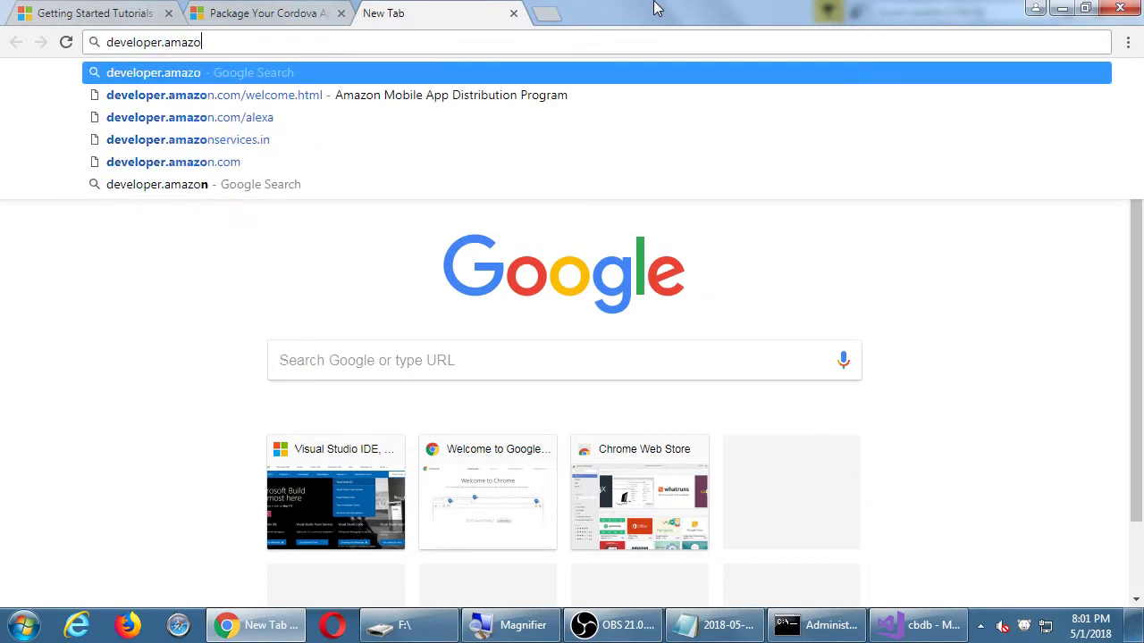
pyautogui.write('n.com')
pyautogui.press('Return')
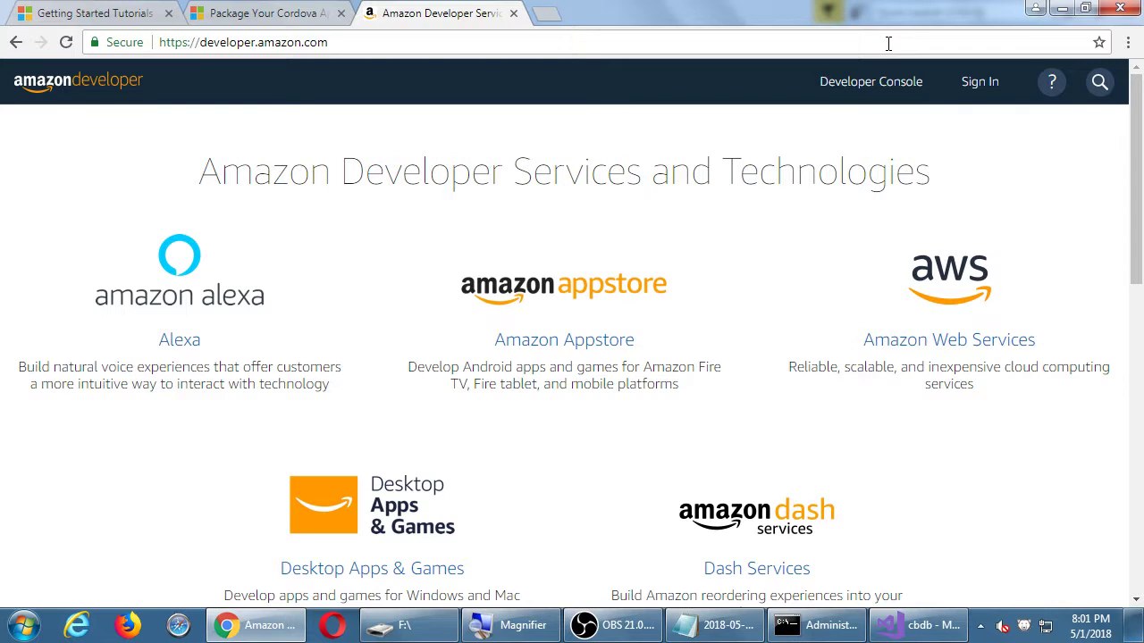
pyautogui.click(981, 83)
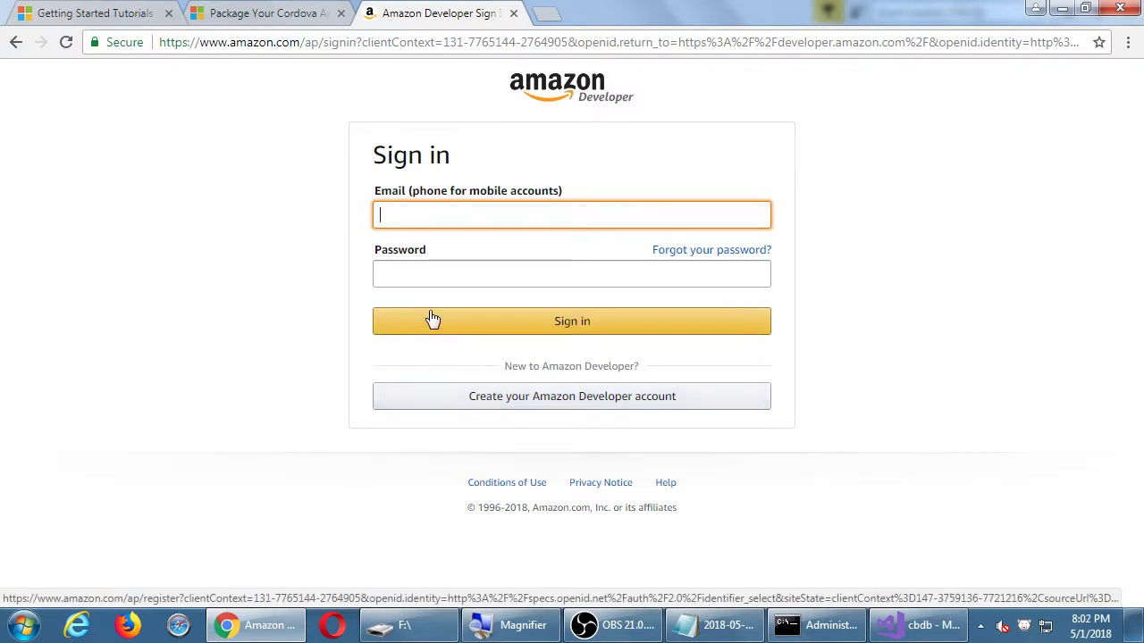
# Switch to OBS while signing in to the Amazon Developer account.
pyautogui.click(597, 624)
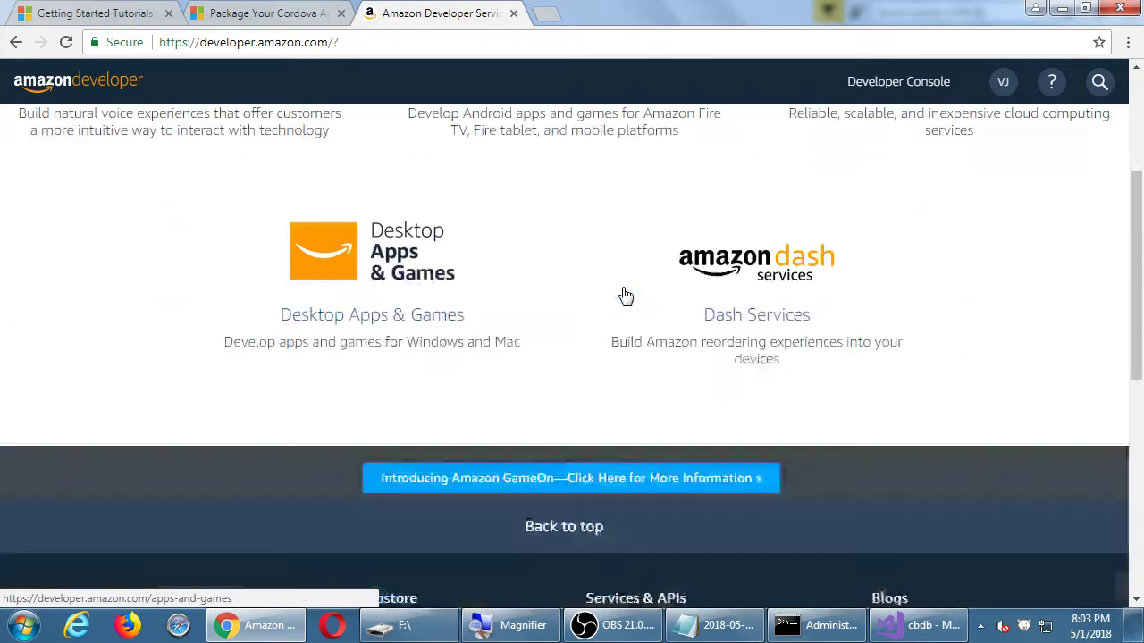
# Open the Developer Console dashboard, going back once and reopening it to browse Notifications and Announcements.
pyautogui.scroll(-3, 626, 296)
pyautogui.scroll(5, 608, 297)
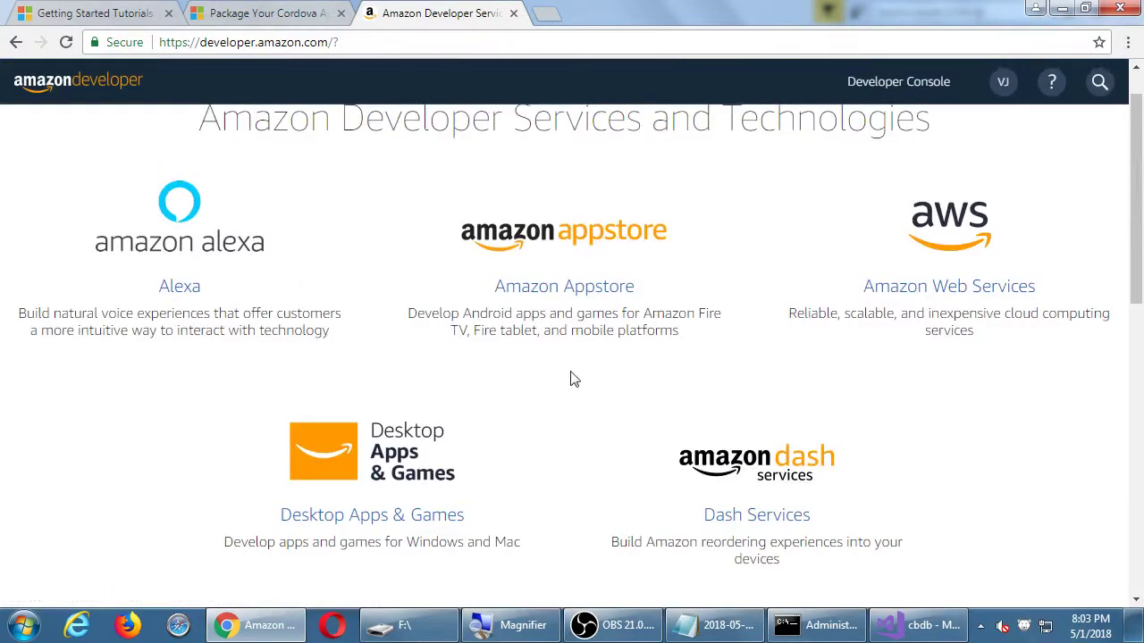
pyautogui.click(892, 81)
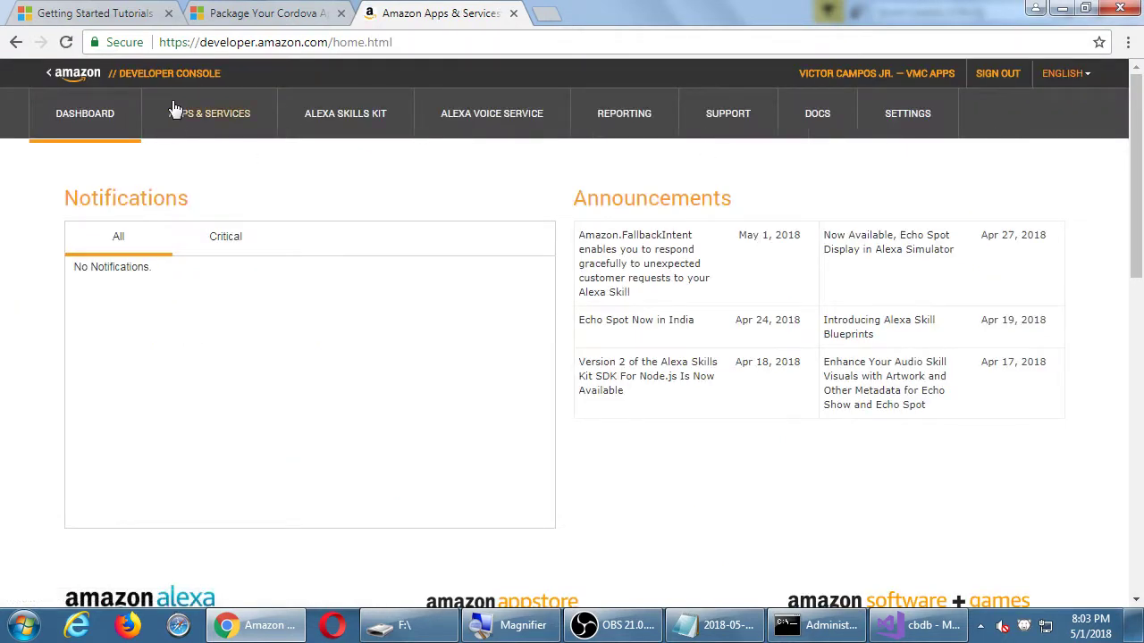
pyautogui.hotkey('alt', 'Left')
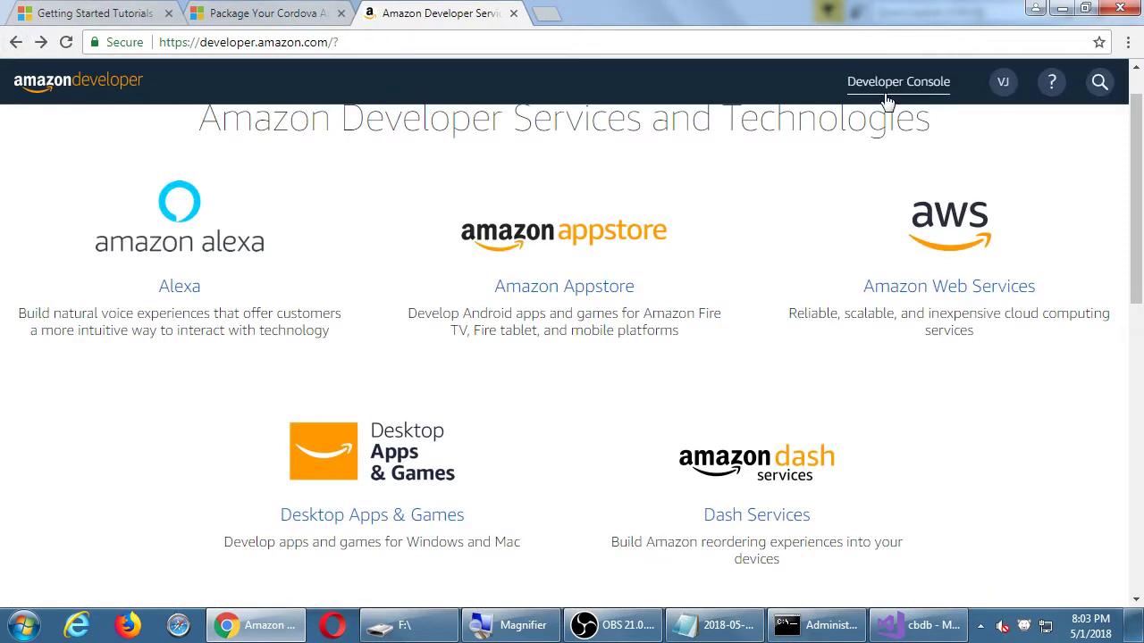
pyautogui.scroll(1, 883, 102)
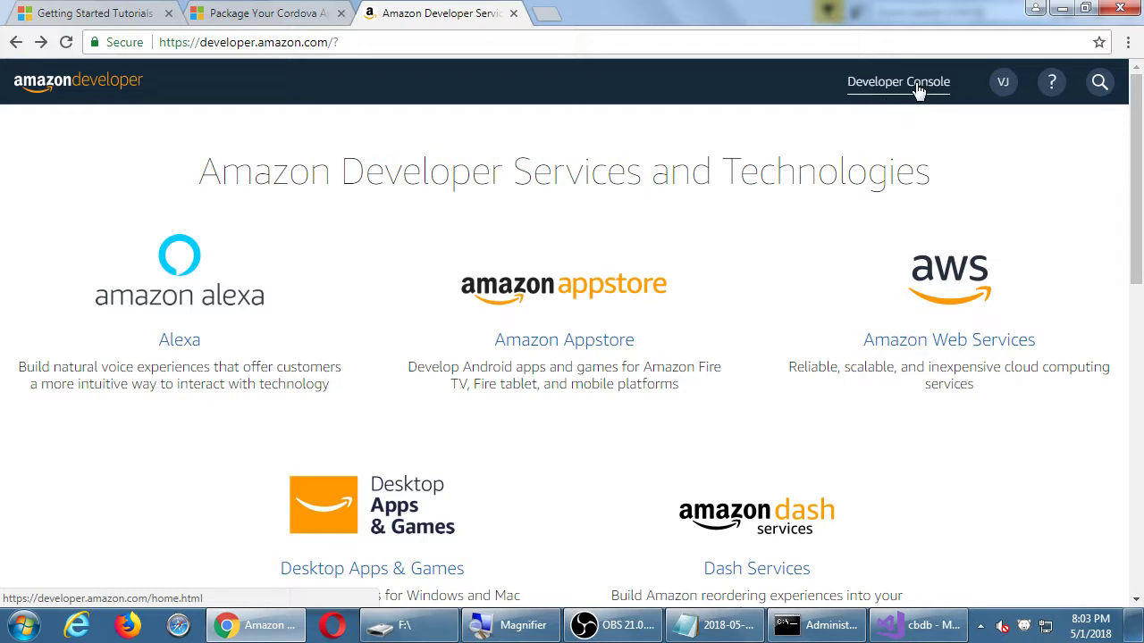
pyautogui.click(916, 86)
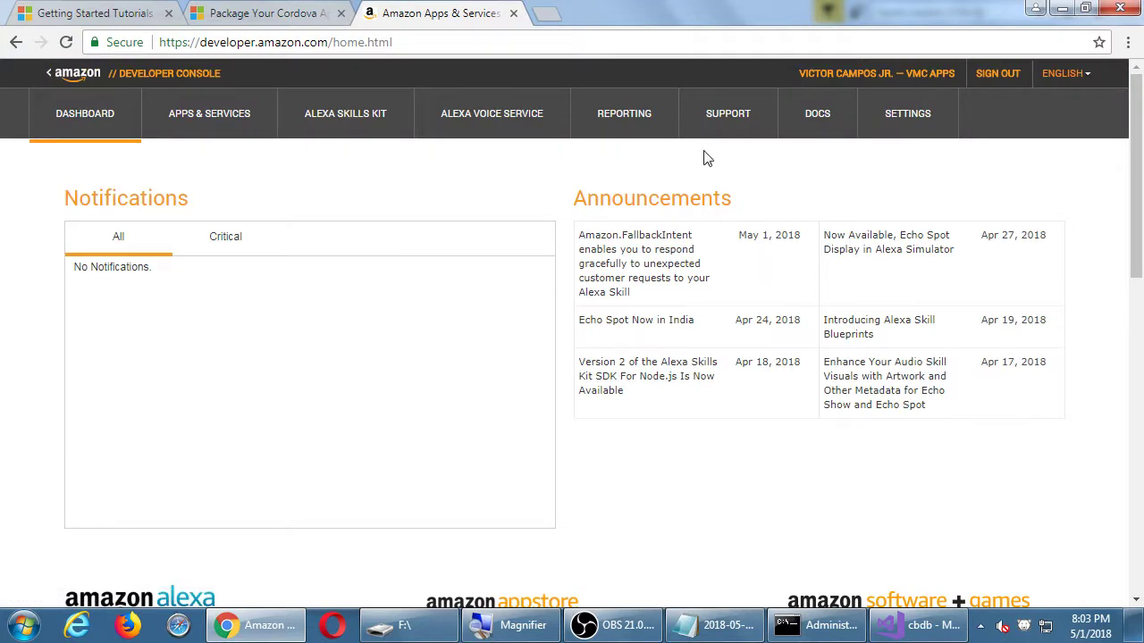
pyautogui.scroll(-3, 593, 283)
pyautogui.scroll(-5, 597, 278)
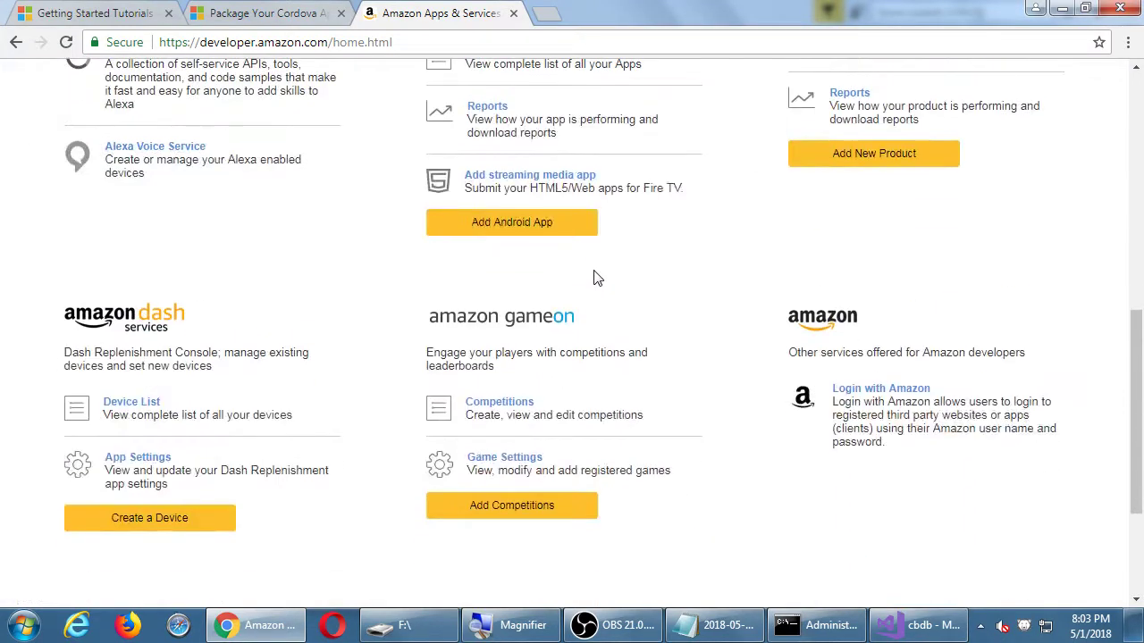
pyautogui.scroll(-2, 596, 278)
pyautogui.scroll(10, 595, 276)
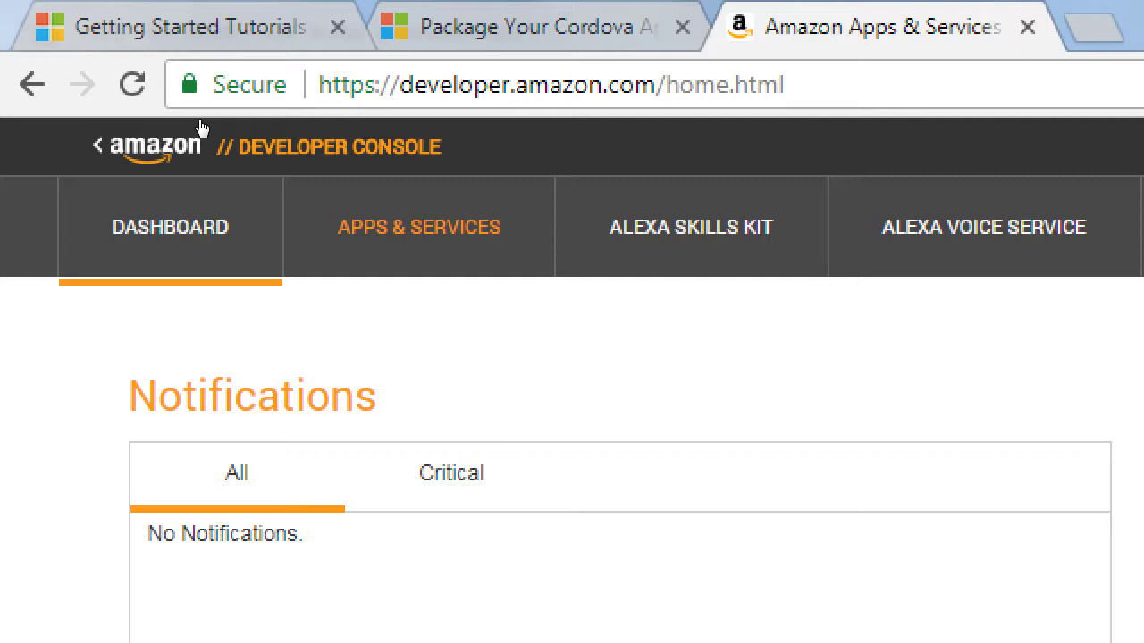
# Open My Apps under Apps & Services, which lists 0 apps.
pyautogui.click(393, 237)
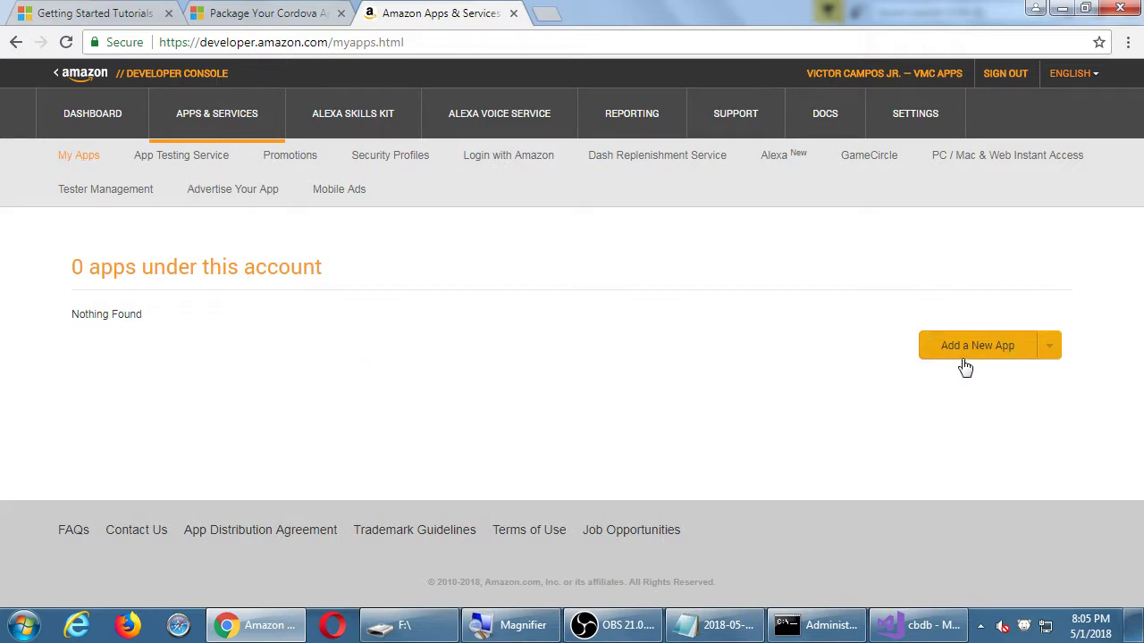
# Compare the Android, Mobile Web and PC & Mac platform options, then start a new Android app submission.
pyautogui.click(1051, 354)
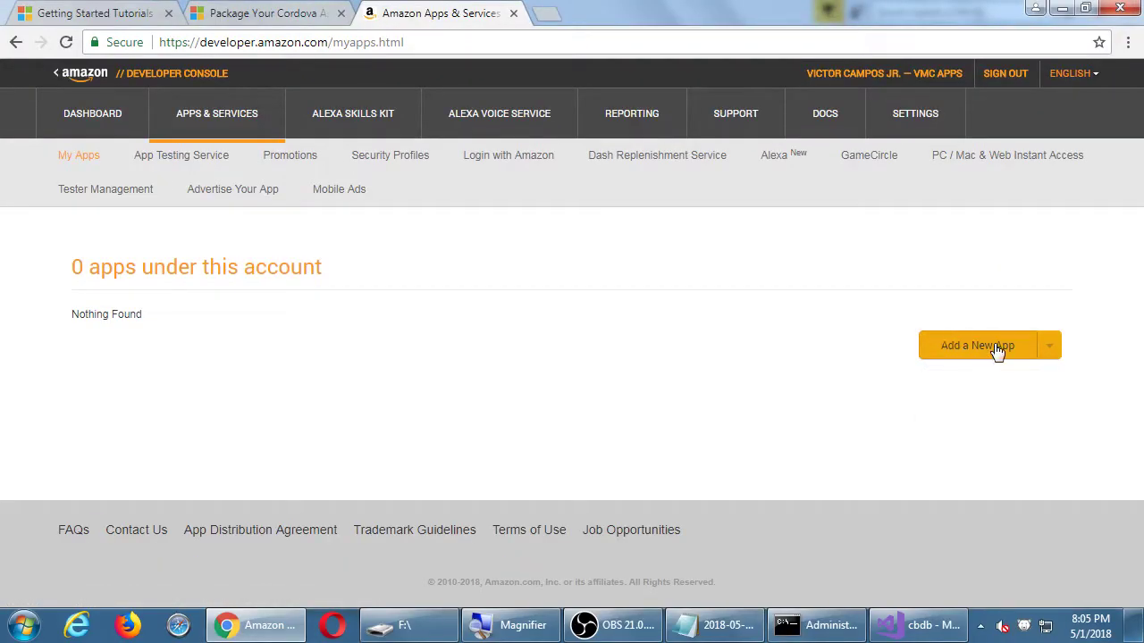
pyautogui.click(1049, 346)
pyautogui.click(955, 350)
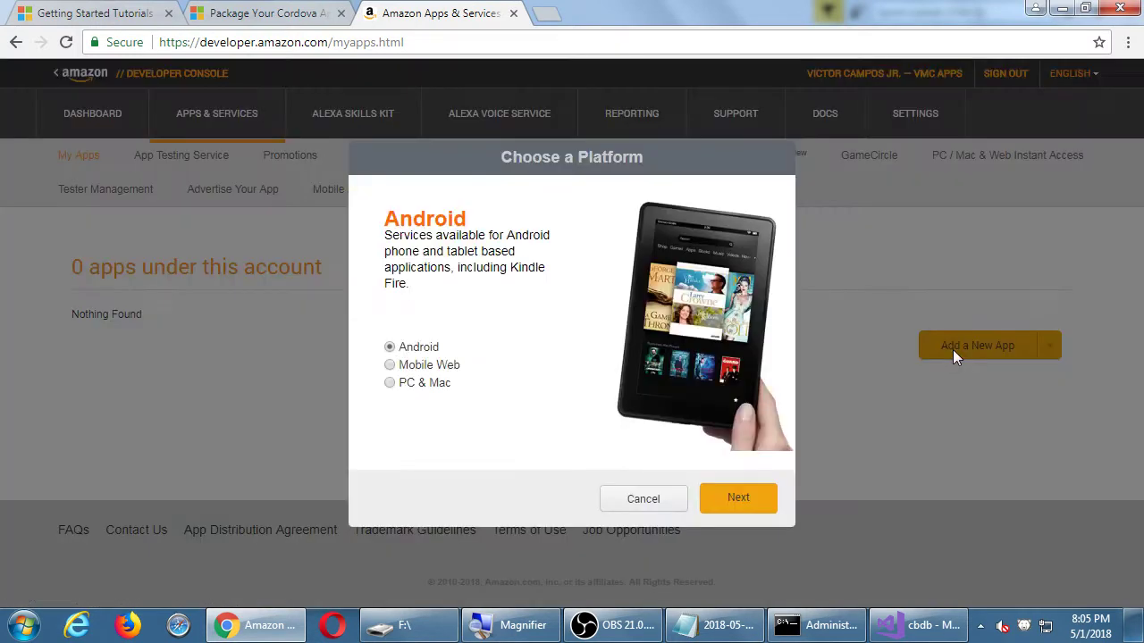
pyautogui.click(424, 367)
pyautogui.click(423, 386)
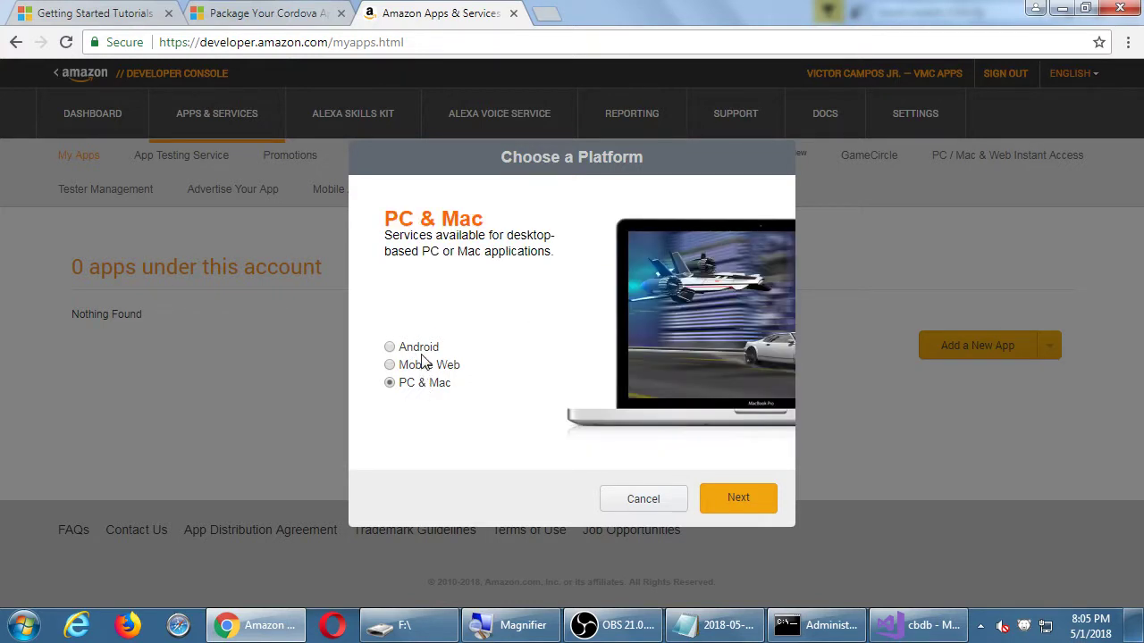
pyautogui.click(426, 348)
pyautogui.click(427, 365)
pyautogui.click(430, 384)
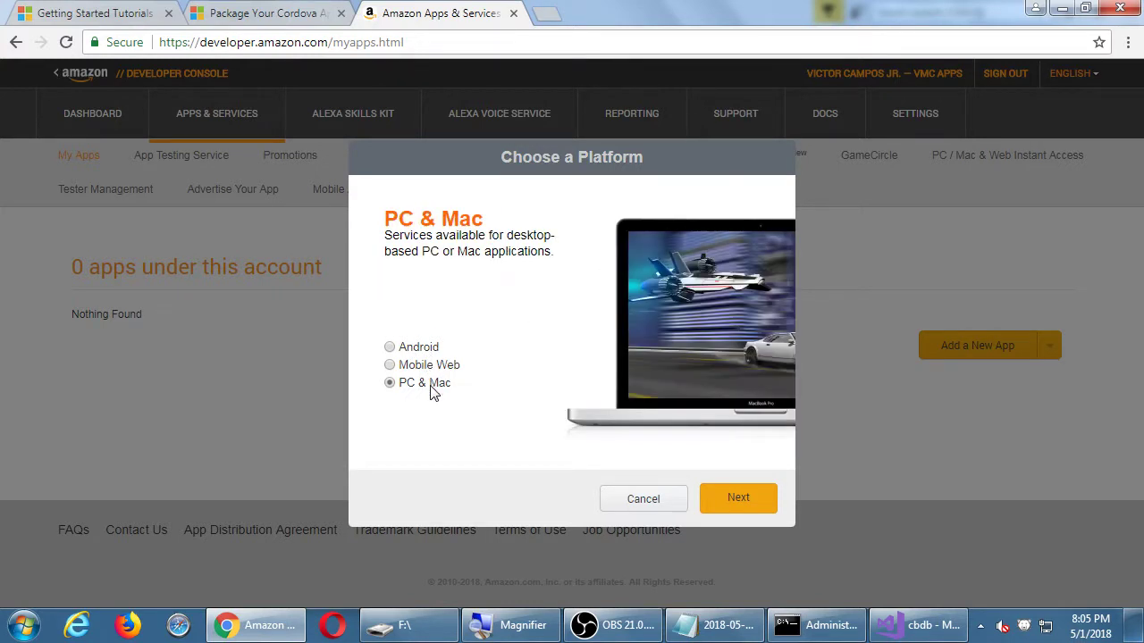
pyautogui.click(626, 498)
pyautogui.click(1048, 356)
pyautogui.click(1013, 378)
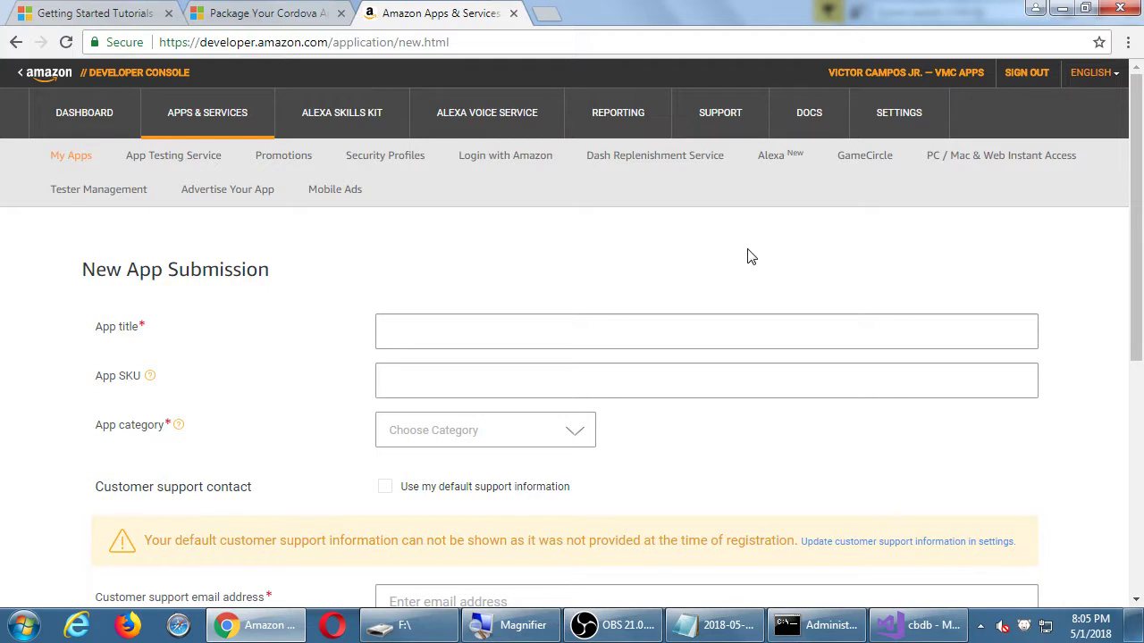
pyautogui.scroll(-3, 758, 259)
pyautogui.scroll(-3, 759, 259)
pyautogui.scroll(5, 759, 259)
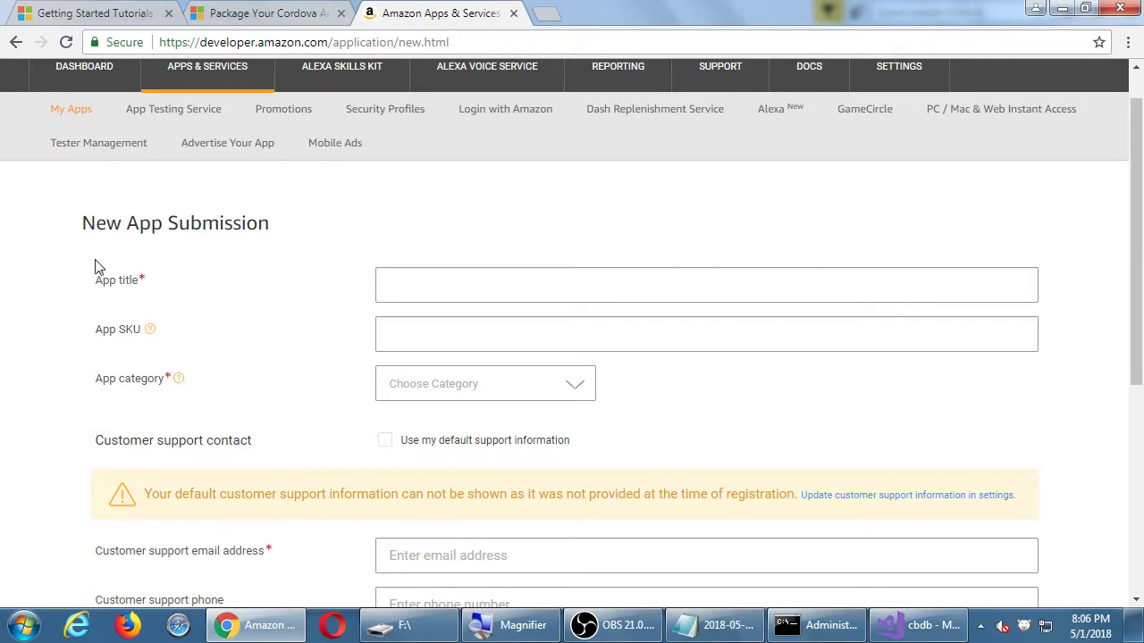
pyautogui.scroll(-1, 143, 284)
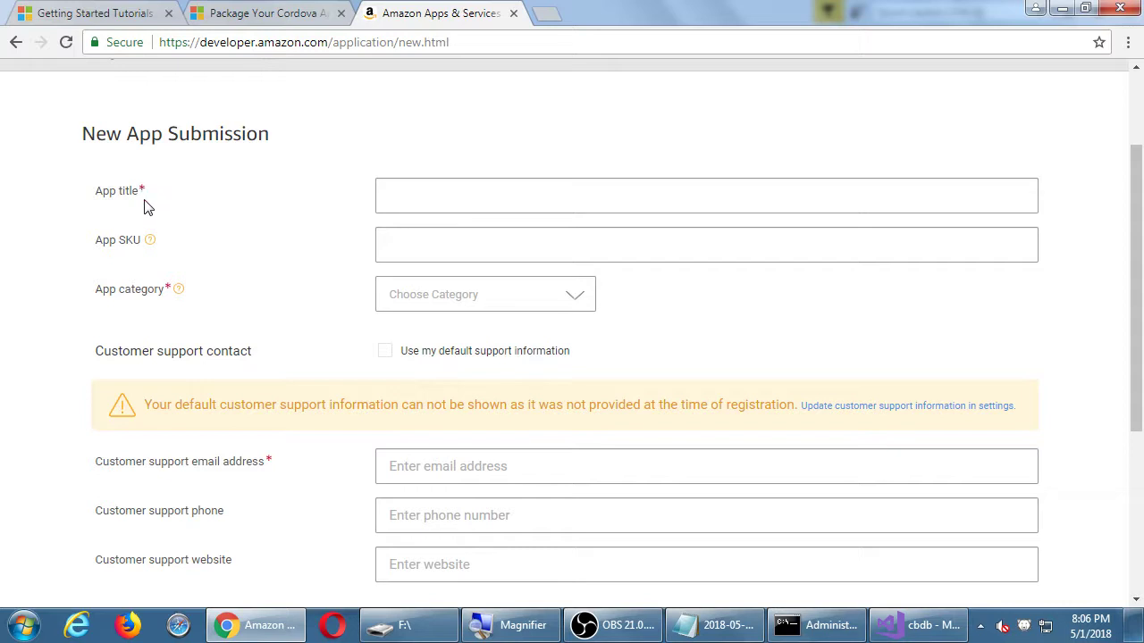
# Enter 'Smith CBDb' as the app title, correcting the final letter's case.
pyautogui.click(408, 209)
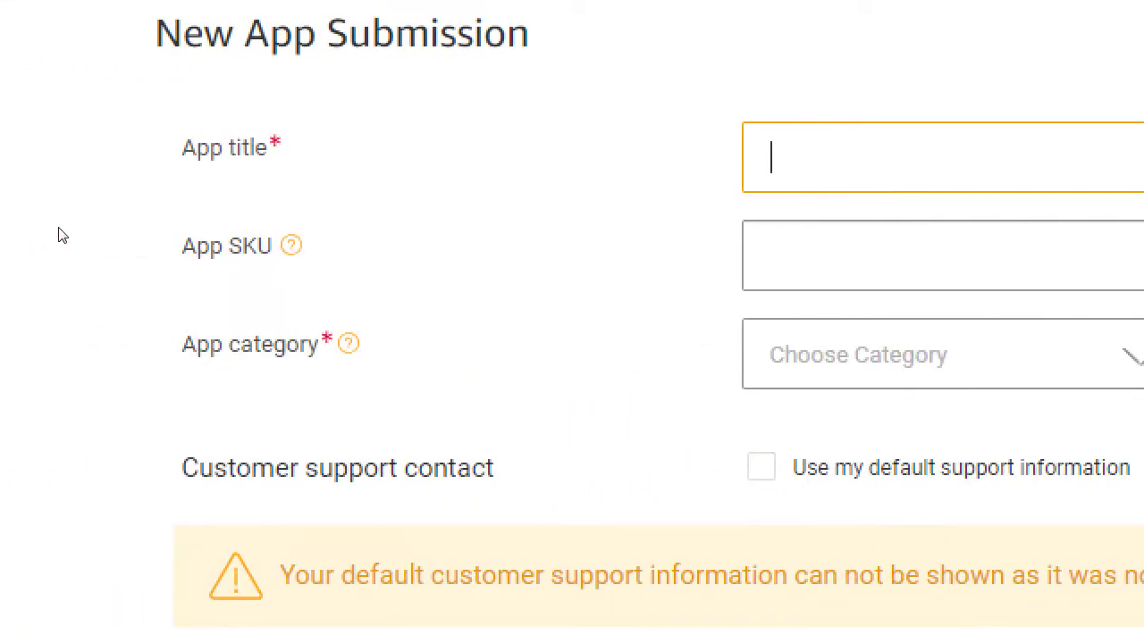
pyautogui.write('Smith ')
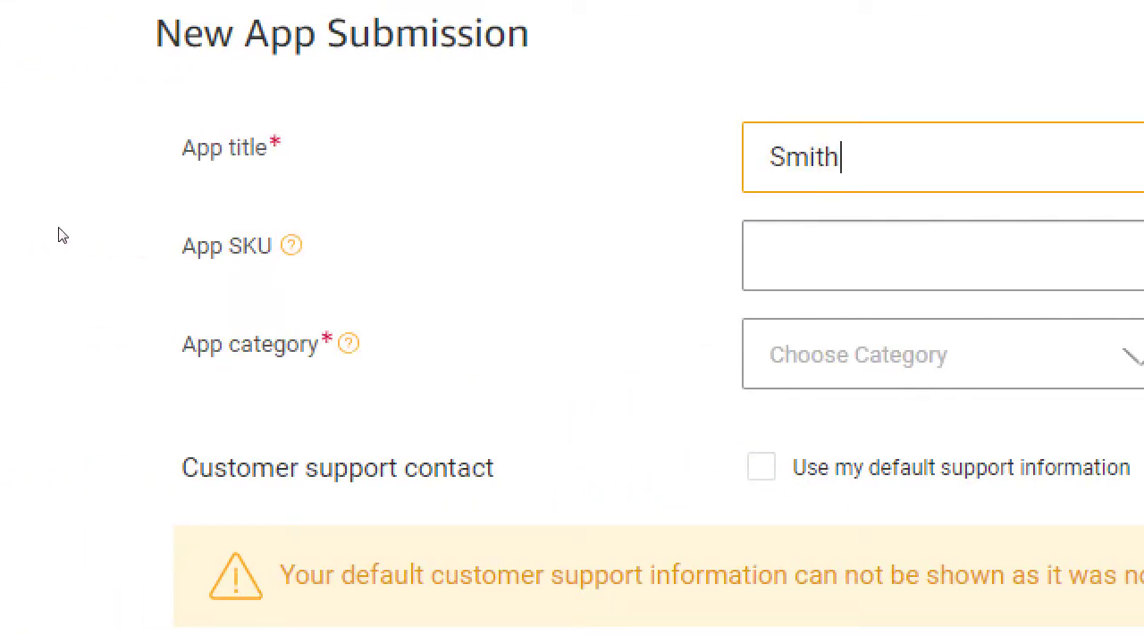
pyautogui.write('CBDB')
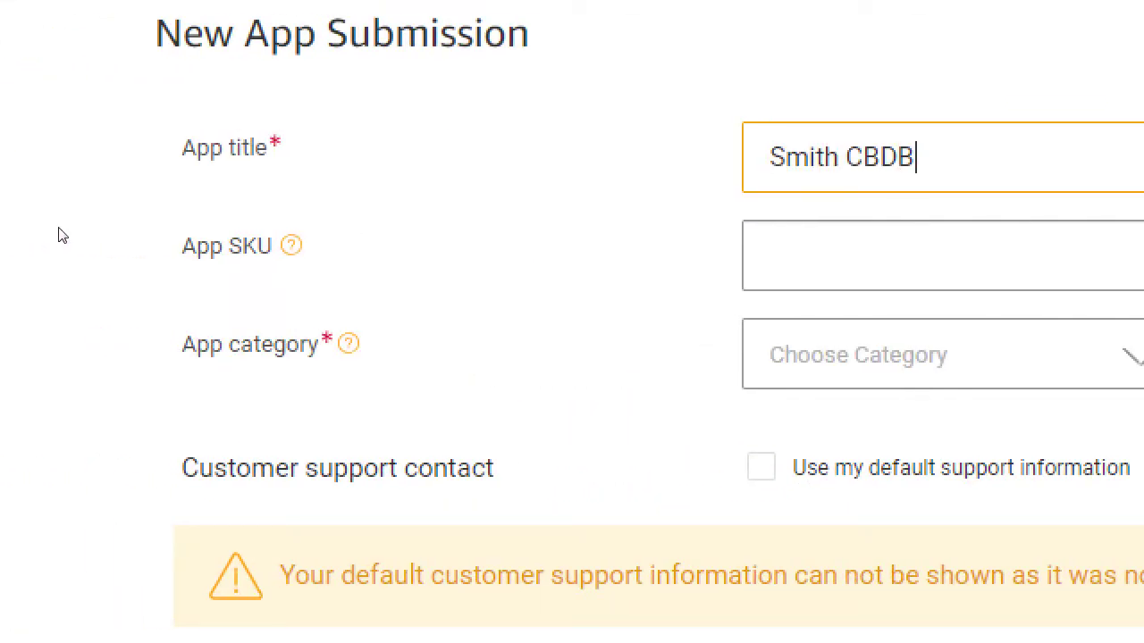
pyautogui.press('BackSpace')
pyautogui.write('d')
pyautogui.press('BackSpace')
pyautogui.write('b')
pyautogui.moveTo(152, 242)
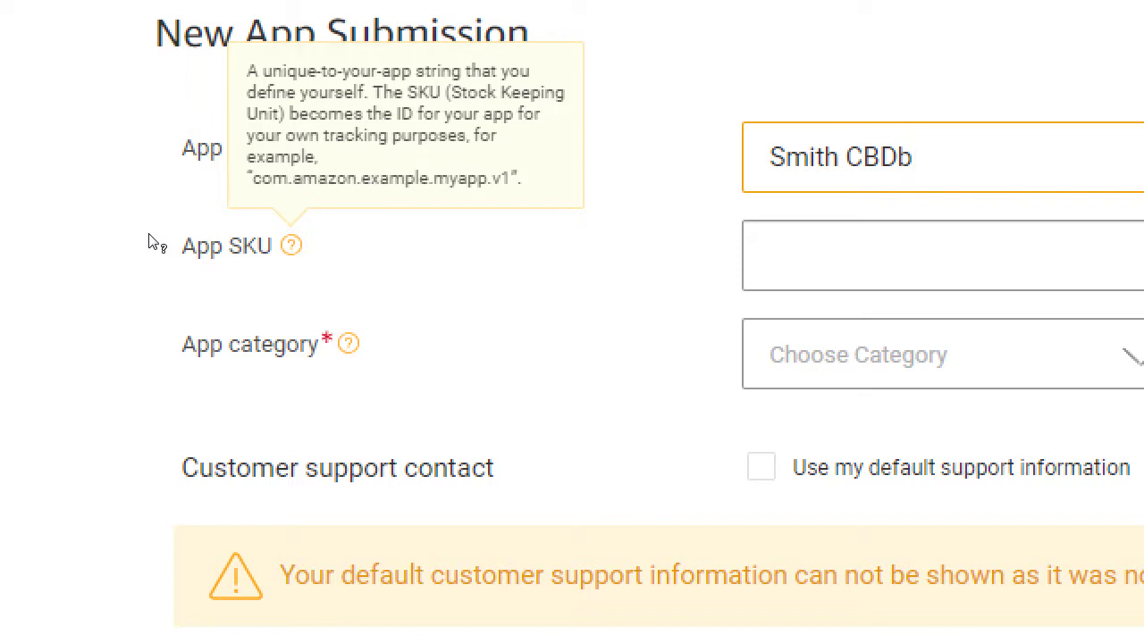
pyautogui.press('Tab')
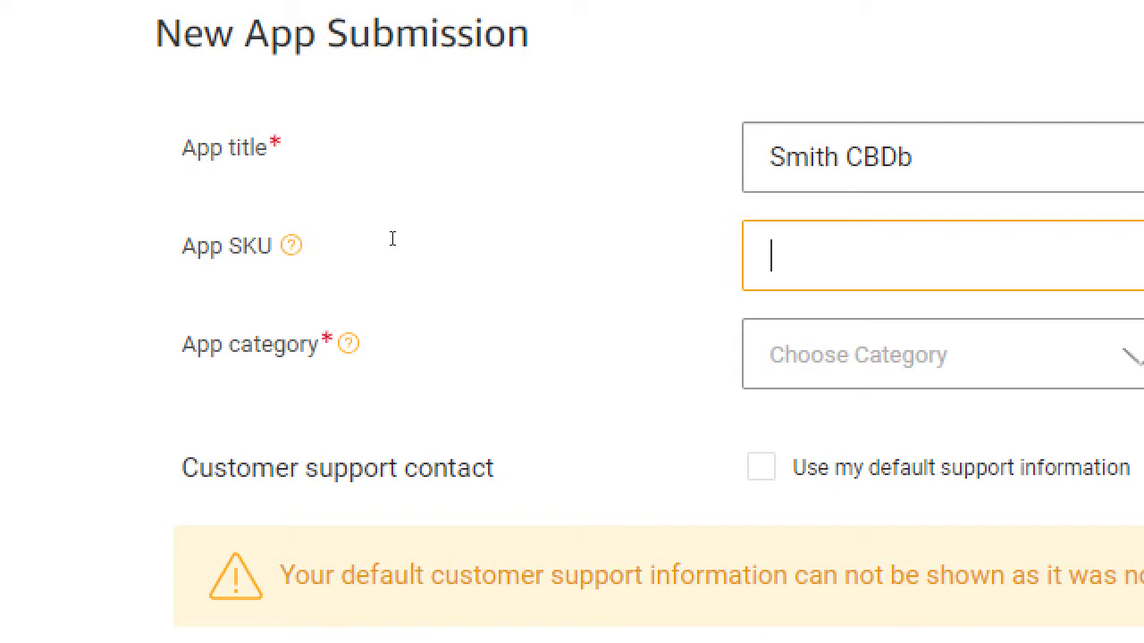
pyautogui.write('cbdb01')
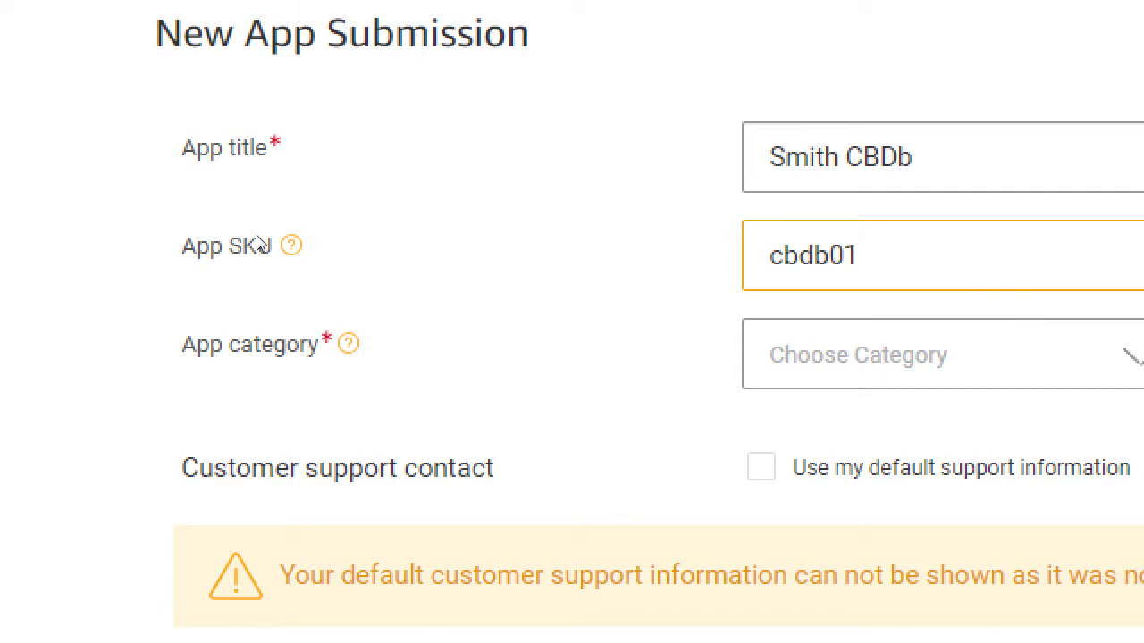
pyautogui.press('BackSpace')
pyautogui.press('BackSpace')
pyautogui.press('BackSpace')
pyautogui.press('BackSpace')
pyautogui.press('BackSpace')
pyautogui.press('BackSpace')
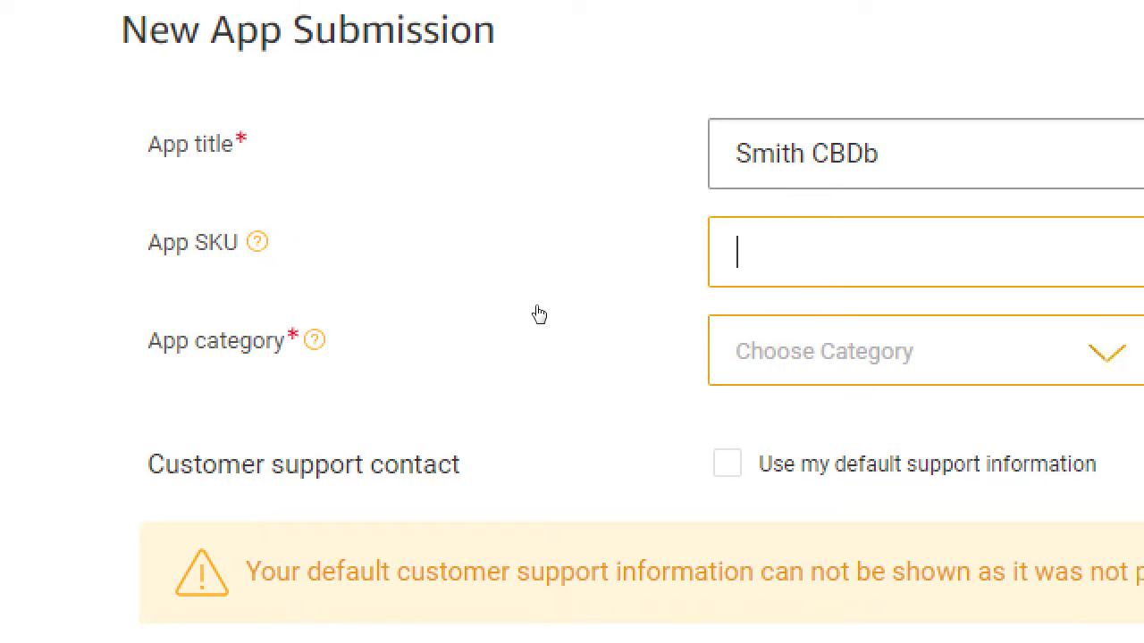
# Open the App category list and scroll through the available categories.
pyautogui.click(588, 309)
pyautogui.scroll(-4, 620, 321)
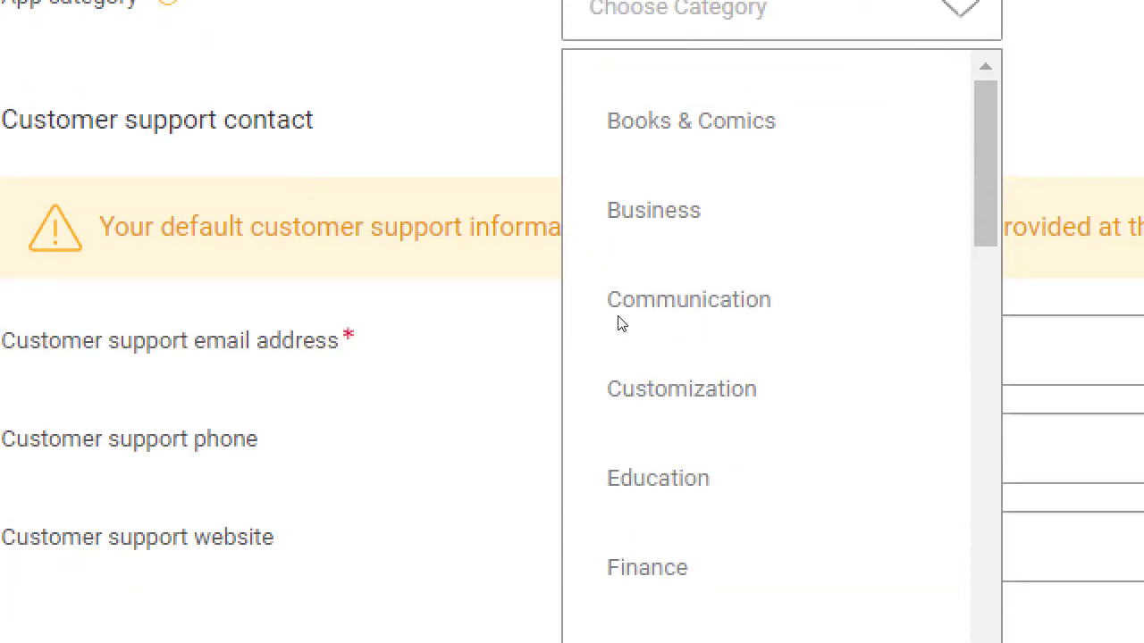
pyautogui.moveTo(582, 216); pyautogui.dragTo(581, 174)
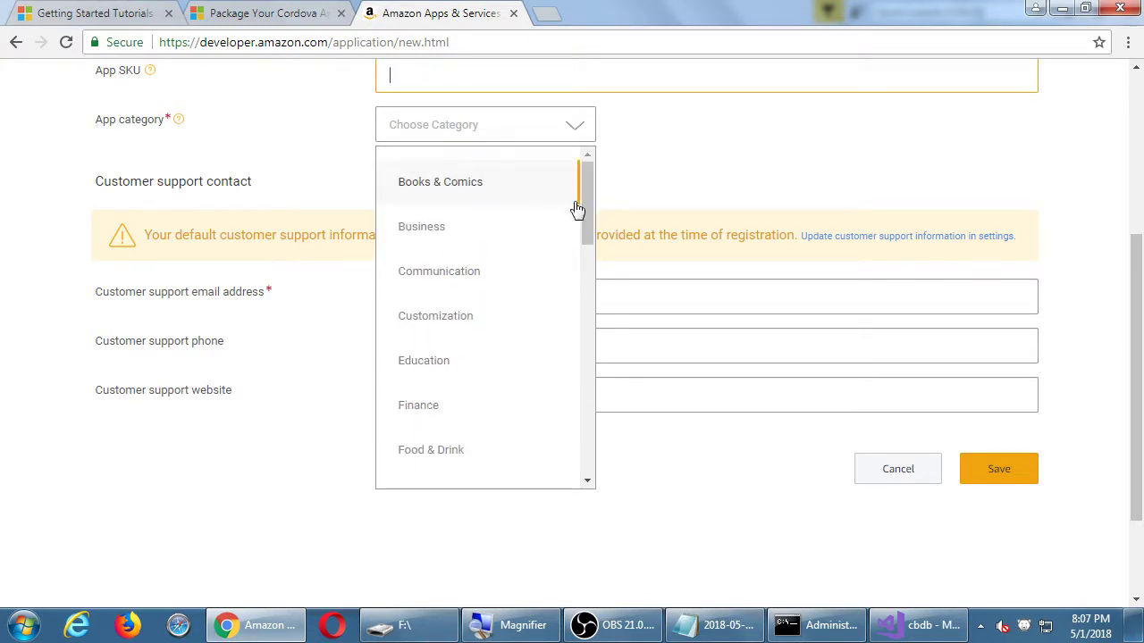
pyautogui.moveTo(590, 195)
pyautogui.mouseDown()
pyautogui.moveTo(575, 282)
pyautogui.moveTo(599, 378)
pyautogui.mouseUp()
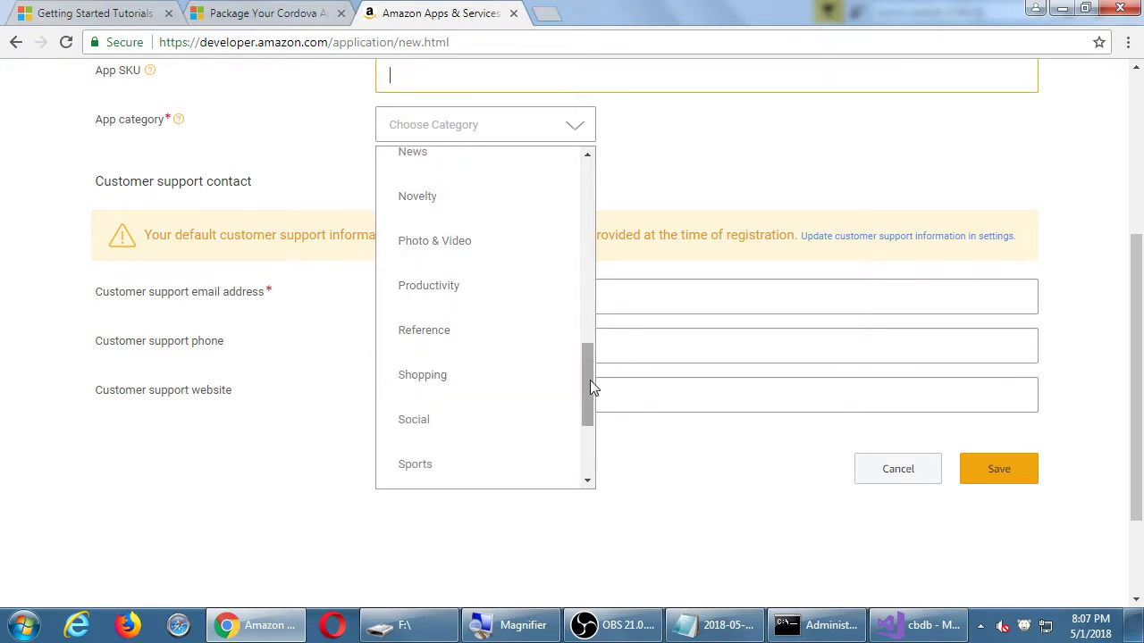
pyautogui.moveTo(590, 375); pyautogui.dragTo(601, 438)
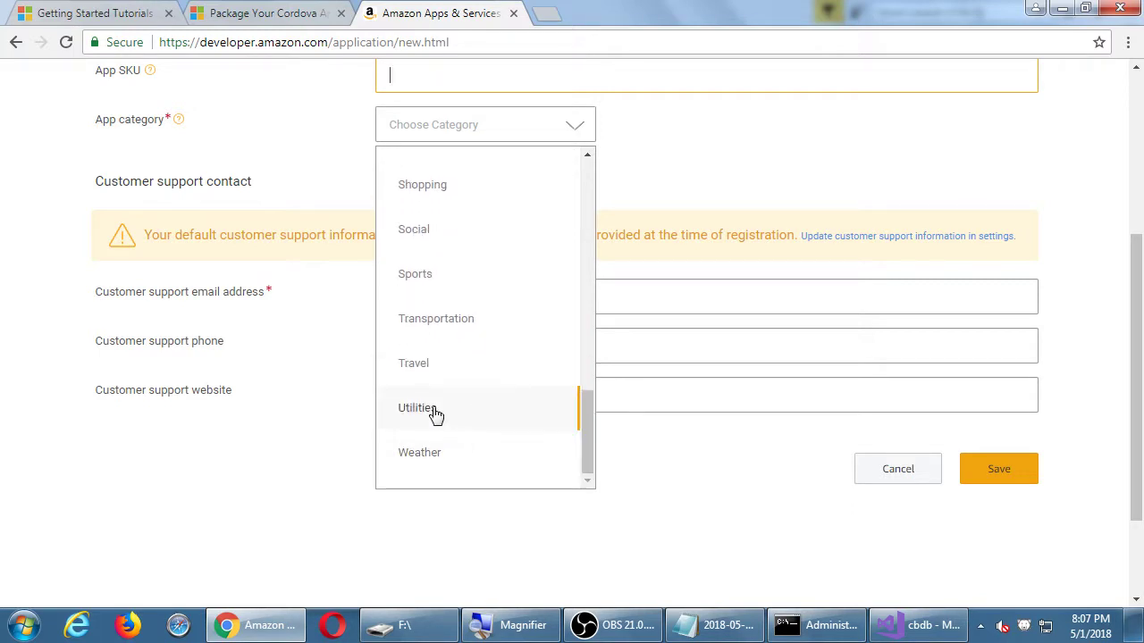
pyautogui.moveTo(590, 437); pyautogui.dragTo(615, 173)
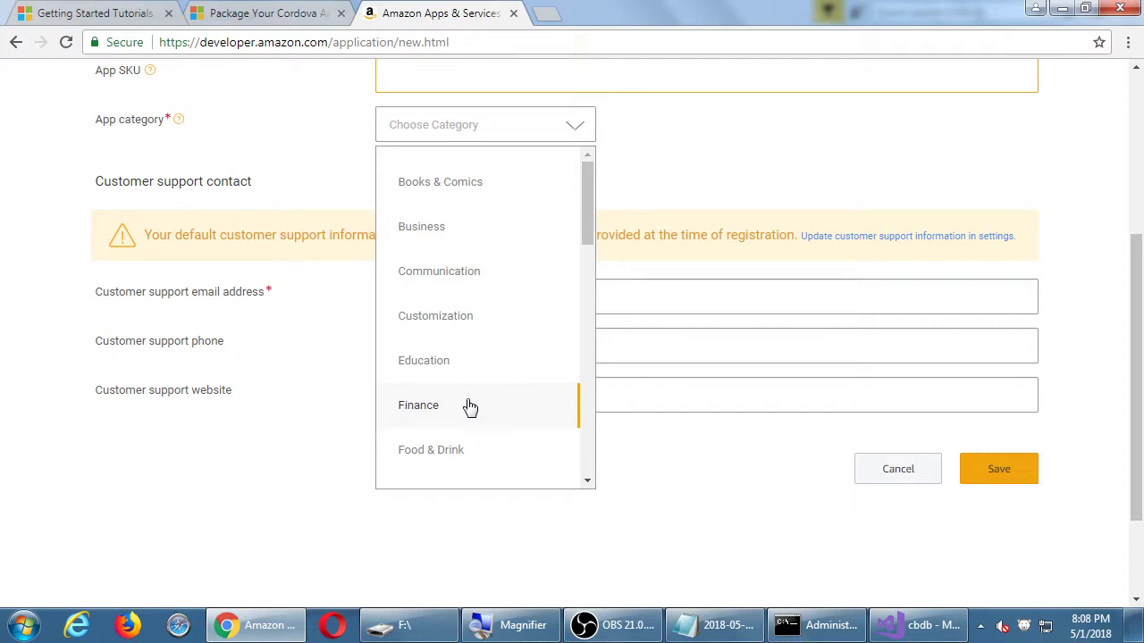
pyautogui.click(587, 259)
pyautogui.moveTo(586, 259); pyautogui.dragTo(577, 170)
pyautogui.moveTo(587, 177); pyautogui.dragTo(578, 459)
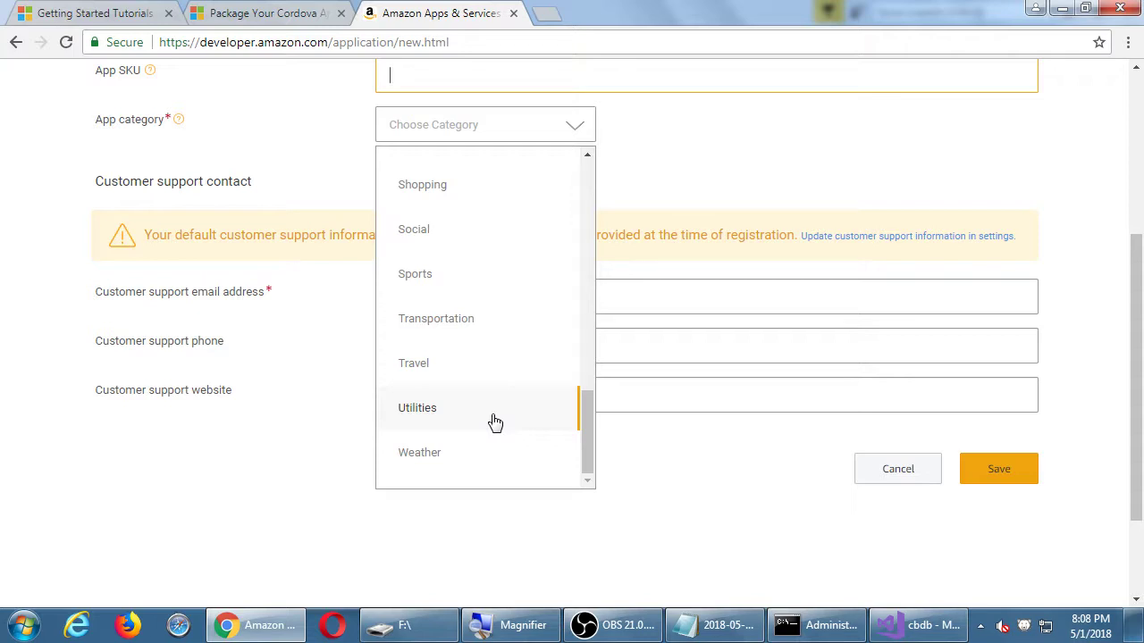
# Choose Books & Comics as the app category.
pyautogui.click(586, 243)
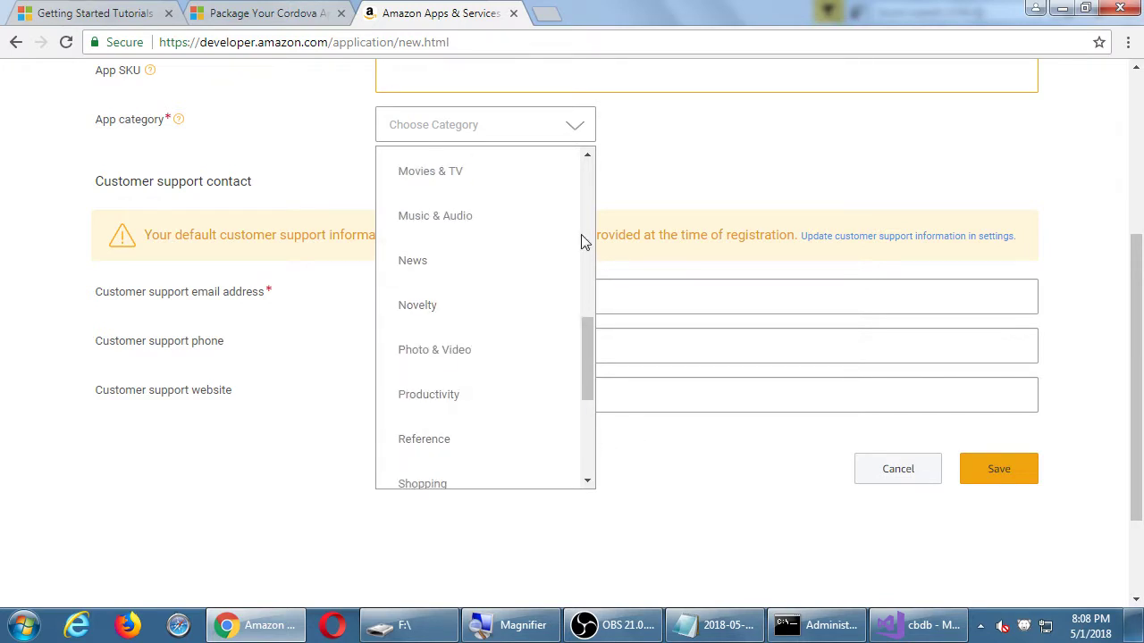
pyautogui.click(591, 188)
pyautogui.click(590, 177)
pyautogui.click(589, 161)
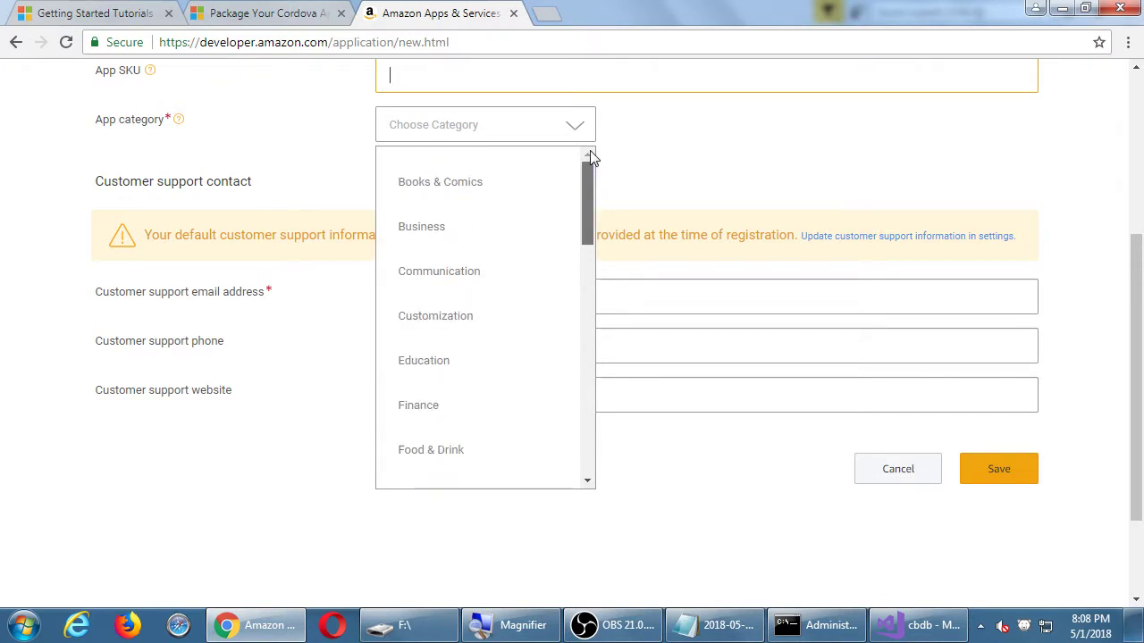
pyautogui.click(505, 194)
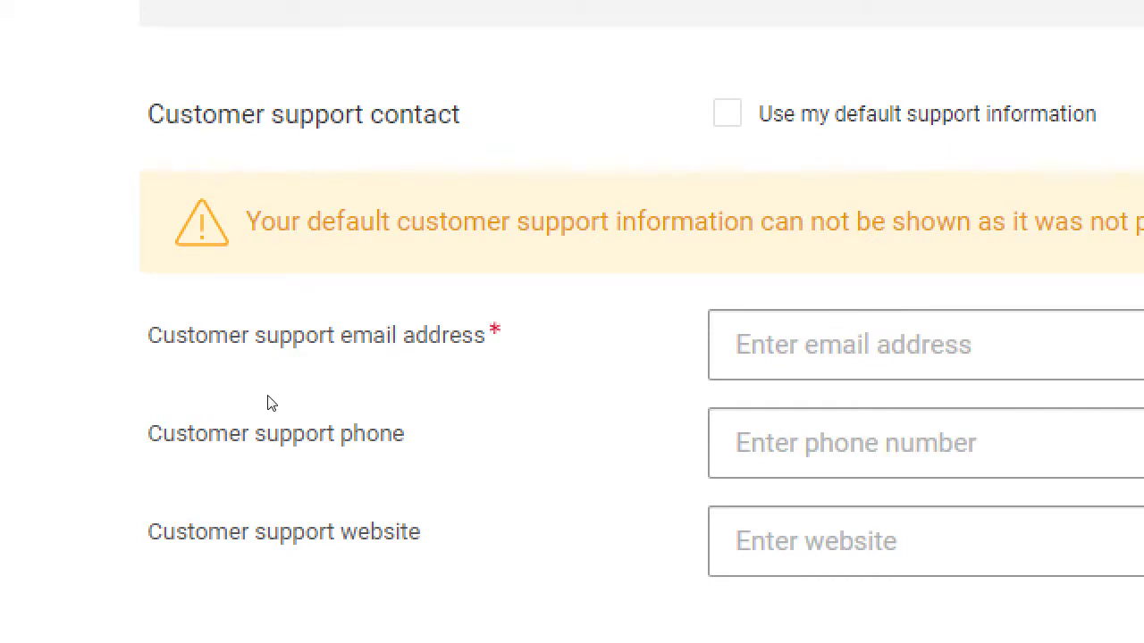
# Enter the customer support email address, inserting the missing letters before the @.
pyautogui.click(441, 398)
pyautogui.press('super+minus')
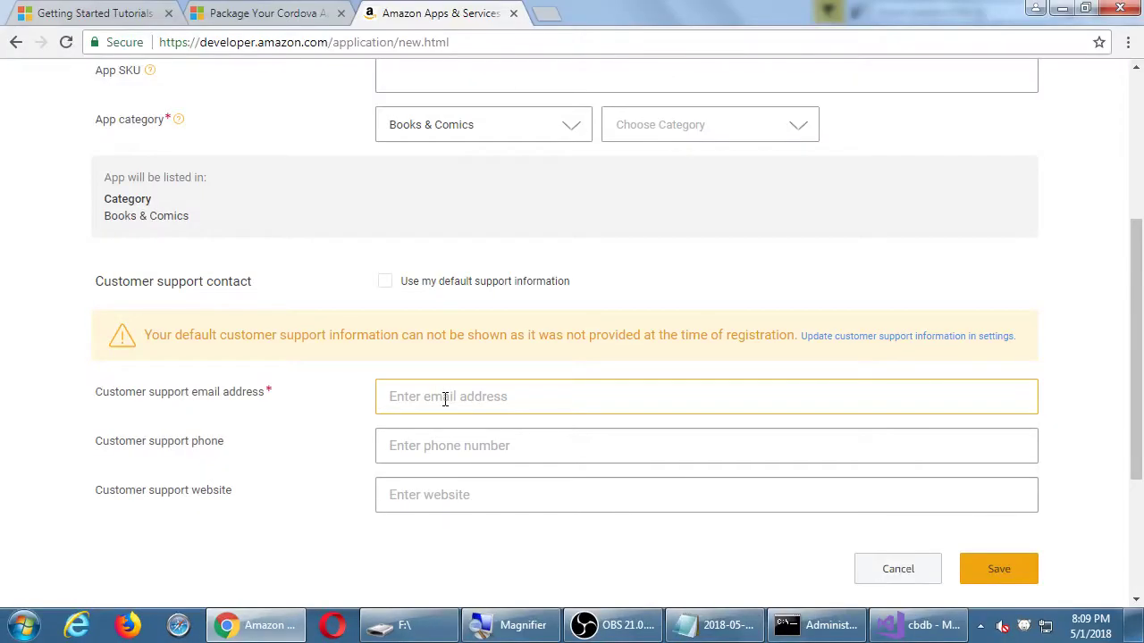
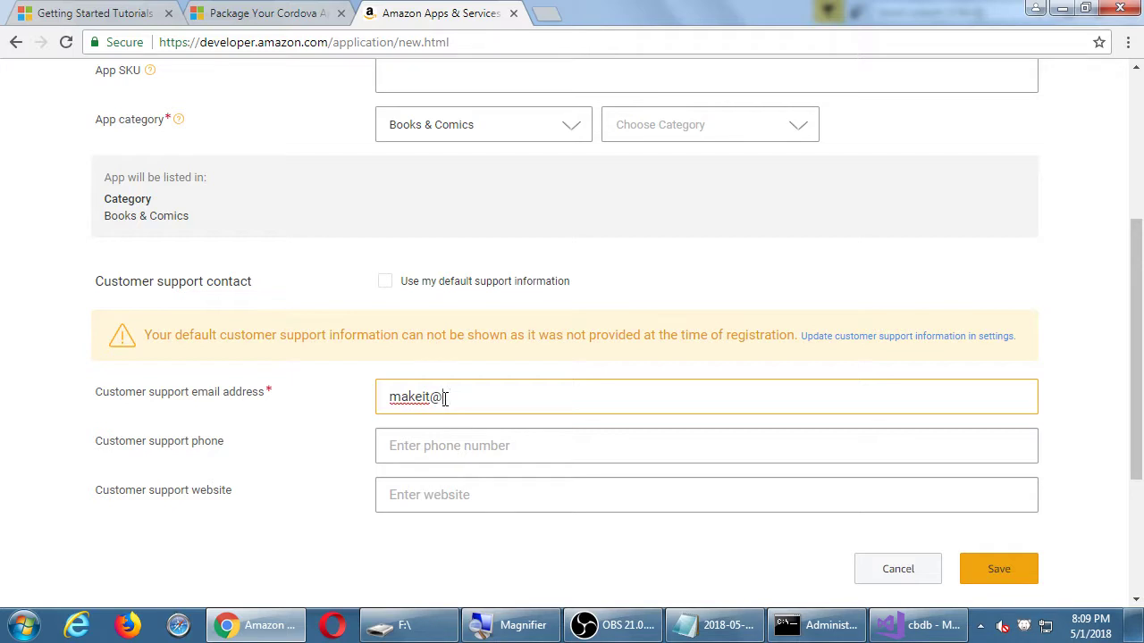
pyautogui.press('super+plus')
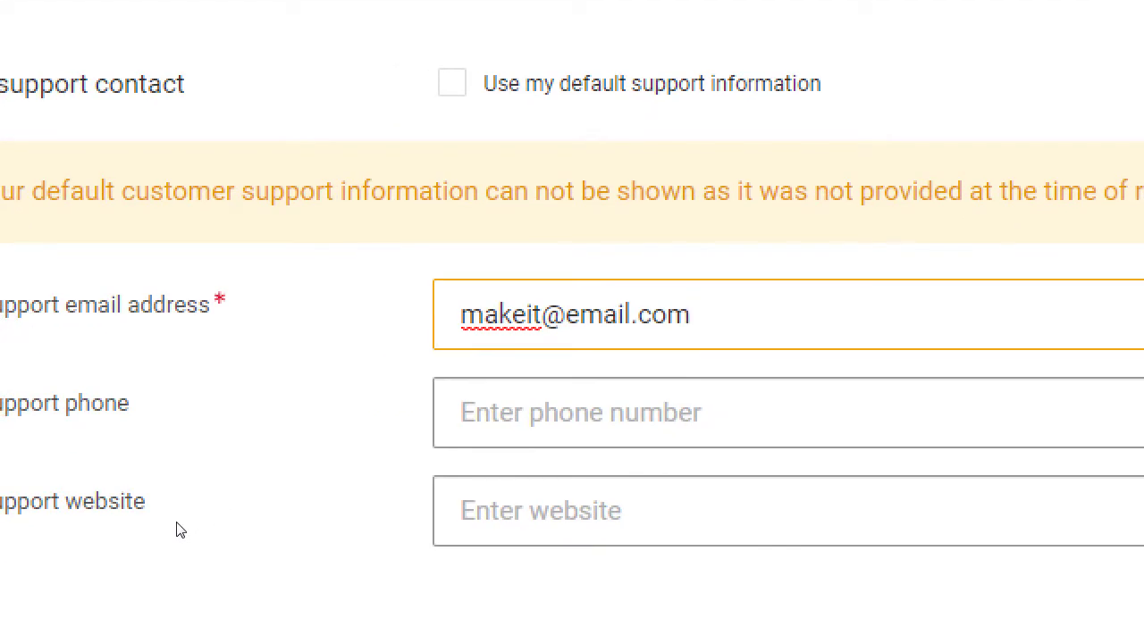
pyautogui.press('Left')
pyautogui.press('Left')
pyautogui.press('Left')
pyautogui.press('Left')
pyautogui.press('Left')
pyautogui.press('Left')
pyautogui.press('Left')
pyautogui.press('Left')
pyautogui.press('Right')
pyautogui.write('up')
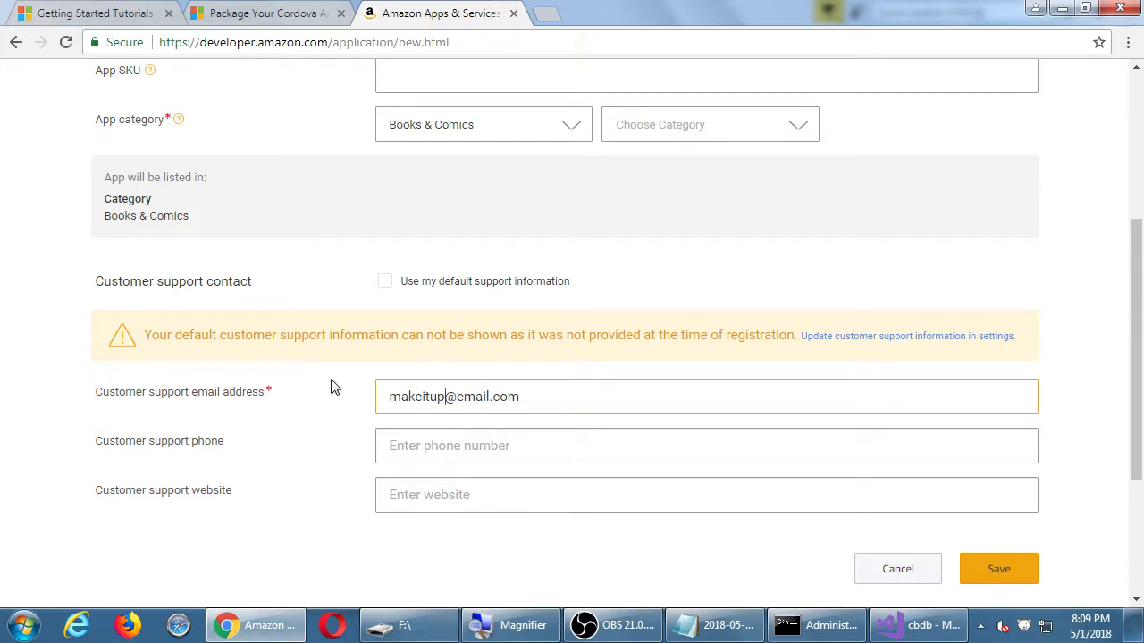
pyautogui.click(997, 574)
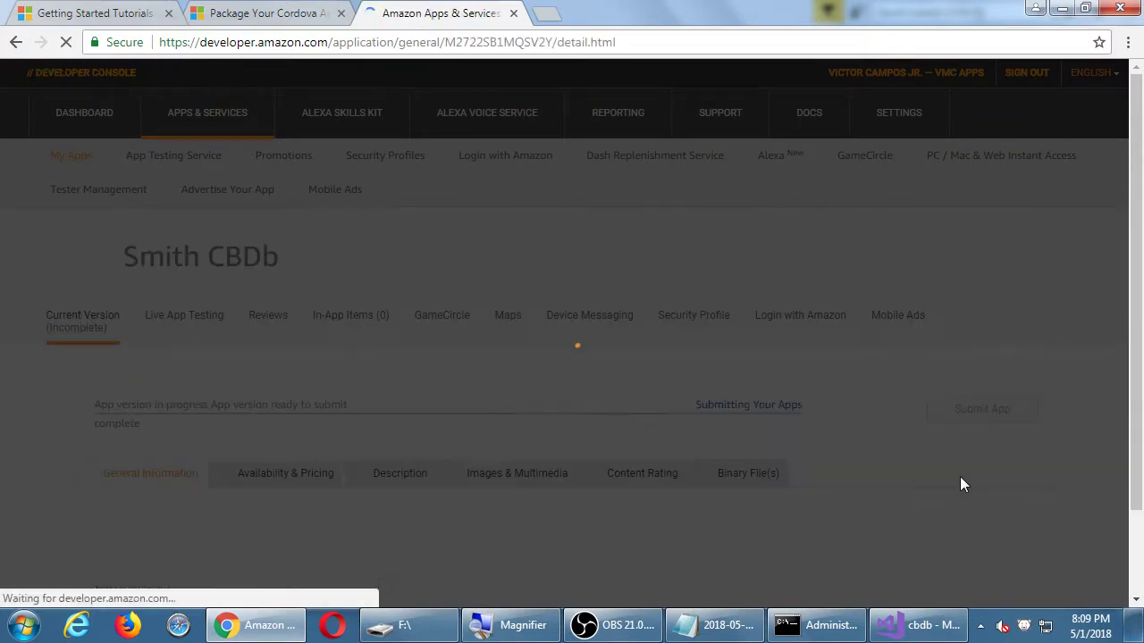
pyautogui.scroll(-1, 929, 449)
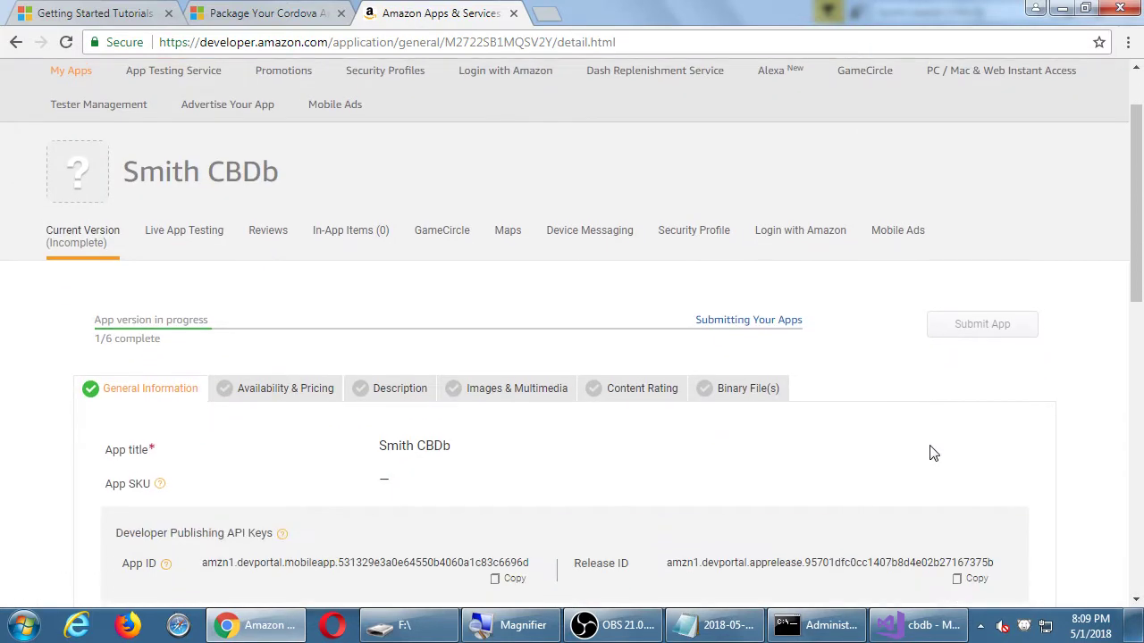
pyautogui.scroll(-1, 929, 453)
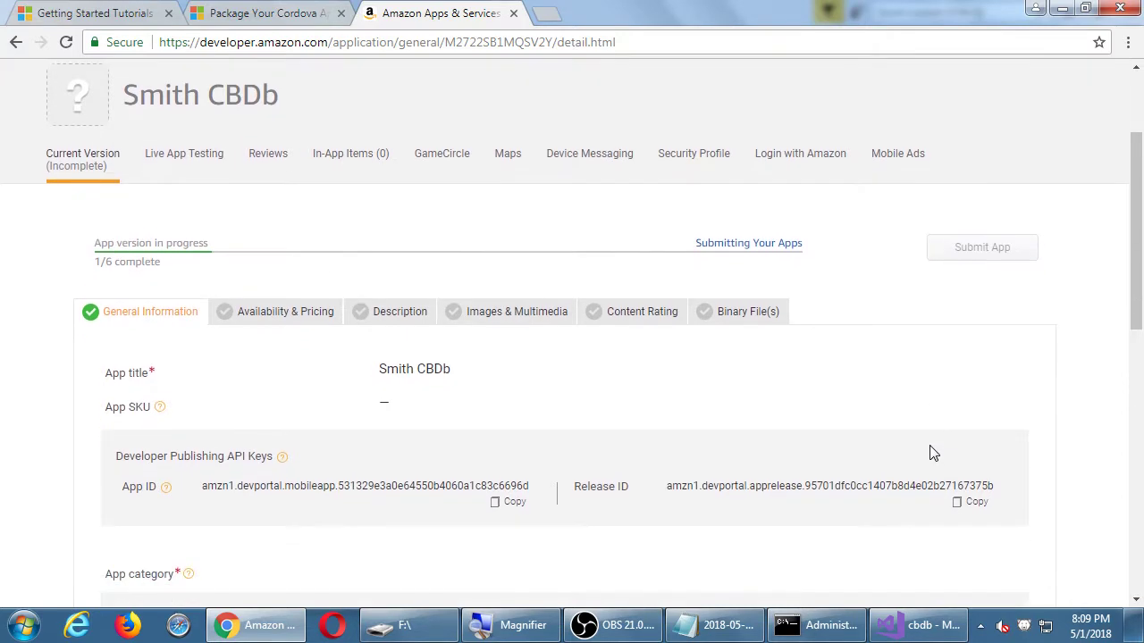
pyautogui.scroll(-2, 929, 453)
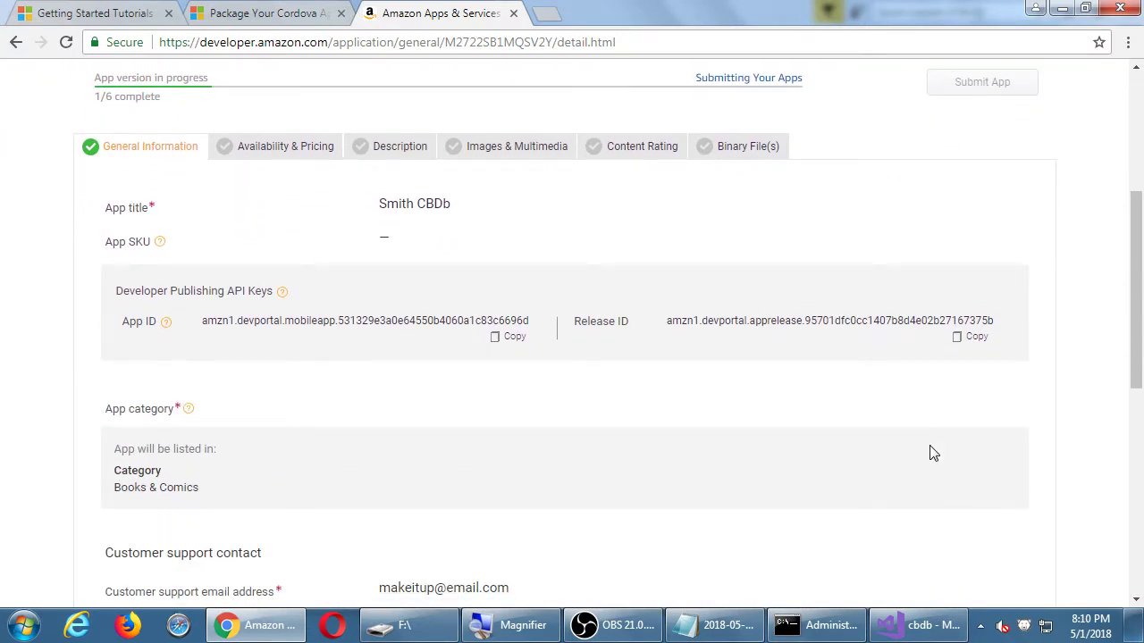
pyautogui.scroll(1, 929, 453)
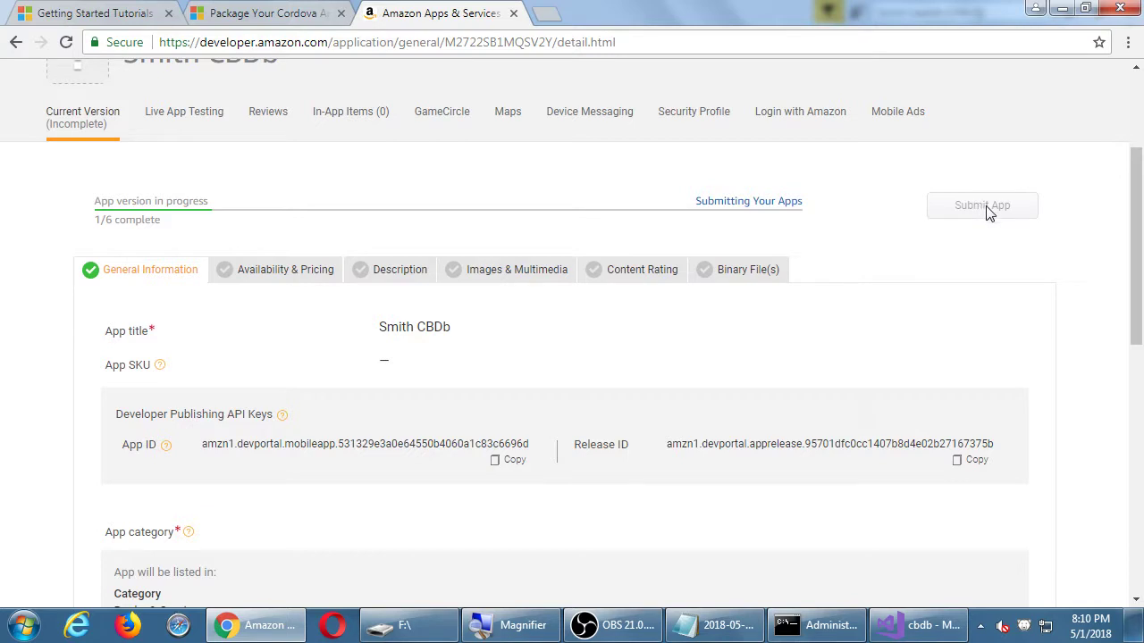
pyautogui.scroll(-7, 987, 215)
pyautogui.scroll(2, 986, 317)
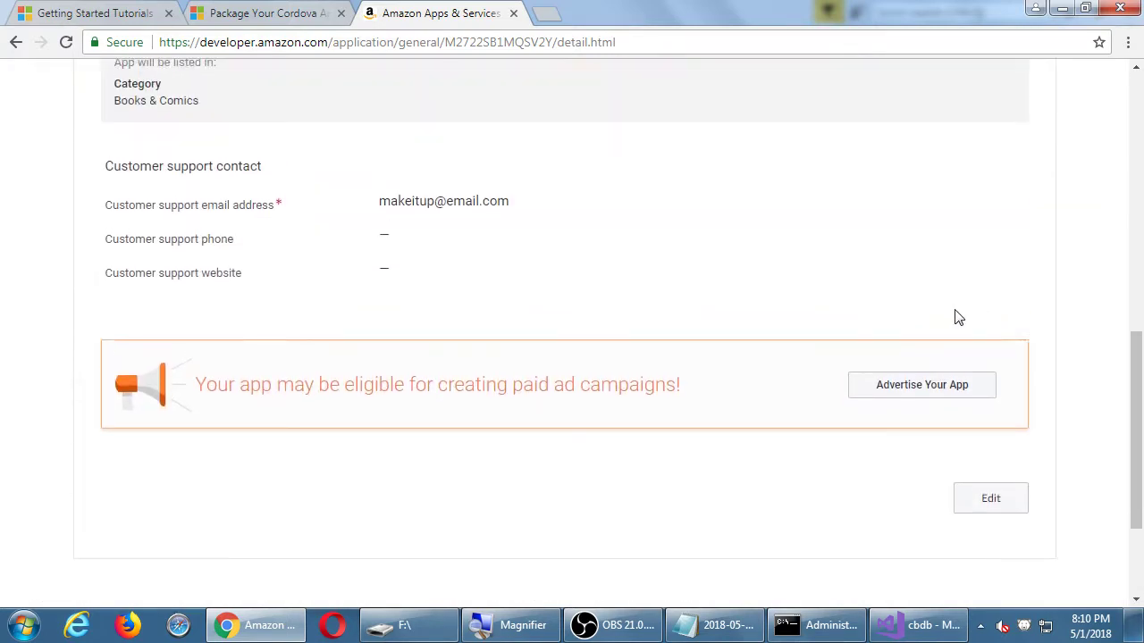
pyautogui.scroll(3, 893, 311)
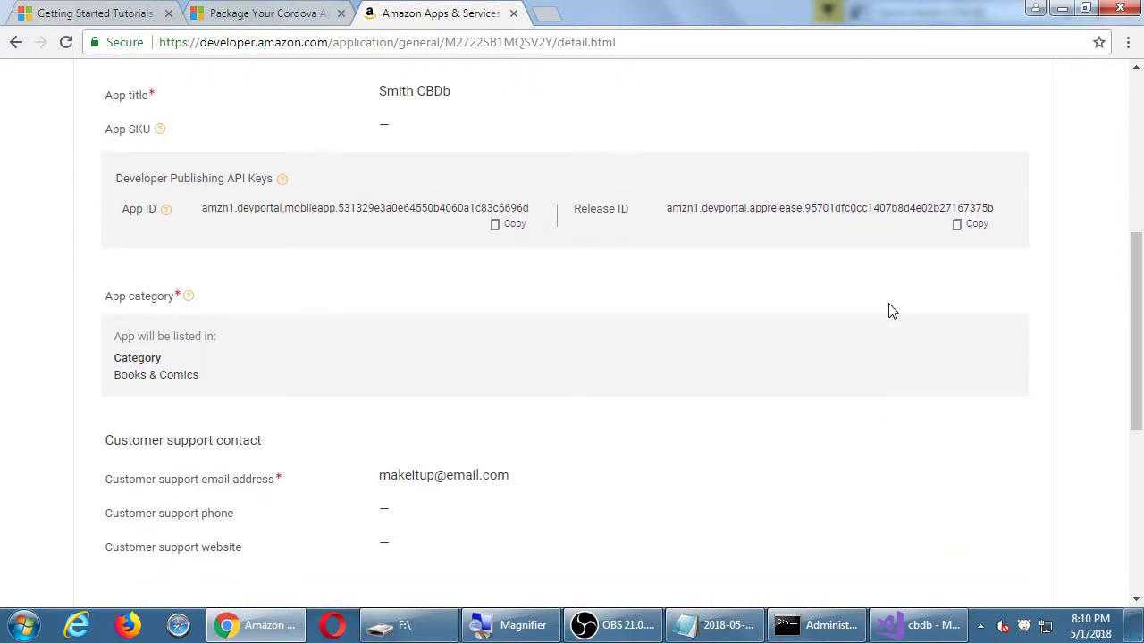
pyautogui.scroll(3, 891, 311)
pyautogui.scroll(-1, 891, 311)
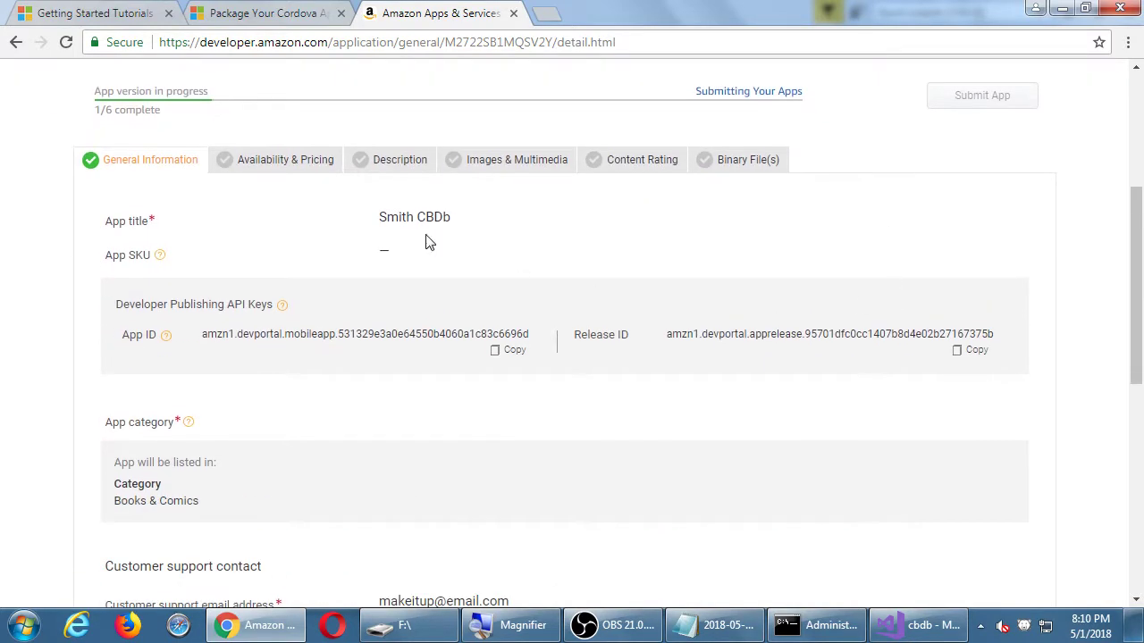
pyautogui.press('super+plus')
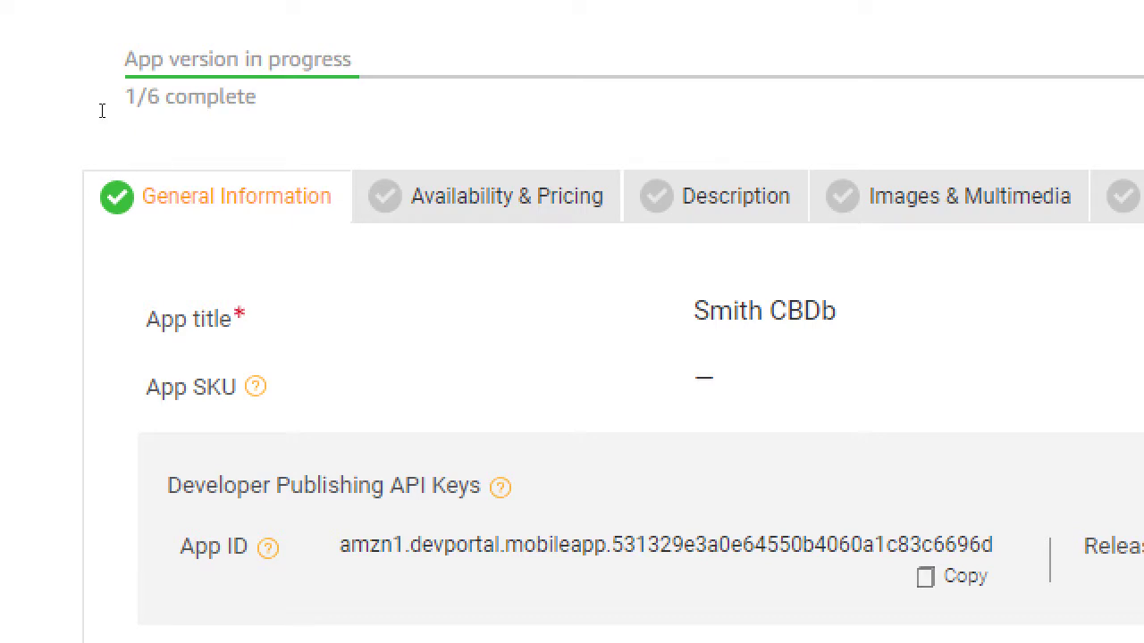
pyautogui.moveTo(208, 97); pyautogui.dragTo(136, 100)
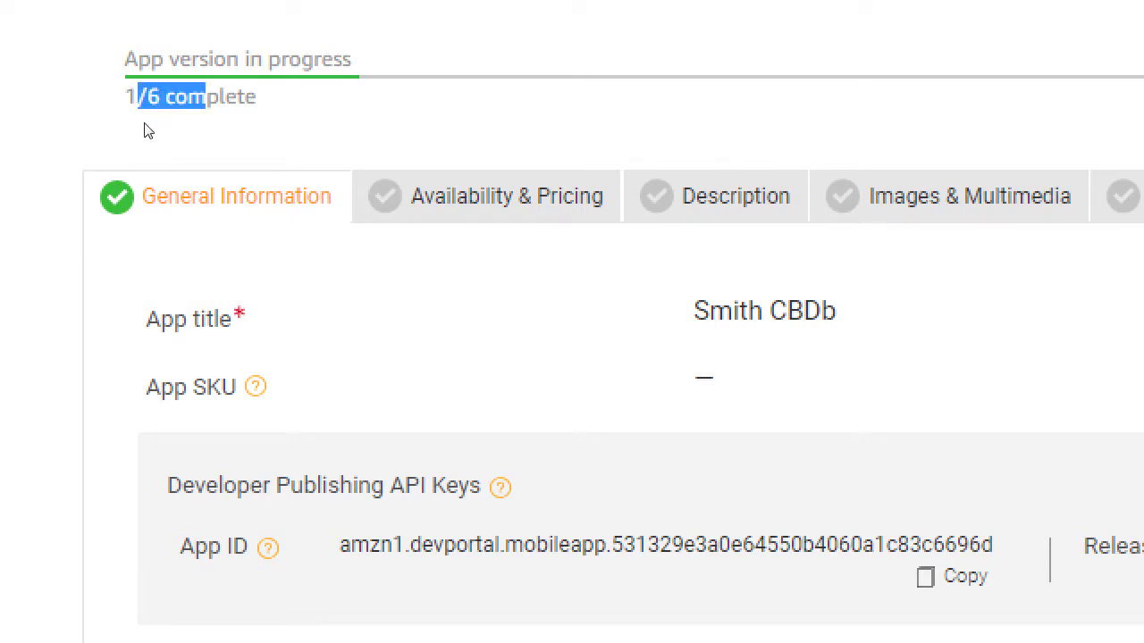
pyautogui.click(148, 131)
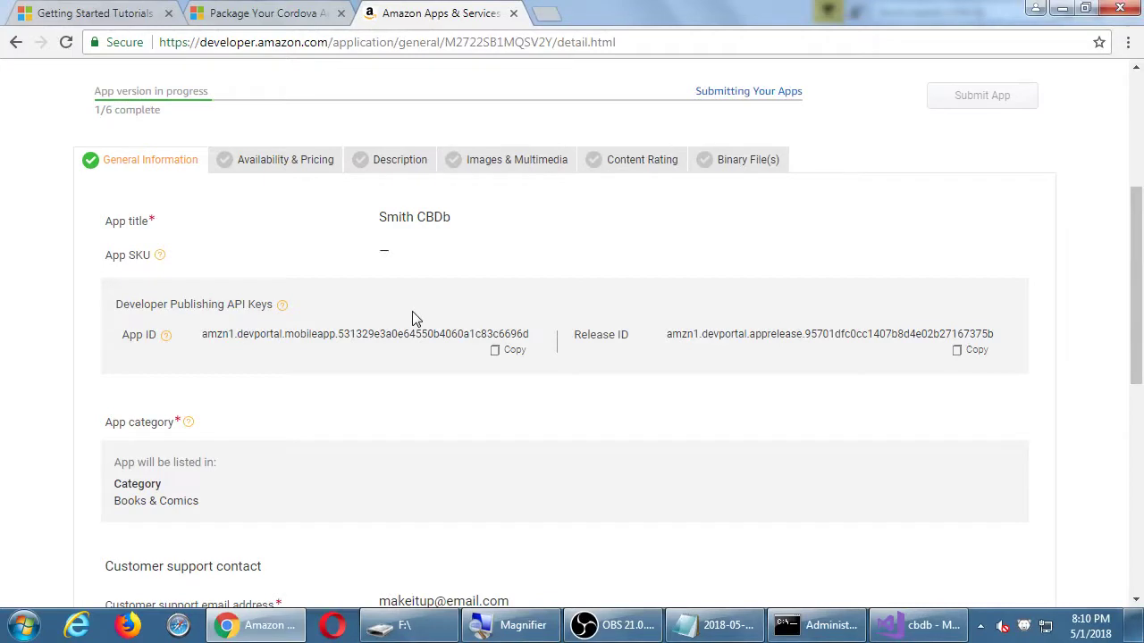
pyautogui.scroll(-2, 759, 514)
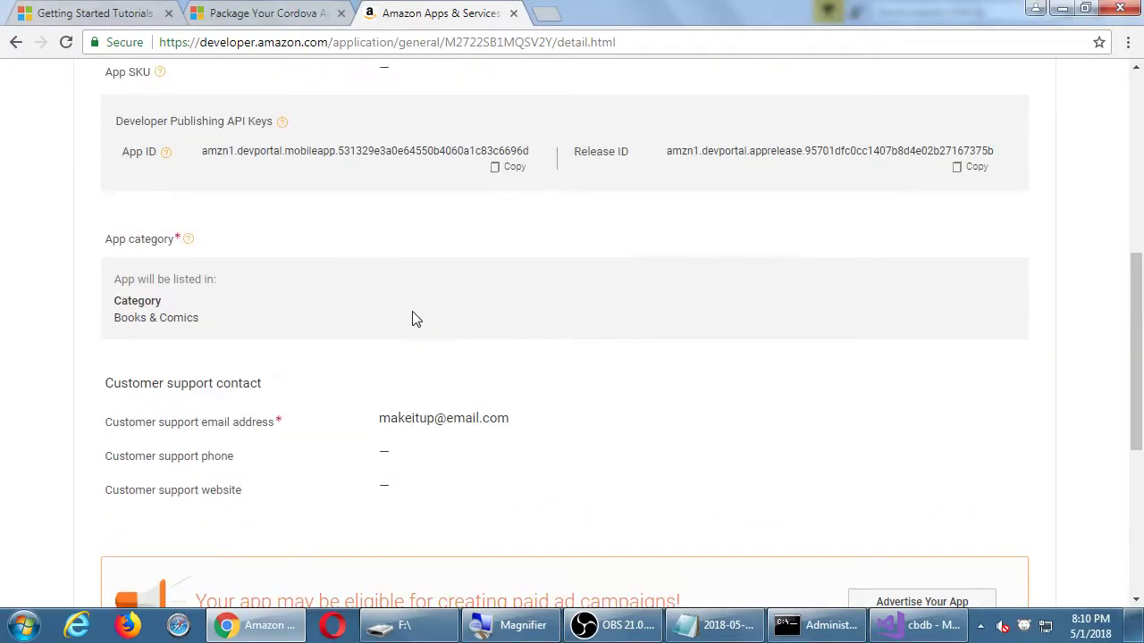
pyautogui.scroll(-2, 413, 319)
pyautogui.scroll(-2, 403, 319)
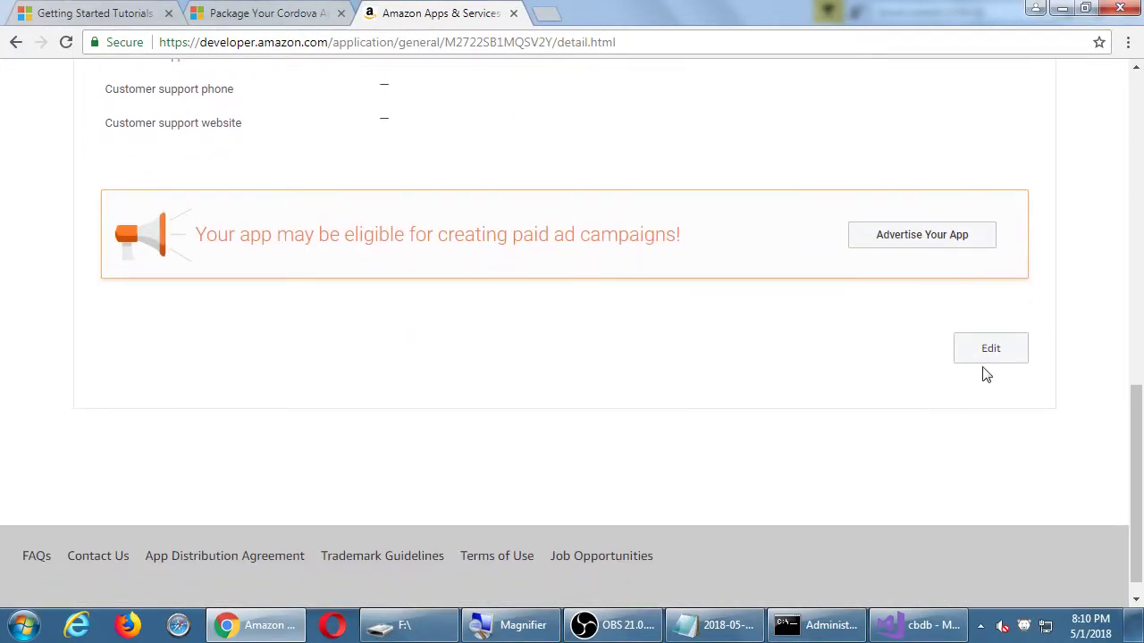
pyautogui.scroll(3, 989, 362)
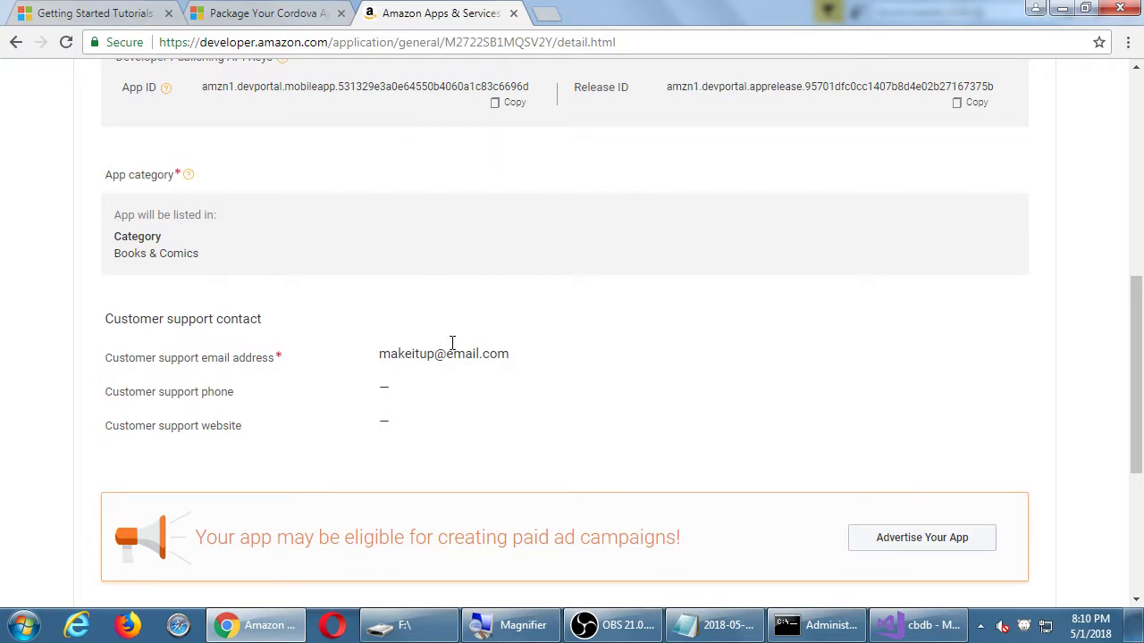
pyautogui.scroll(-1, 947, 445)
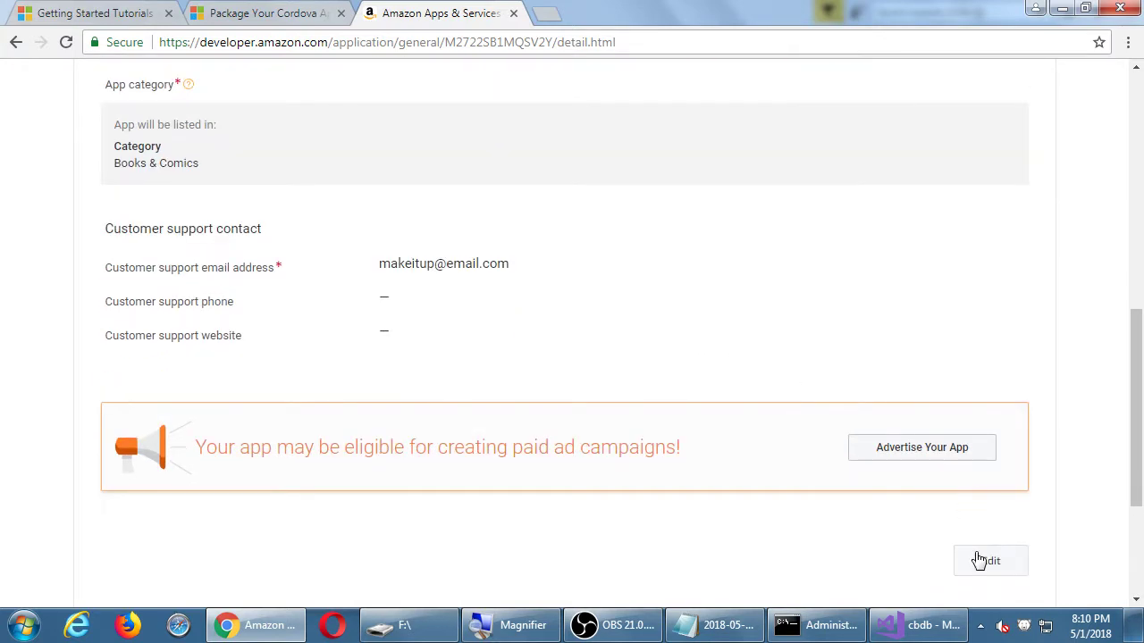
pyautogui.scroll(4, 981, 560)
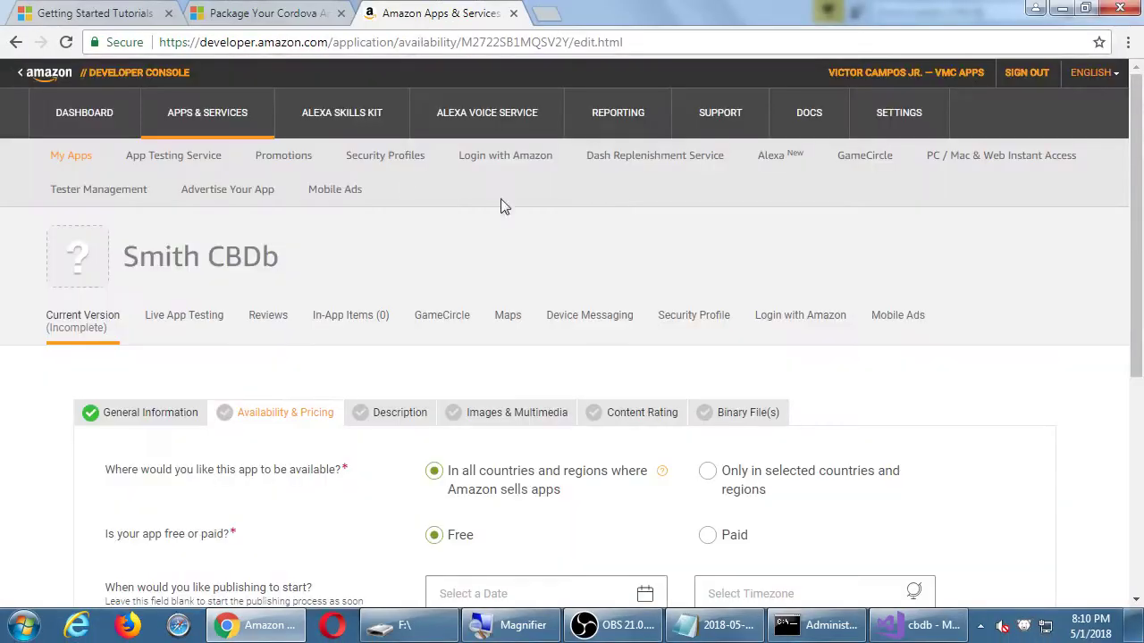
# Try limiting availability to Cameroon, cancel it, and keep the app available in all countries.
pyautogui.scroll(-1, 572, 206)
pyautogui.scroll(-2, 635, 209)
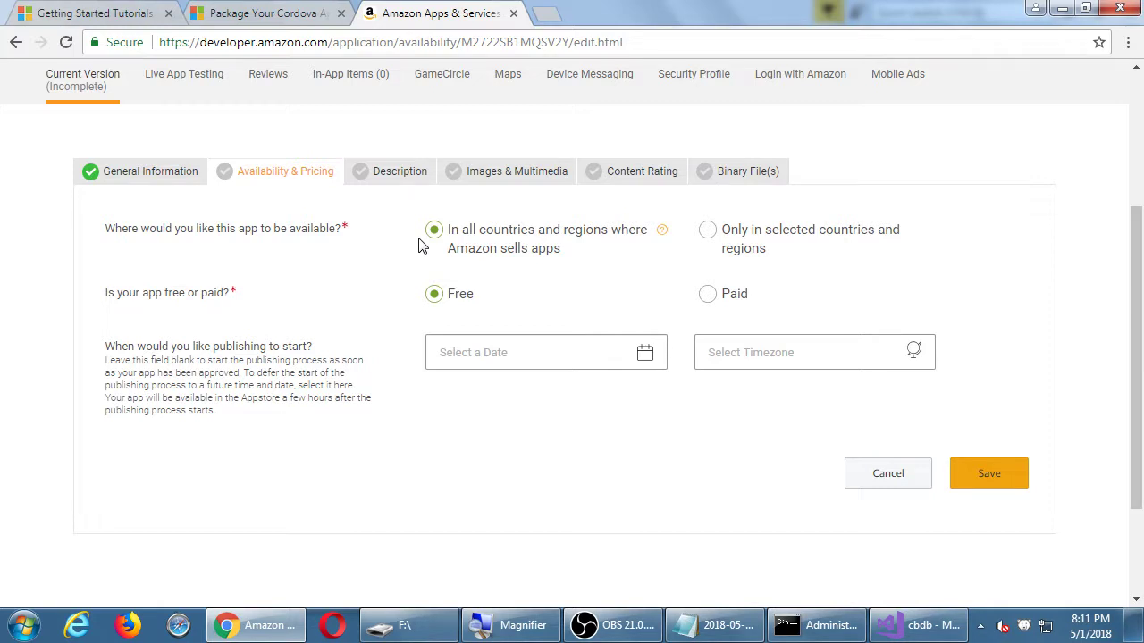
pyautogui.click(792, 235)
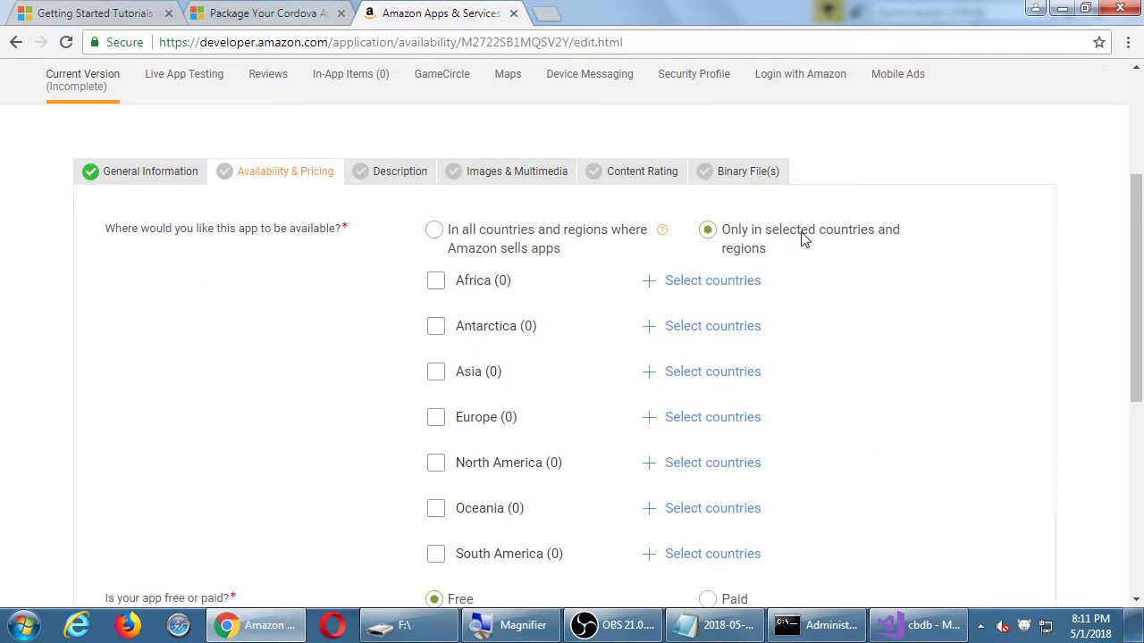
pyautogui.click(727, 286)
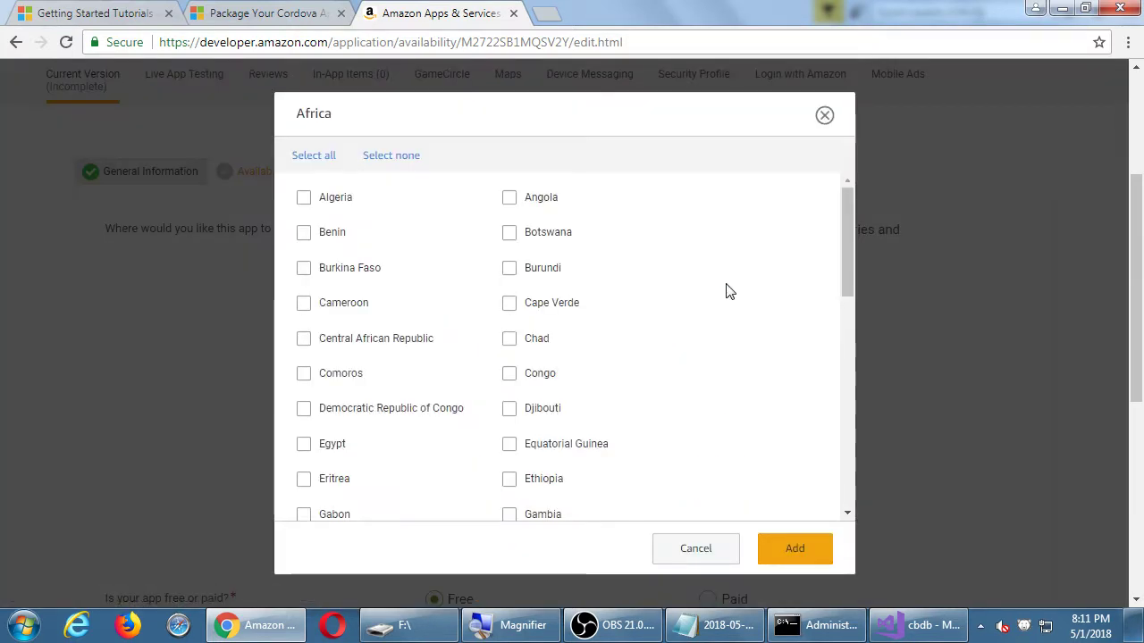
pyautogui.click(313, 308)
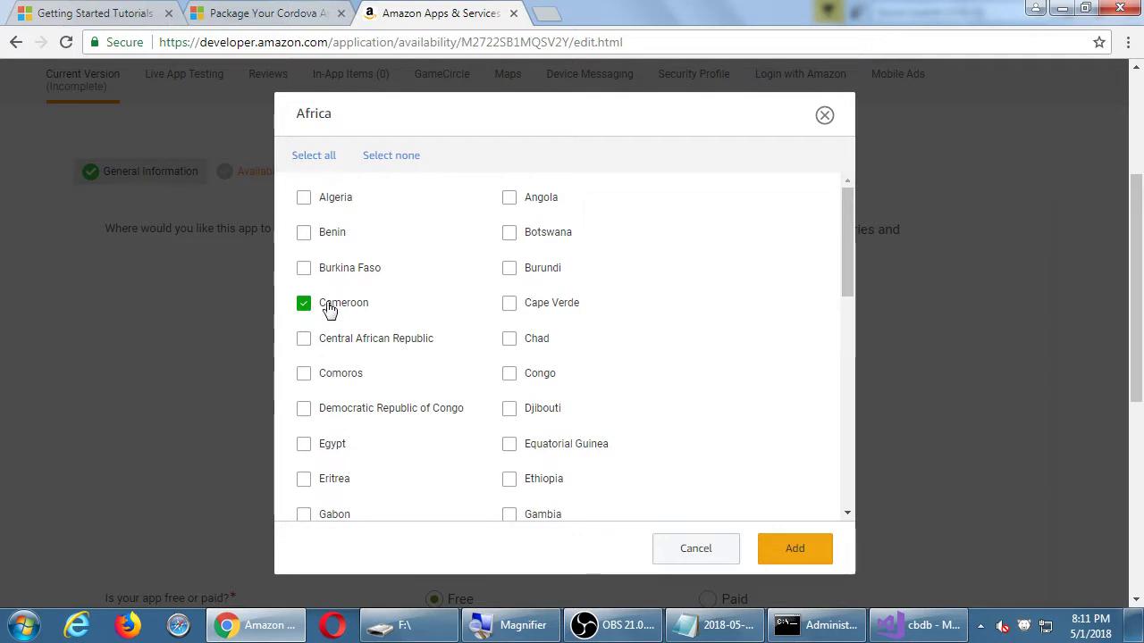
pyautogui.click(710, 551)
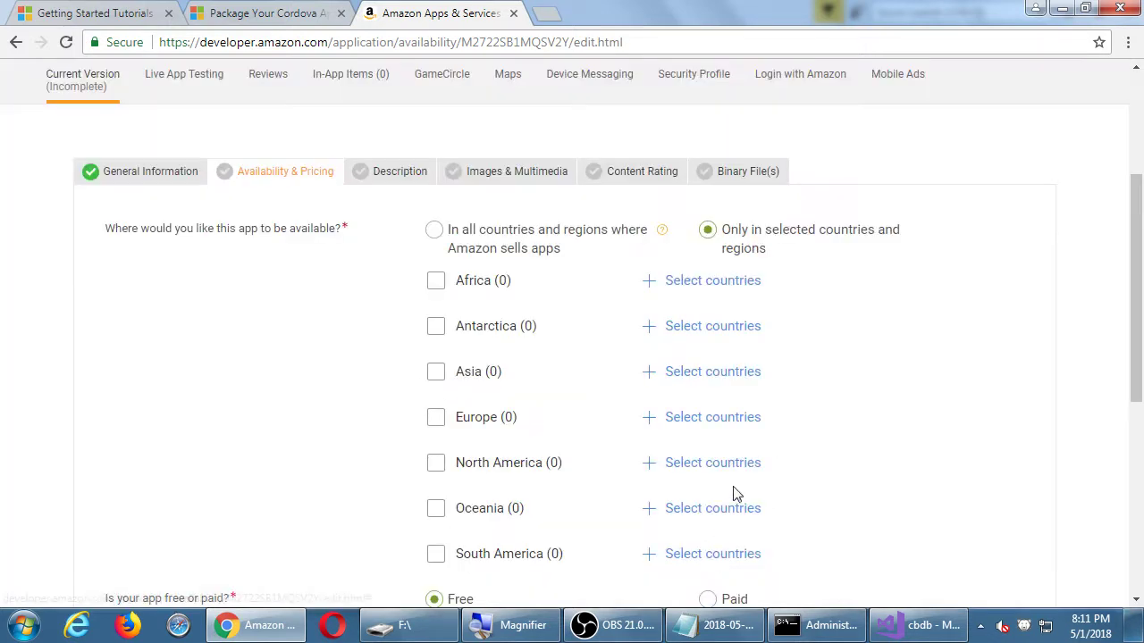
pyautogui.click(534, 238)
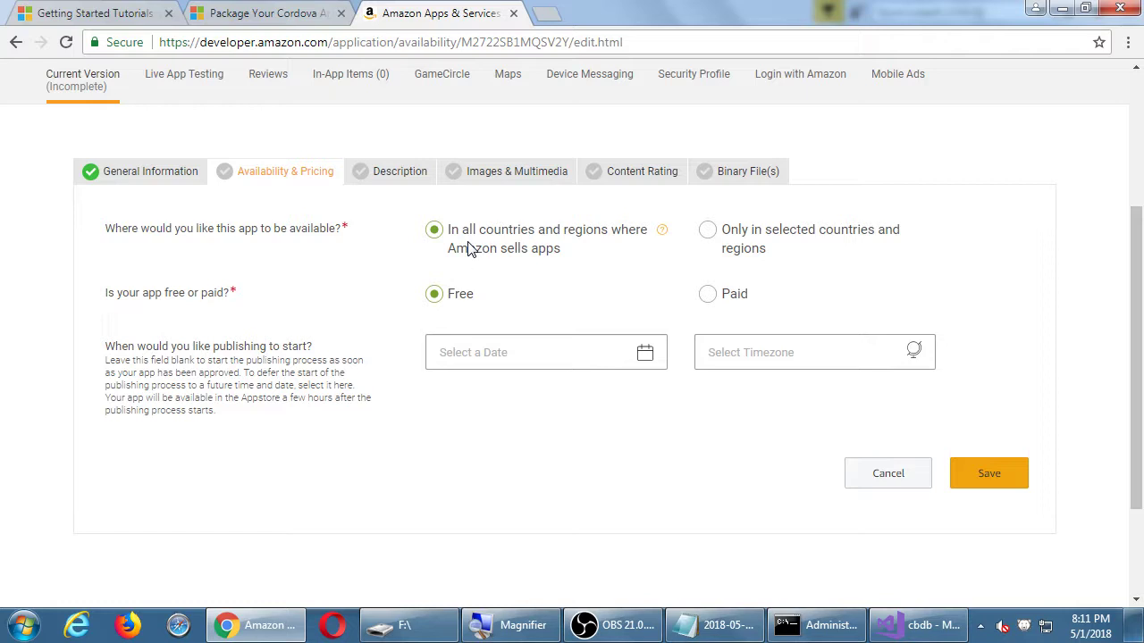
# Mark the app as Paid with a base list price of 1.
pyautogui.click(708, 304)
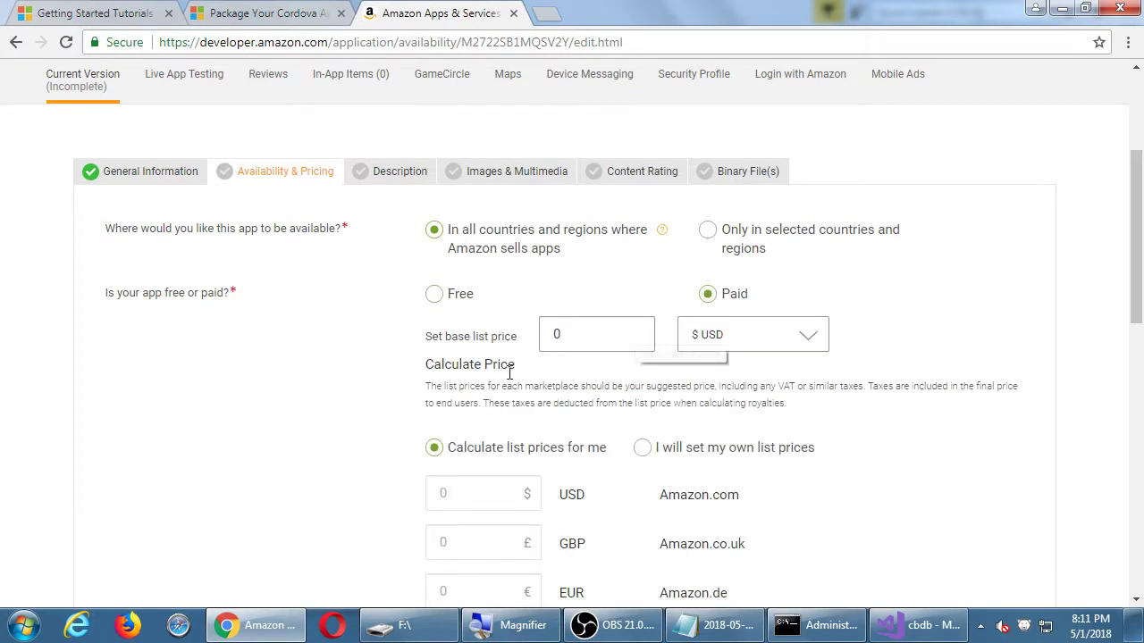
pyautogui.scroll(-1, 574, 300)
pyautogui.click(608, 288)
pyautogui.doubleClick(607, 287)
pyautogui.write('1')
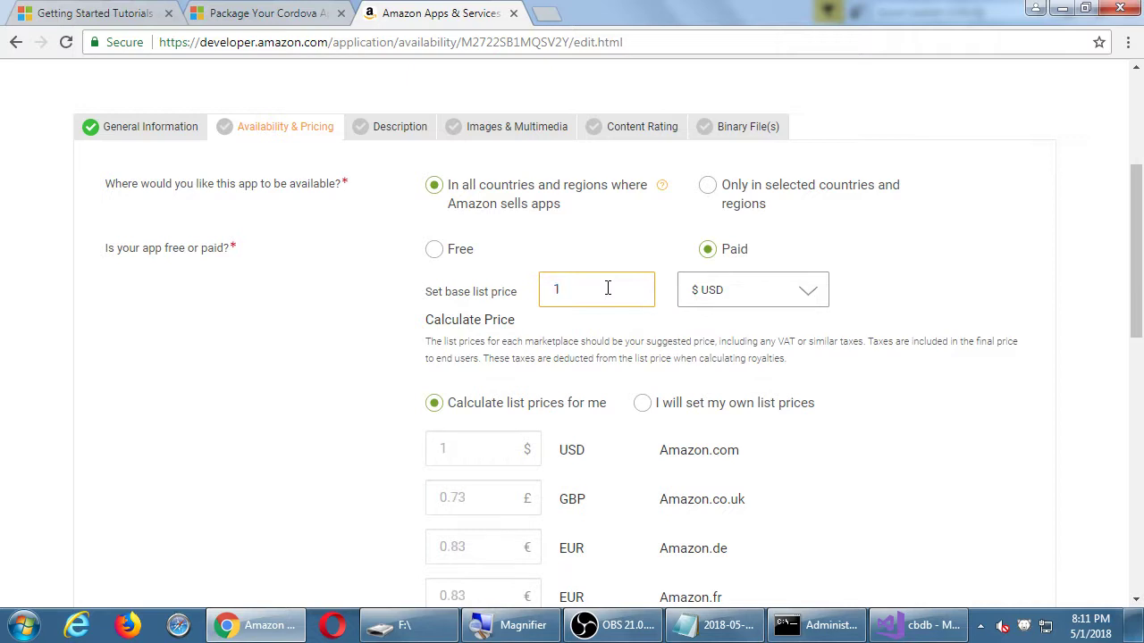
pyautogui.scroll(-2, 275, 425)
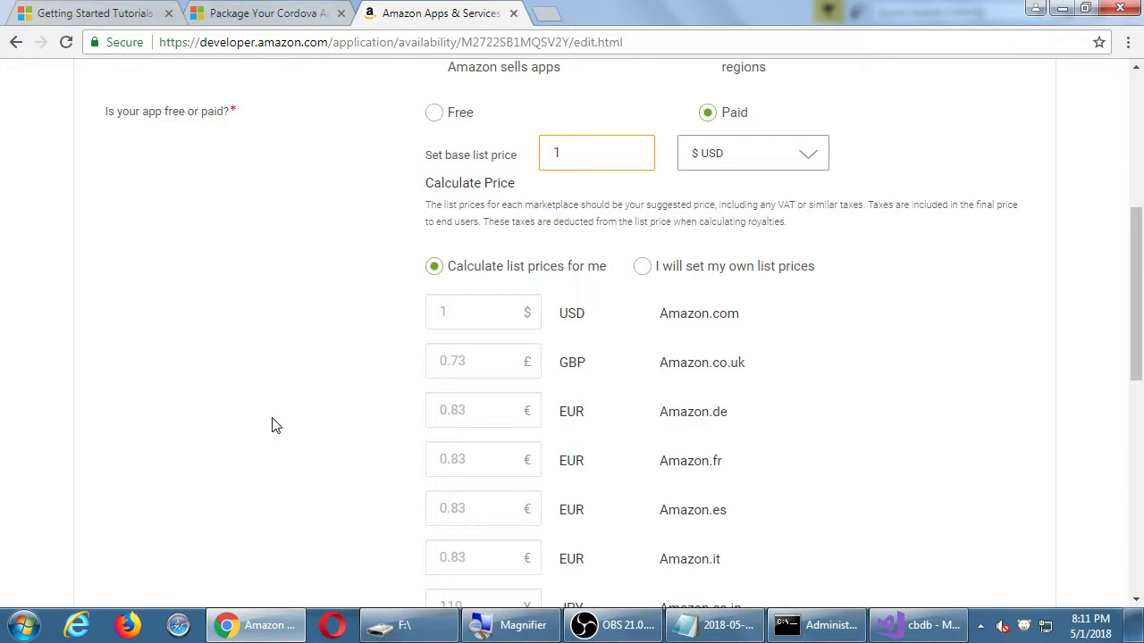
pyautogui.scroll(-3, 281, 424)
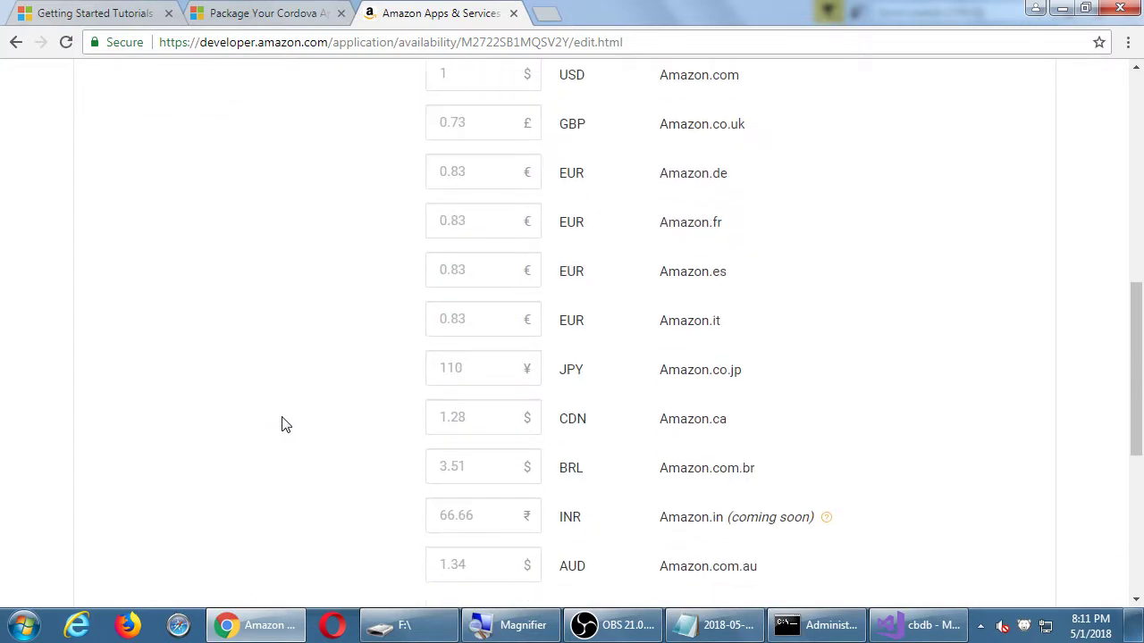
pyautogui.scroll(-1, 358, 411)
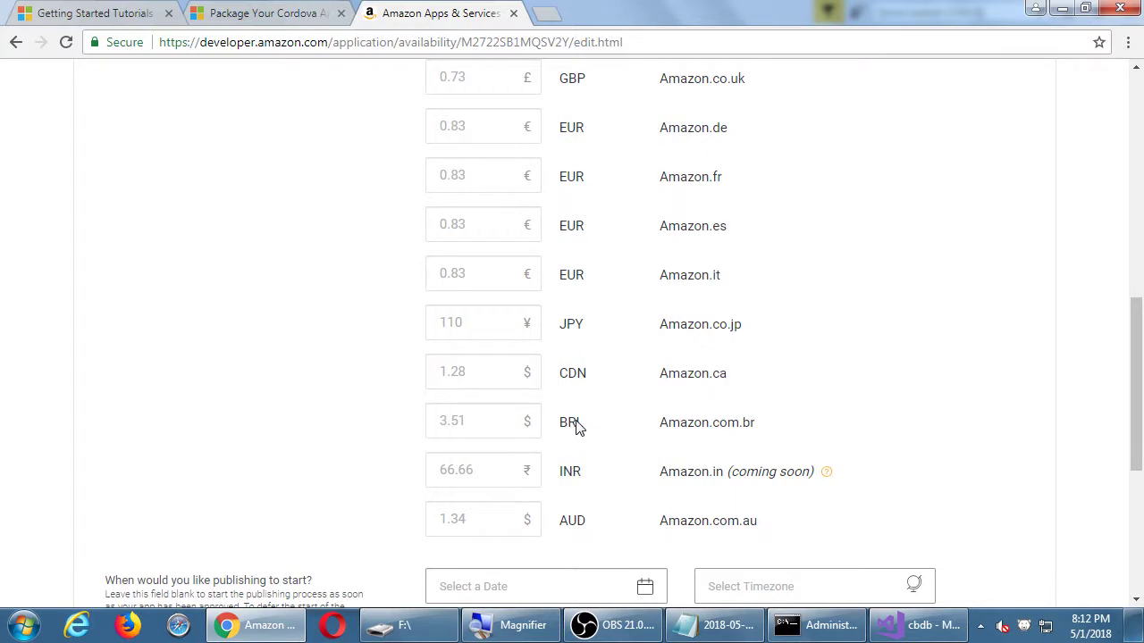
pyautogui.scroll(2, 590, 467)
pyautogui.scroll(3, 590, 467)
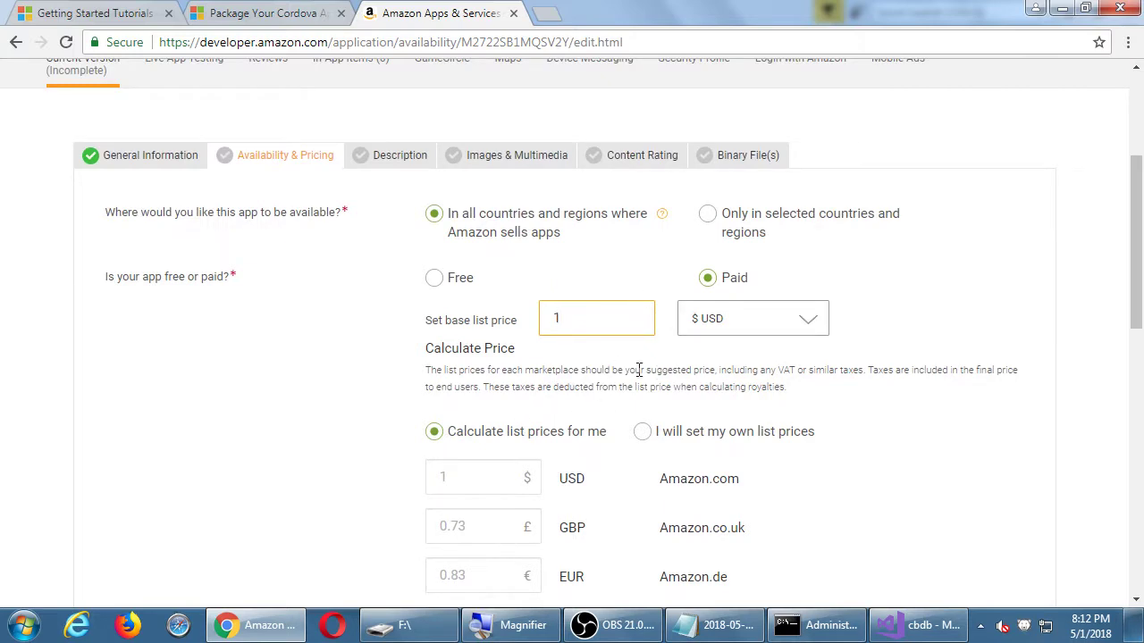
pyautogui.scroll(-2, 637, 434)
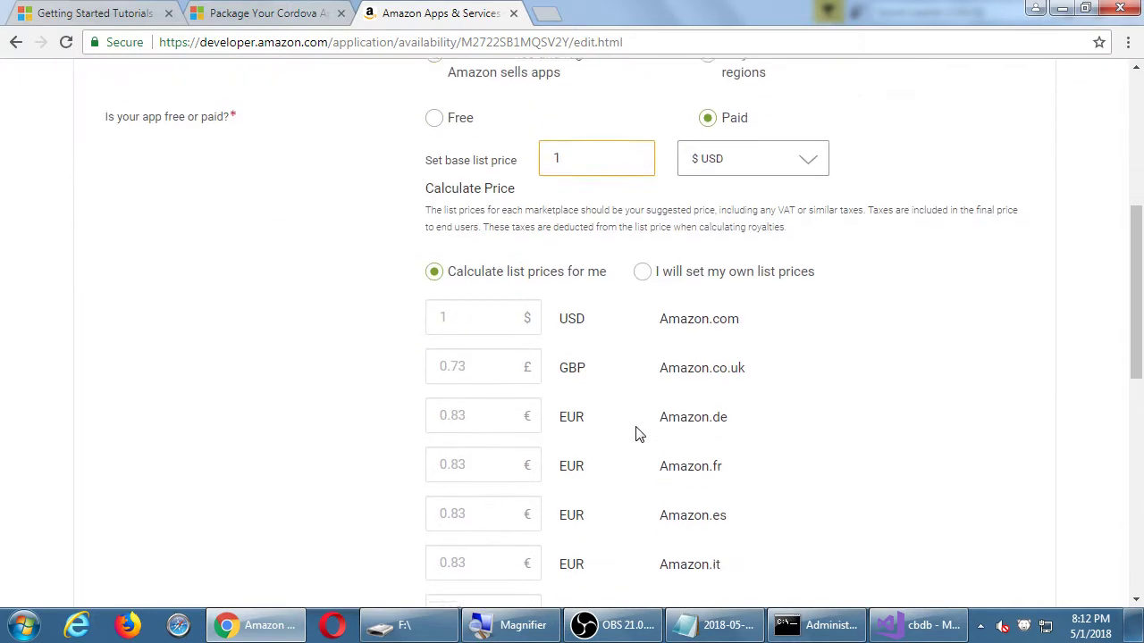
# Choose 'I will set my own list prices' and set the Amazon.co.uk price to 1.
pyautogui.click(641, 272)
pyautogui.moveTo(474, 365); pyautogui.dragTo(406, 370)
pyautogui.write('1')
pyautogui.press('Tab')
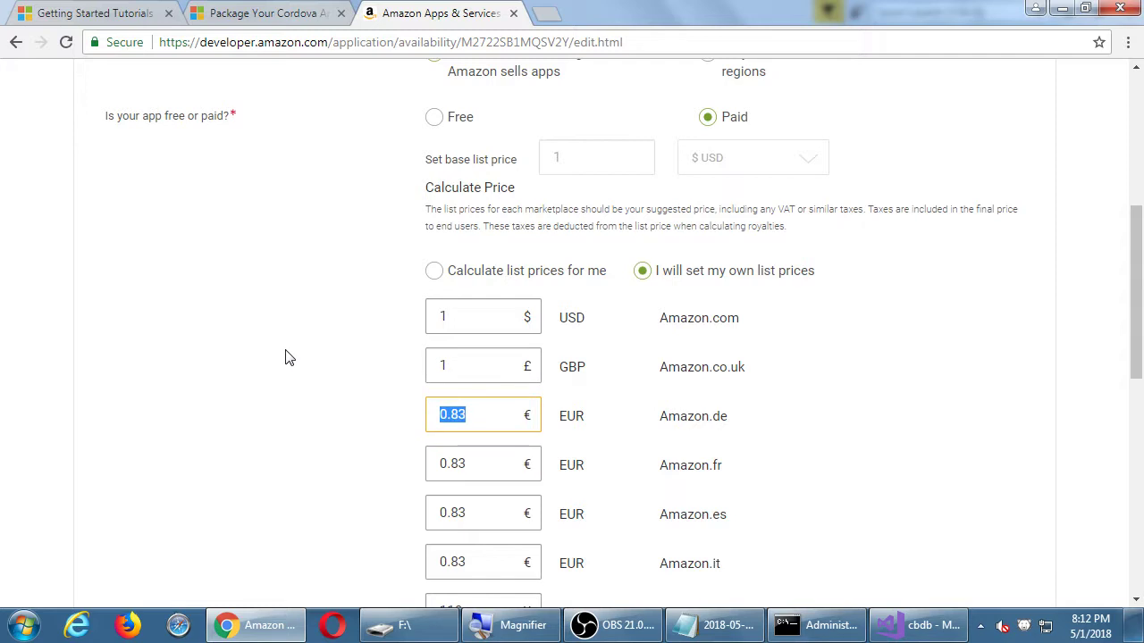
pyautogui.scroll(1, 427, 263)
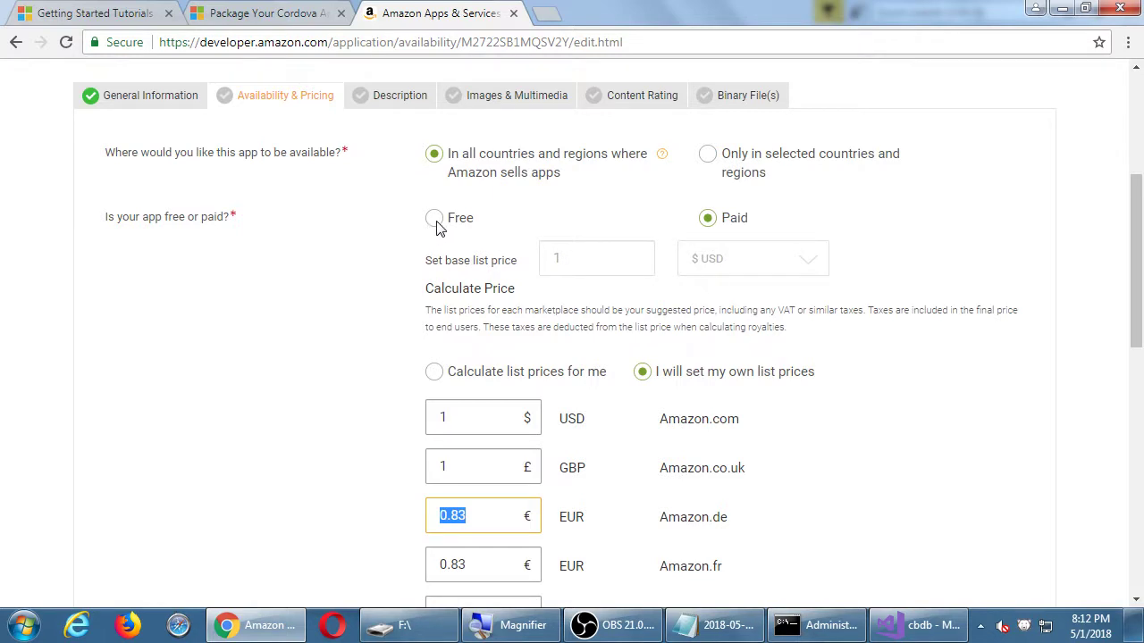
# Toggle between Paid and Free, try 'Calculate list prices for me', and finish on Free.
pyautogui.click(435, 221)
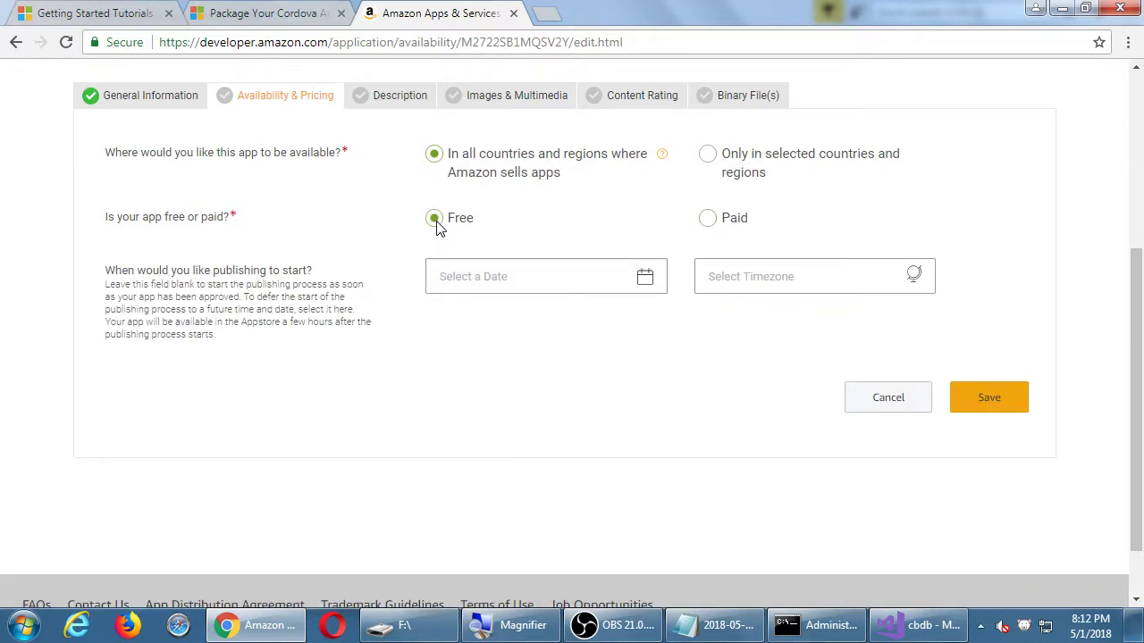
pyautogui.click(709, 222)
pyautogui.scroll(-2, 997, 219)
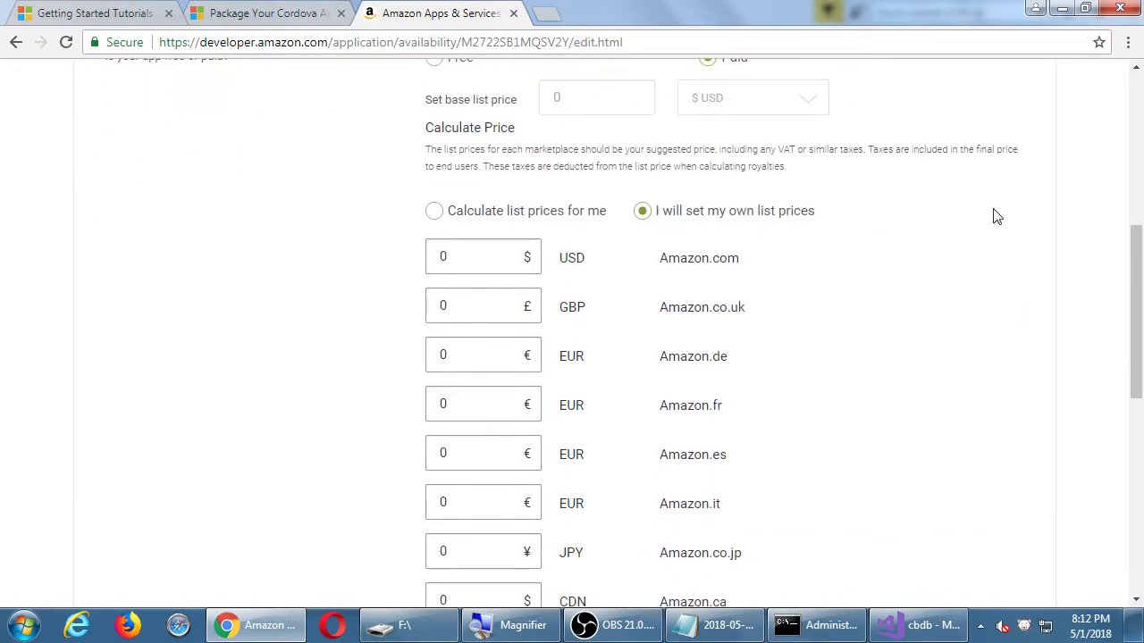
pyautogui.scroll(-3, 1027, 281)
pyautogui.scroll(3, 1034, 285)
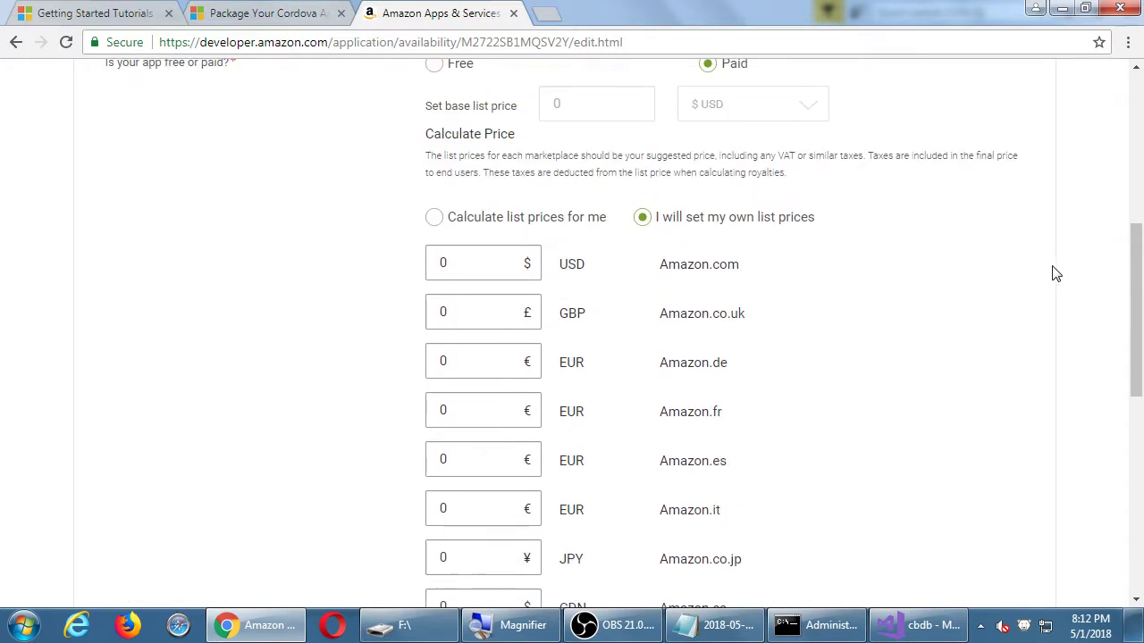
pyautogui.scroll(1, 1055, 270)
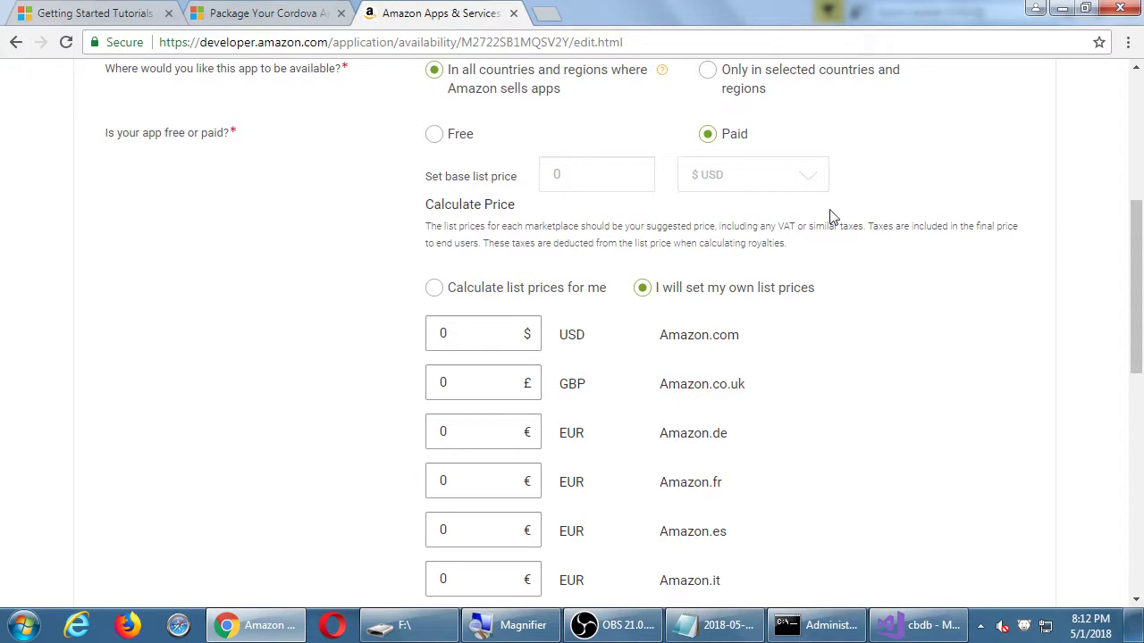
pyautogui.click(526, 289)
pyautogui.click(457, 140)
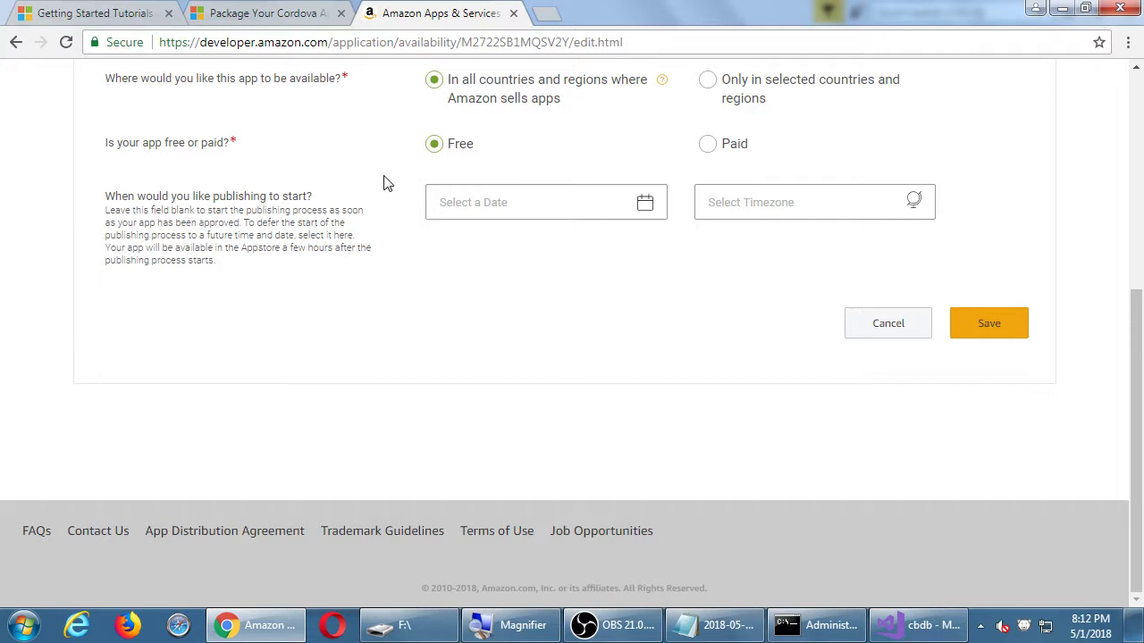
pyautogui.click(731, 144)
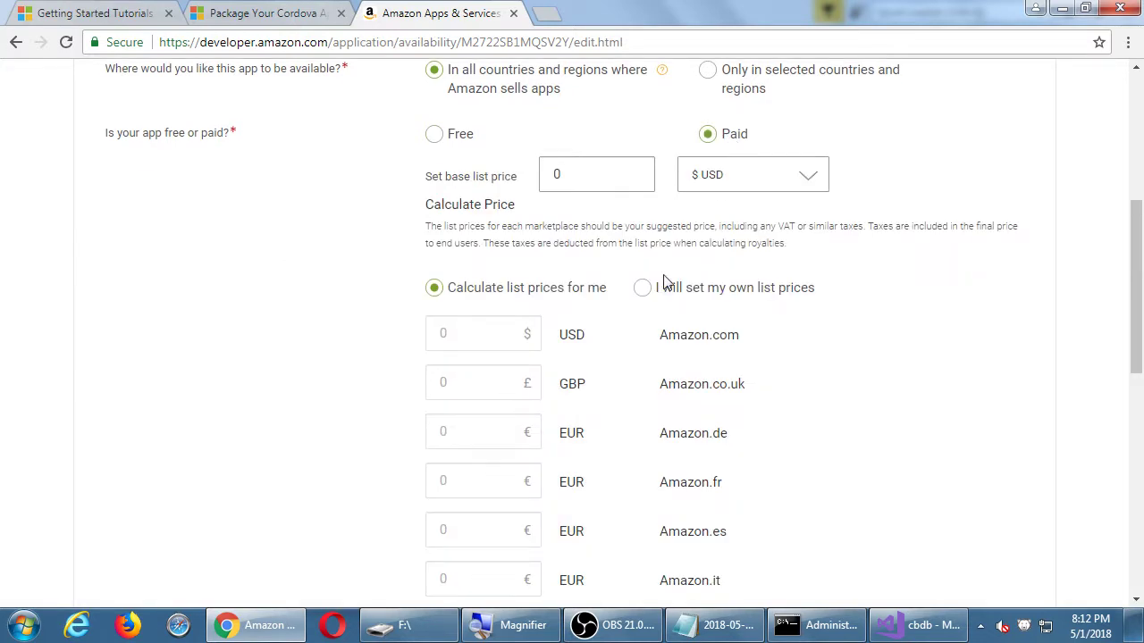
pyautogui.click(449, 138)
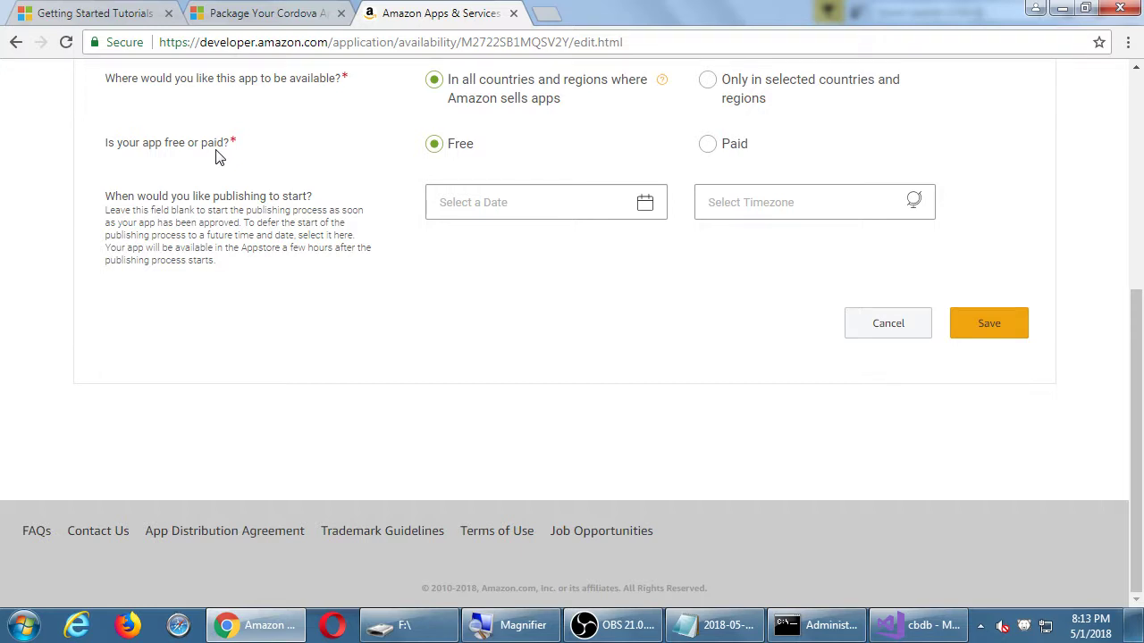
# Add an indented 'Ways to make money from your apps:' line under item 6 in the notes.
pyautogui.click(689, 624)
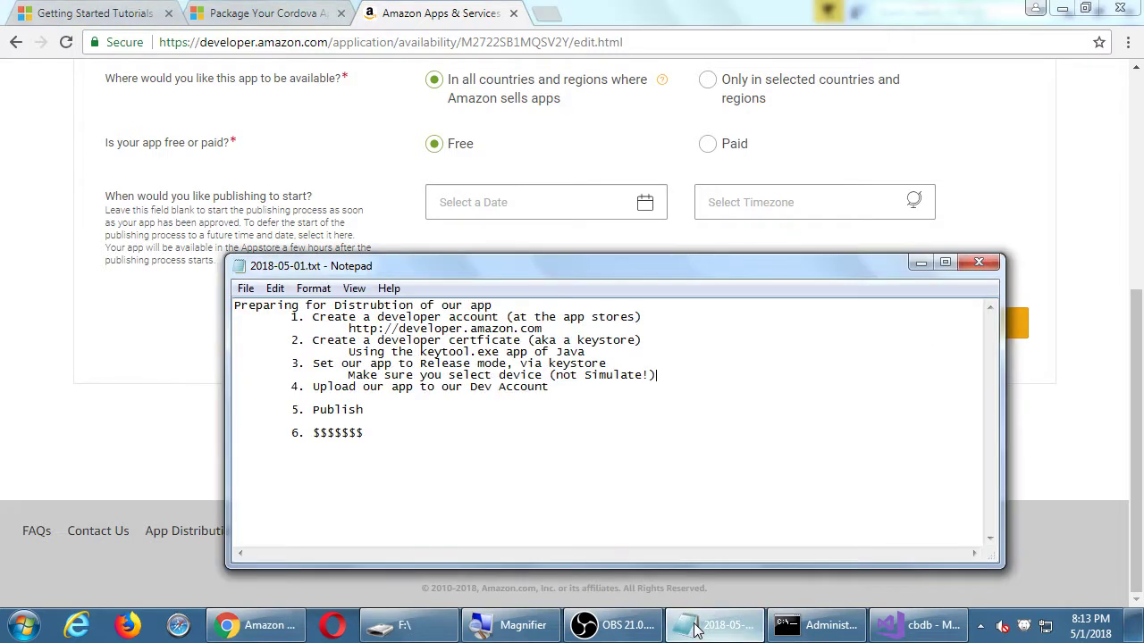
pyautogui.press('super+plus')
pyautogui.hotkey('shift', 'Right')
pyautogui.press('End')
pyautogui.press('Return')
pyautogui.press('Tab')
pyautogui.press('Tab')
pyautogui.write('Ways to mak')
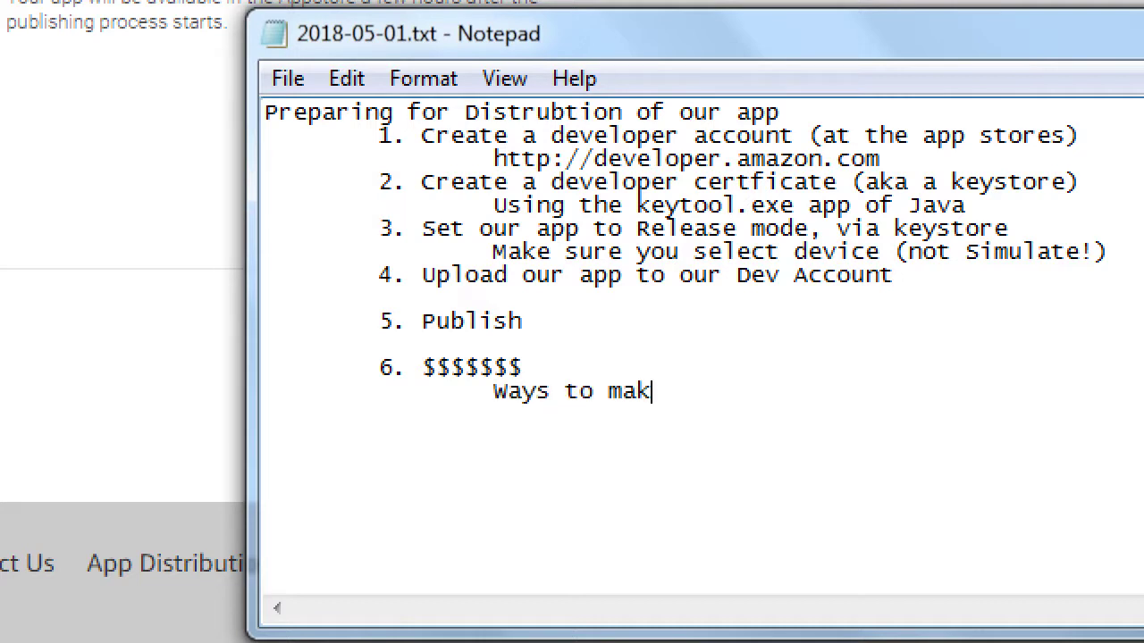
pyautogui.write('e money from ')
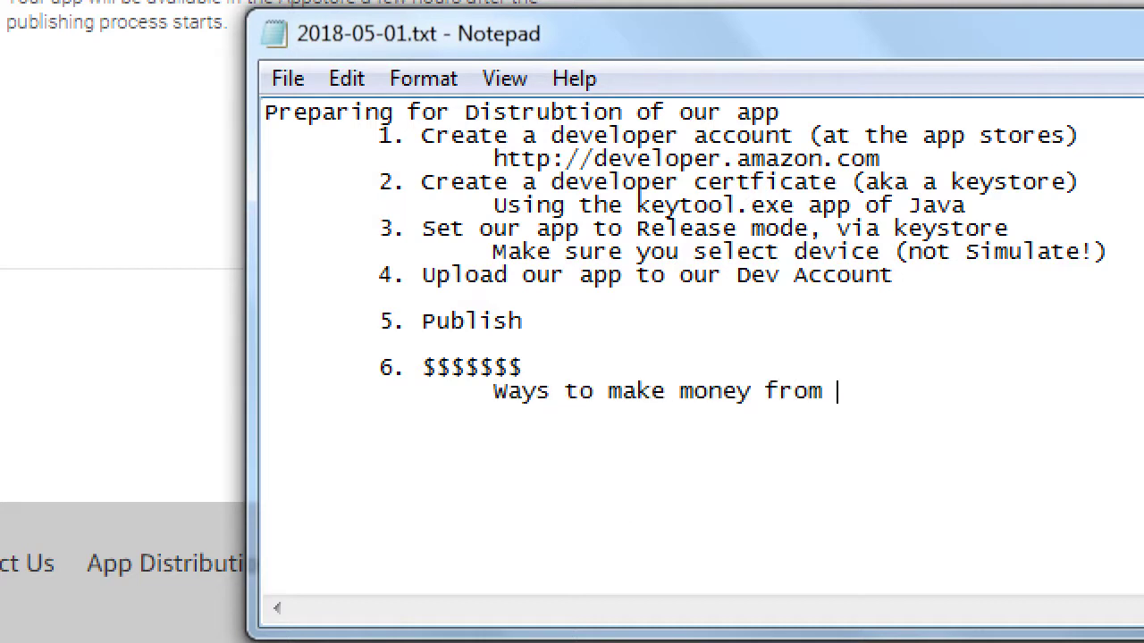
pyautogui.write('your apps:')
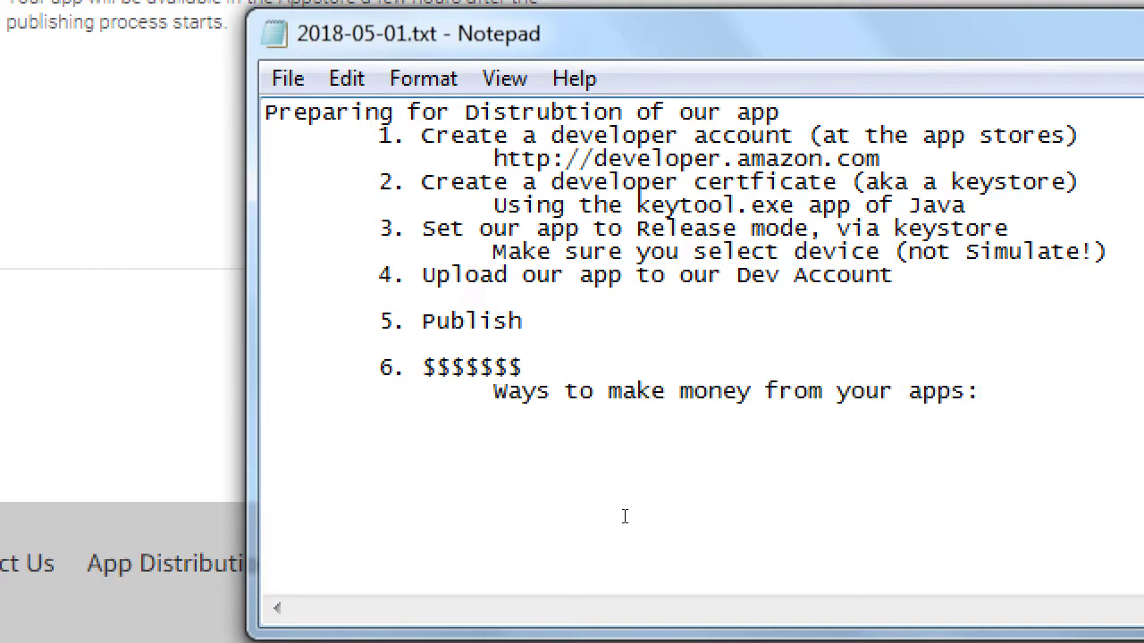
# List entries 'a. Upfront cost' and 'b. In-app purchases' below it.
pyautogui.press('Tab')
pyautogui.write('a>')
pyautogui.press('BackSpace')
pyautogui.press('BackSpace')
pyautogui.write('. Upfront cost')
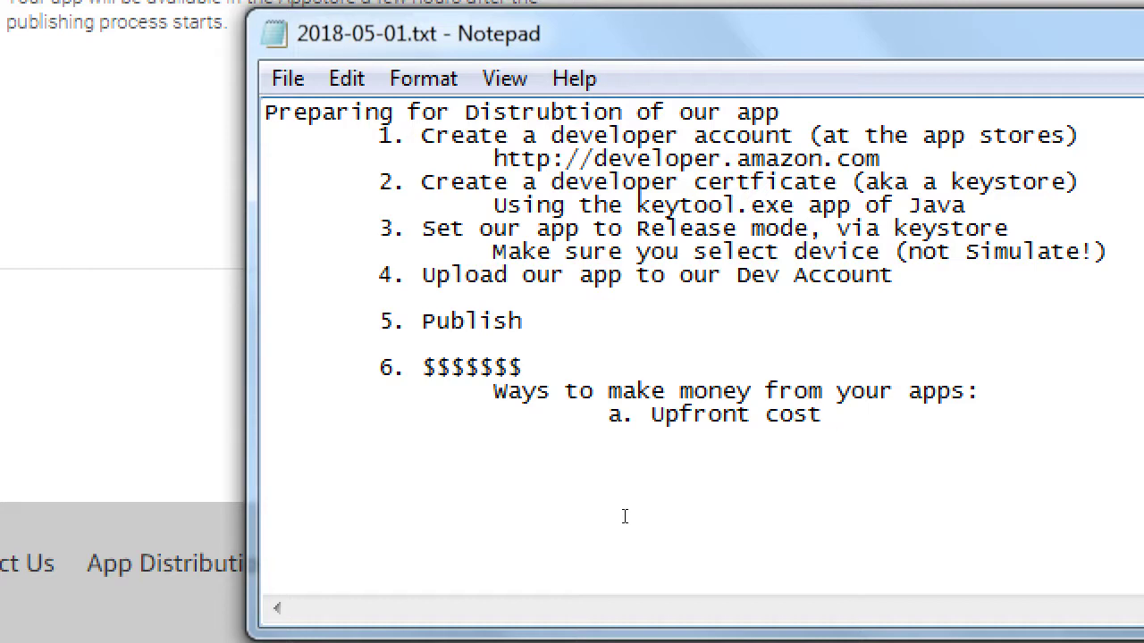
pyautogui.press('Return')
pyautogui.press('Tab')
pyautogui.press('Tab')
pyautogui.press('Tab')
pyautogui.write('b. In-app purchases')
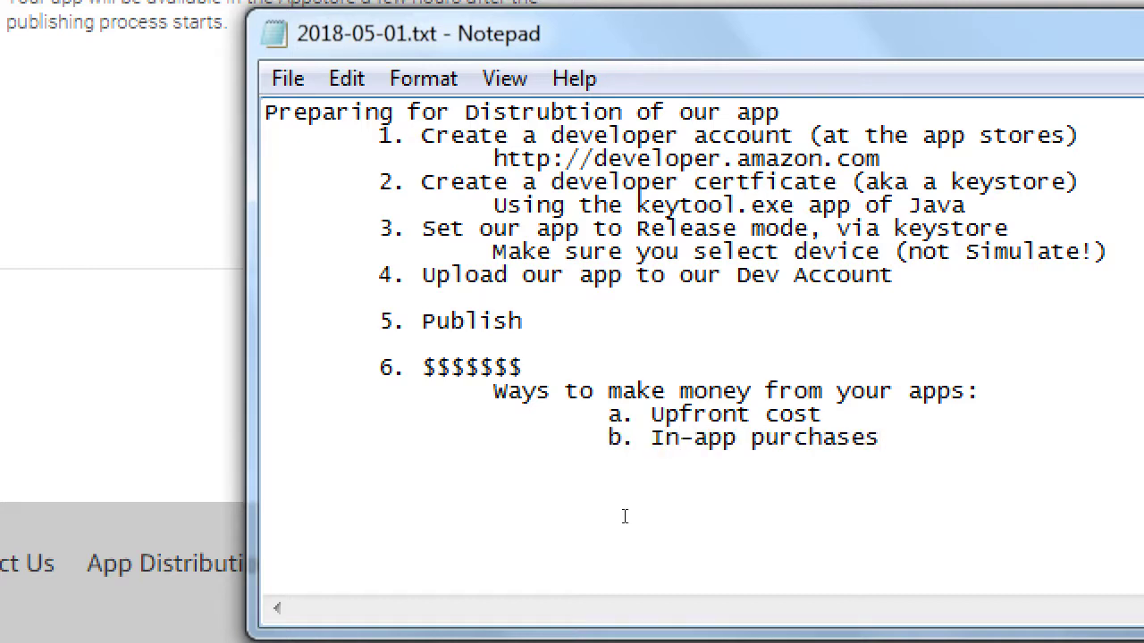
# Add tab-separated explanations 'Pay once to download' and 'Pay more than once as needed'.
pyautogui.press('Up')
pyautogui.press('Tab')
pyautogui.write('Pay once to download')
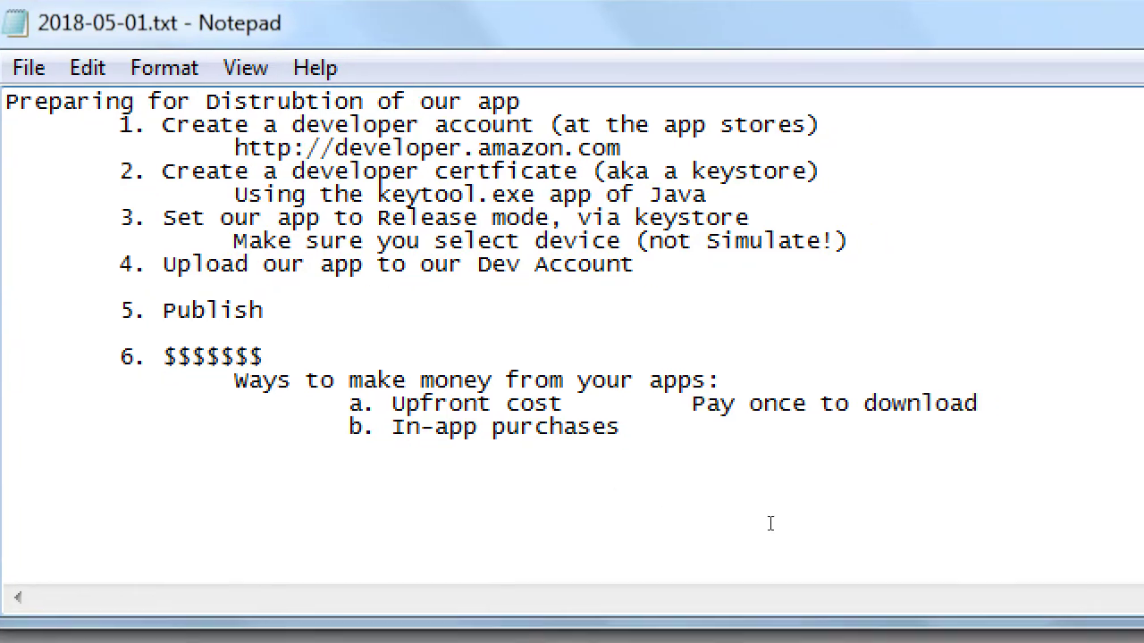
pyautogui.press('Down')
pyautogui.press('Tab')
pyautogui.write('Pay more than once')
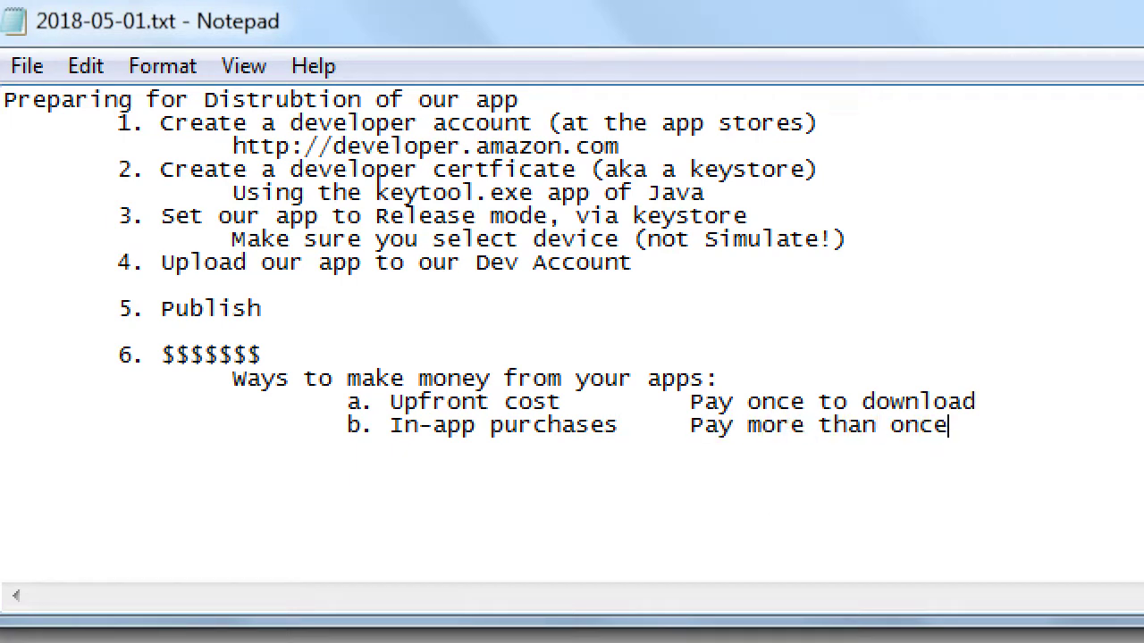
pyautogui.write(' as needed')
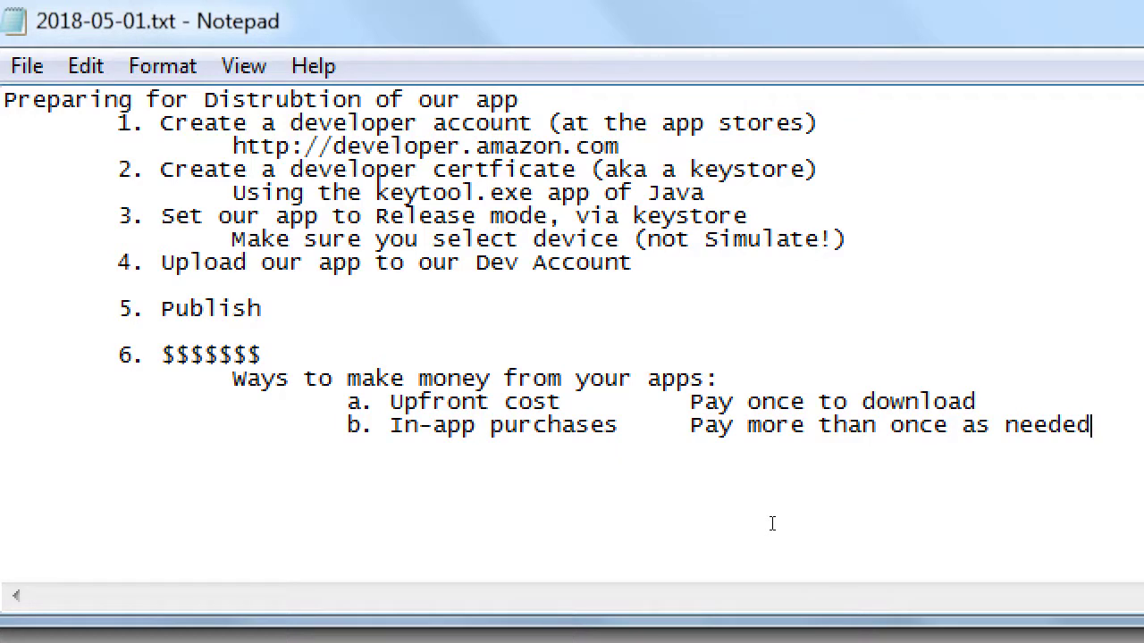
# Add entry 'c. Adverts' with the explanation 'User clicks ad, you profit'.
pyautogui.press('Return')
pyautogui.press('Tab')
pyautogui.press('Tab')
pyautogui.press('Tab')
pyautogui.write('c. Adverts')
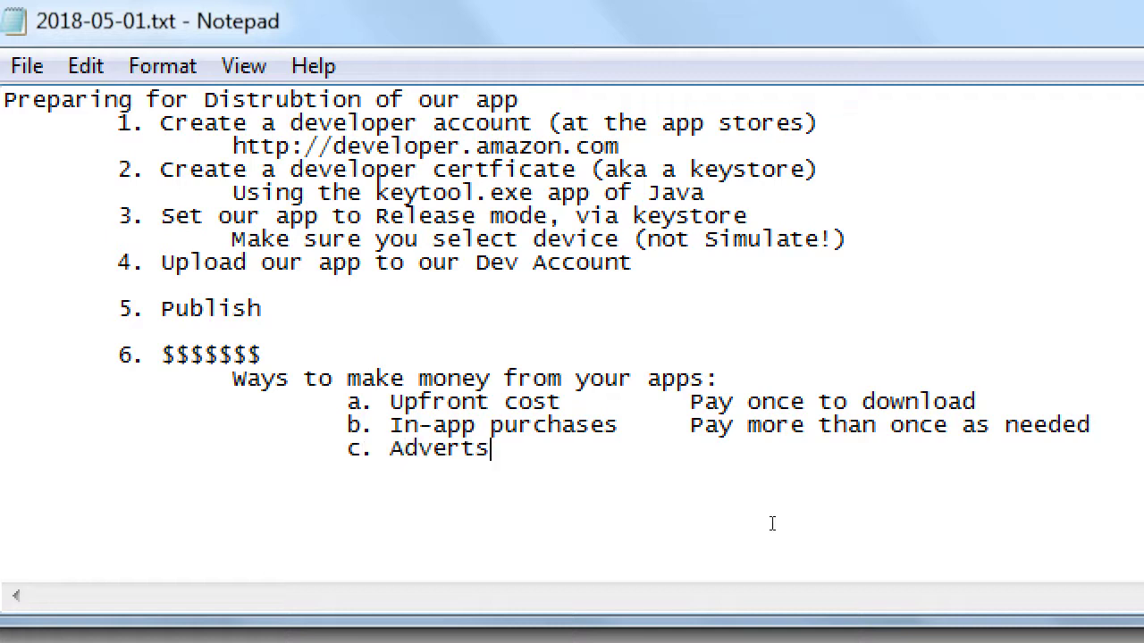
pyautogui.press('Tab')
pyautogui.press('Tab')
pyautogui.write('User clicks ')
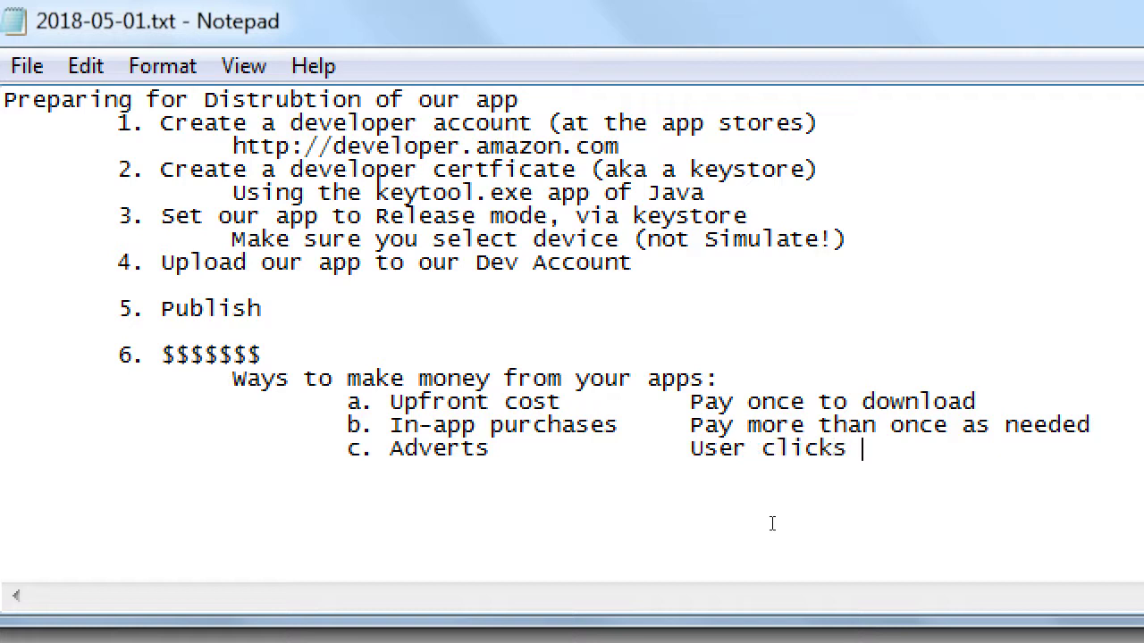
pyautogui.write('ad, you m')
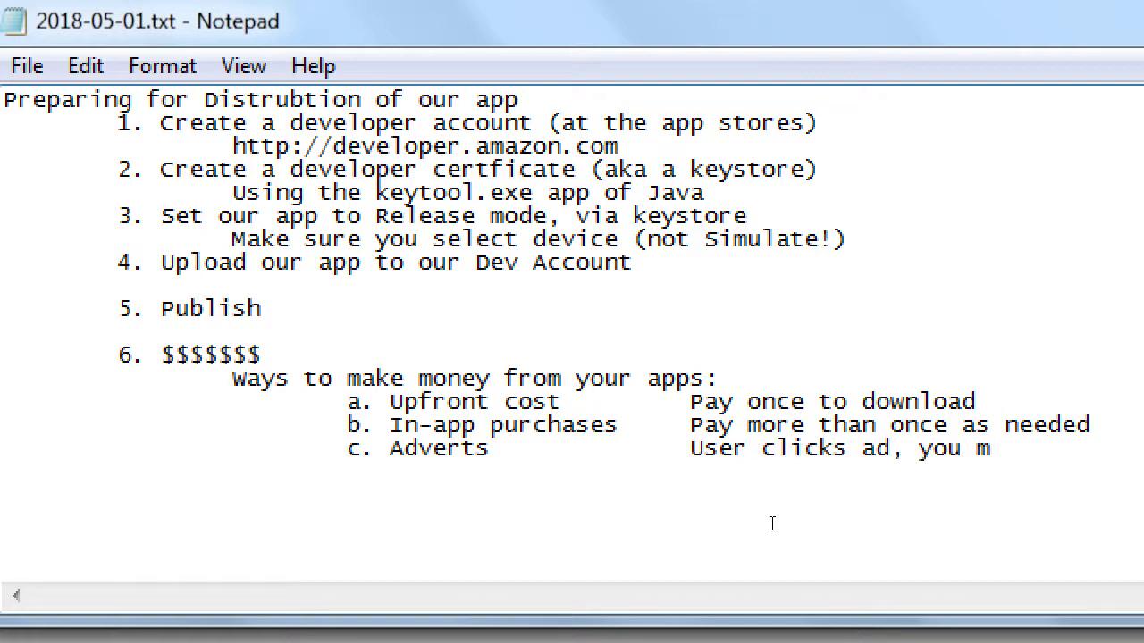
pyautogui.press('BackSpace')
pyautogui.write('profit')
# Add a placeholder 'd. .....' line below the Adverts entry.
pyautogui.hotkey('shift', 'Up')
pyautogui.hotkey('shift', 'Home')
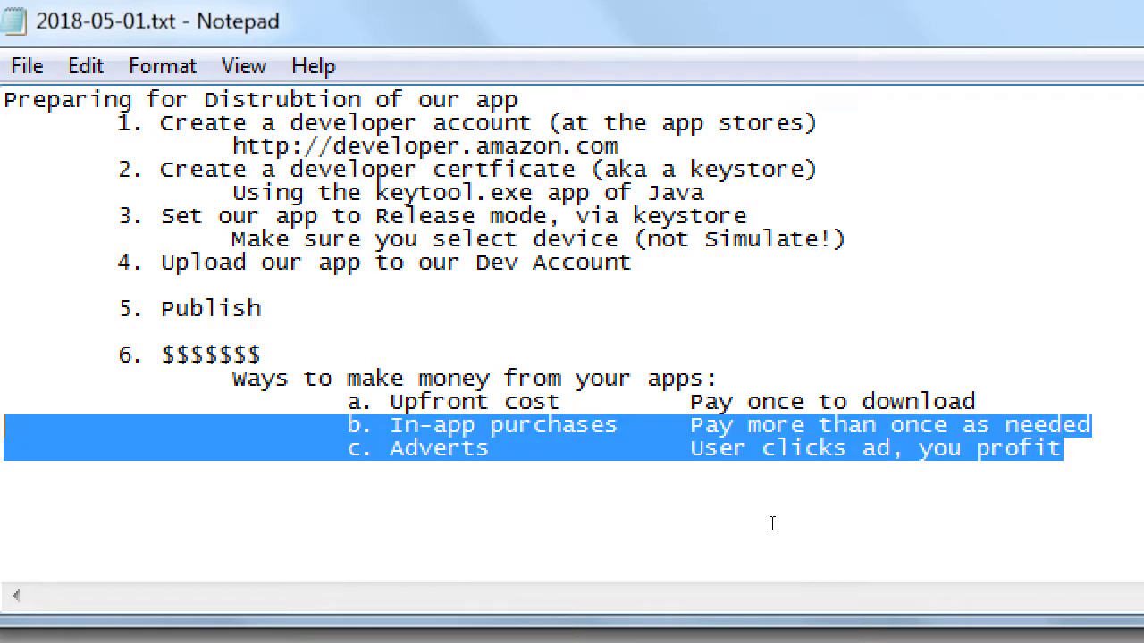
pyautogui.press('Down')
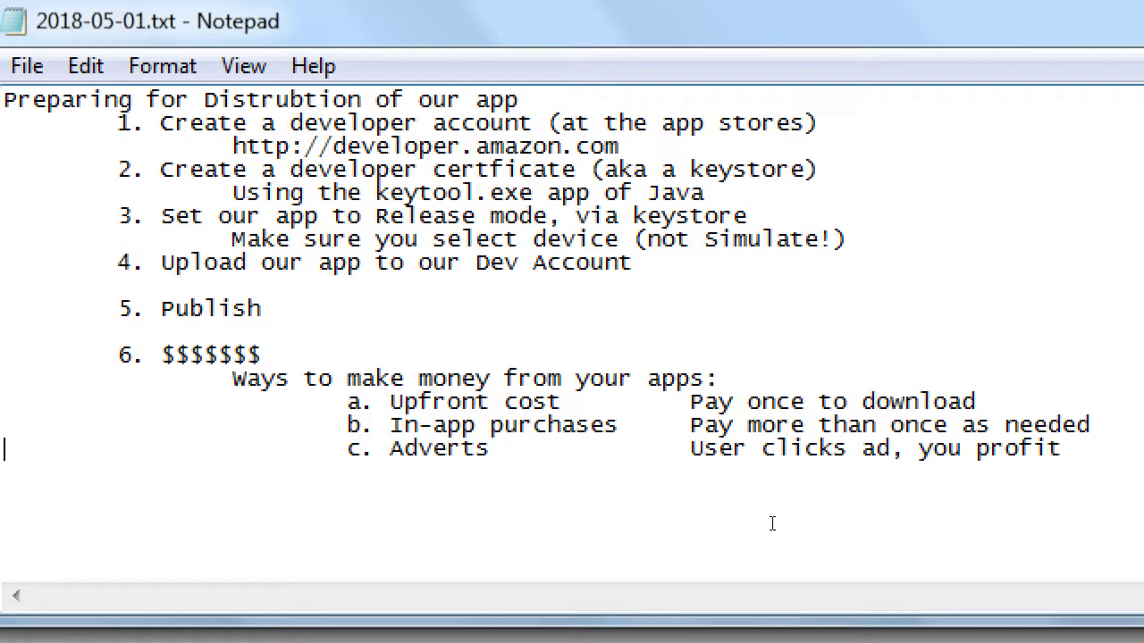
pyautogui.press('Return')
pyautogui.press('BackSpace')
pyautogui.press('Return')
pyautogui.press('Tab')
pyautogui.press('Tab')
pyautogui.press('Tab')
pyautogui.write('d. .....')
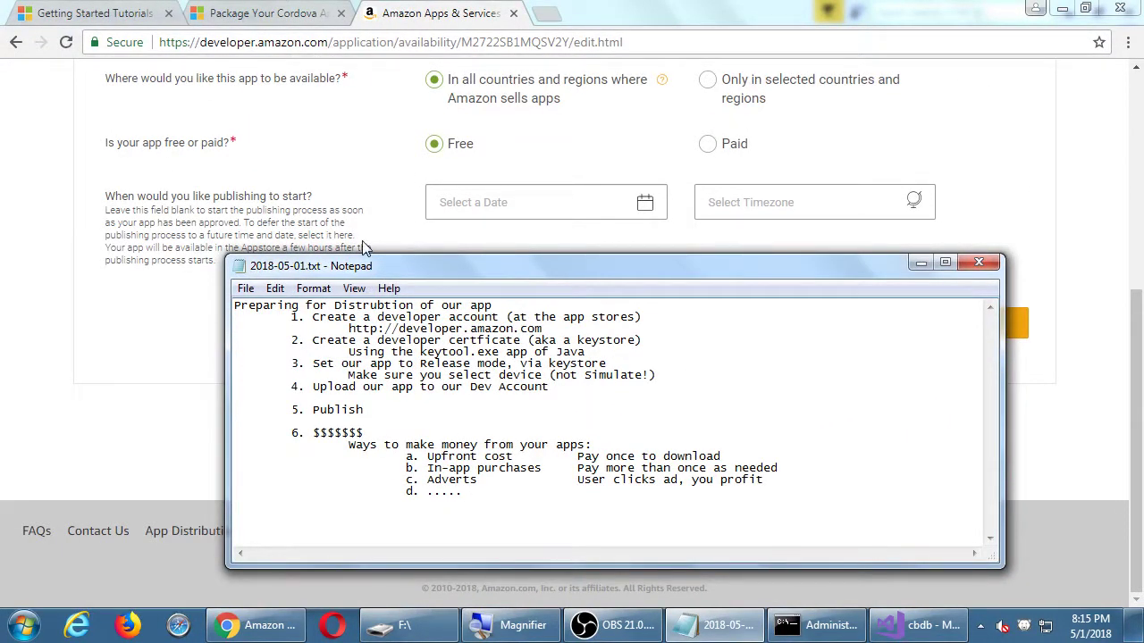
# Leave the publishing start date blank and save Availability & Pricing as all countries, Free.
pyautogui.moveTo(304, 266); pyautogui.dragTo(285, 318)
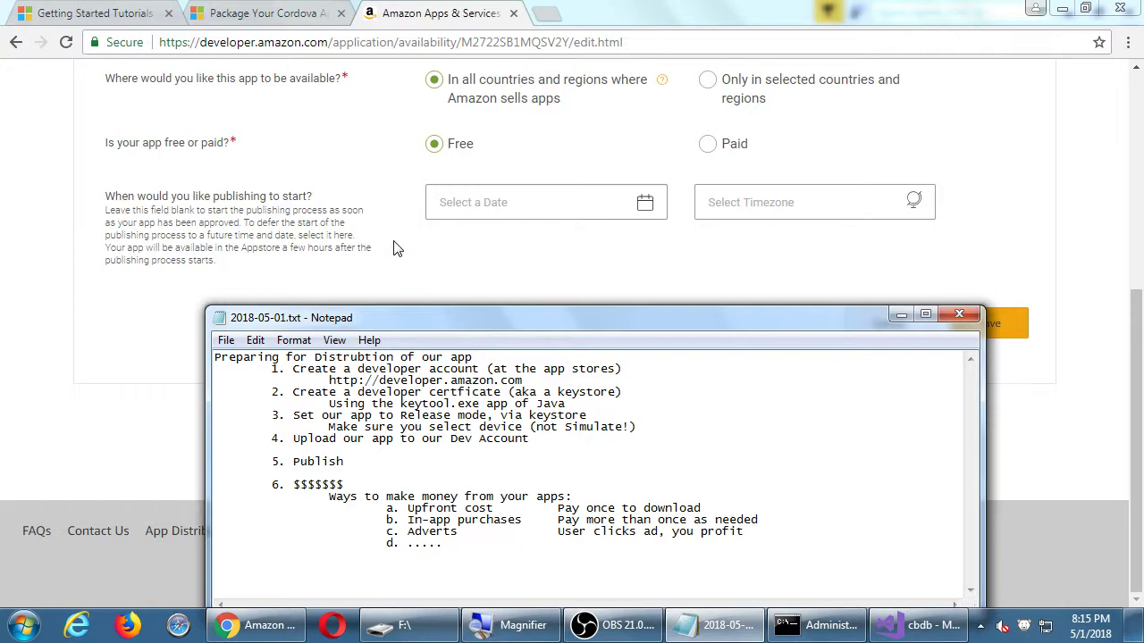
pyautogui.click(534, 199)
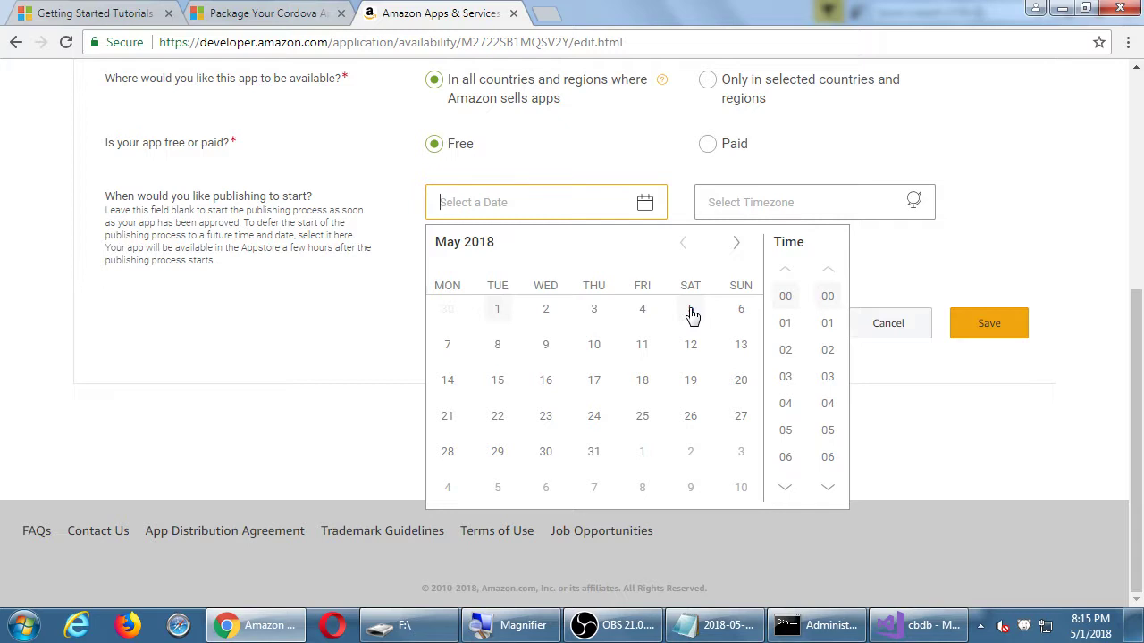
pyautogui.click(1015, 257)
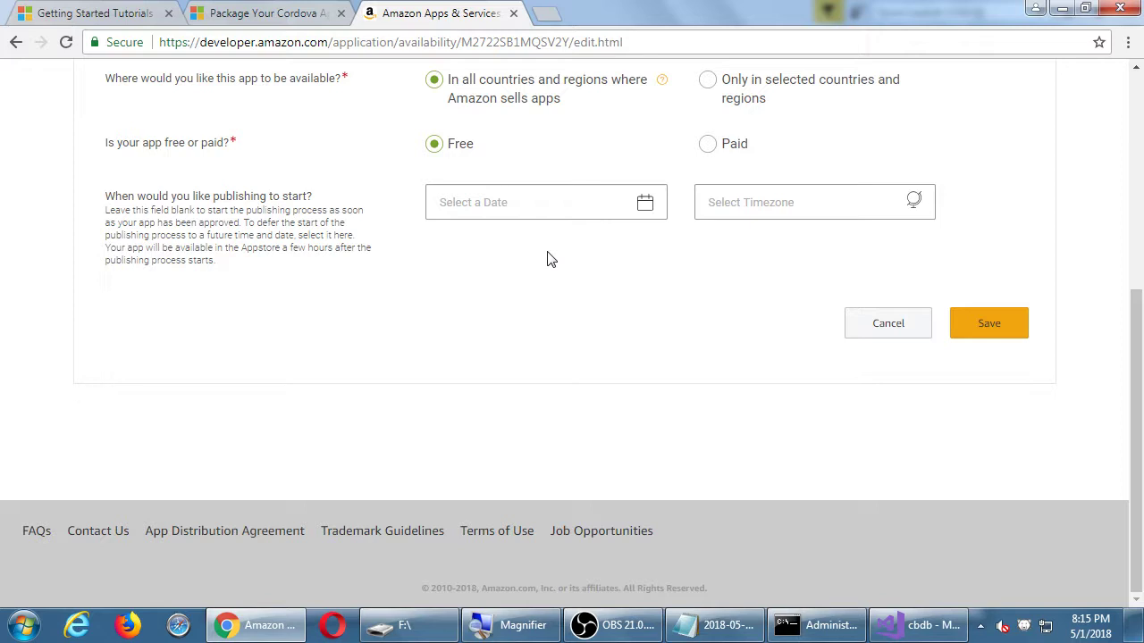
pyautogui.scroll(2, 549, 258)
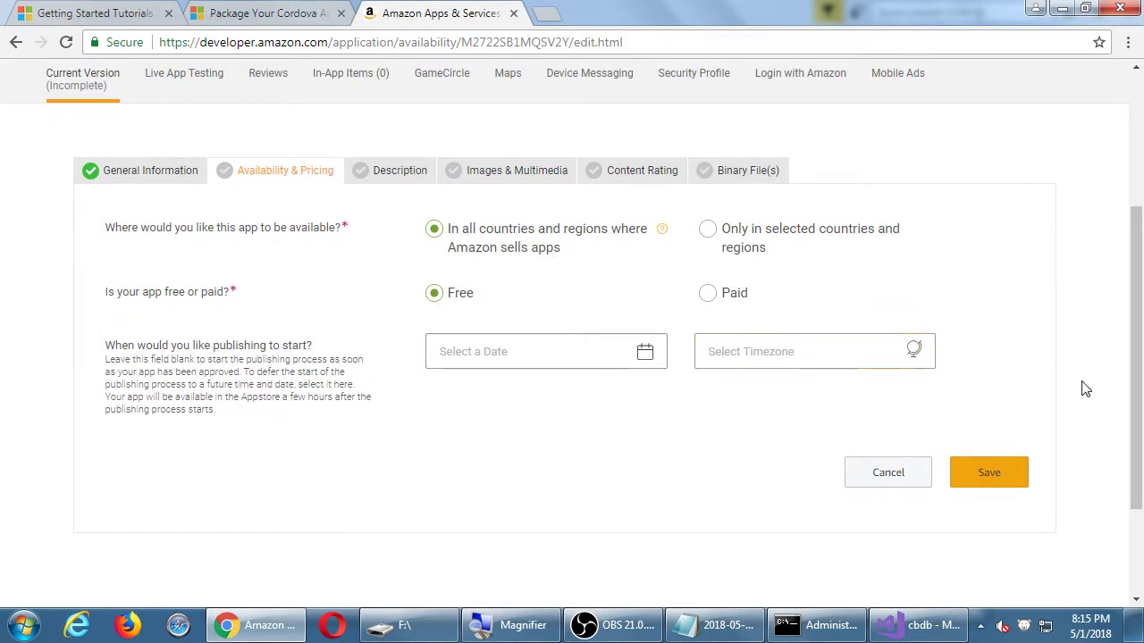
pyautogui.click(993, 479)
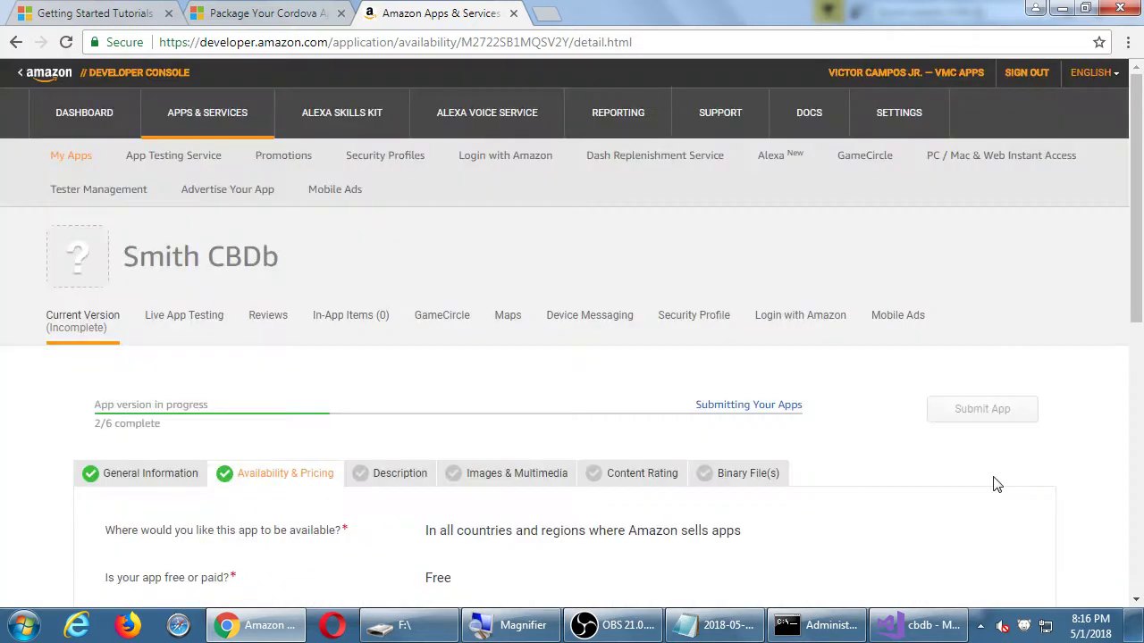
# Open the listing's Description section and scroll through its empty fields.
pyautogui.scroll(-1, 998, 484)
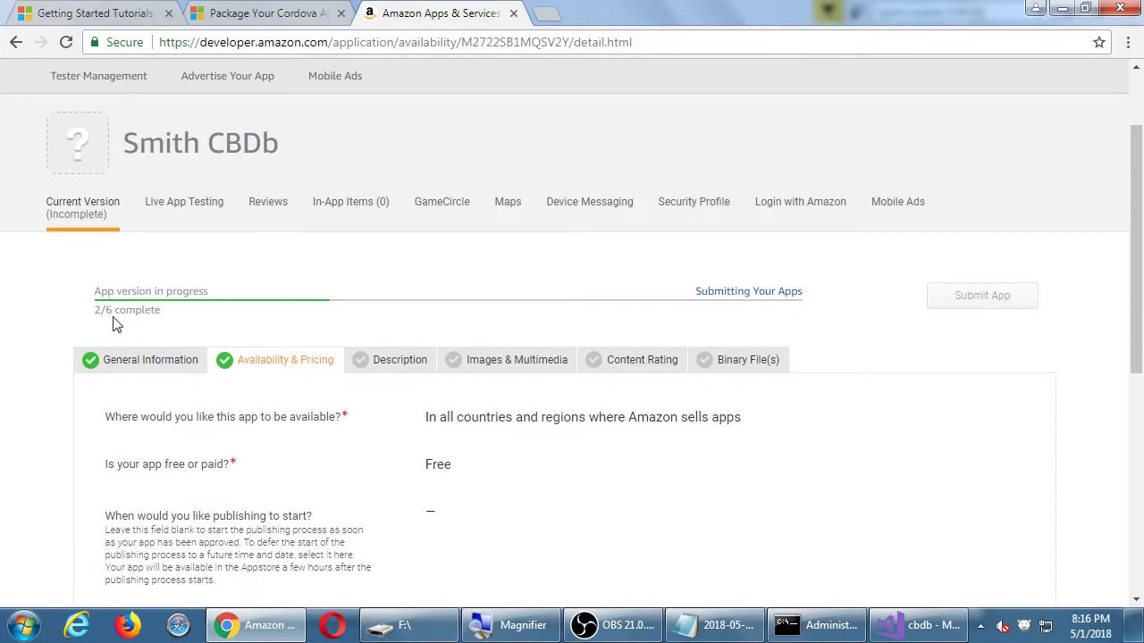
pyautogui.click(402, 375)
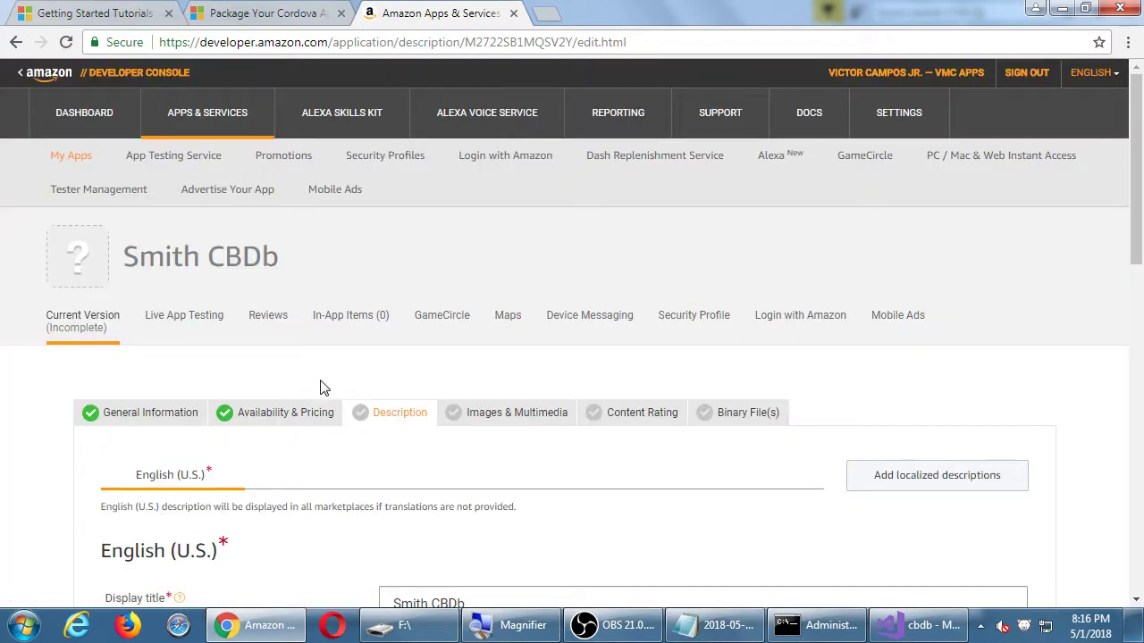
pyautogui.scroll(-3, 319, 386)
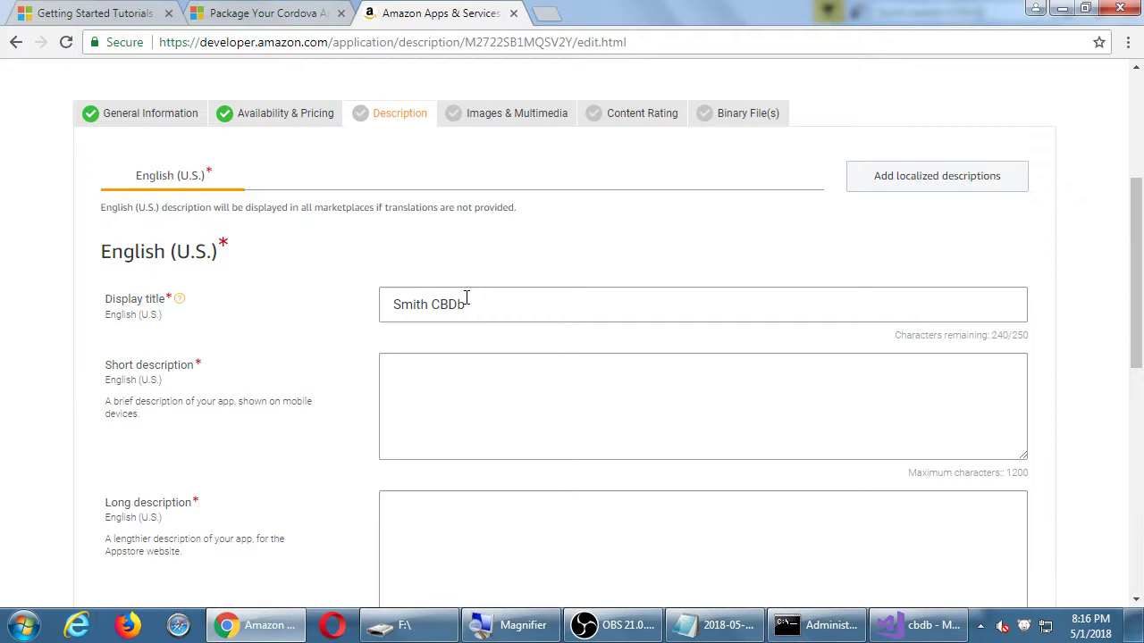
pyautogui.scroll(-2, 215, 328)
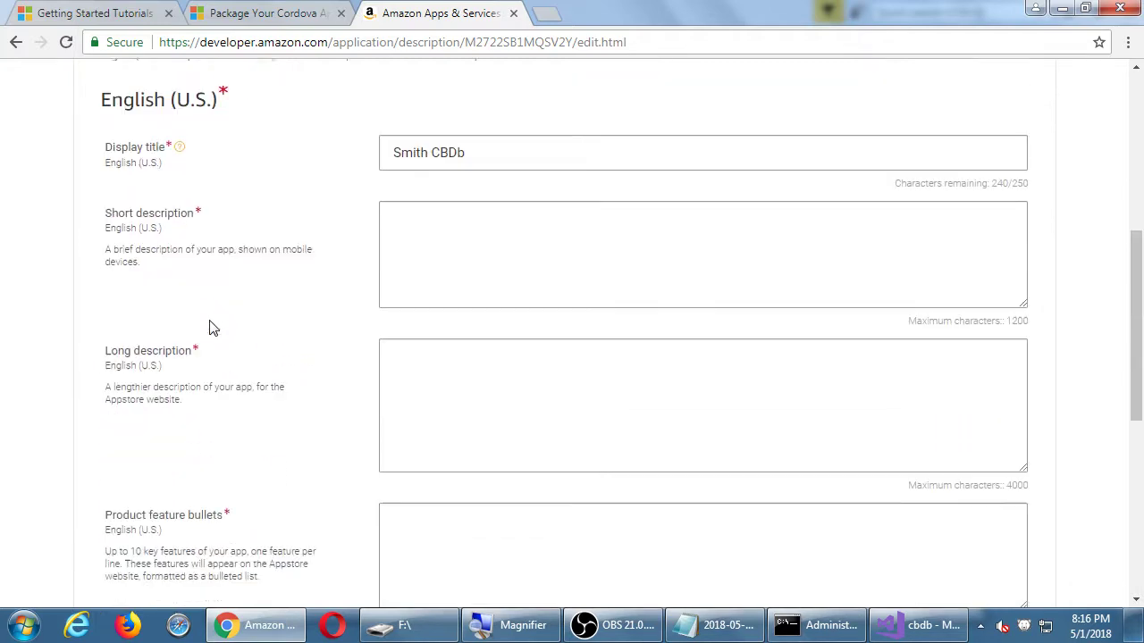
pyautogui.scroll(-1, 213, 328)
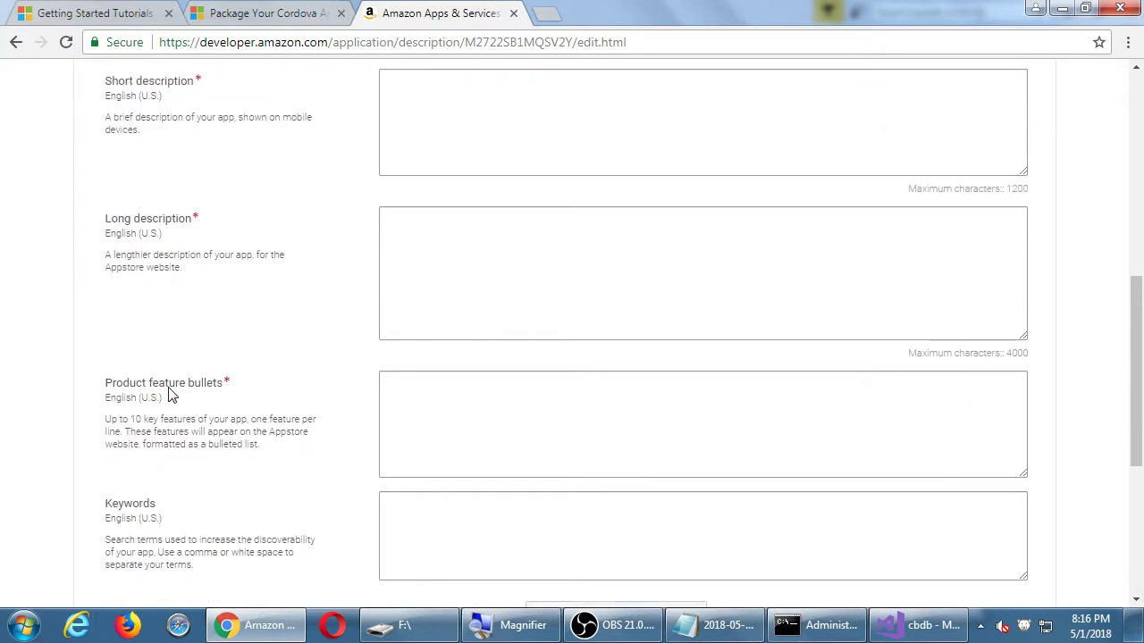
pyautogui.scroll(-2, 171, 393)
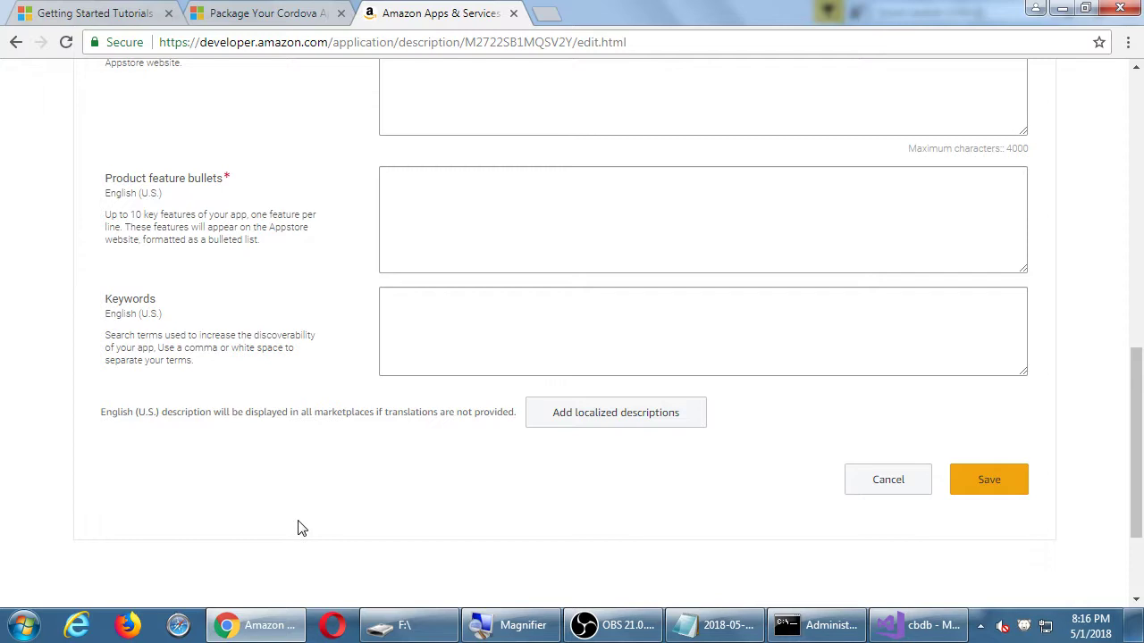
pyautogui.scroll(5, 301, 528)
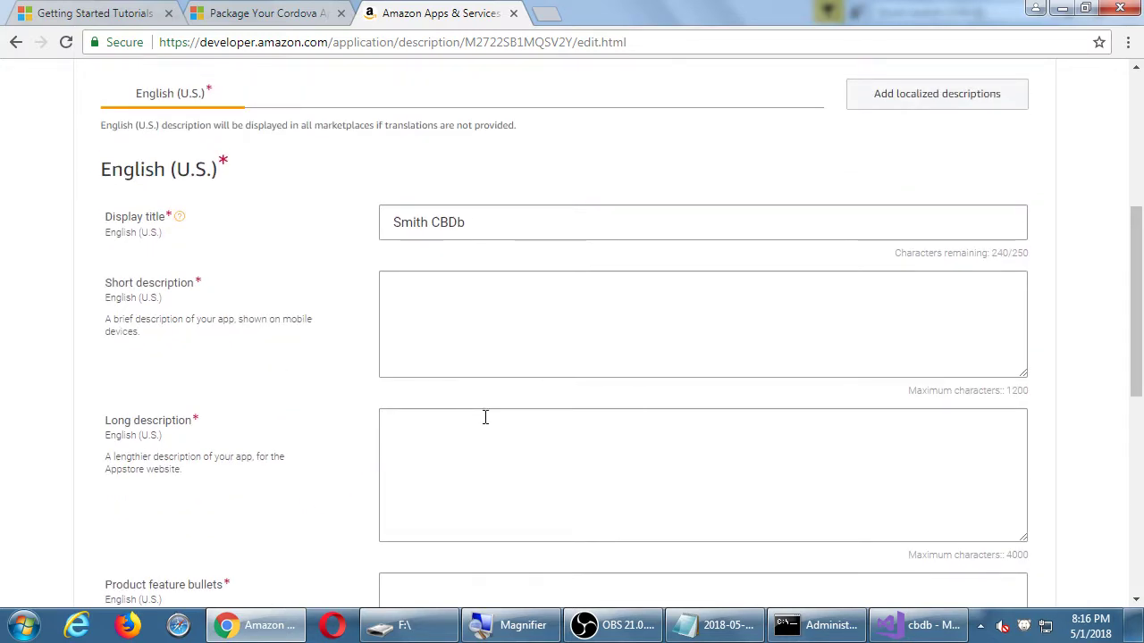
pyautogui.scroll(2, 485, 416)
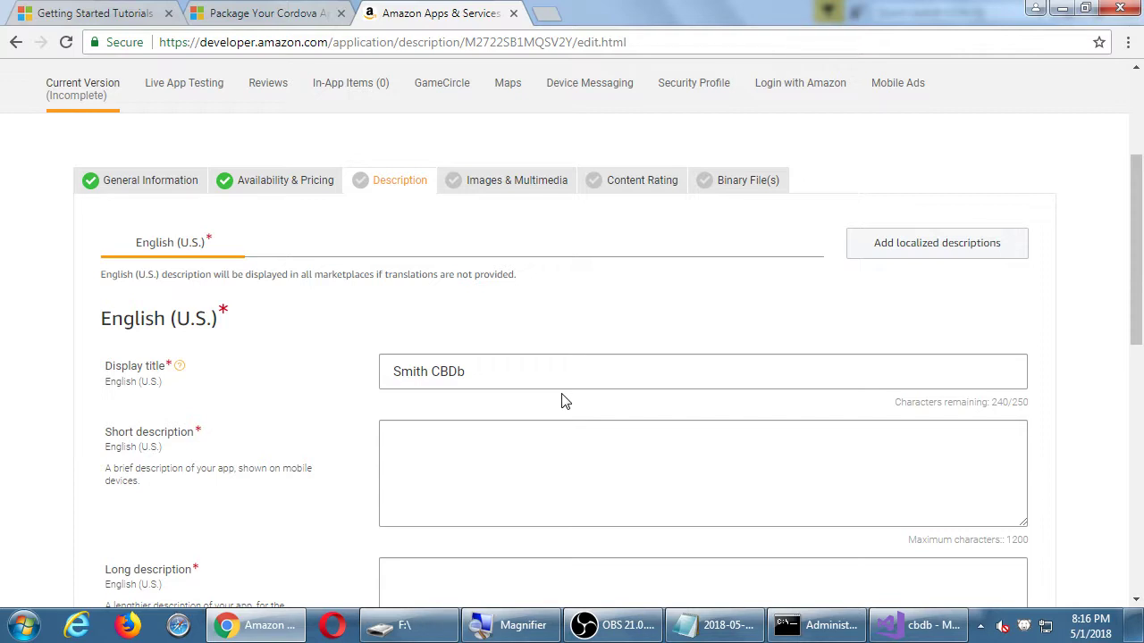
# Check the Display title 'Smith CBDb' and review the empty description, bullets and keywords fields.
pyautogui.moveTo(204, 322); pyautogui.dragTo(211, 322)
pyautogui.click(419, 358)
pyautogui.scroll(-7, 419, 354)
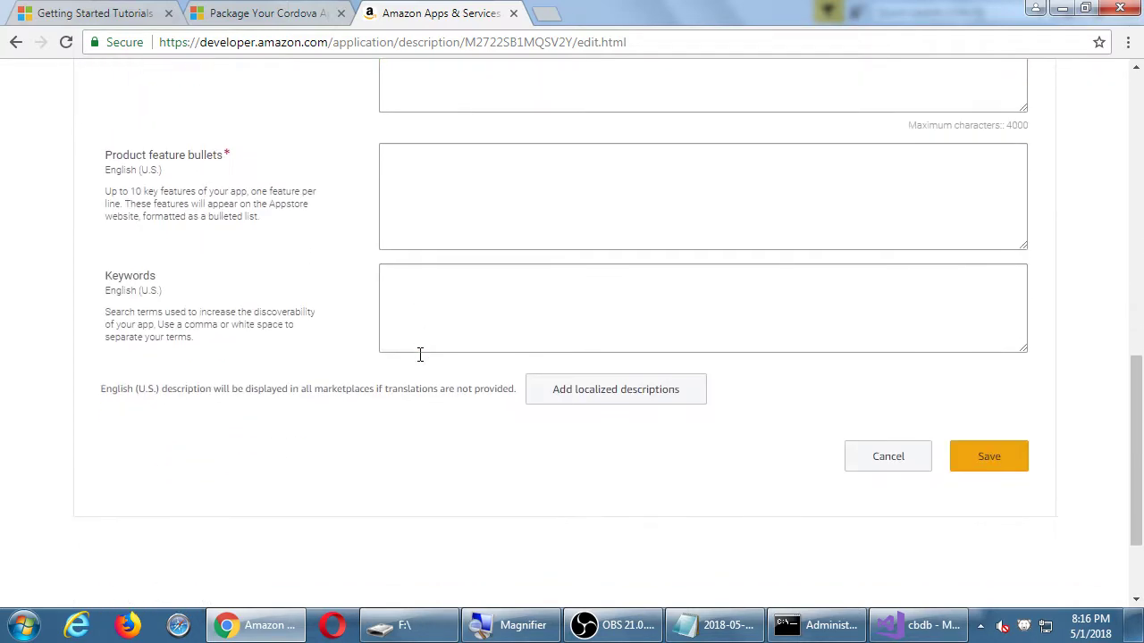
pyautogui.scroll(-1, 423, 355)
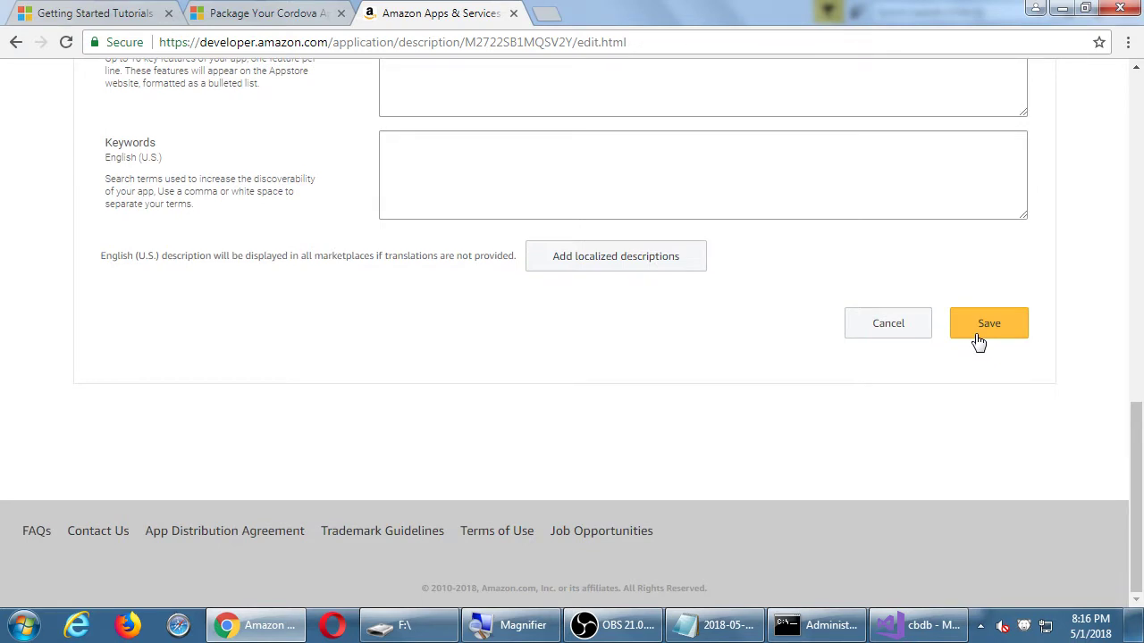
pyautogui.scroll(6, 631, 276)
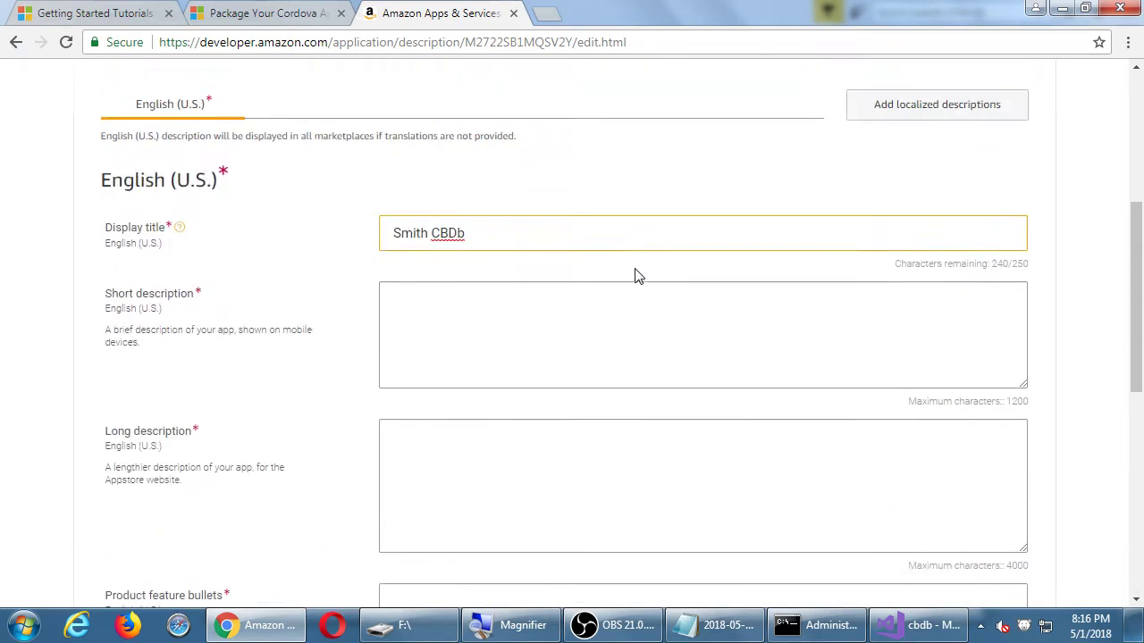
pyautogui.scroll(2, 638, 276)
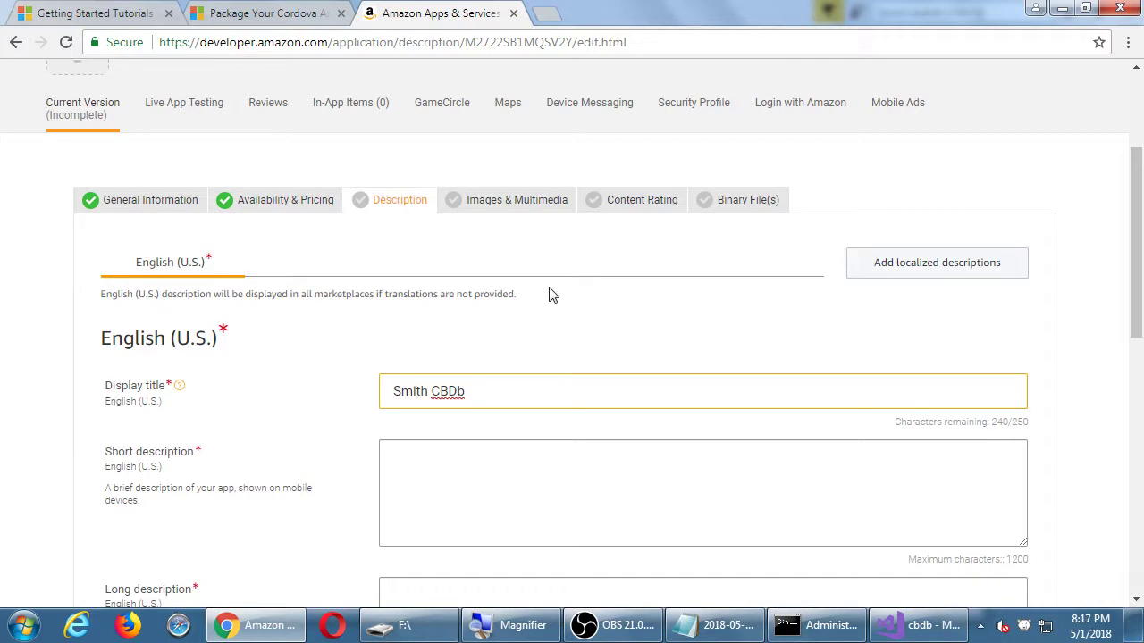
pyautogui.scroll(-2, 552, 295)
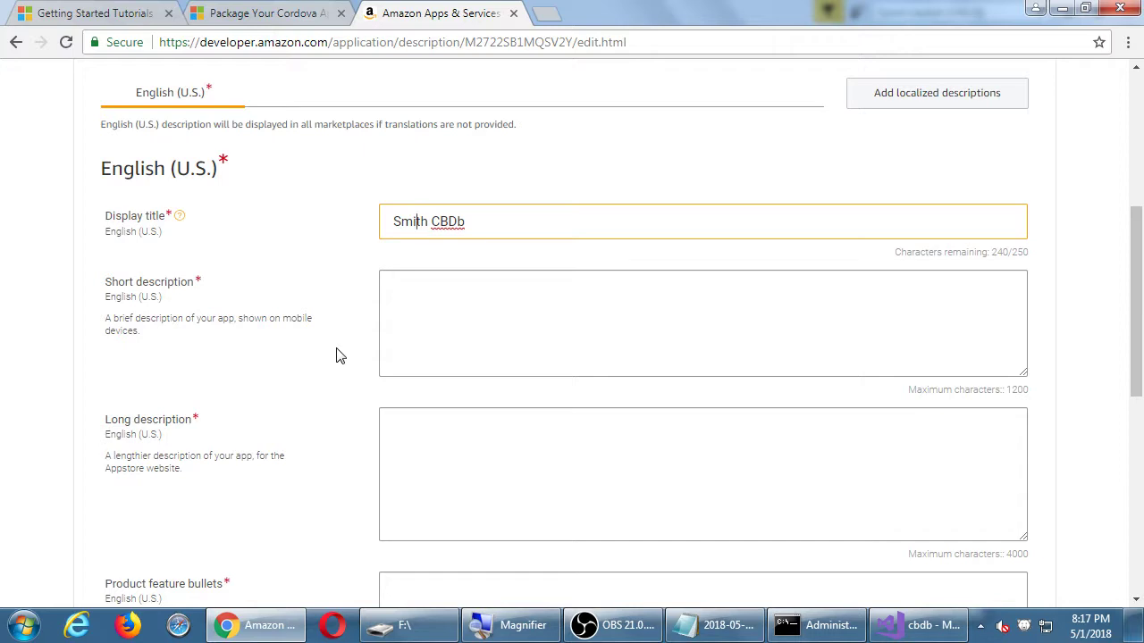
pyautogui.scroll(-5, 336, 355)
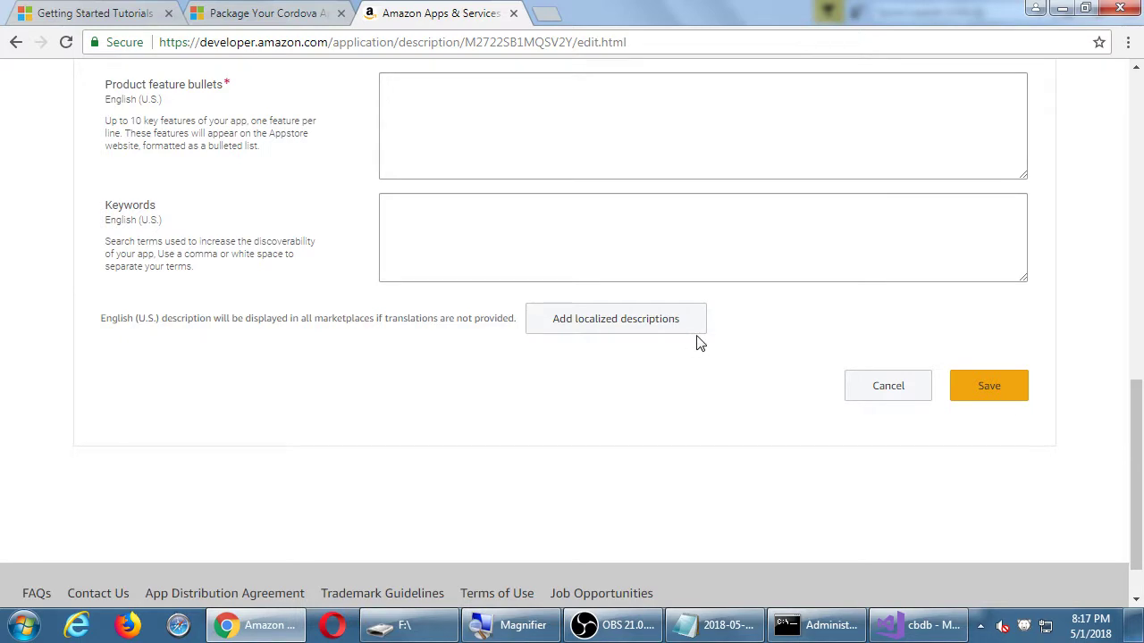
pyautogui.scroll(3, 740, 408)
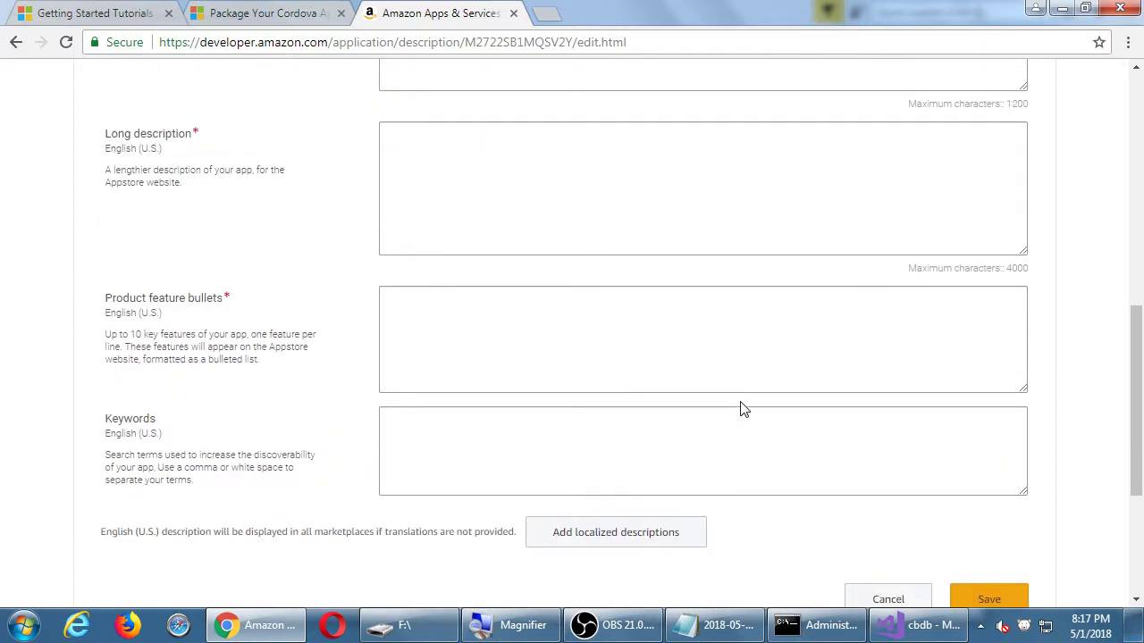
pyautogui.scroll(1, 741, 409)
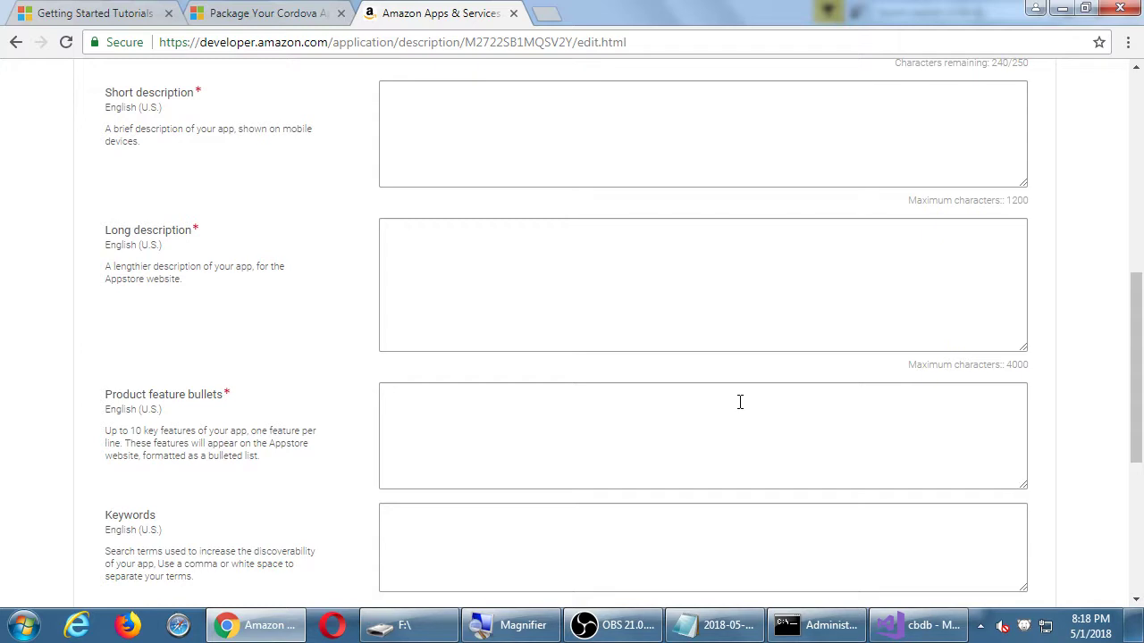
pyautogui.scroll(2, 740, 402)
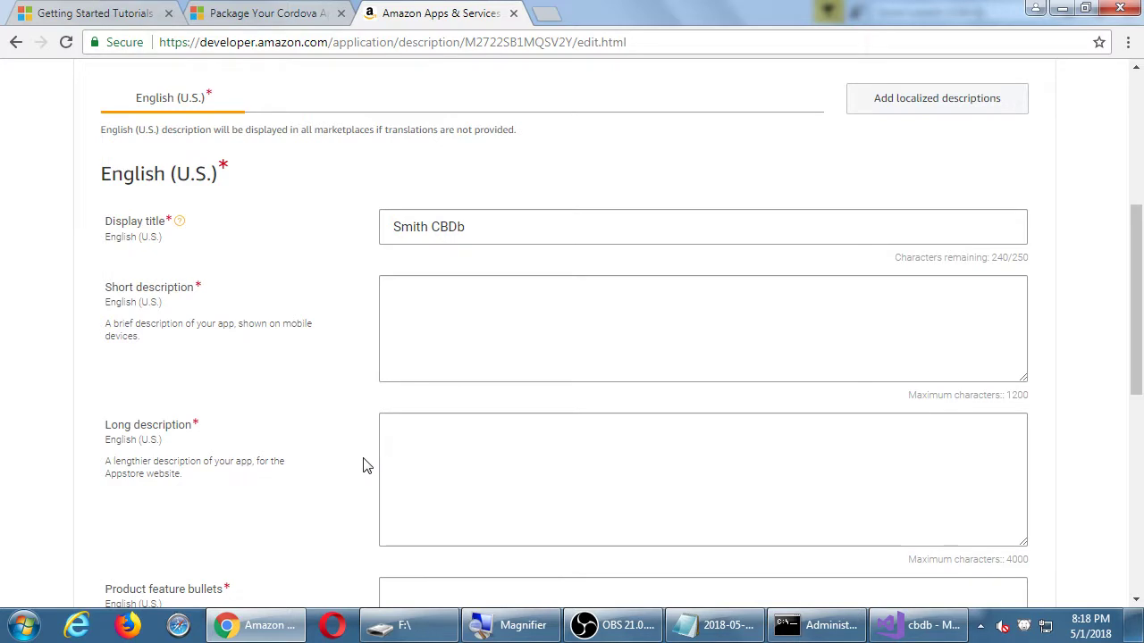
# Replace the draft tagline with the short description 'Catalog your comic collection the easy.'.
pyautogui.click(499, 319)
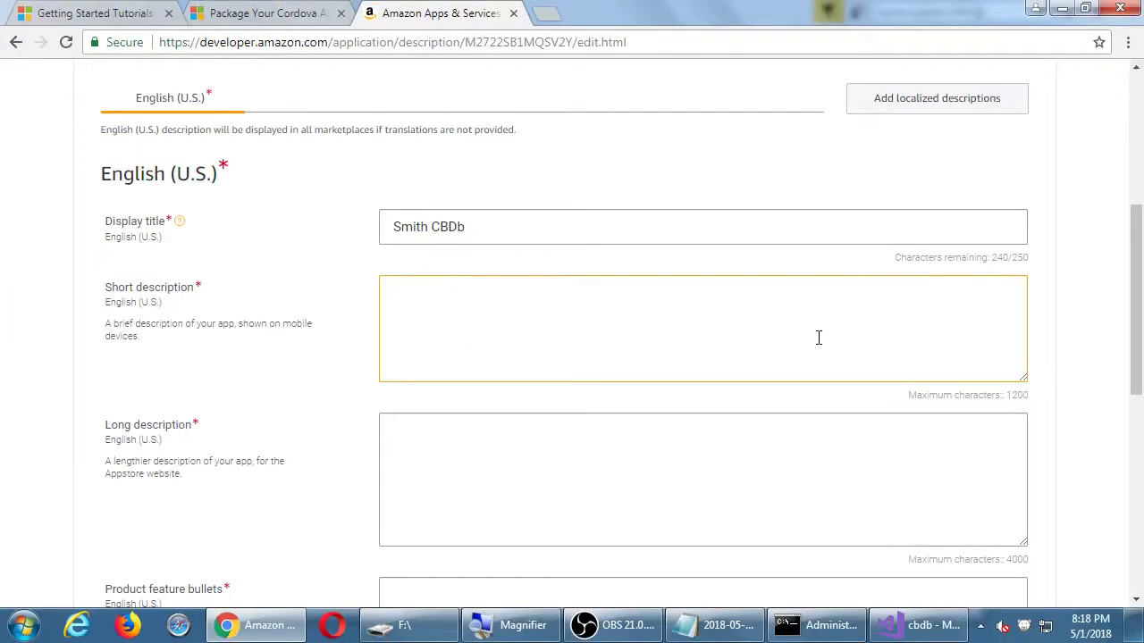
pyautogui.write('Your')
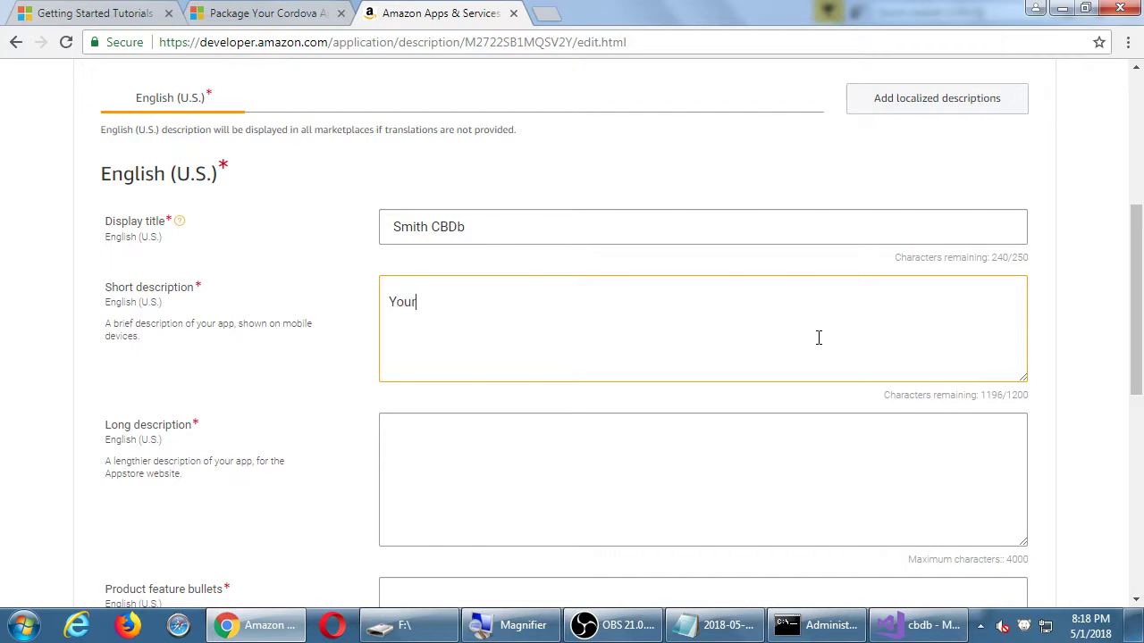
pyautogui.write(' brand new best friend.')
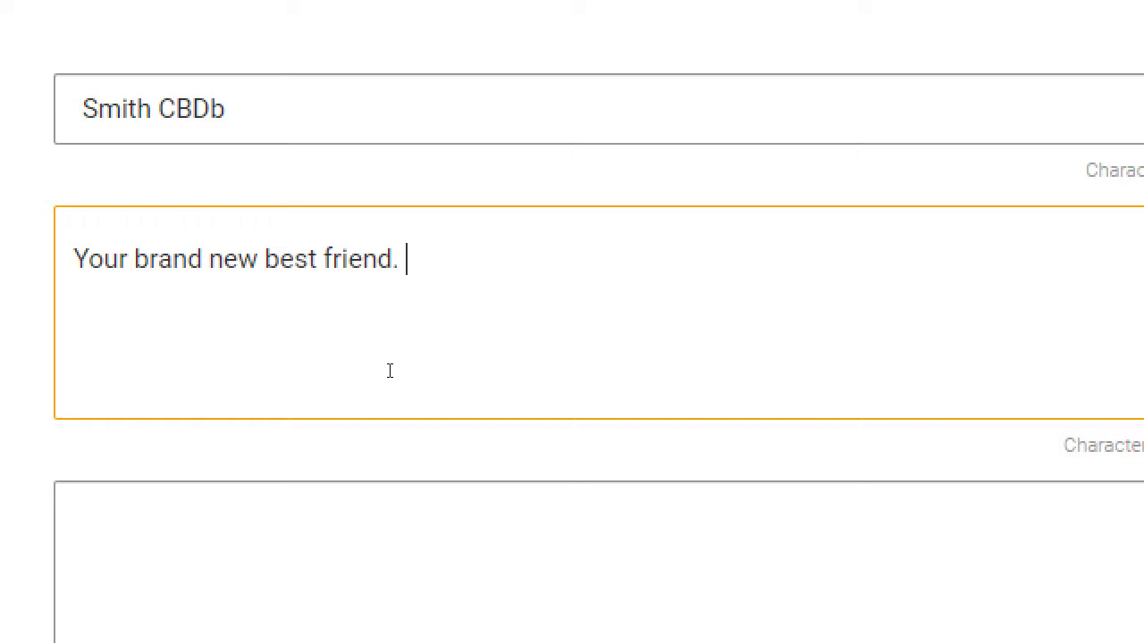
pyautogui.hotkey('ctrl', 'a')
pyautogui.press('BackSpace')
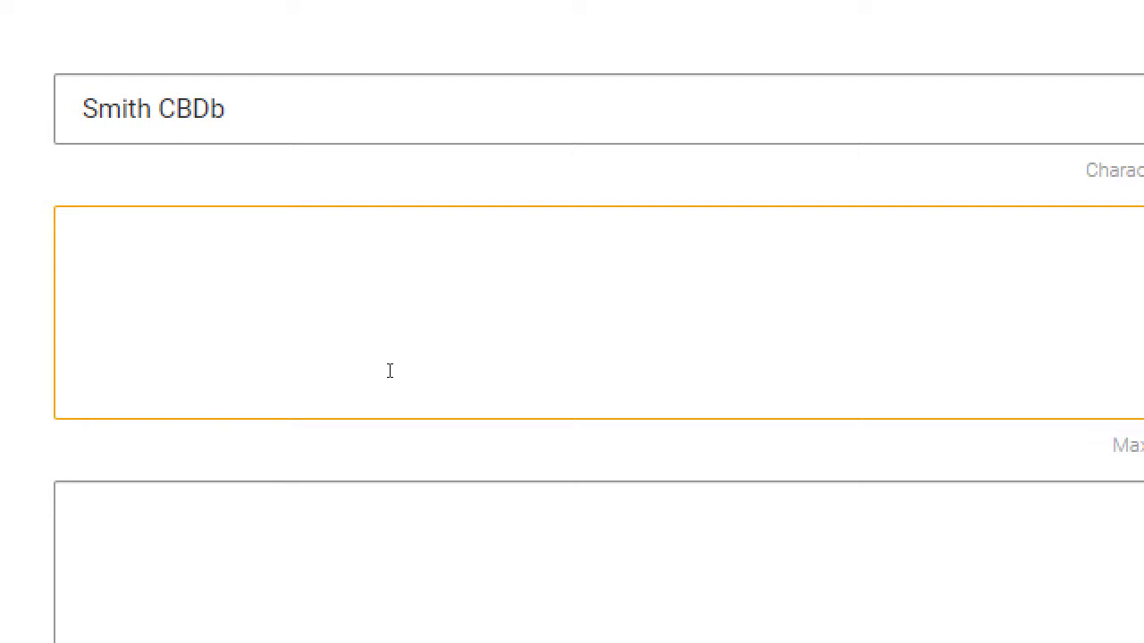
pyautogui.write('Catalog y')
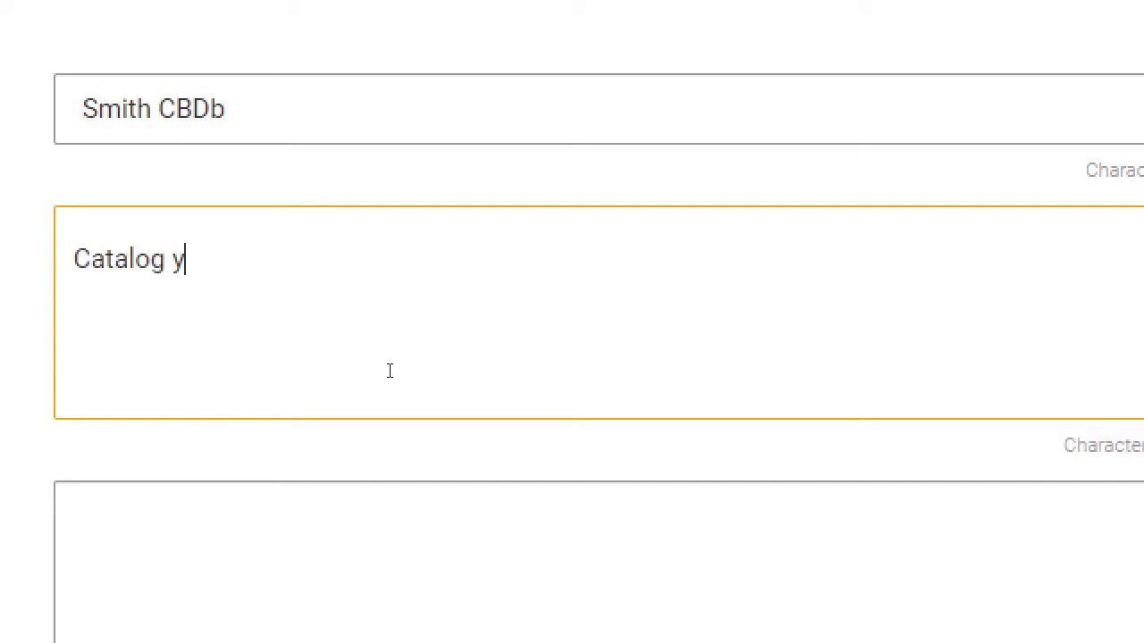
pyautogui.write('our comic ')
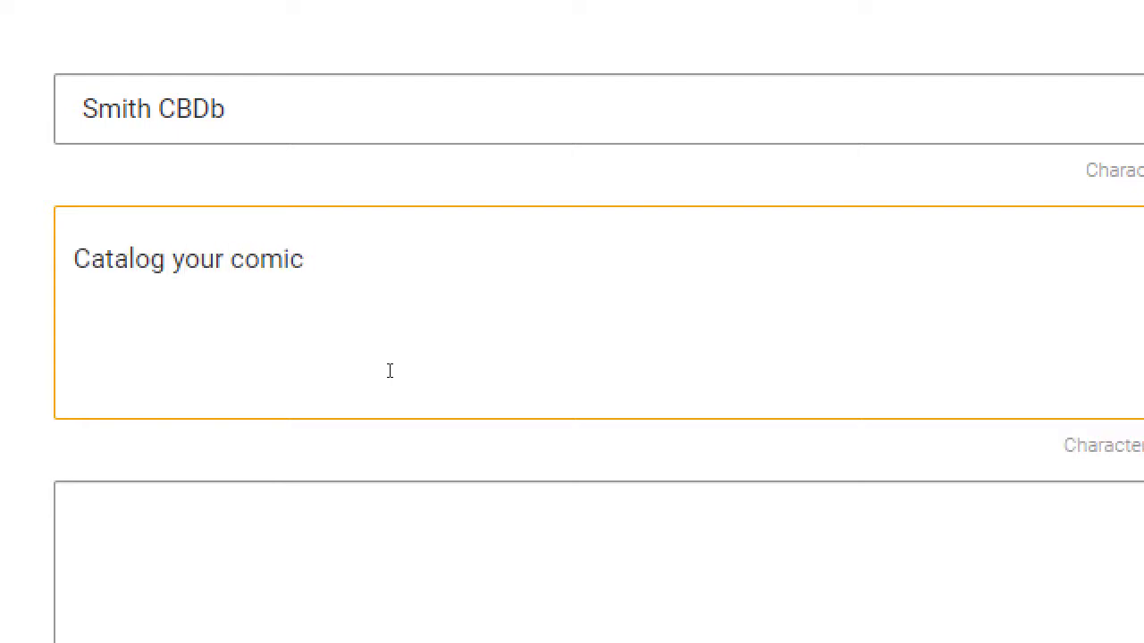
pyautogui.write('collection the ')
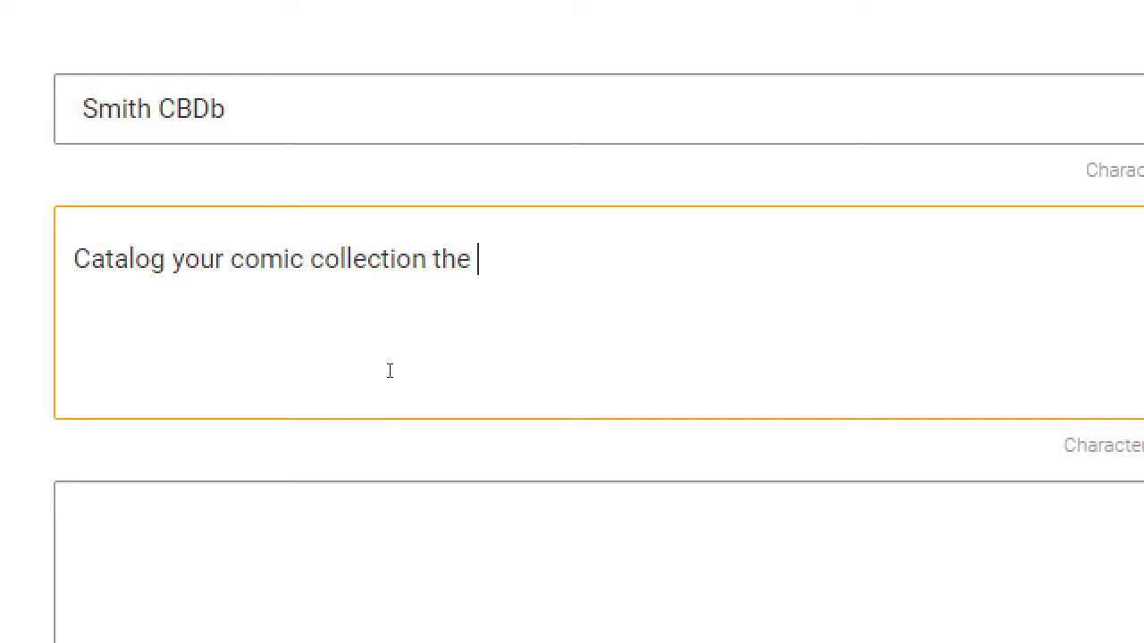
pyautogui.write('eaasy')
pyautogui.press('BackSpace')
pyautogui.press('BackSpace')
pyautogui.press('BackSpace')
pyautogui.write('sy.')
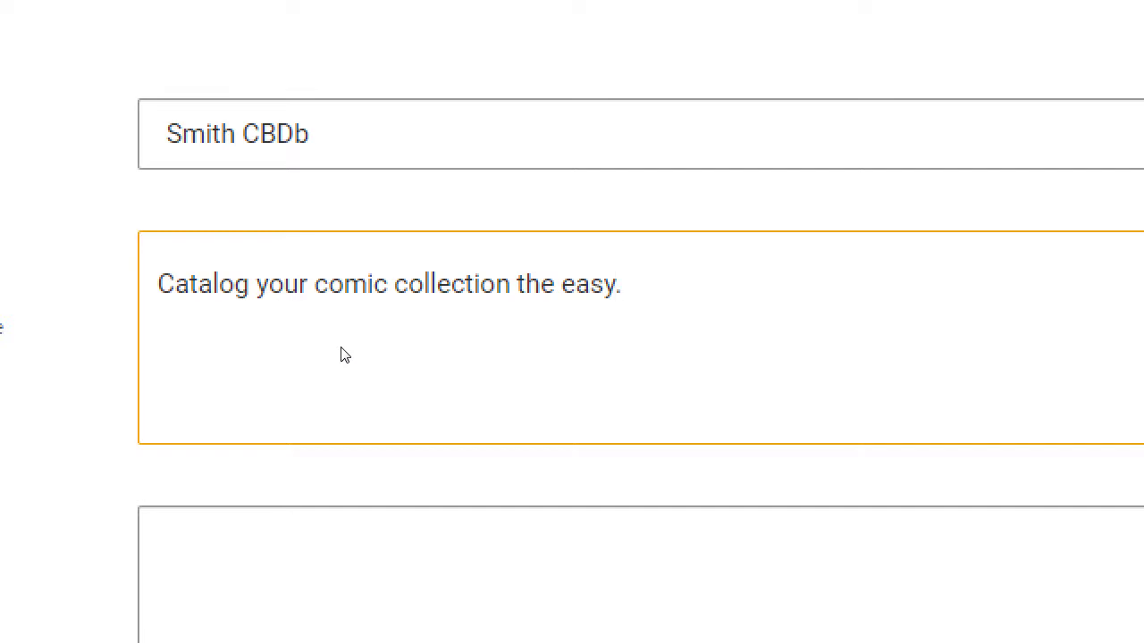
# Under Notepad item 4, add indented 'Set up Descriptions in terms of SEO' and a deeper 'Think in terms of people searching'.
pyautogui.click(724, 630)
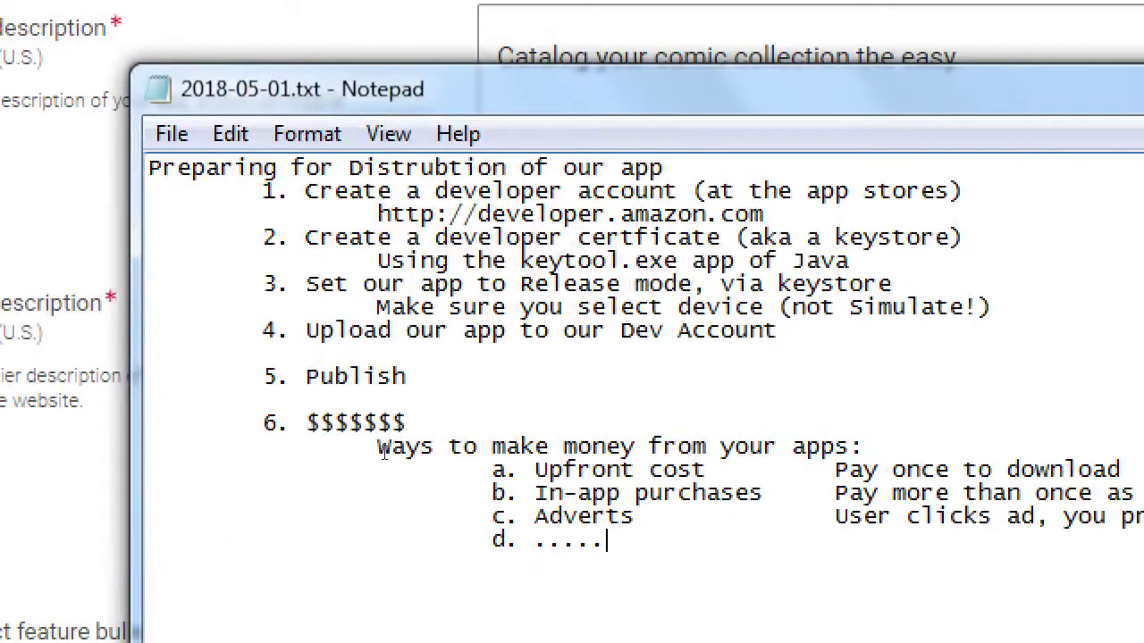
pyautogui.press('Up')
pyautogui.press('Up')
pyautogui.press('Up')
pyautogui.press('Up')
pyautogui.press('Up')
pyautogui.press('Up')
pyautogui.press('Up')
pyautogui.press('Up')
pyautogui.press('Tab')
pyautogui.press('Tab')
pyautogui.write('Set up Desc')
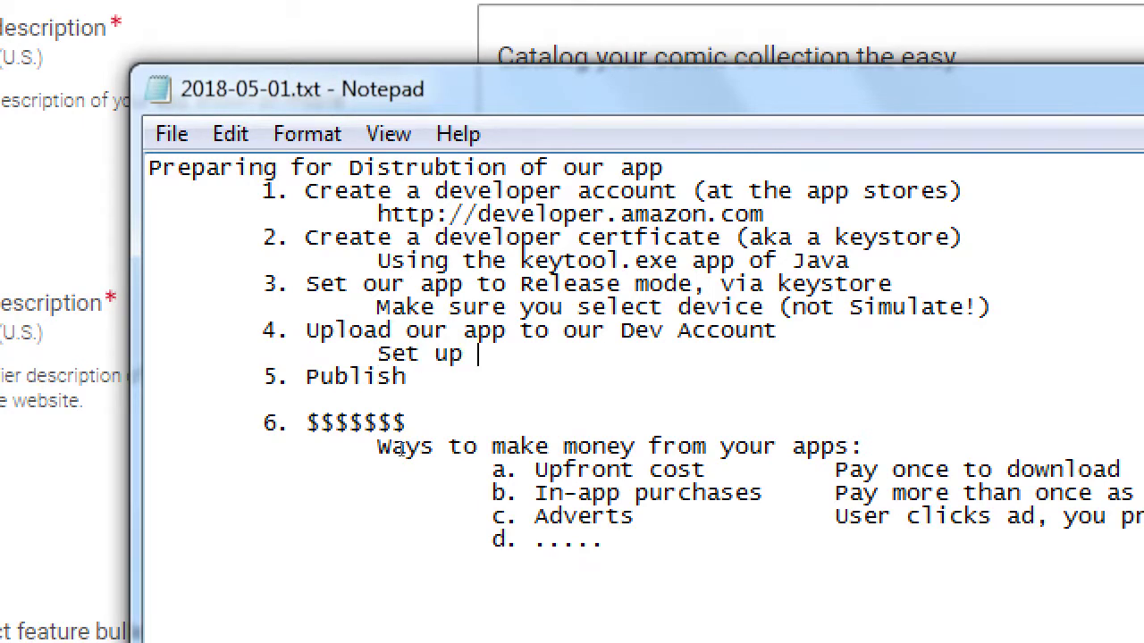
pyautogui.write('riptions ')
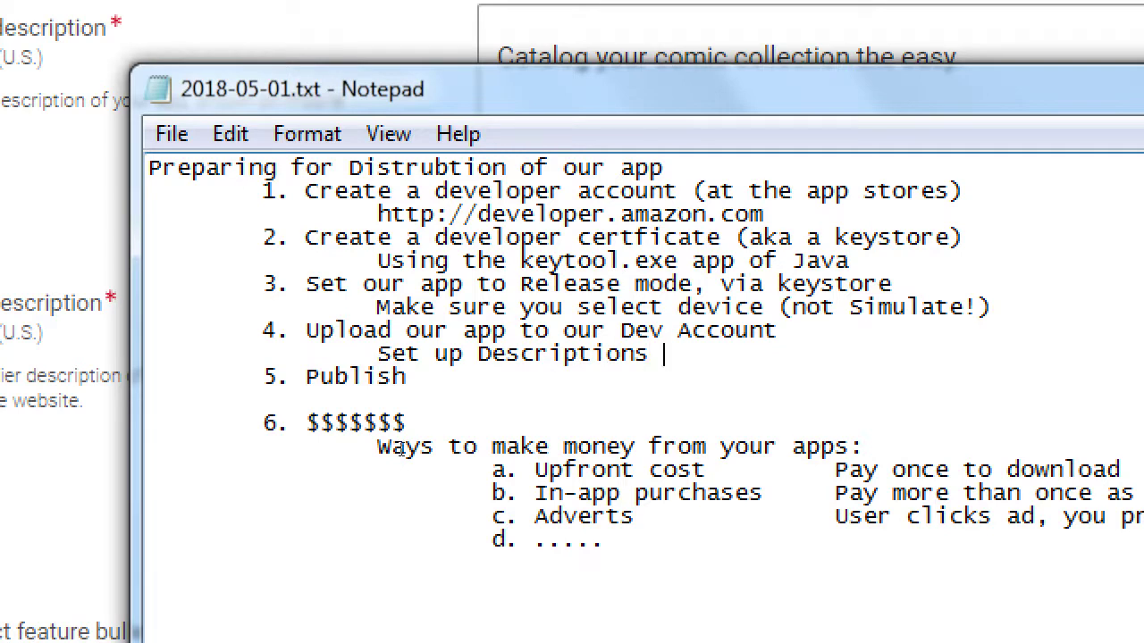
pyautogui.write('in terms of SEO')
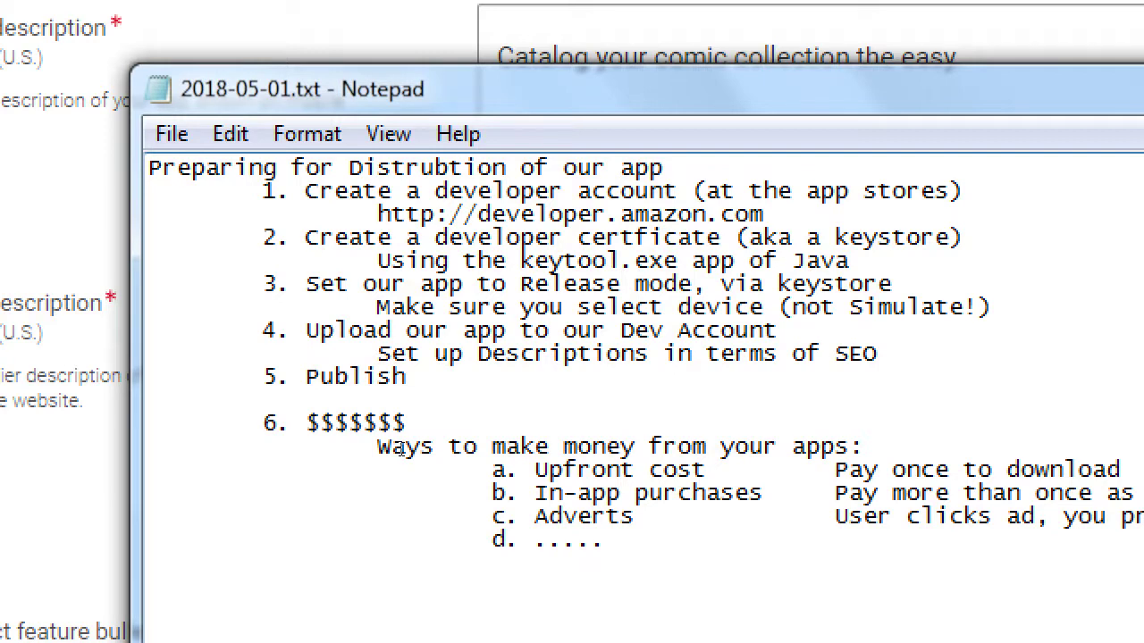
pyautogui.press('Return')
pyautogui.press('Tab')
pyautogui.press('Tab')
pyautogui.press('Tab')
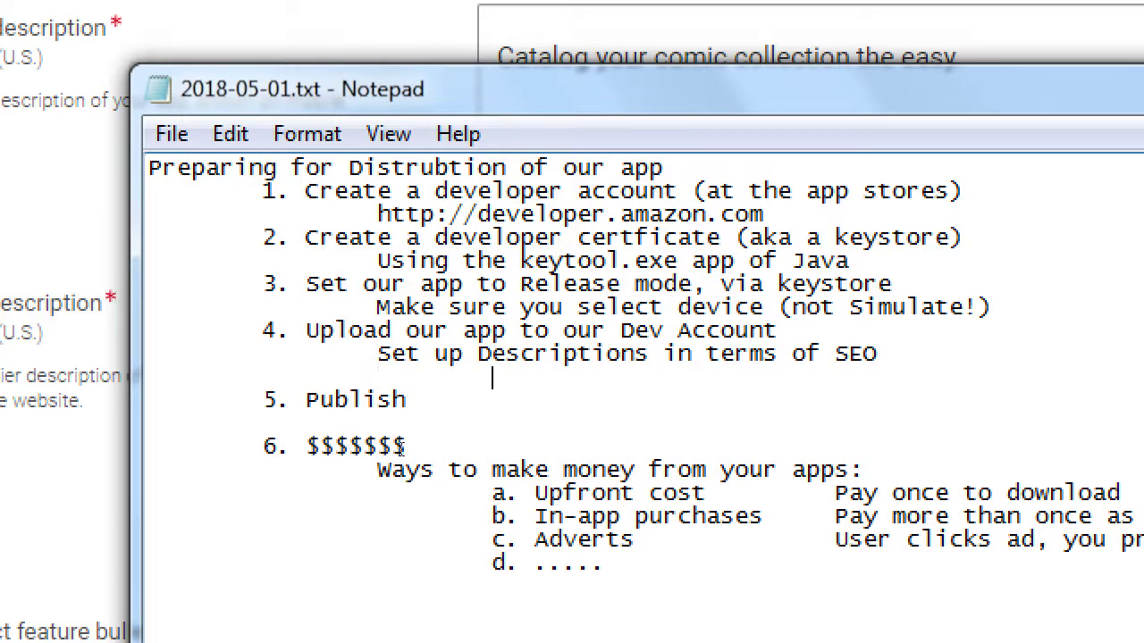
pyautogui.write('Tha')
pyautogui.press('BackSpace')
pyautogui.write('ink in te')
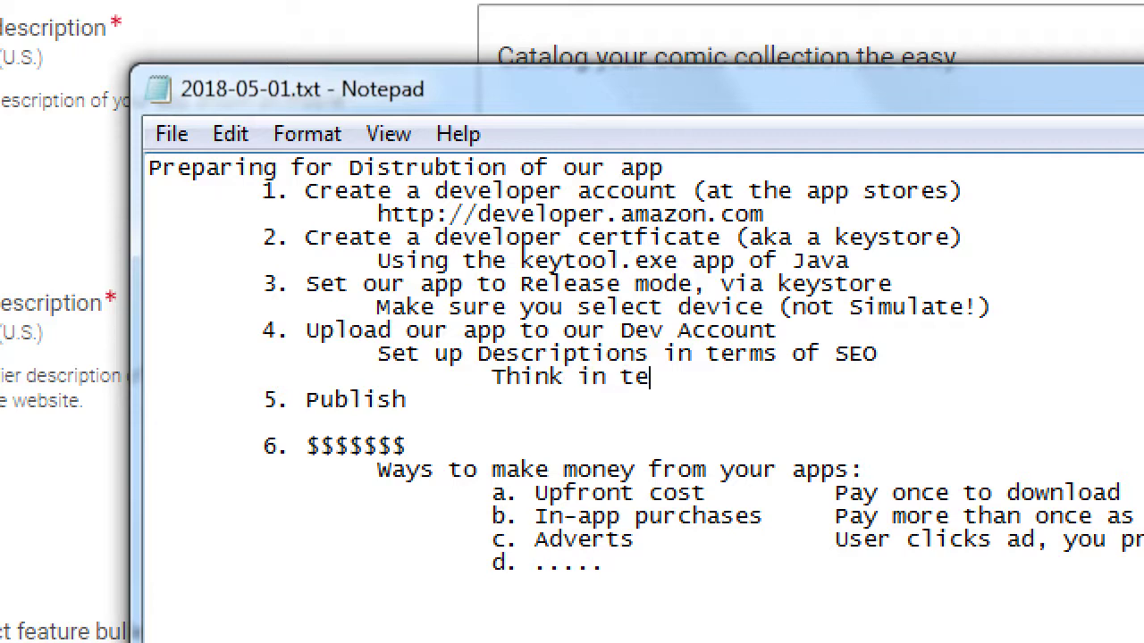
pyautogui.write('rms of people searching')
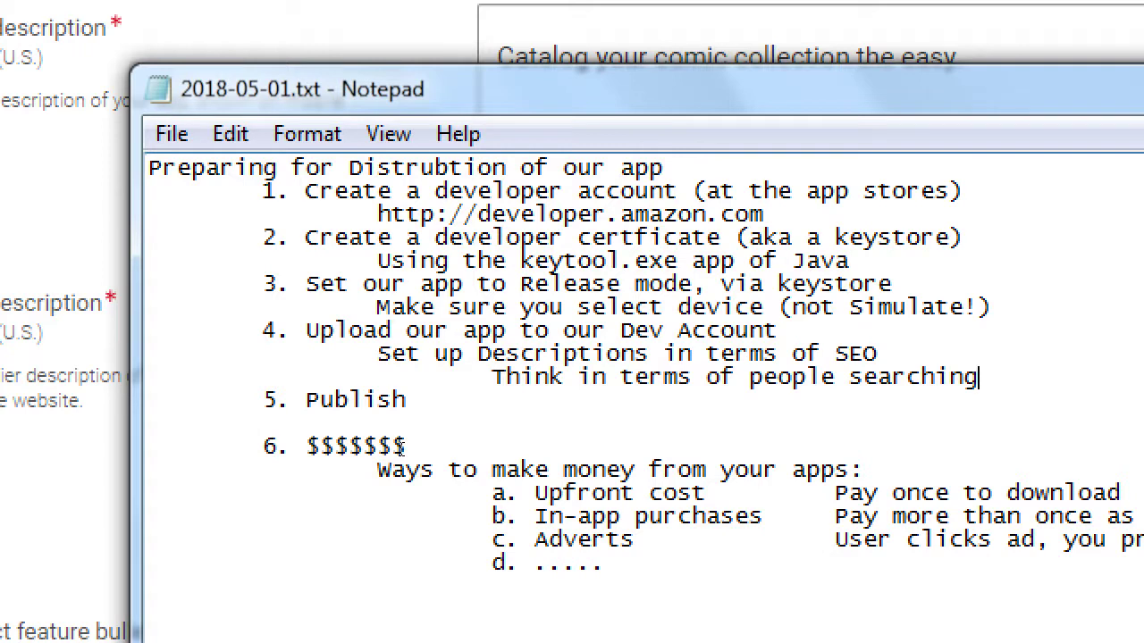
pyautogui.press('super+minus')
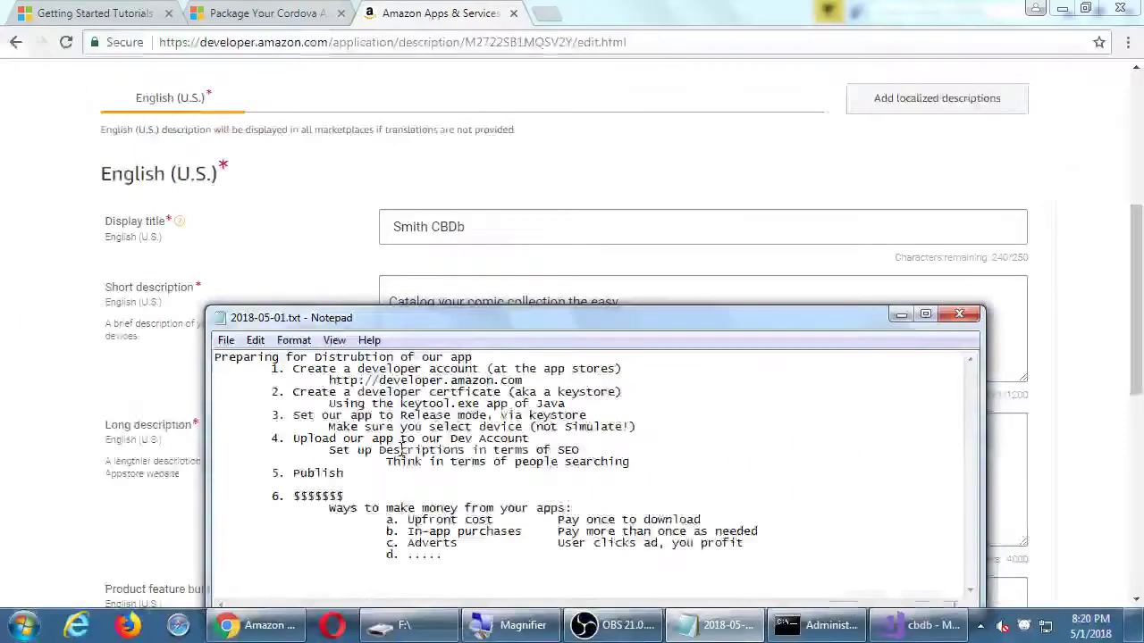
# Begin the long description with 'Easy to use database system to keep track of your comics. Save all your favorite'.
pyautogui.click(297, 221)
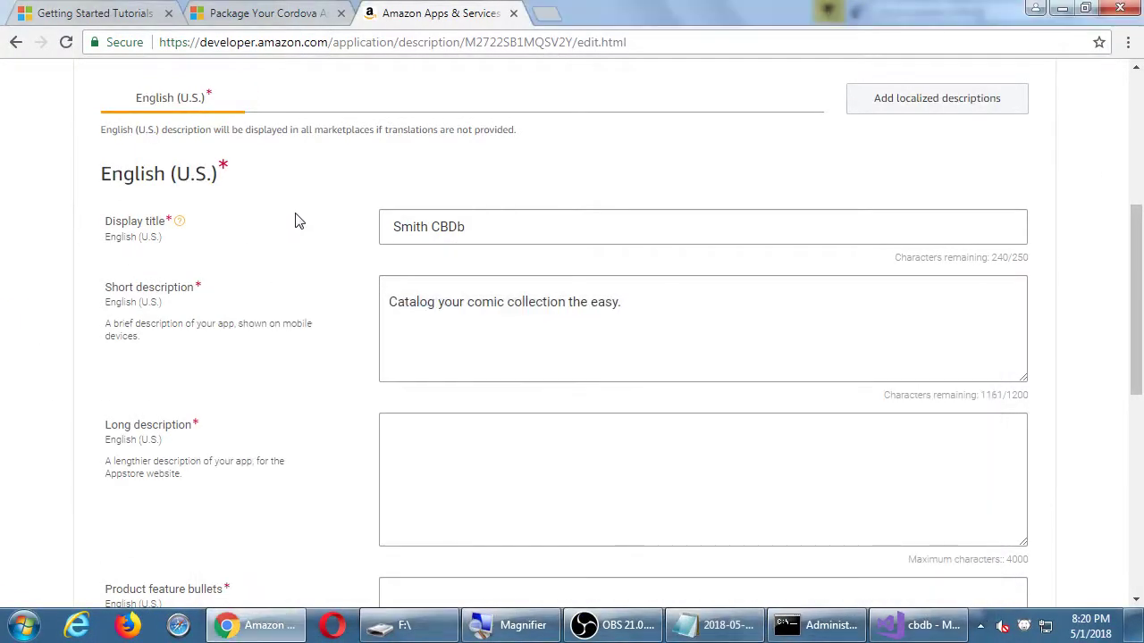
pyautogui.click(514, 481)
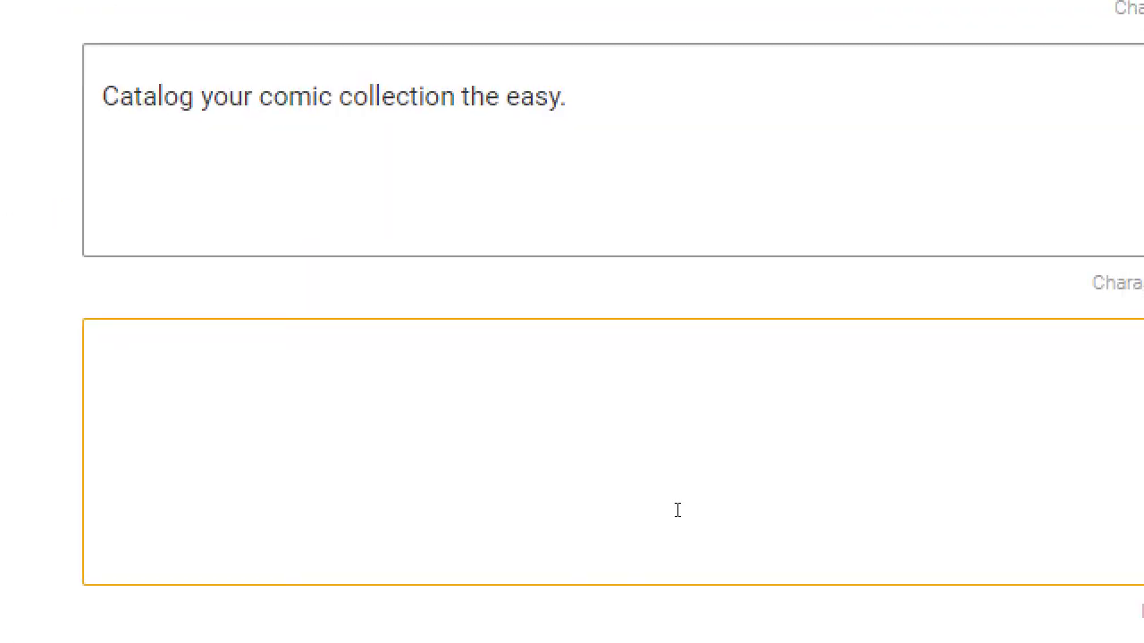
pyautogui.write('Easy to use d')
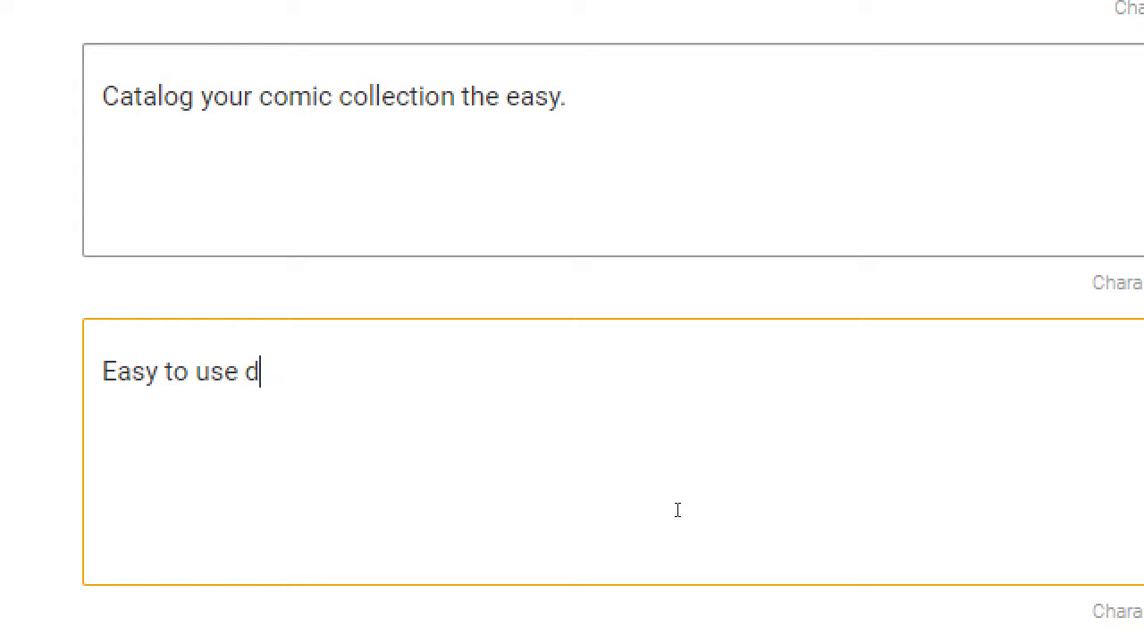
pyautogui.write('atabase ')
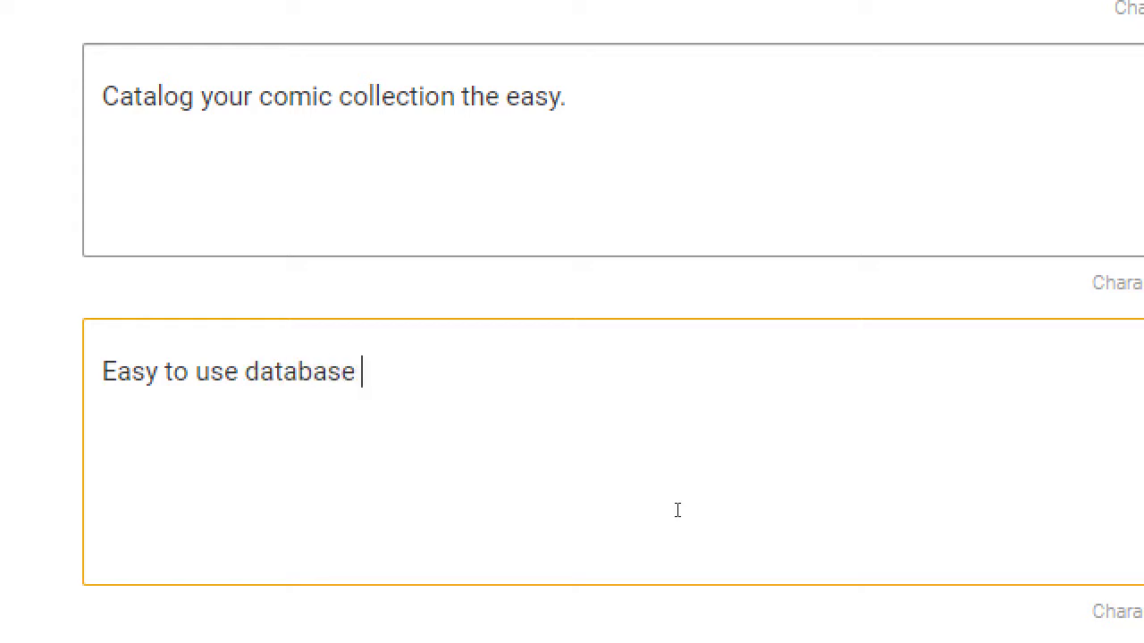
pyautogui.write('system to keep track of you')
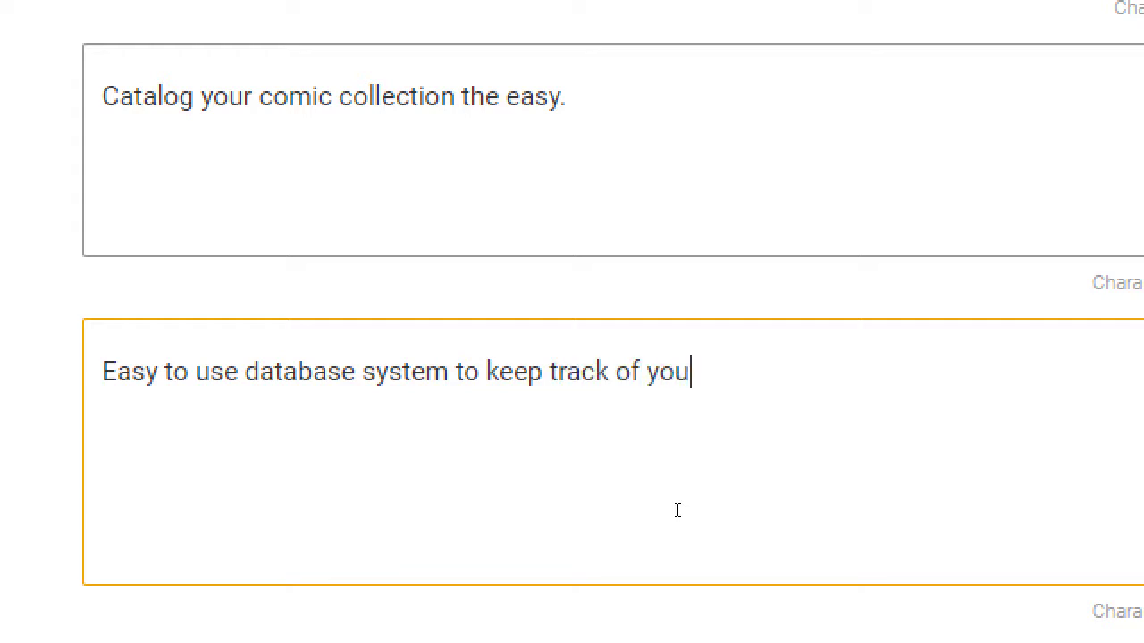
pyautogui.write('r comics. Save al')
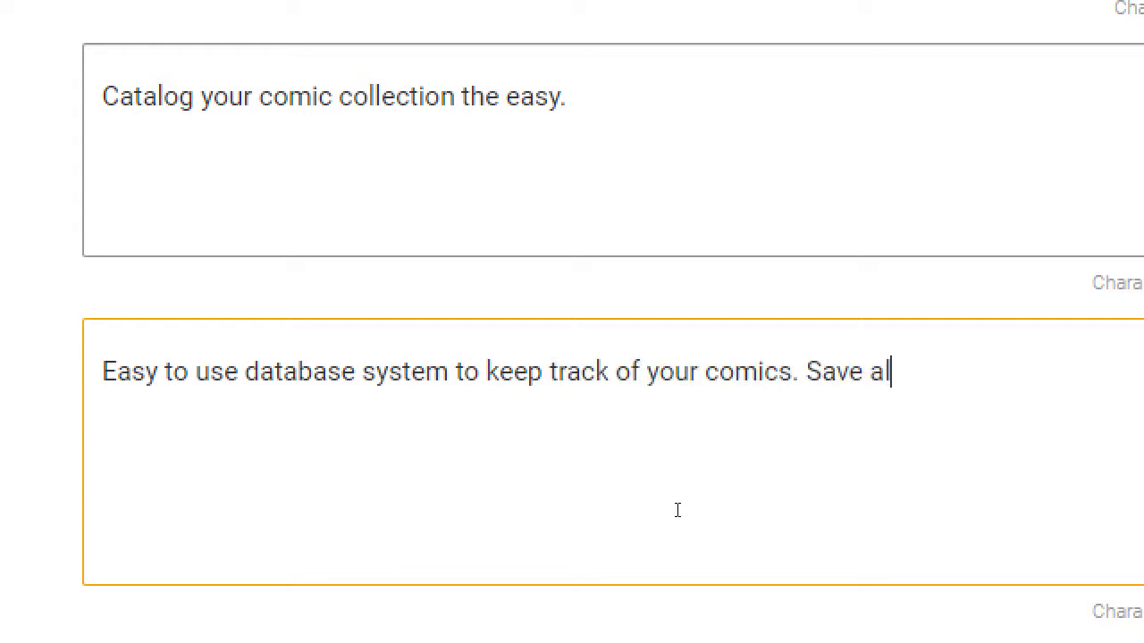
pyautogui.write('l your favorite')
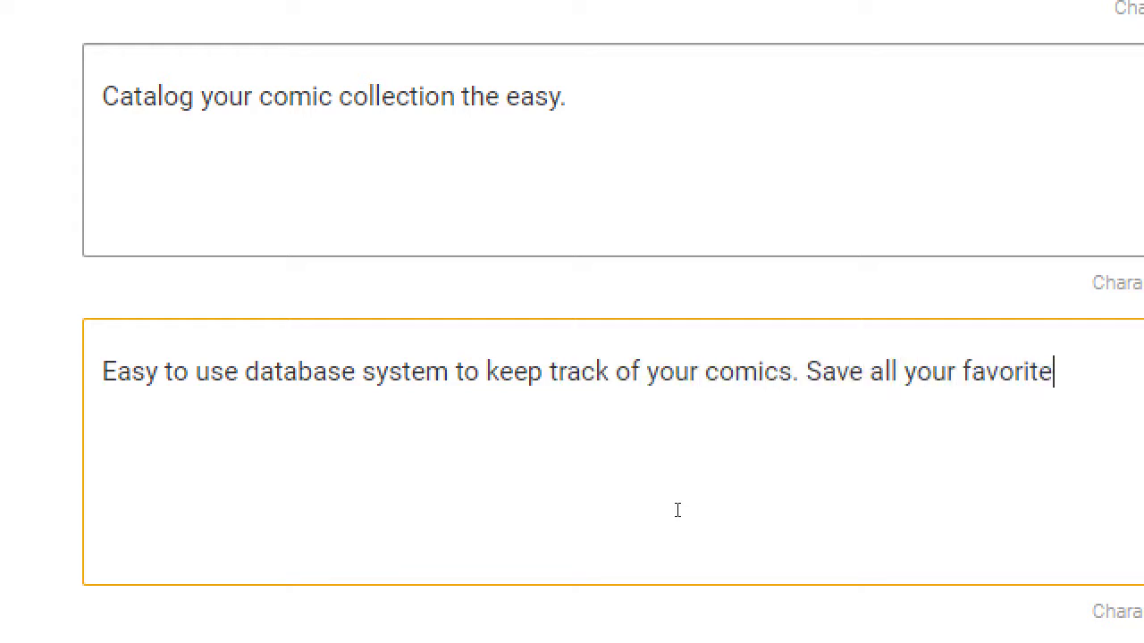
pyautogui.press('super')
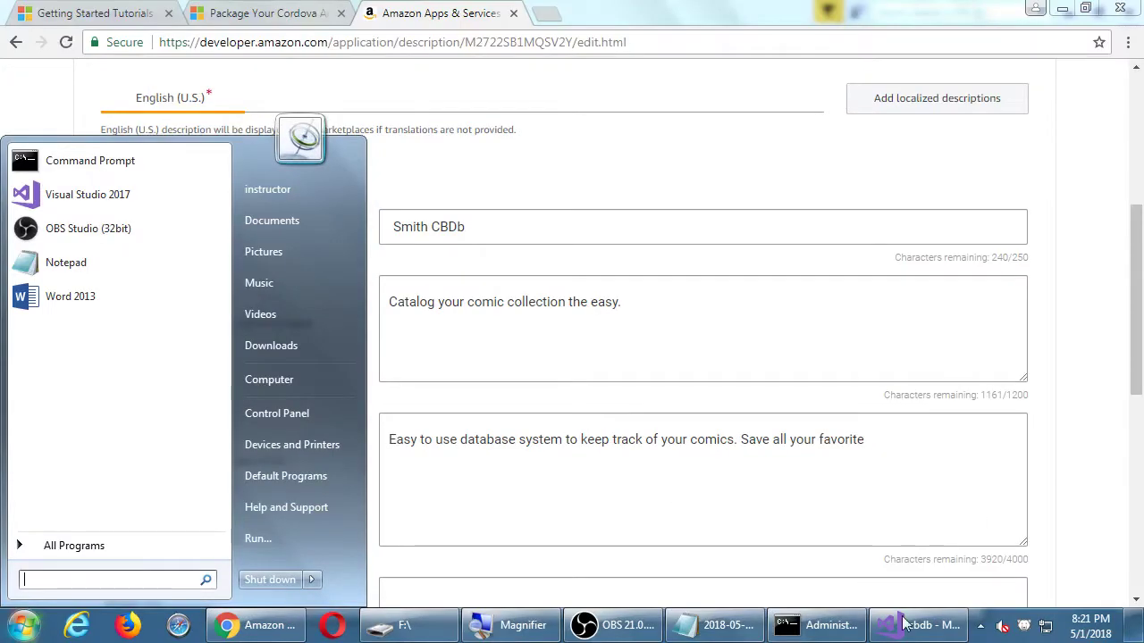
# Finish it with 'super hero books. Store your Marvel and DC collection.', correcting the typos.
pyautogui.click(939, 490)
pyautogui.write('suerp')
pyautogui.press('BackSpace')
pyautogui.press('BackSpace')
pyautogui.press('BackSpace')
pyautogui.write('p')
pyautogui.press('BackSpace')
pyautogui.press('BackSpace')
pyautogui.write('per hero books')
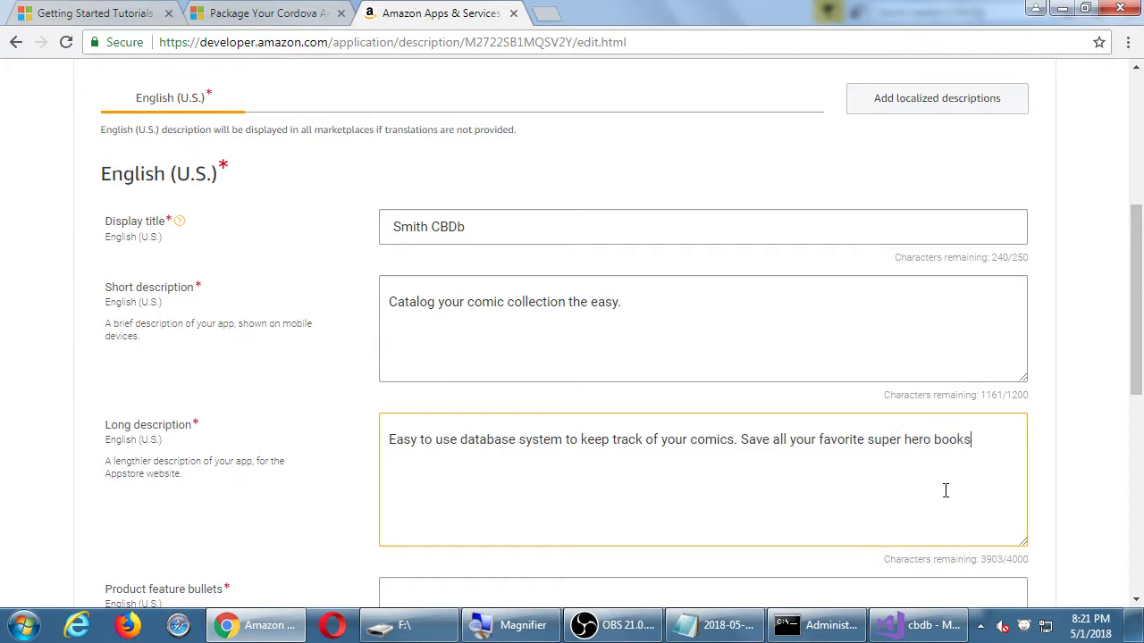
pyautogui.write('. Store your Mvael')
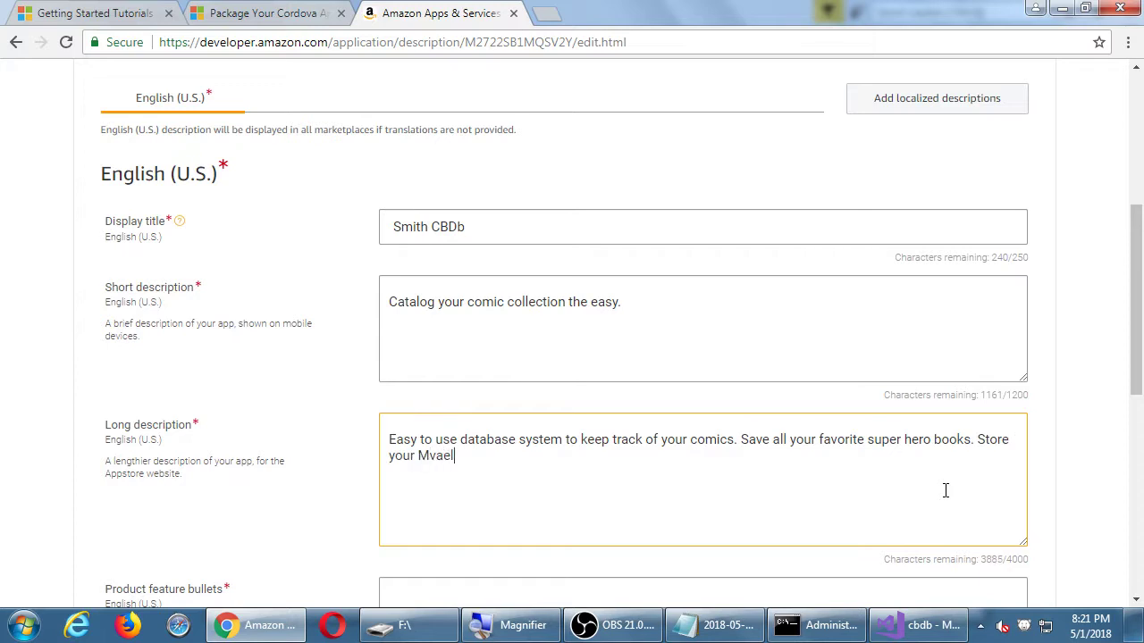
pyautogui.press('BackSpace')
pyautogui.press('BackSpace')
pyautogui.write('arvel and DC colelction.')
pyautogui.hotkey('ctrl', 'shift', 'Left')
pyautogui.write('collection.')
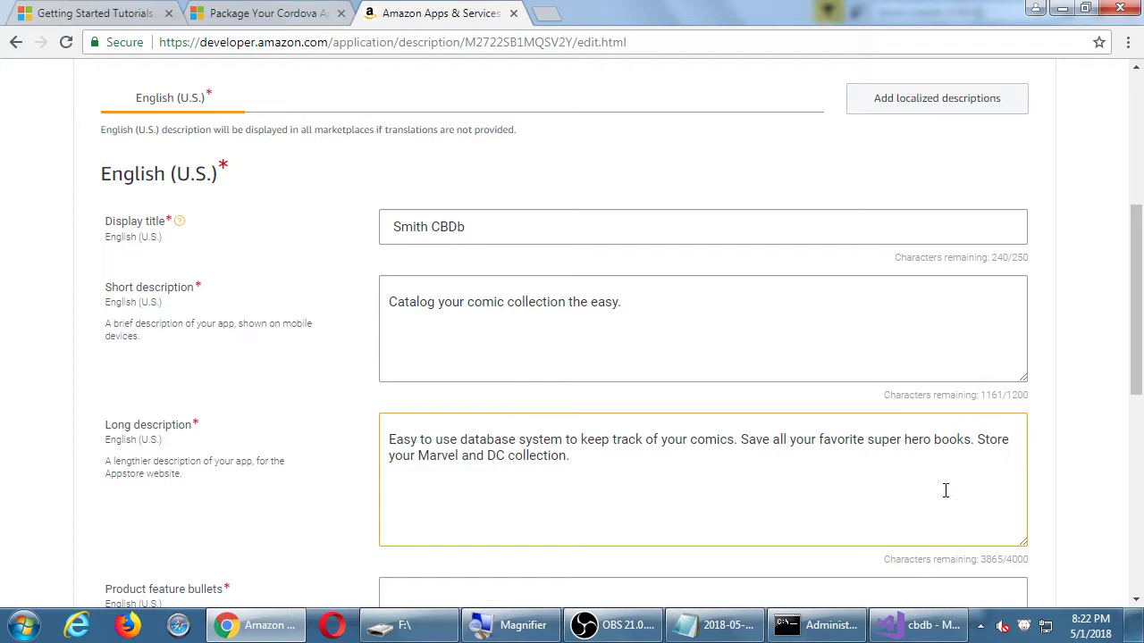
pyautogui.scroll(-3, 945, 490)
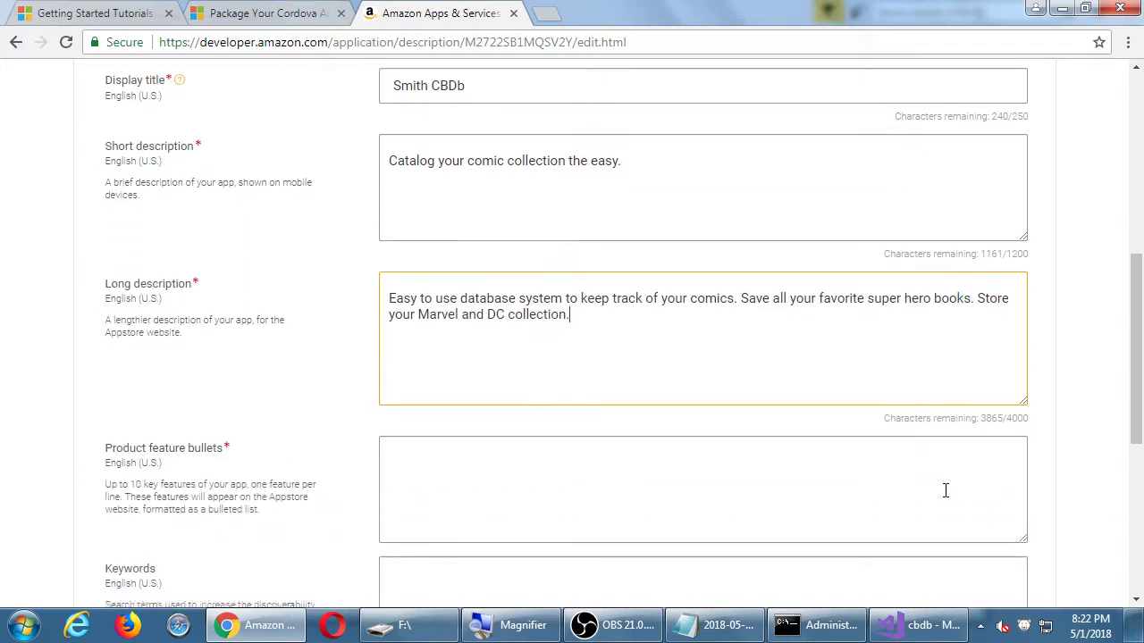
# Enter feature bullets 'Save titles of comics' and 'Add photo each'.
pyautogui.click(672, 410)
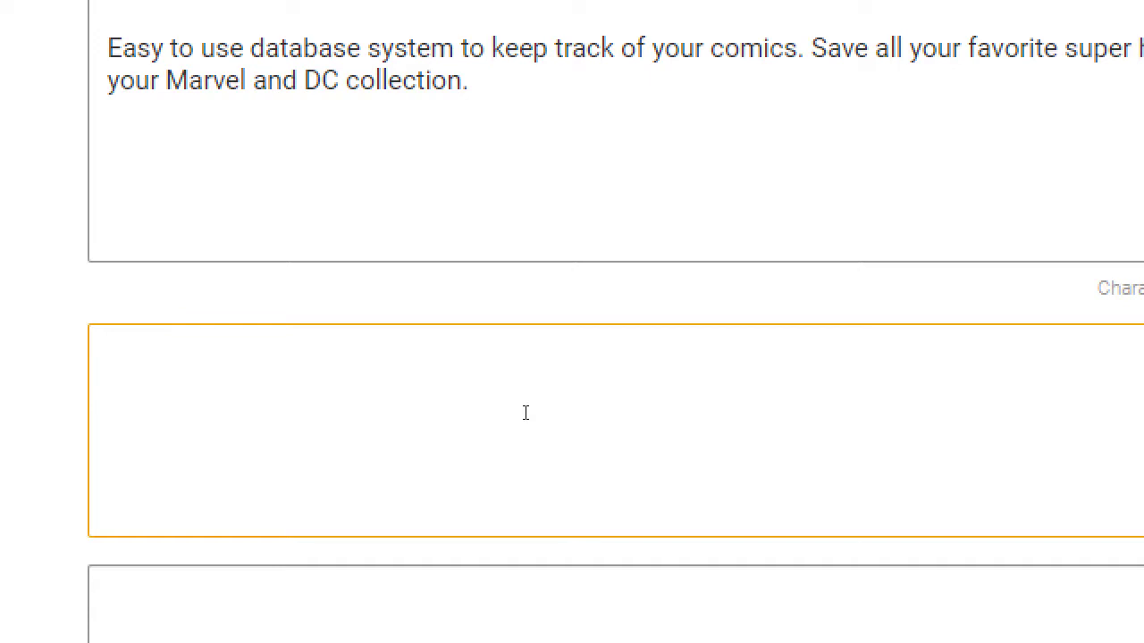
pyautogui.write('Save titles of co')
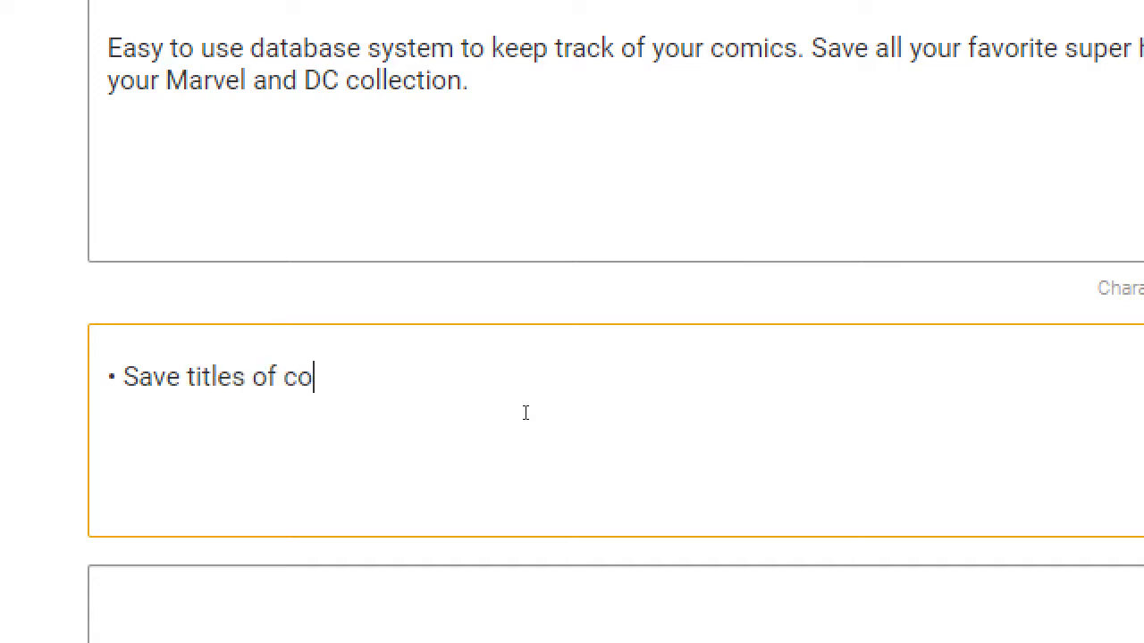
pyautogui.write('mics')
pyautogui.press('Return')
pyautogui.write('Add pohto')
pyautogui.press('BackSpace')
pyautogui.press('BackSpace')
pyautogui.press('BackSpace')
pyautogui.write('hoto each')
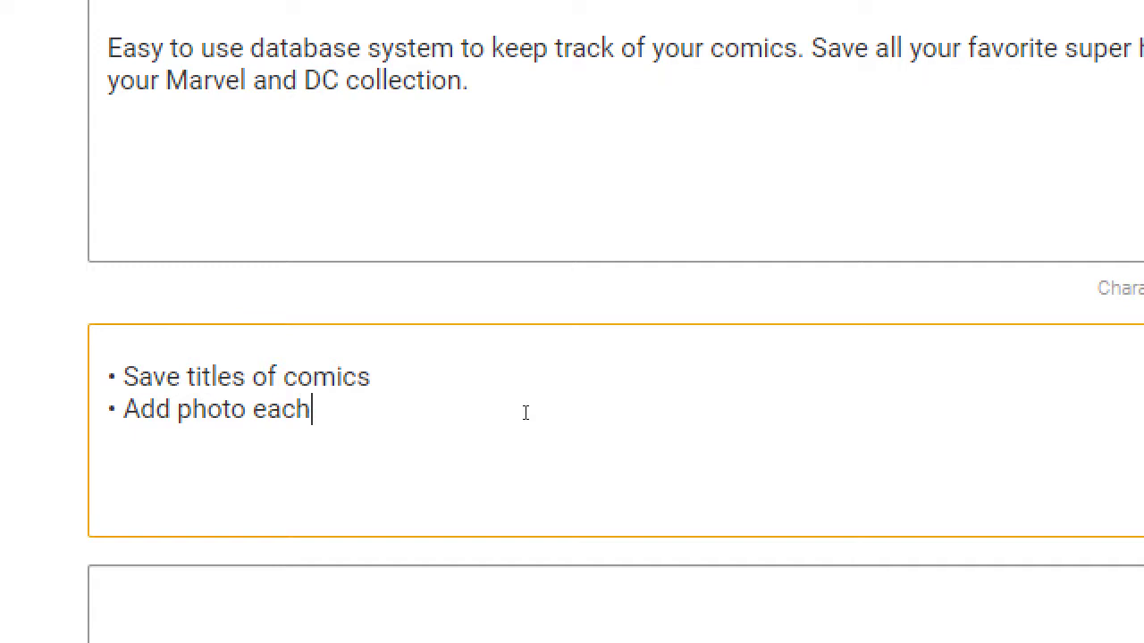
# Add bullets 'Easily scan barcodes of the comic' and 'Powerful editing system', fixing typos.
pyautogui.press('Return')
pyautogui.write('Easily scan  c')
pyautogui.press('BackSpace')
pyautogui.write('barcodes of')
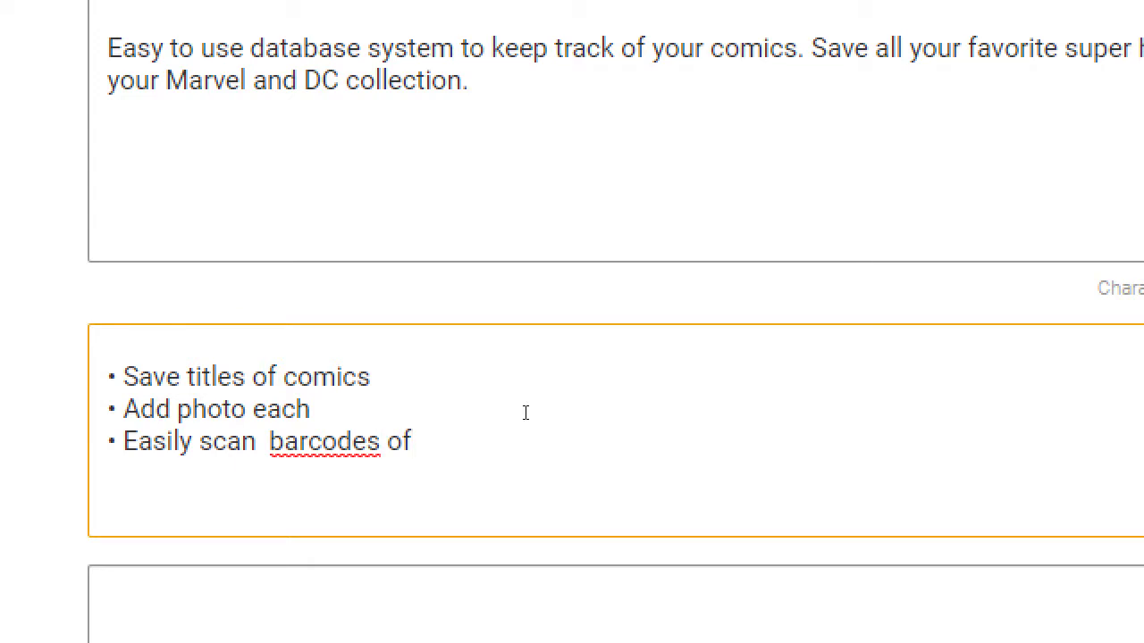
pyautogui.write(' the comic')
pyautogui.press('Return')
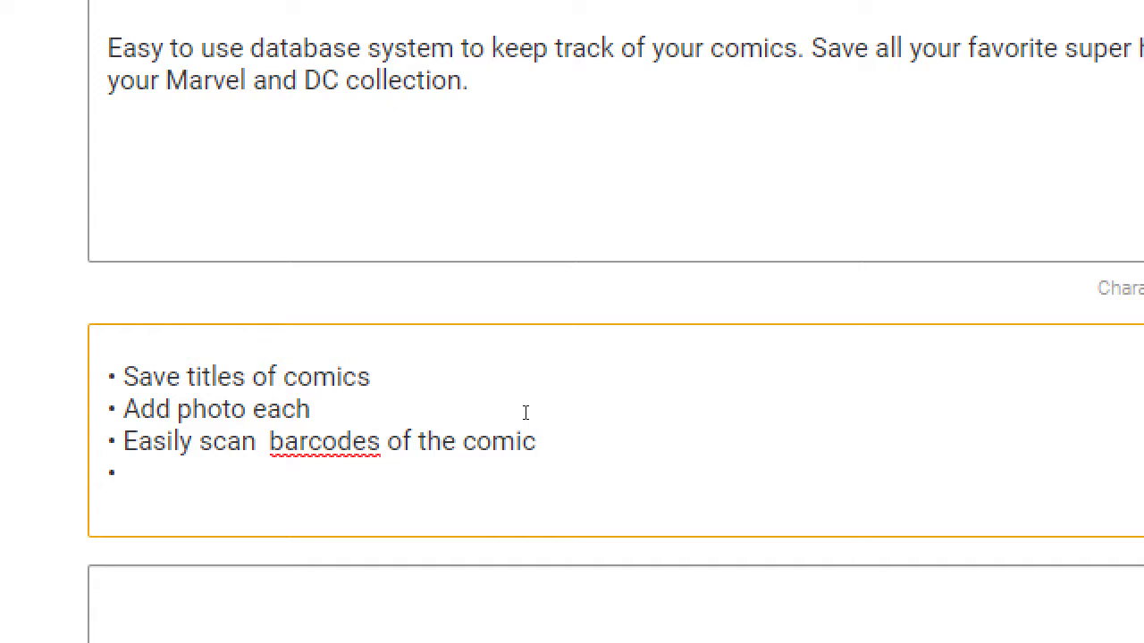
pyautogui.write('Powefu')
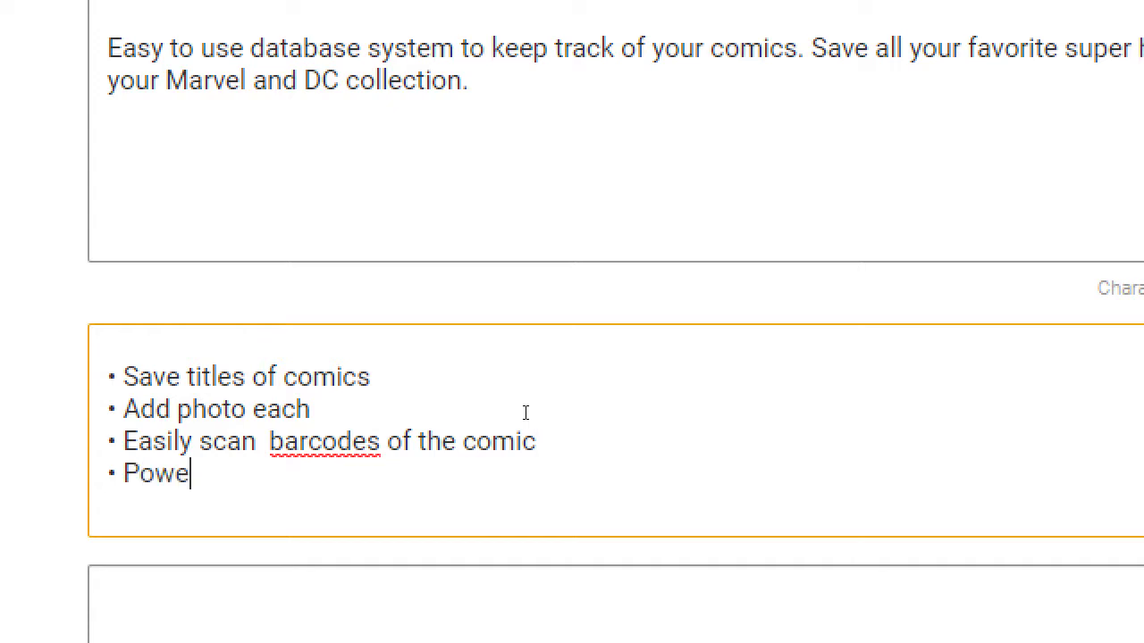
pyautogui.press('BackSpace')
pyautogui.press('BackSpace')
pyautogui.write('rful edit')
pyautogui.press('BackSpace')
pyautogui.write('iting system')
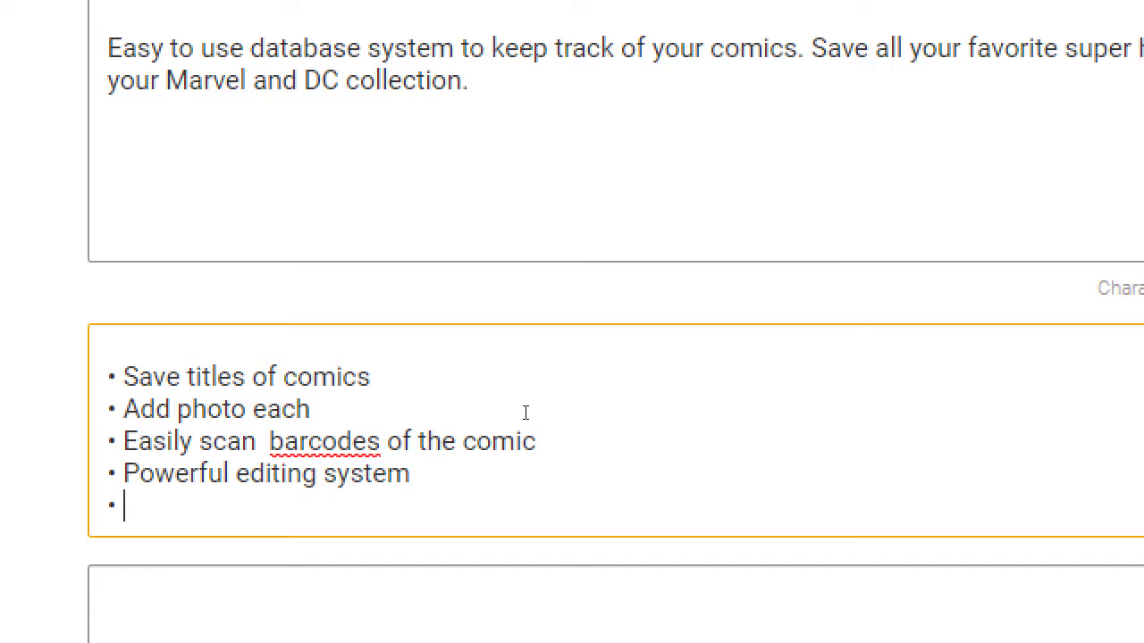
# Try 'Faster than a speeding bullet' and 'Powered by kryptonite!' as a fifth bullet, then delete it.
pyautogui.write('Faster ')
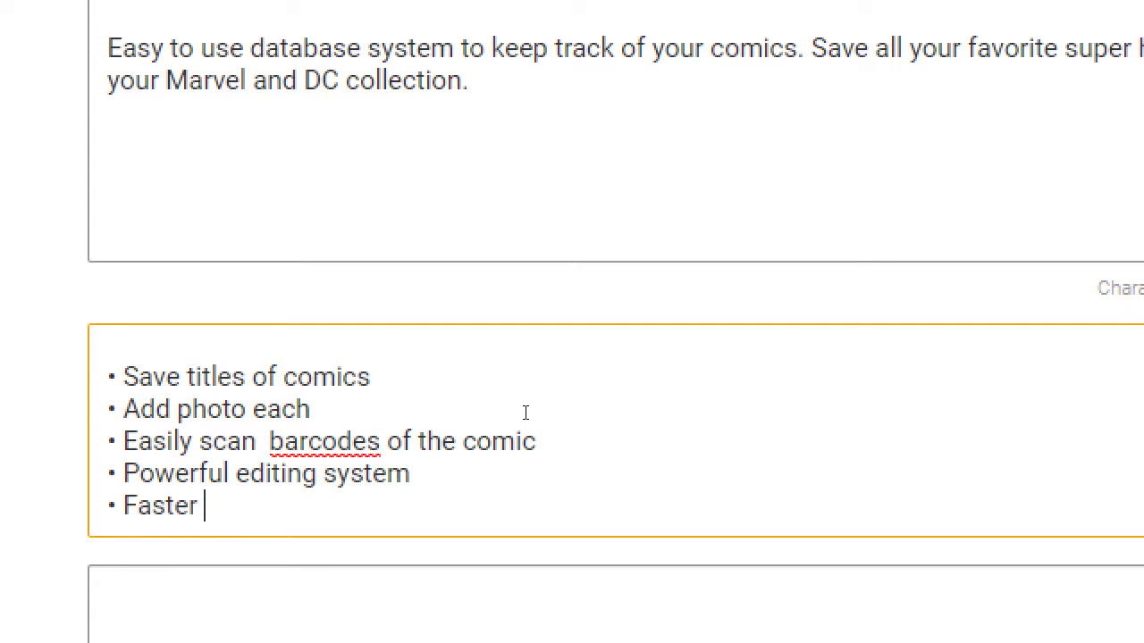
pyautogui.write('than a speeding ')
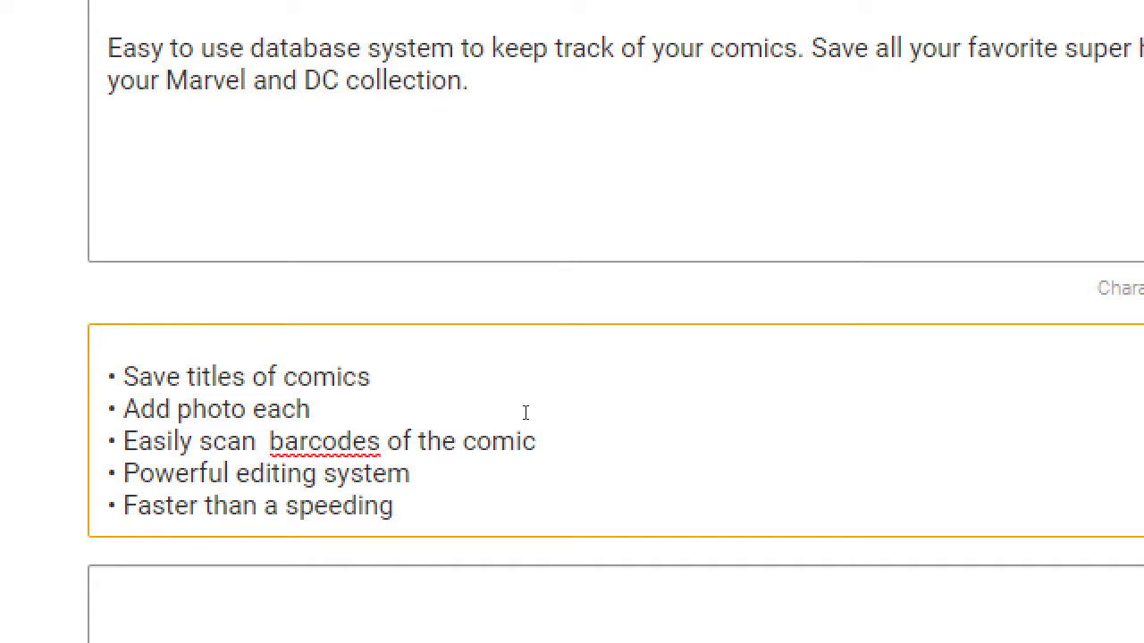
pyautogui.write('bullet')
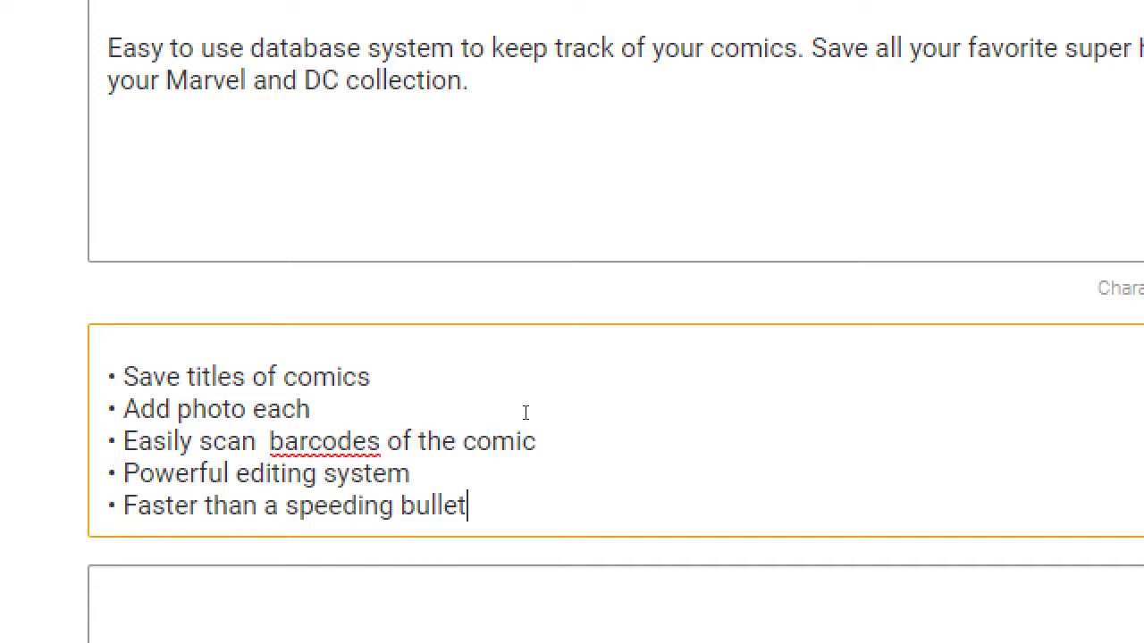
pyautogui.hotkey('shift', 'Home')
pyautogui.press('BackSpace')
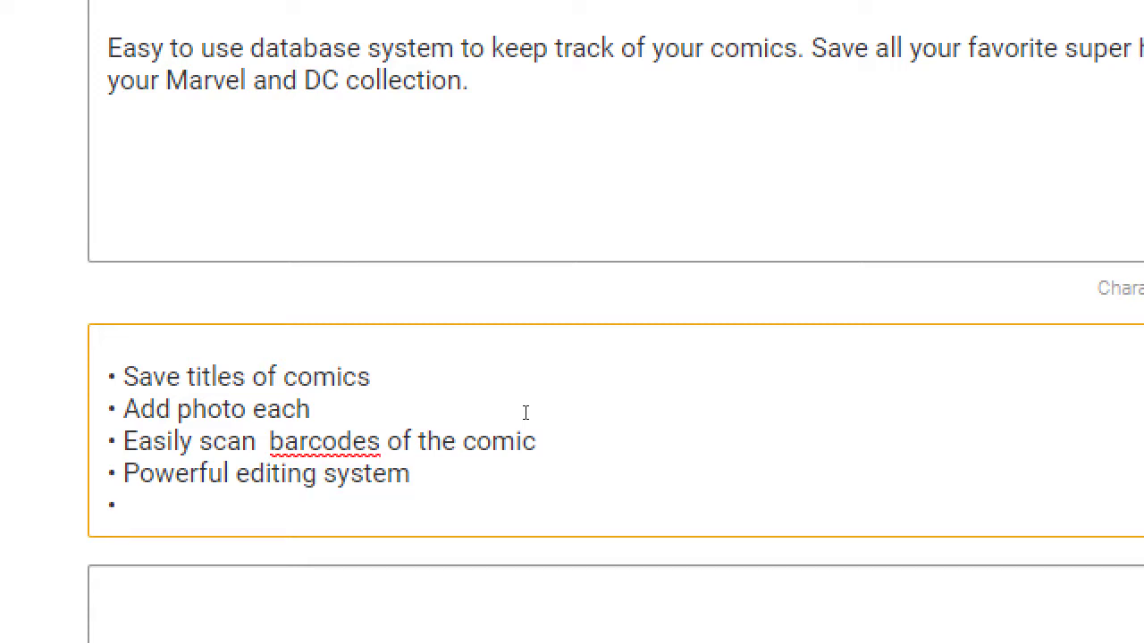
pyautogui.write('Power')
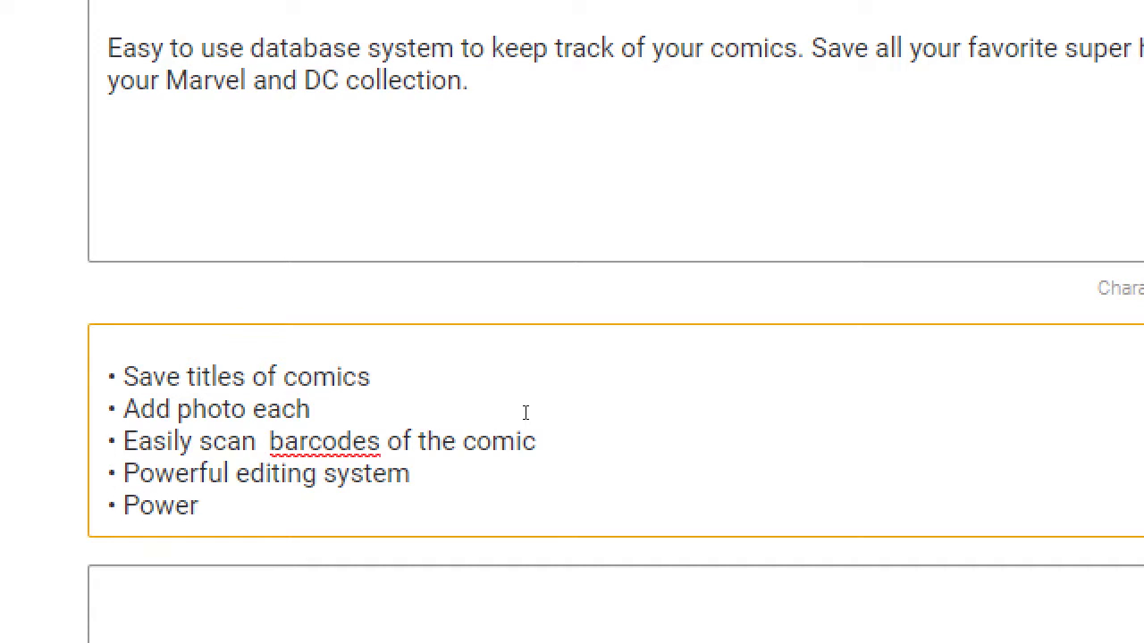
pyautogui.write('ed by kr')
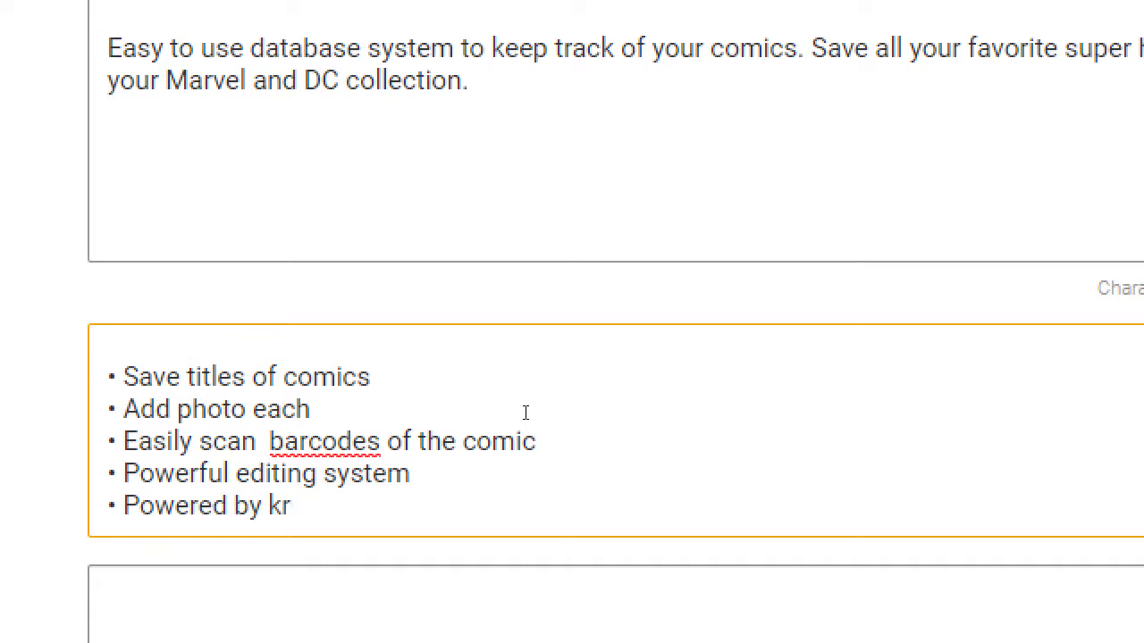
pyautogui.write('yptonite!')
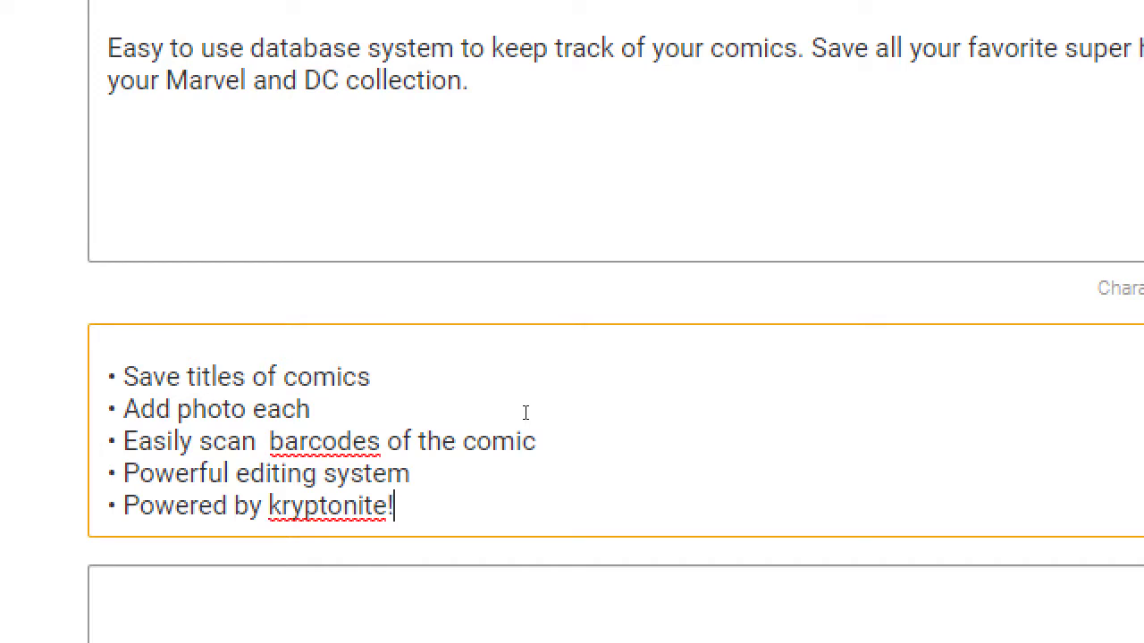
pyautogui.hotkey('shift', 'Home')
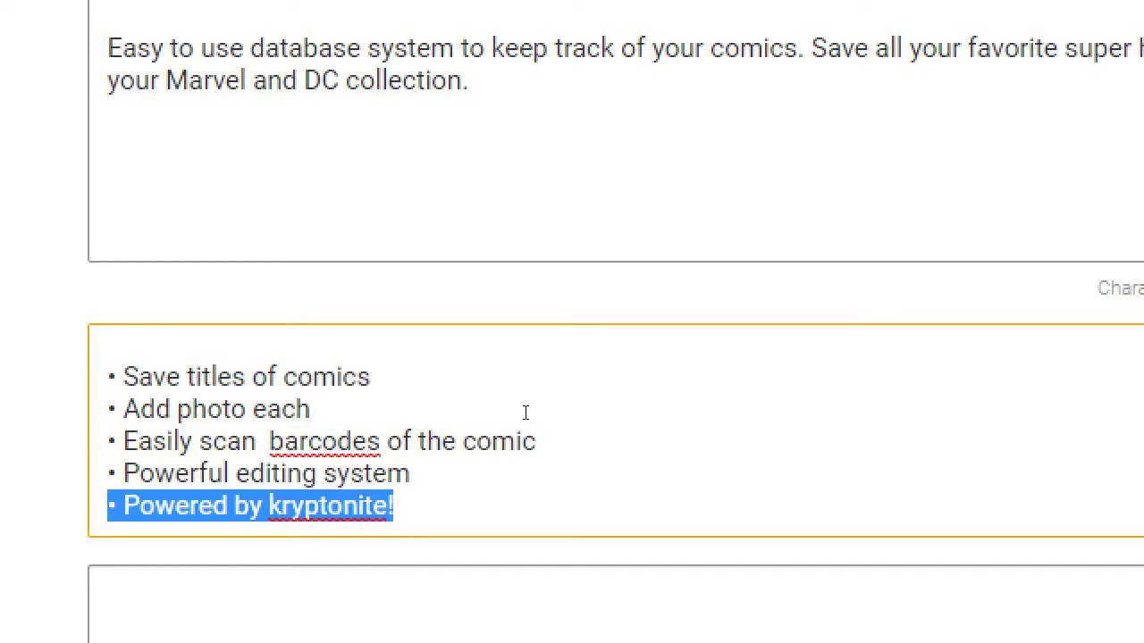
pyautogui.press('BackSpace')
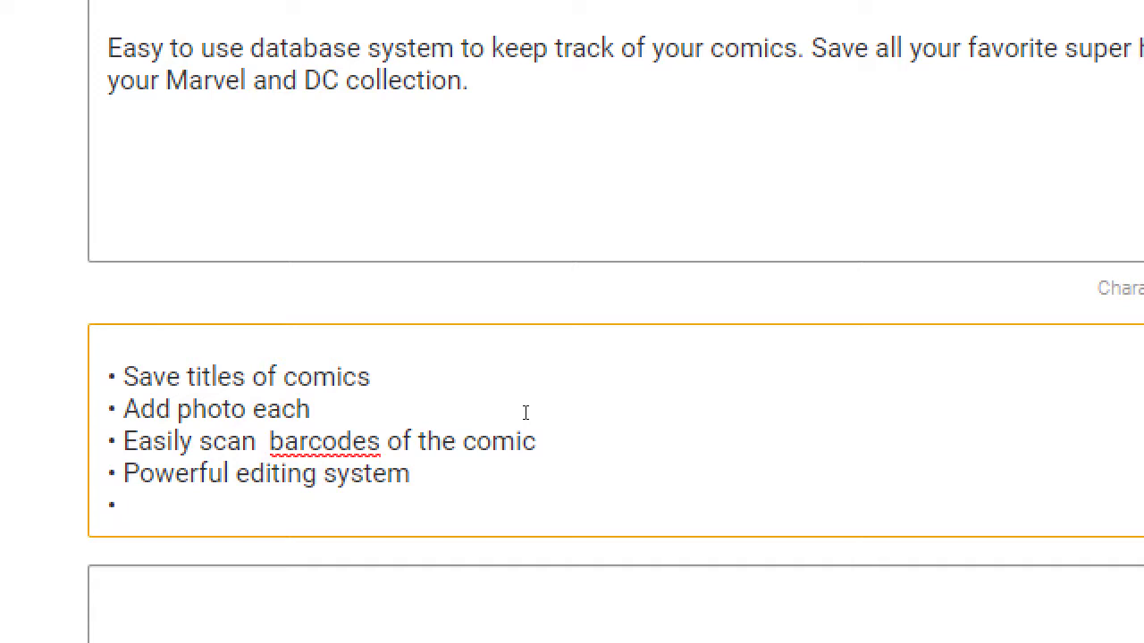
pyautogui.press('BackSpace')
# Enter keywords comic, database, "comic book", marvel, image, idw, disney in the Keywords field.
pyautogui.scroll(-3, 526, 413)
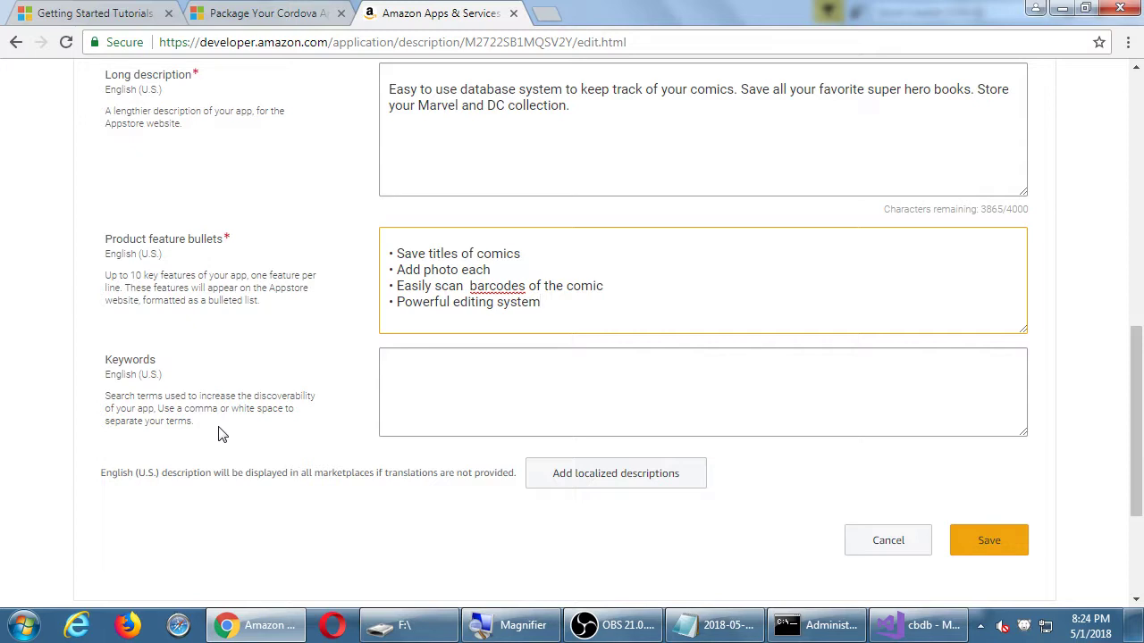
pyautogui.click(444, 409)
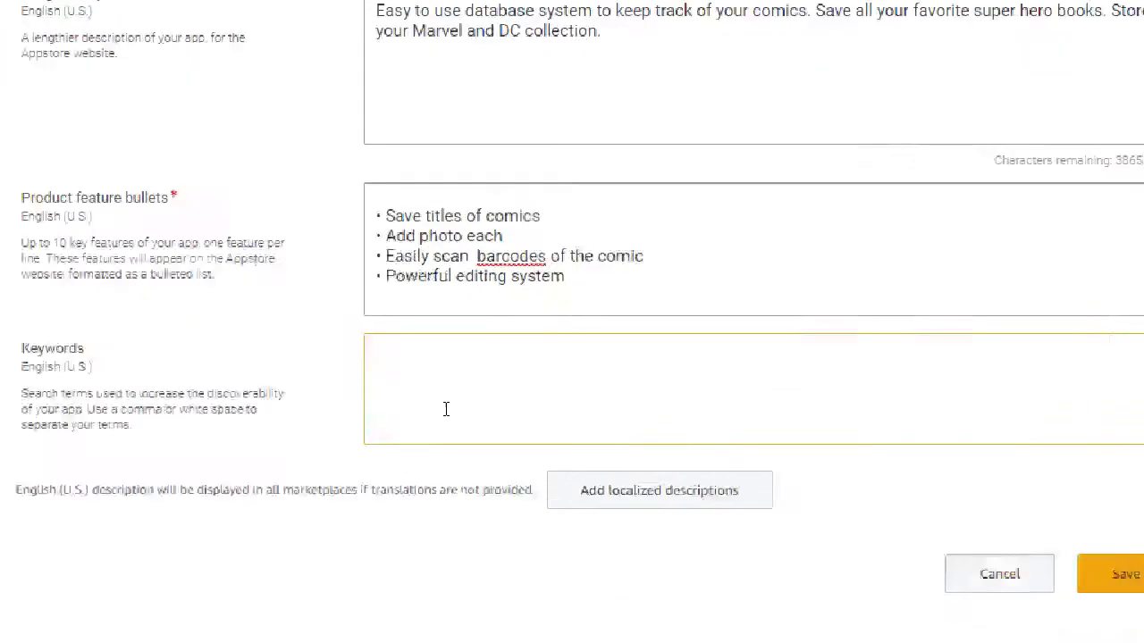
pyautogui.write('comic')
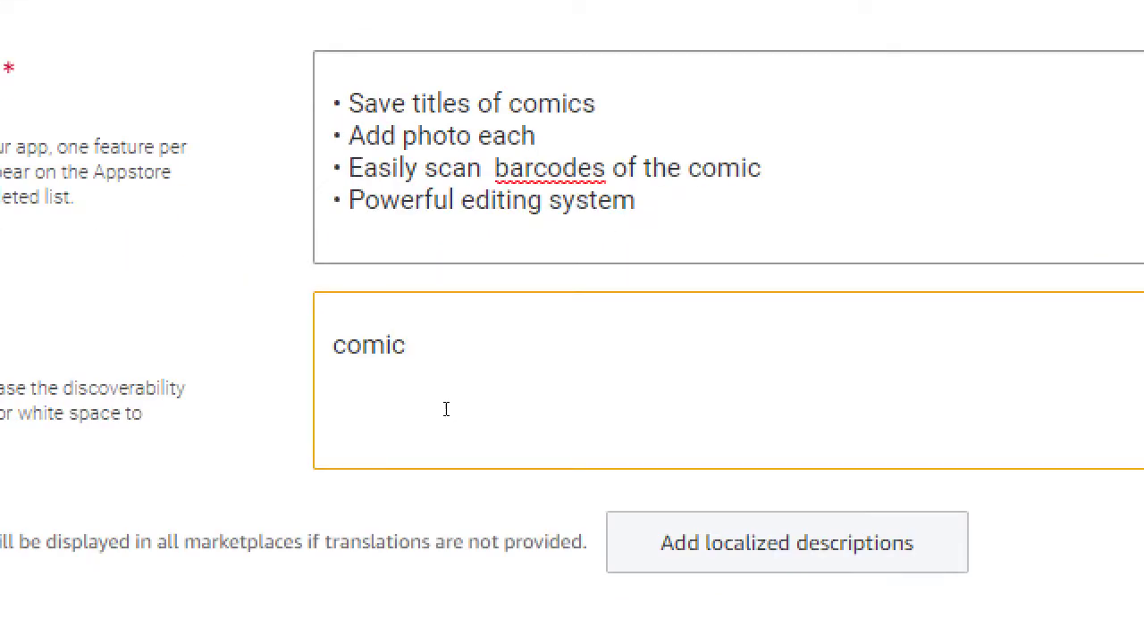
pyautogui.write(', data')
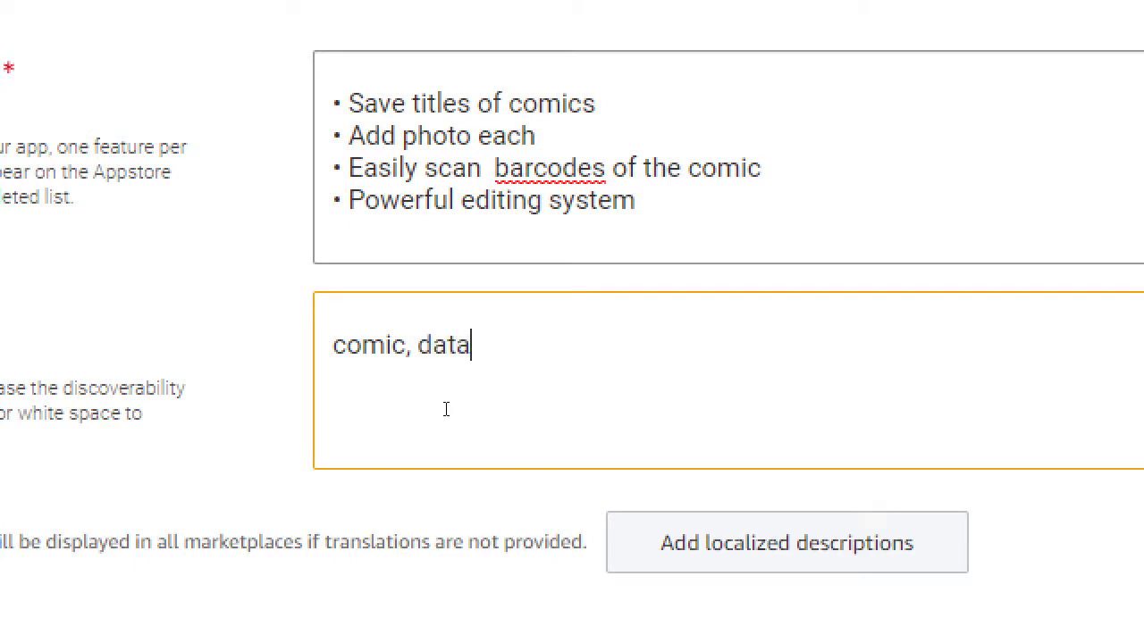
pyautogui.write('base, "comic book')
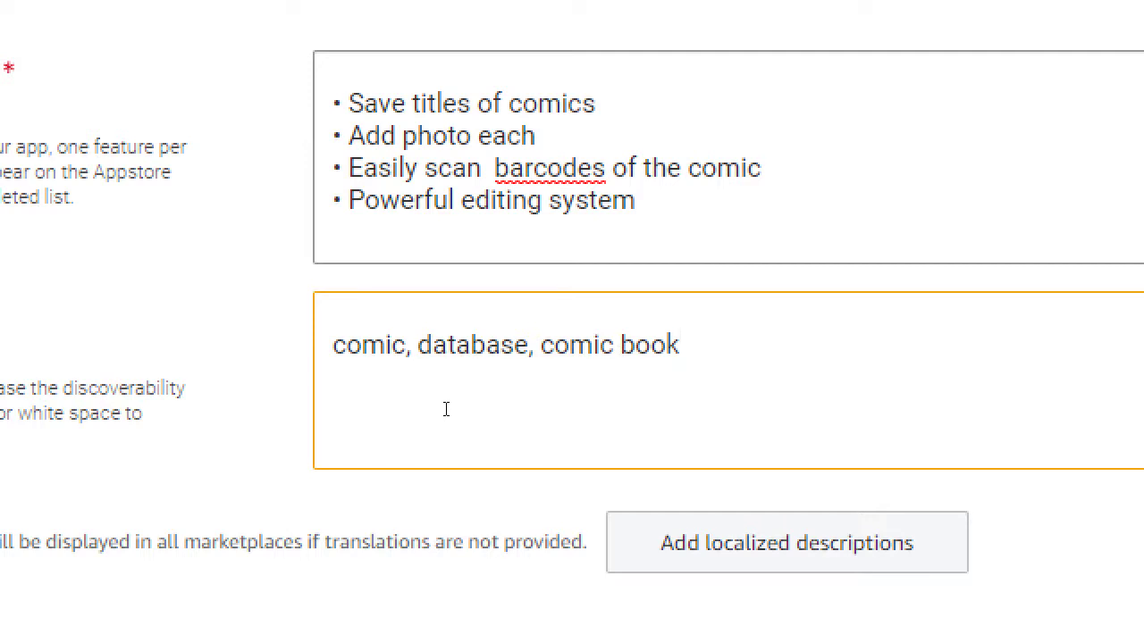
pyautogui.write('"')
pyautogui.hotkey('ctrl', 'Left')
pyautogui.hotkey('ctrl', 'Left')
pyautogui.write('"')
pyautogui.press('End')
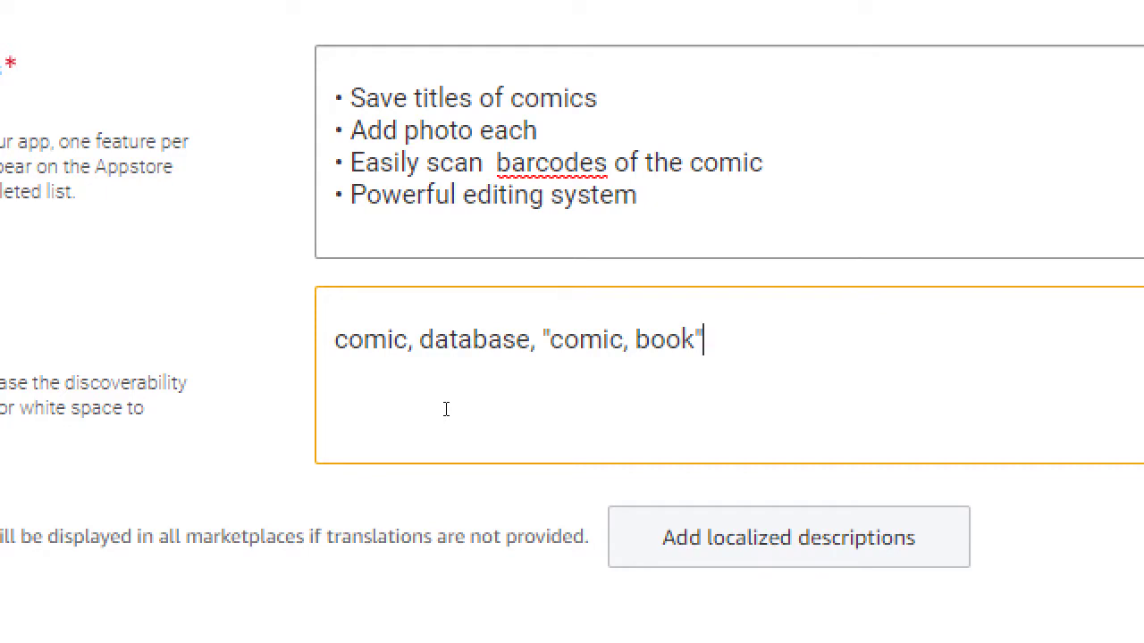
pyautogui.press('Left')
pyautogui.press('Left')
pyautogui.press('Left')
pyautogui.press('Left')
pyautogui.press('Left')
pyautogui.press('Left')
pyautogui.press('Left')
pyautogui.press('Delete')
pyautogui.press('End')
pyautogui.write(',')
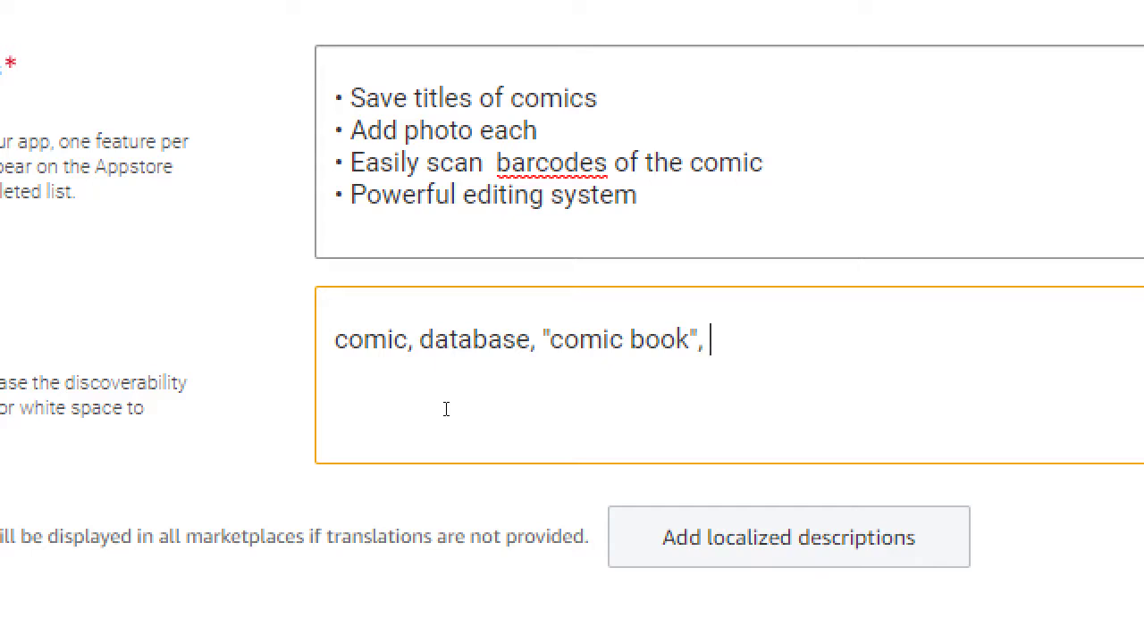
pyautogui.write('marvel')
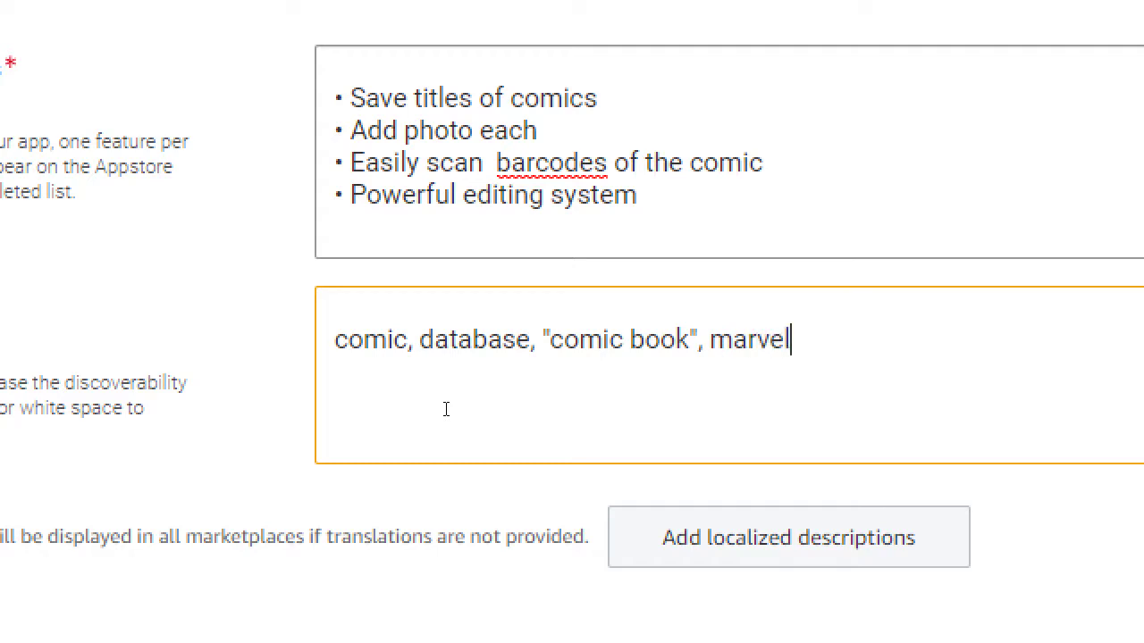
pyautogui.write(', image, ')
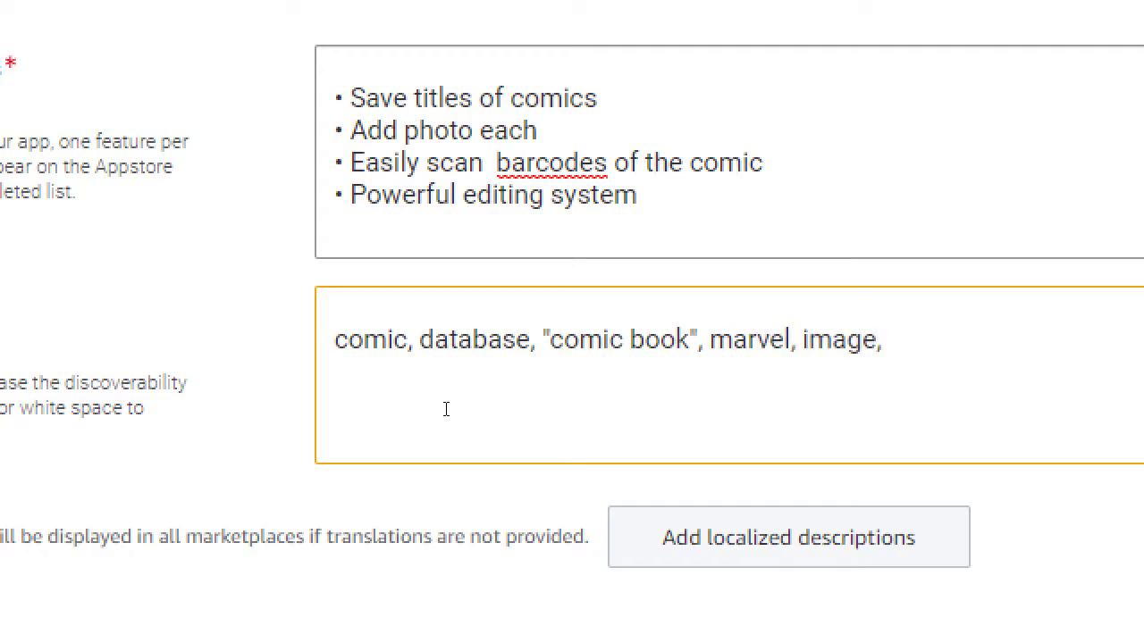
pyautogui.write('idw, disney')
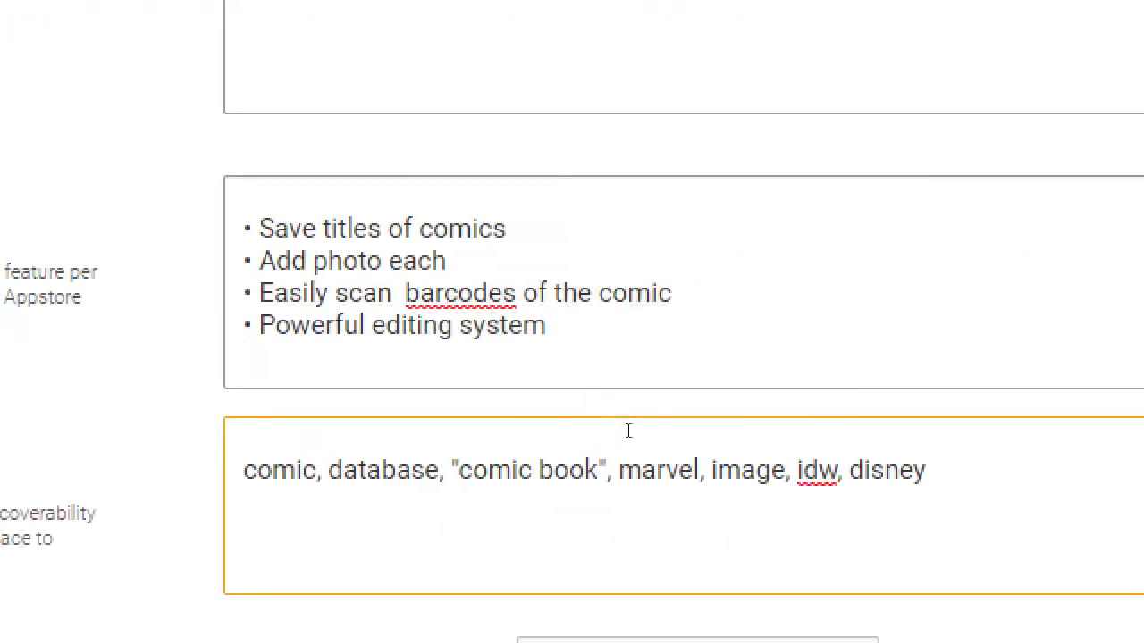
pyautogui.moveTo(302, 293); pyautogui.dragTo(592, 293)
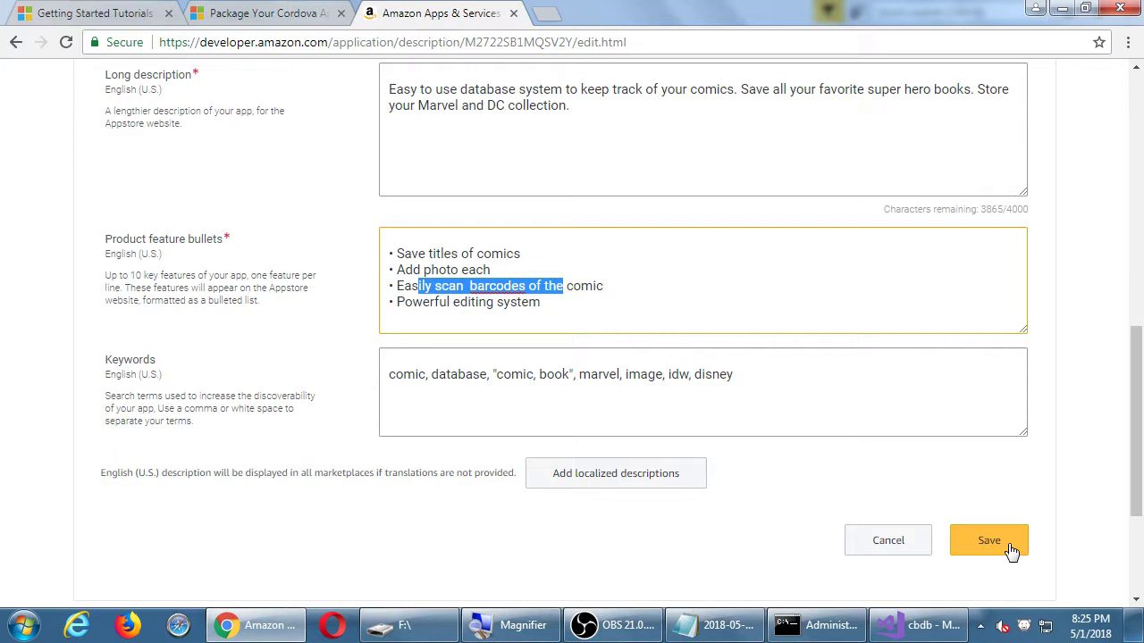
pyautogui.click(990, 541)
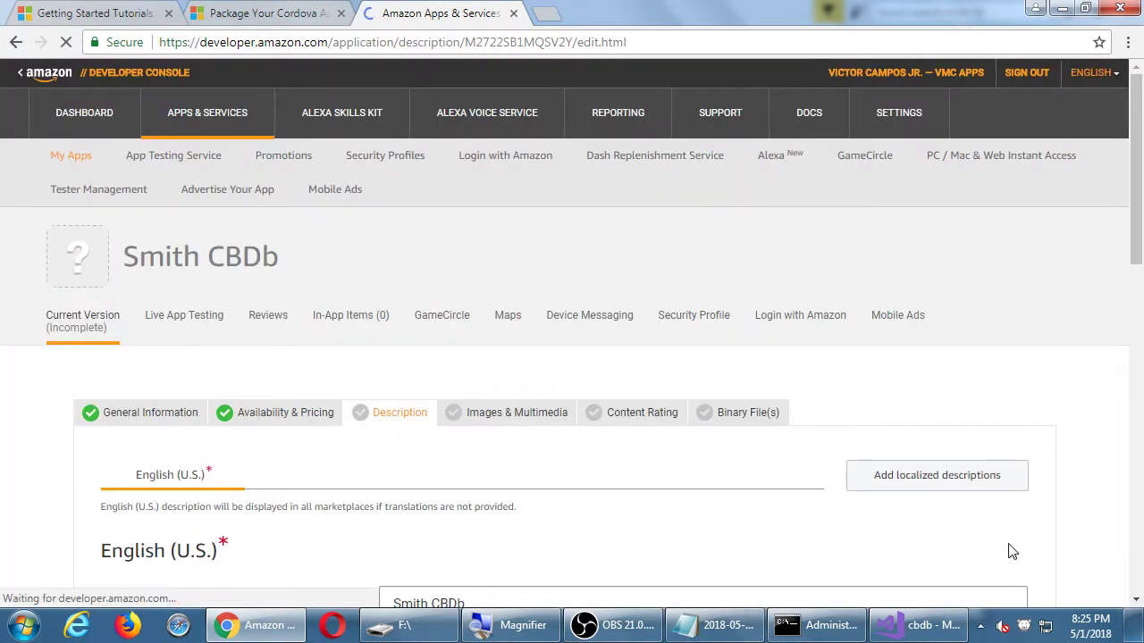
pyautogui.scroll(3, 724, 467)
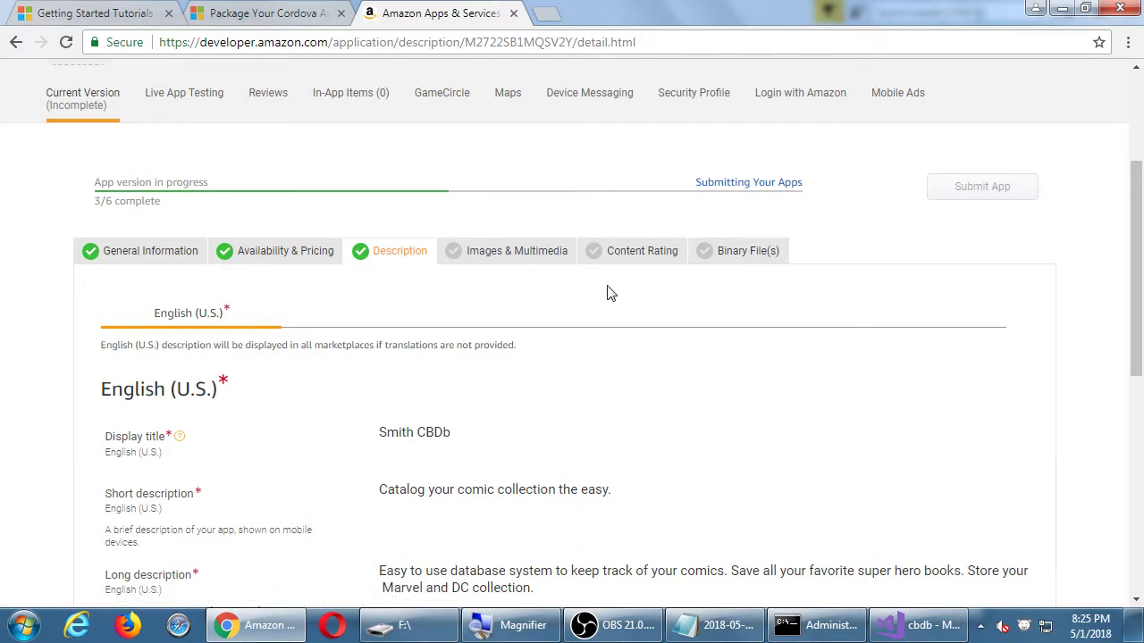
# Open the Content Rating tab and look through its Subject Matter and Additional Information questions.
pyautogui.click(621, 258)
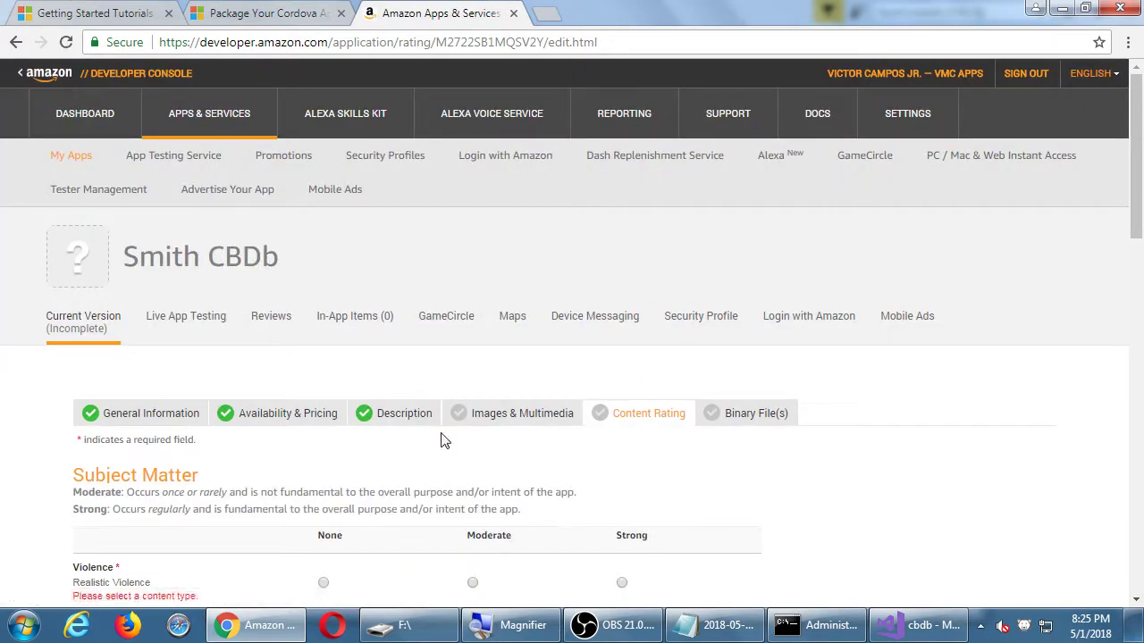
pyautogui.scroll(-3, 50, 448)
pyautogui.scroll(-3, 50, 449)
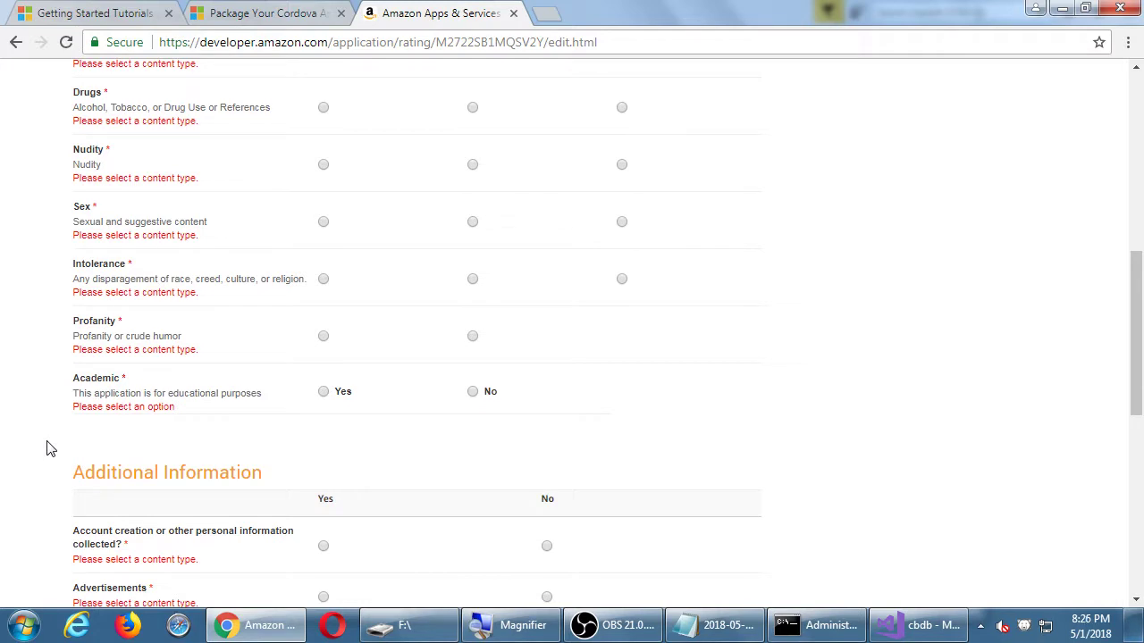
pyautogui.scroll(2, 44, 448)
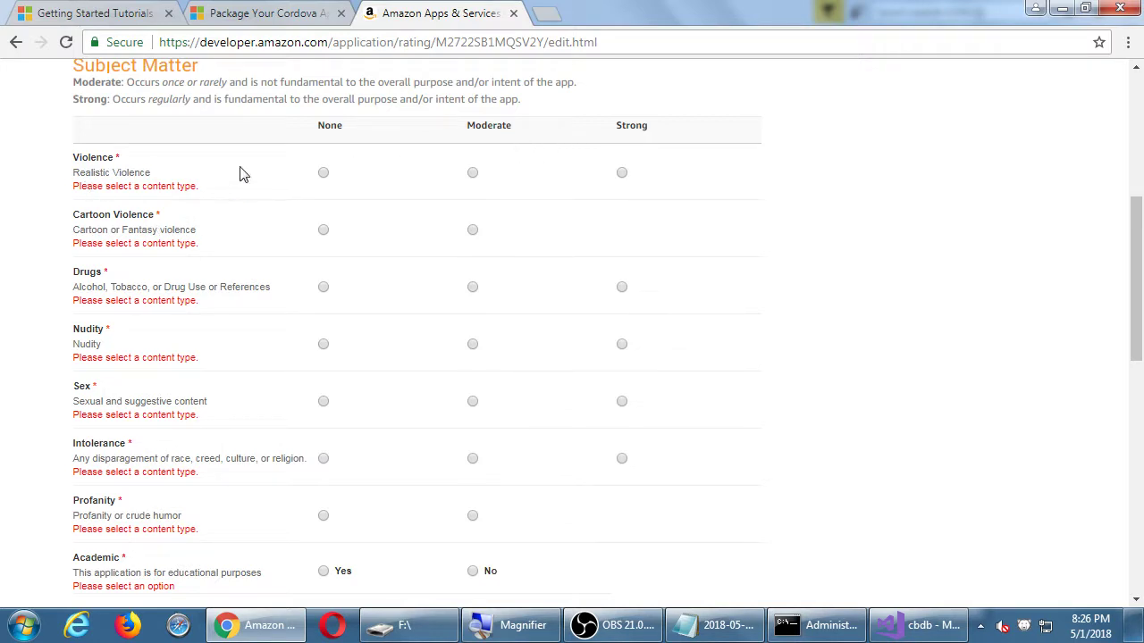
pyautogui.scroll(-2, 505, 318)
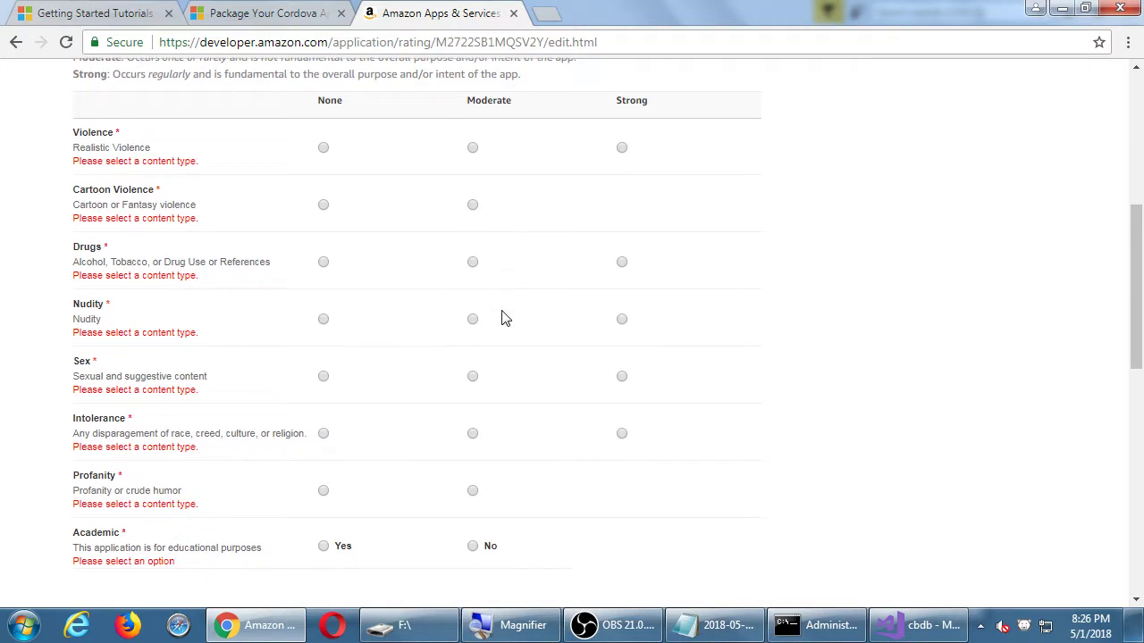
pyautogui.scroll(-5, 505, 319)
pyautogui.scroll(15, 505, 318)
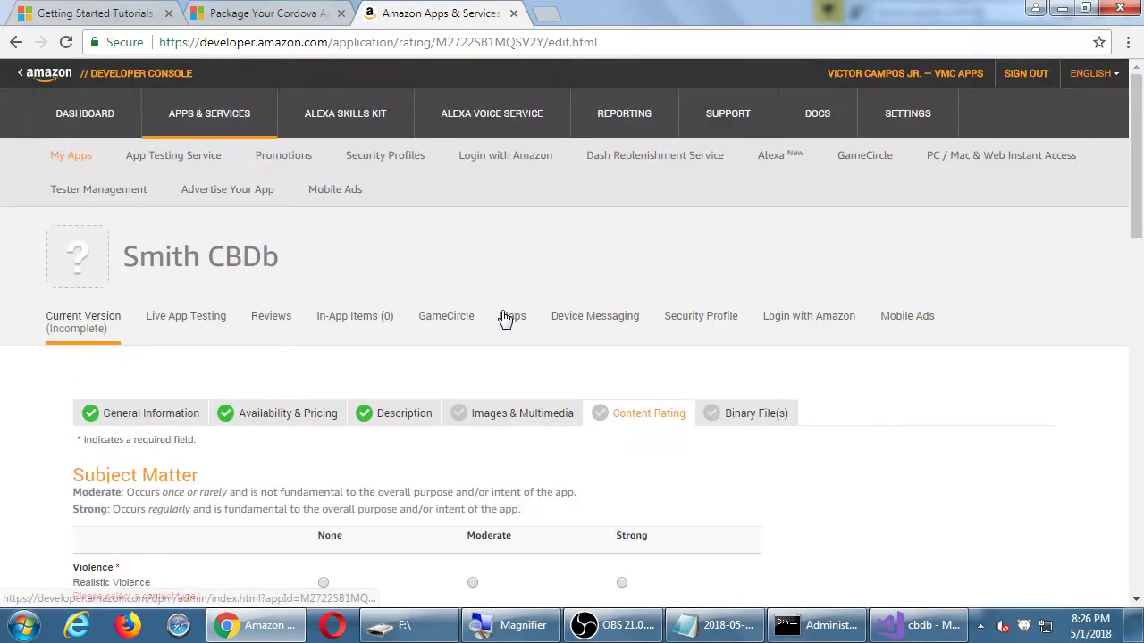
pyautogui.scroll(-7, 505, 318)
pyautogui.scroll(-7, 505, 319)
pyautogui.scroll(15, 505, 316)
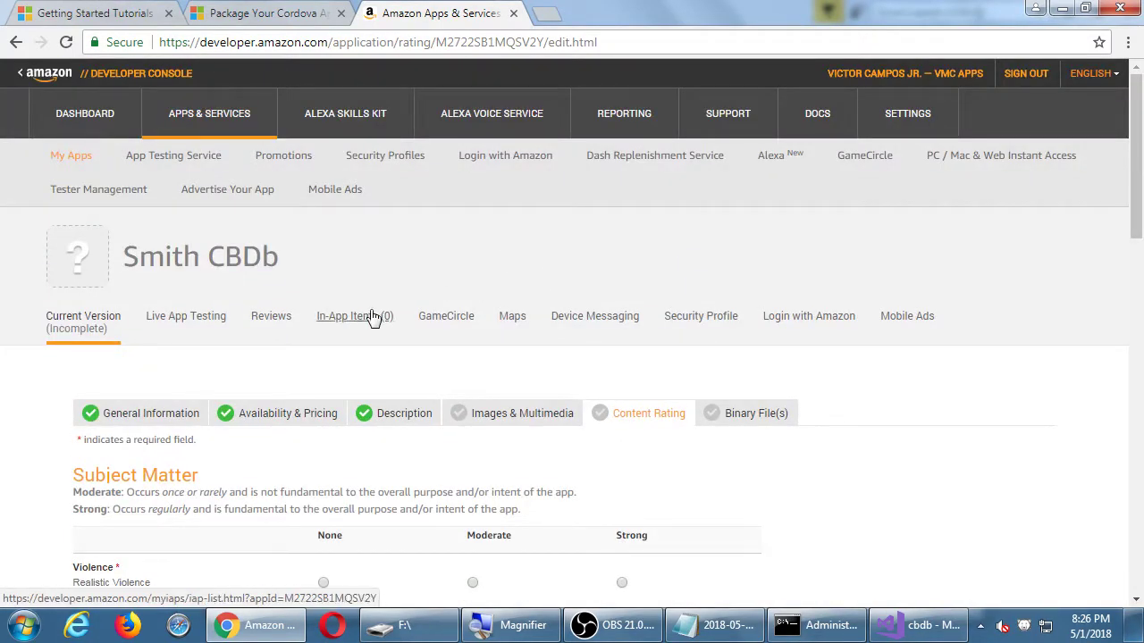
pyautogui.scroll(-3, 370, 317)
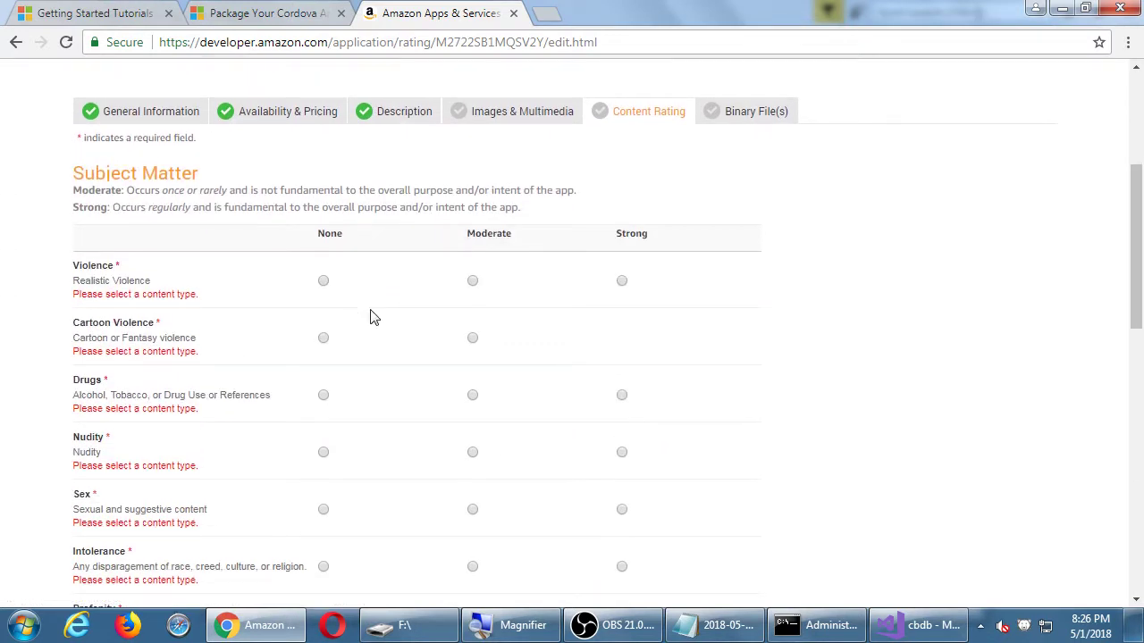
# Rate Violence, Cartoon Violence, Drugs, Nudity, Sex, Intolerance and Profanity as None, and Academic as No.
pyautogui.click(324, 282)
pyautogui.click(324, 328)
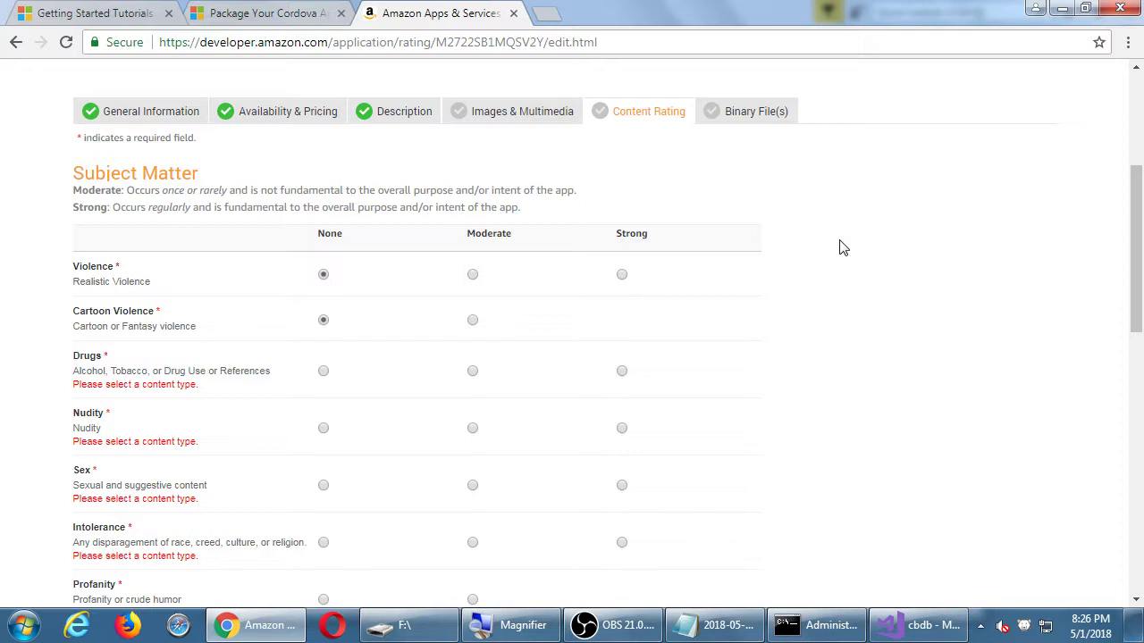
pyautogui.click(323, 371)
pyautogui.click(325, 416)
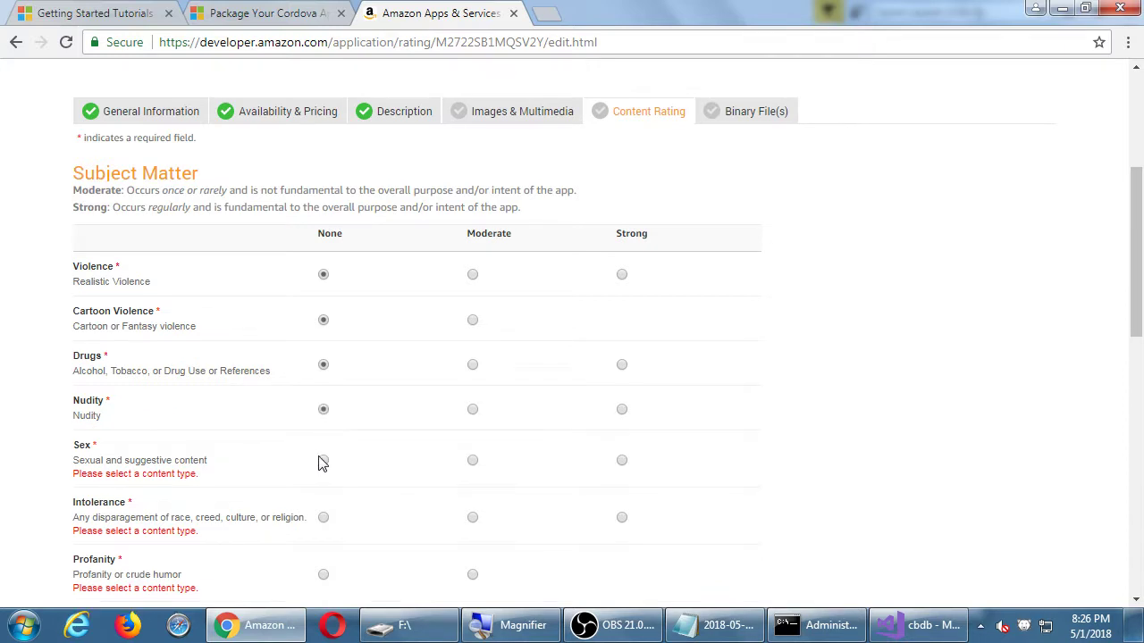
pyautogui.click(325, 457)
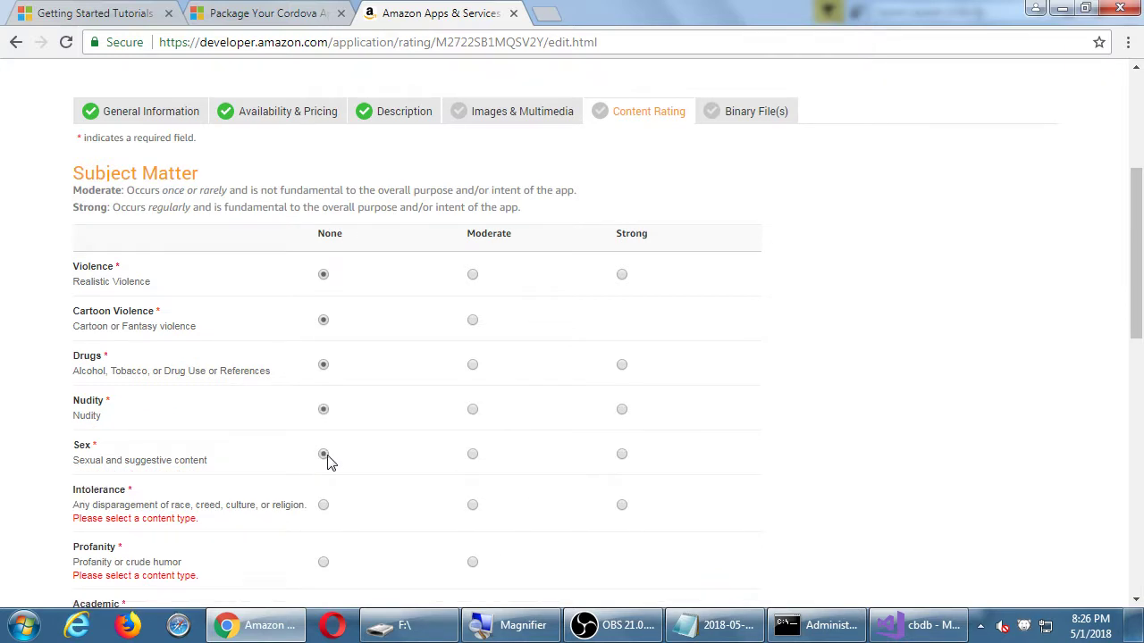
pyautogui.scroll(-2, 358, 458)
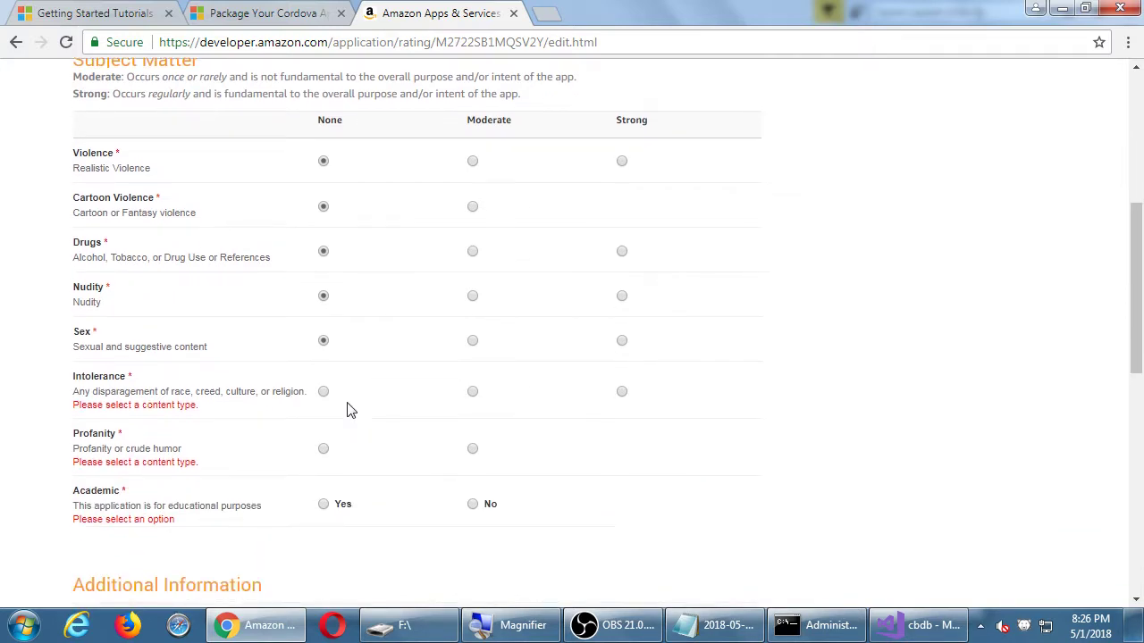
pyautogui.click(324, 389)
pyautogui.click(323, 436)
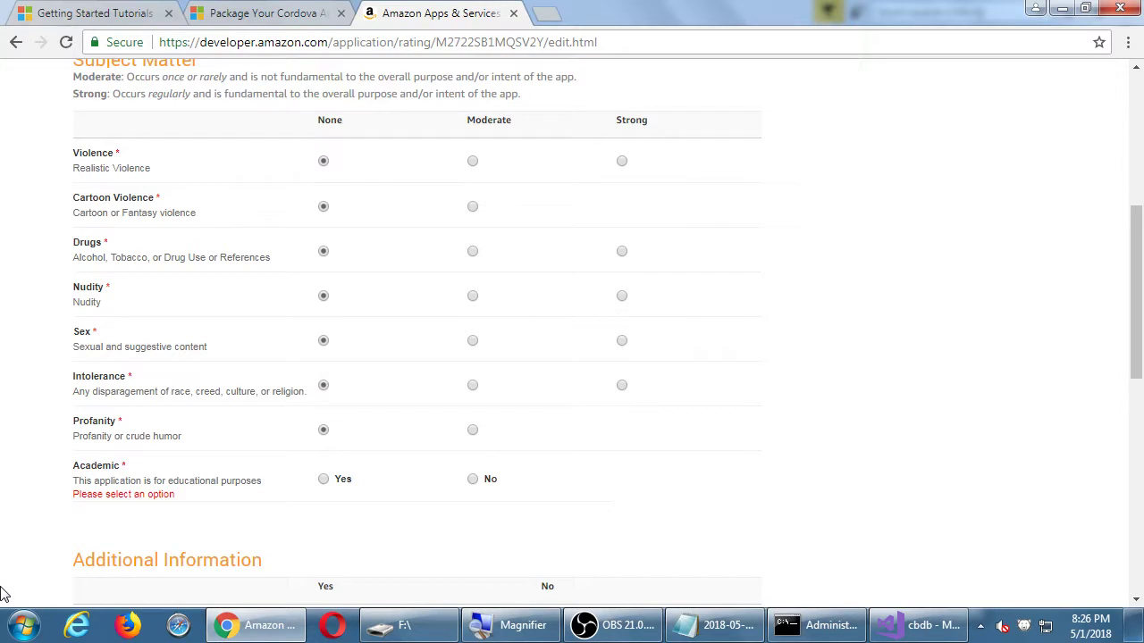
pyautogui.click(474, 479)
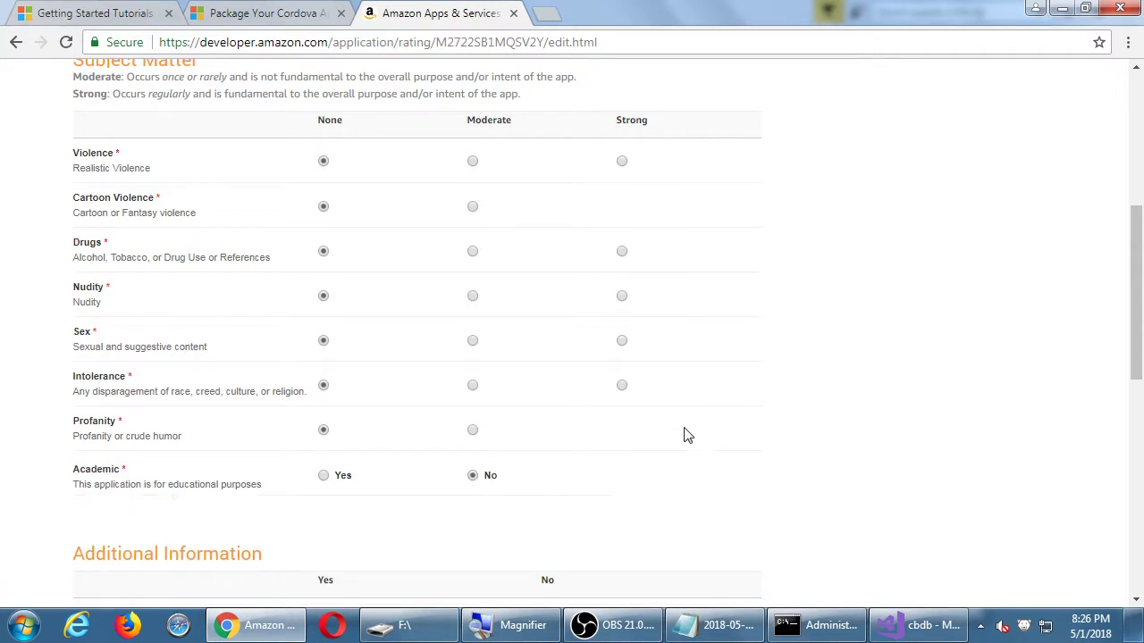
pyautogui.scroll(-3, 856, 427)
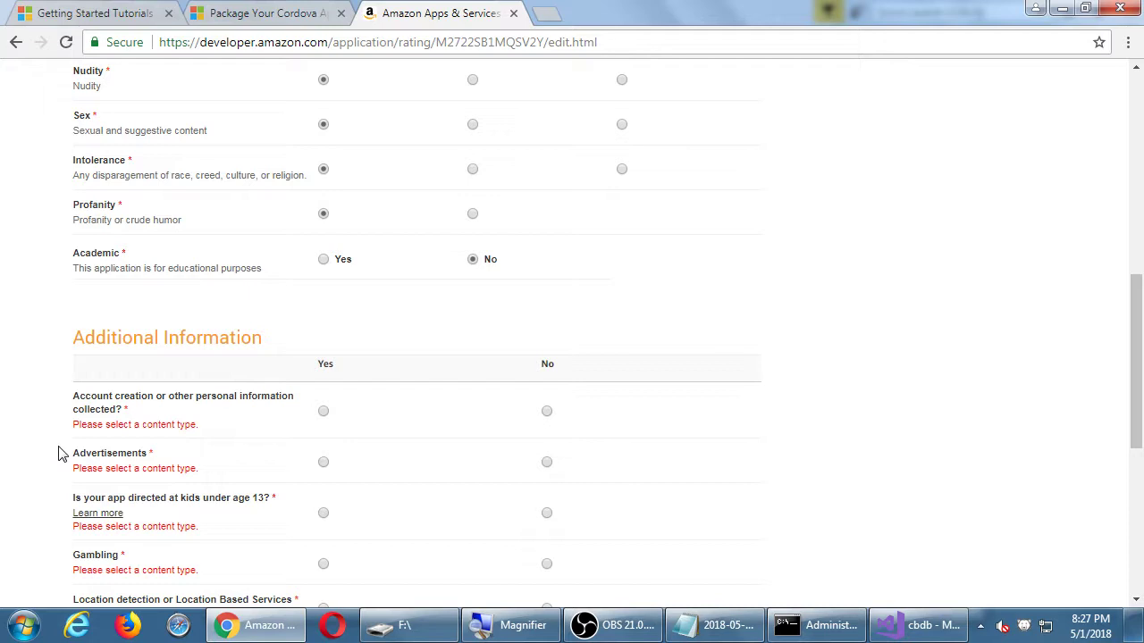
# Answer Yes to personal-information collection and No to advertisements, kids under 13, gambling and location.
pyautogui.click(323, 410)
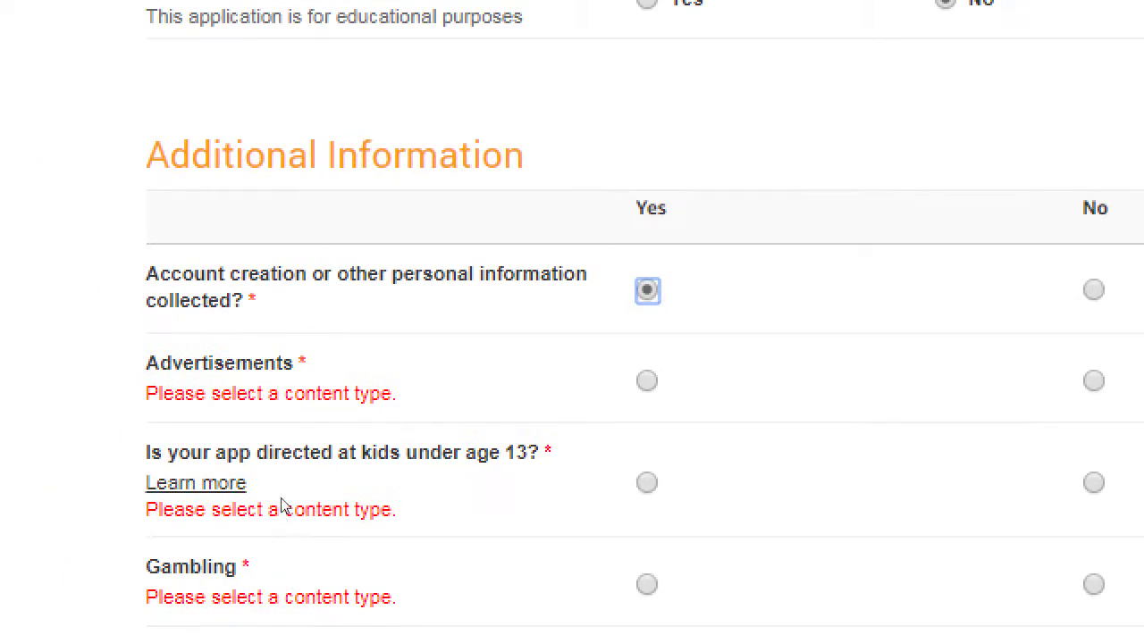
pyautogui.press('Tab')
pyautogui.press('Right')
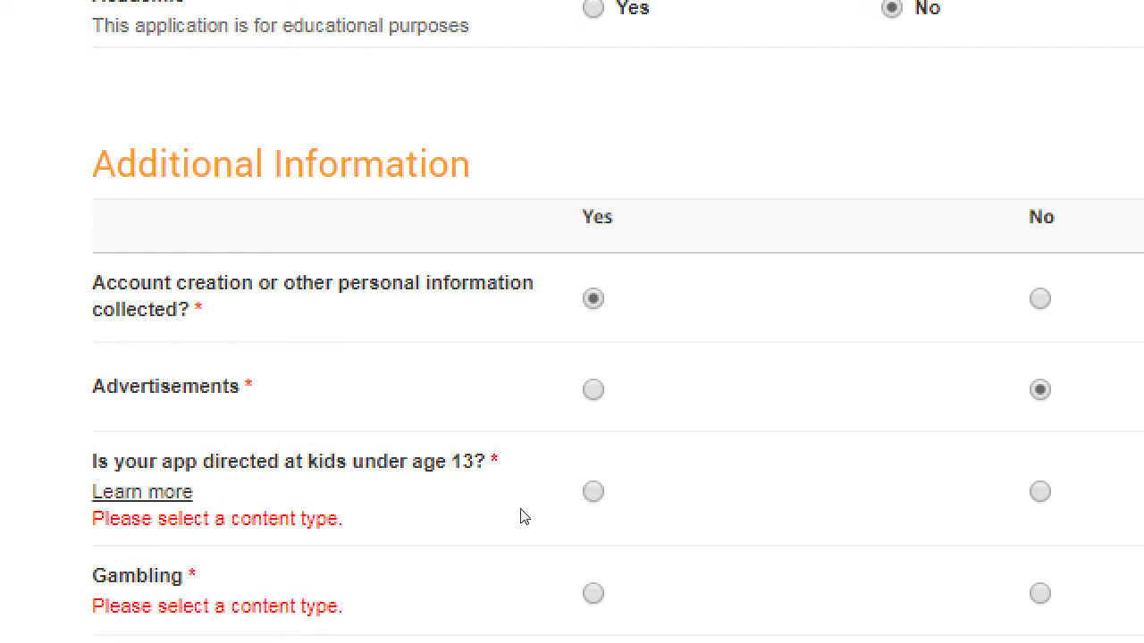
pyautogui.press('Right')
pyautogui.scroll(-3, 299, 586)
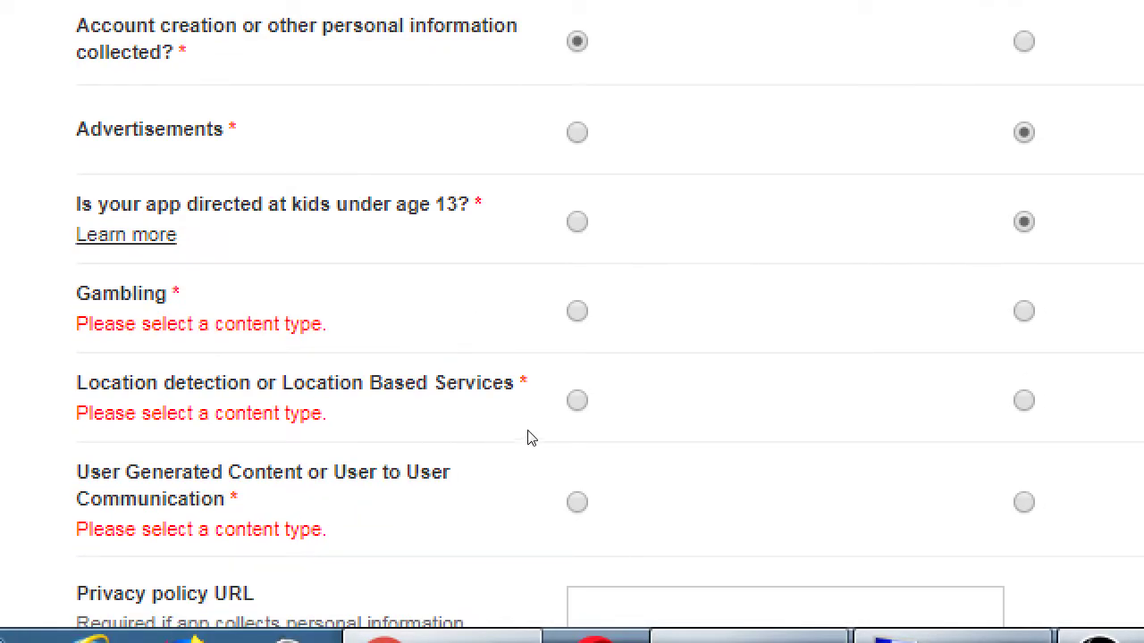
pyautogui.press('Tab')
pyautogui.press('Right')
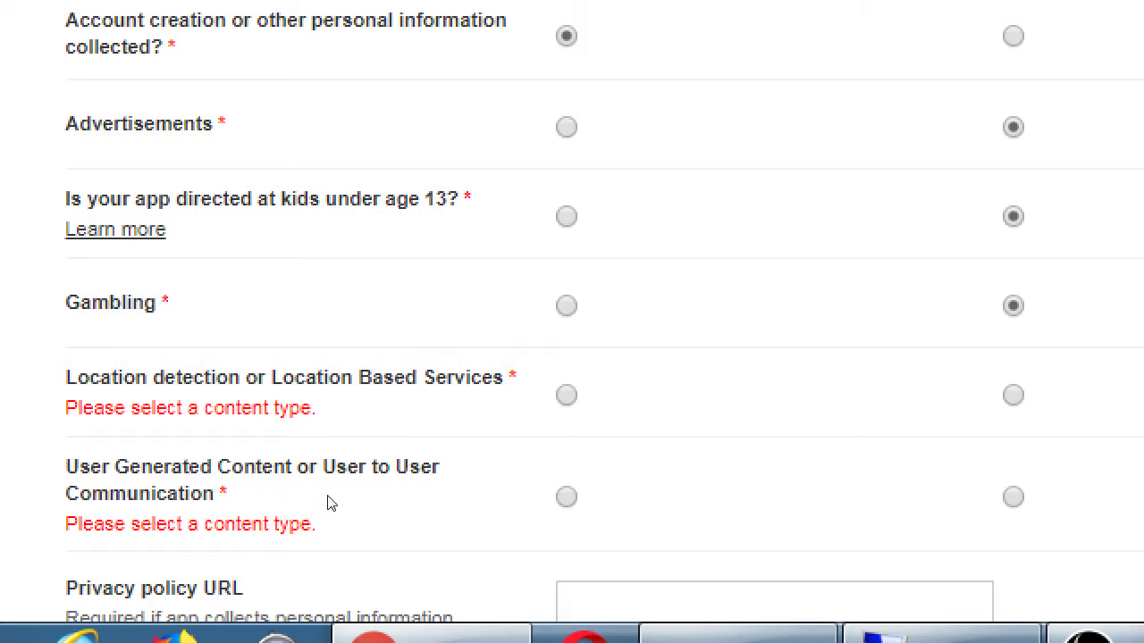
pyautogui.press('Right')
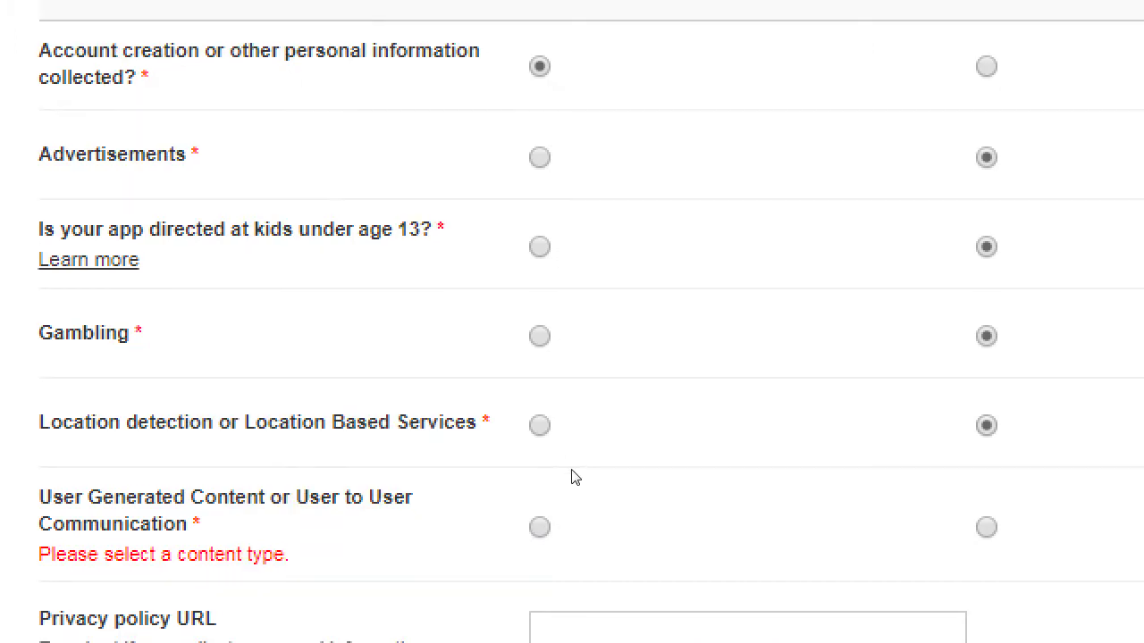
# Answer Yes to the user-generated content question.
pyautogui.scroll(-2, 572, 478)
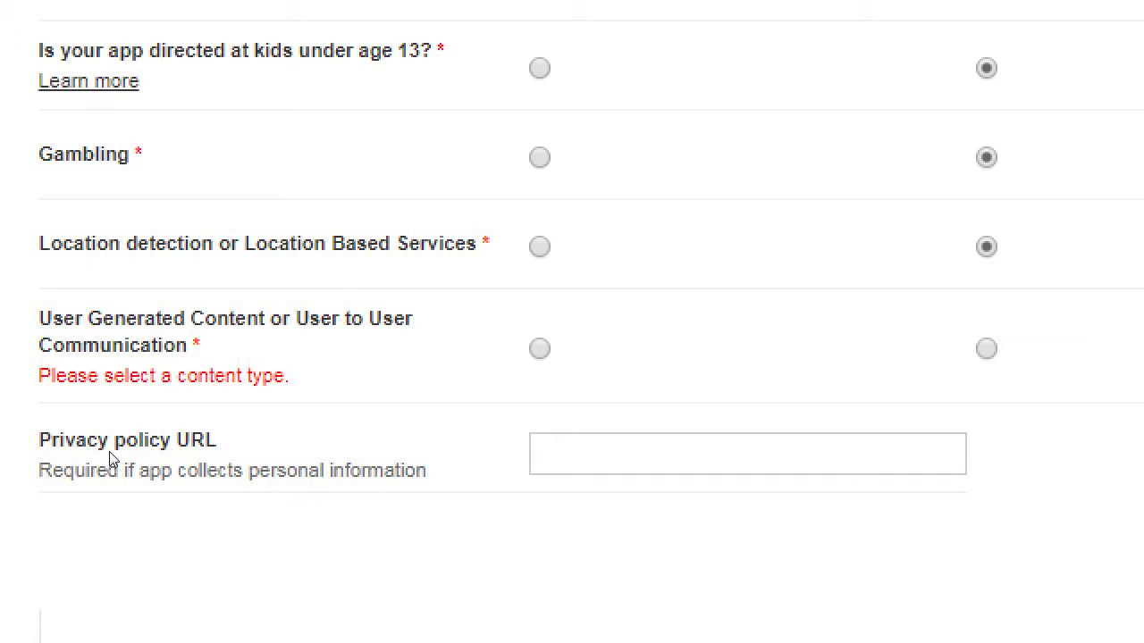
pyautogui.scroll(2, 140, 438)
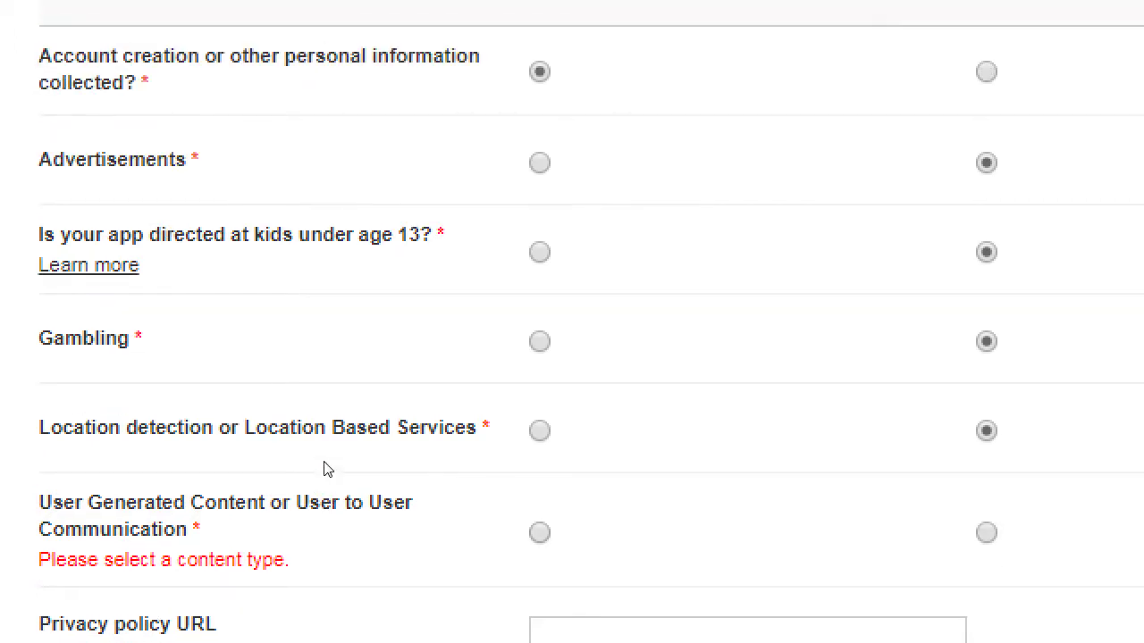
pyautogui.press('space')
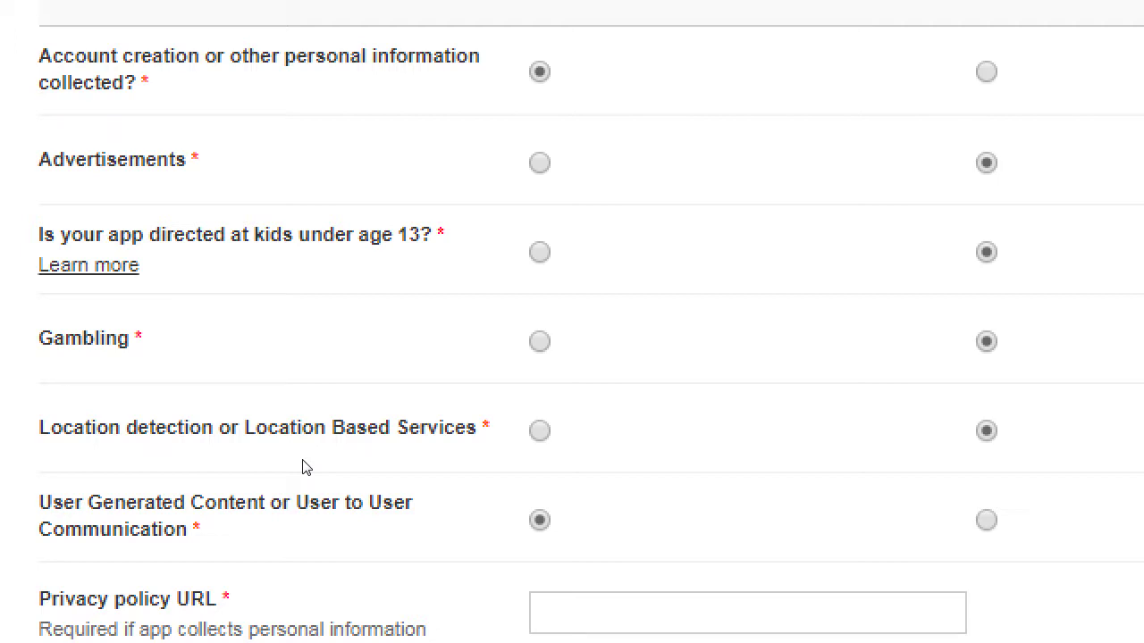
pyautogui.scroll(-3, 303, 468)
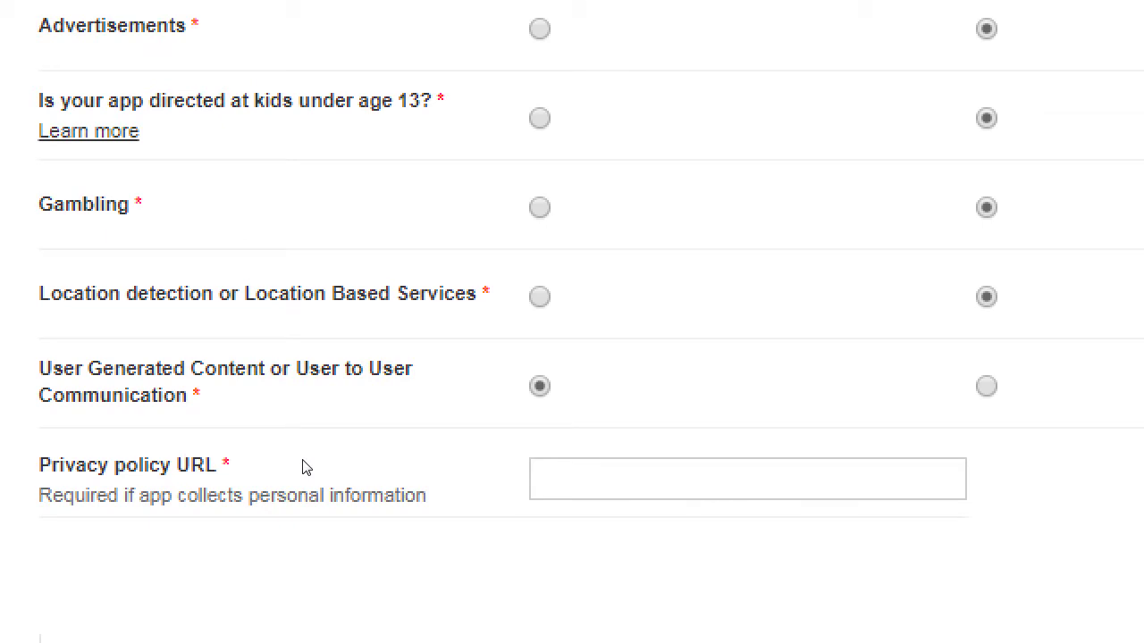
pyautogui.click(541, 387)
pyautogui.press('Left')
# Toggle the personal-information collection answer and leave it set to Yes.
pyautogui.scroll(6, 324, 390)
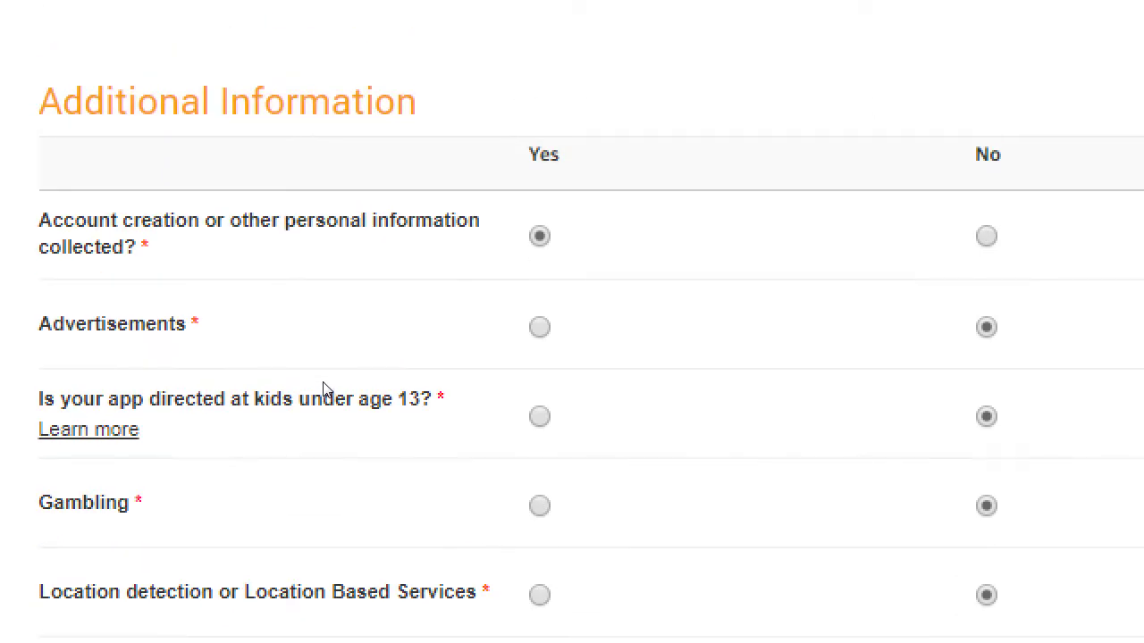
pyautogui.press('Right')
pyautogui.scroll(-8, 524, 340)
pyautogui.scroll(6, 524, 340)
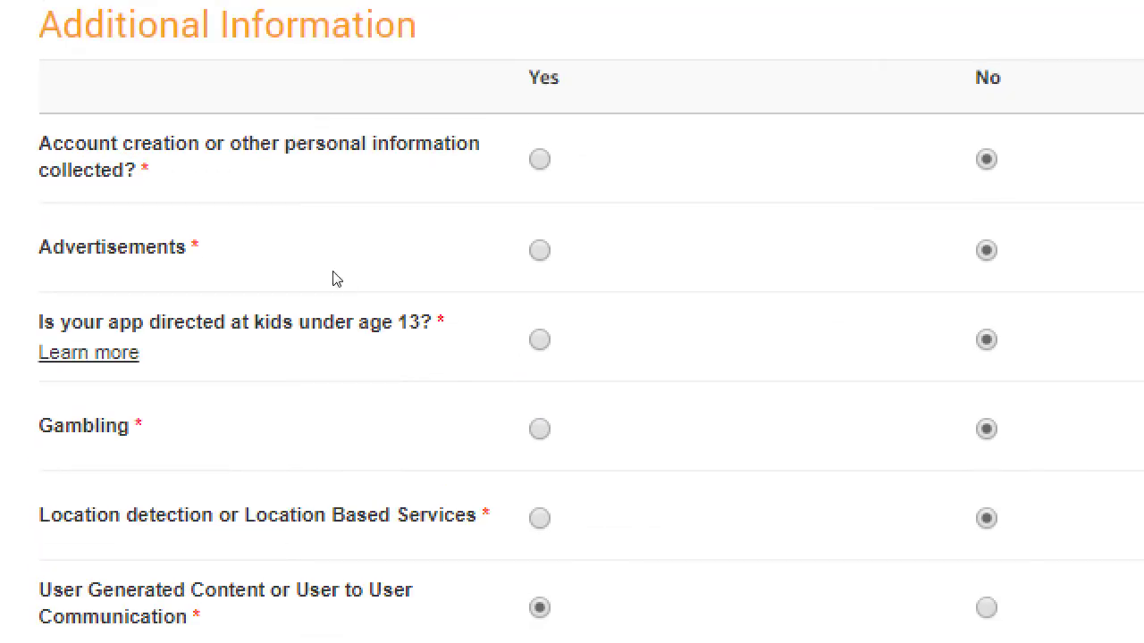
pyautogui.press('Left')
pyautogui.scroll(-5, 324, 270)
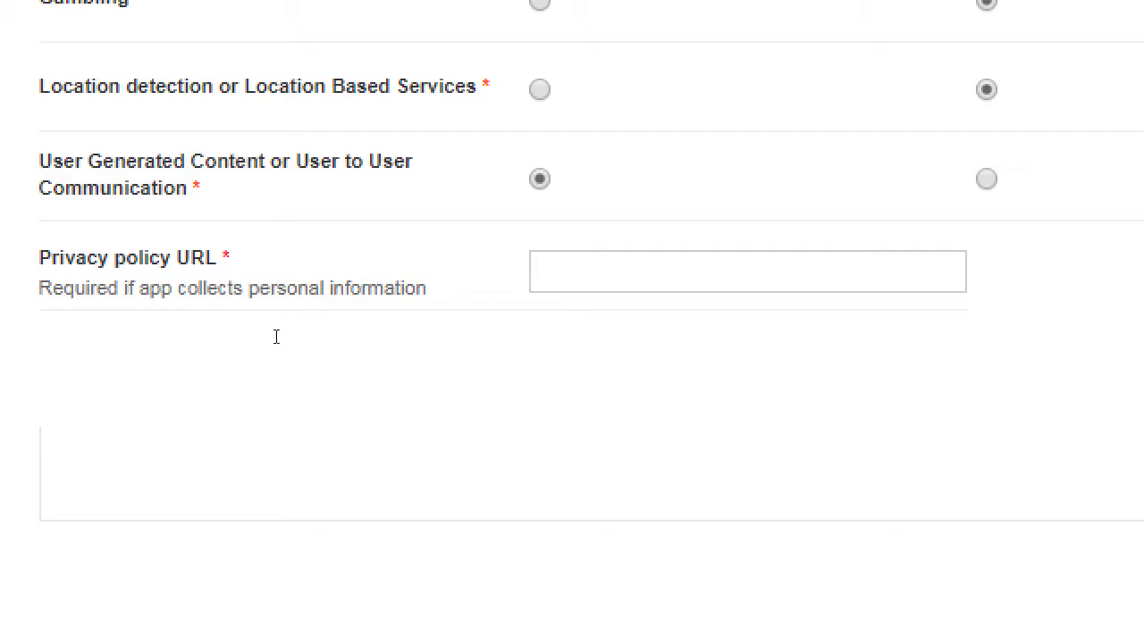
pyautogui.press('Tab')
pyautogui.scroll(8, 334, 331)
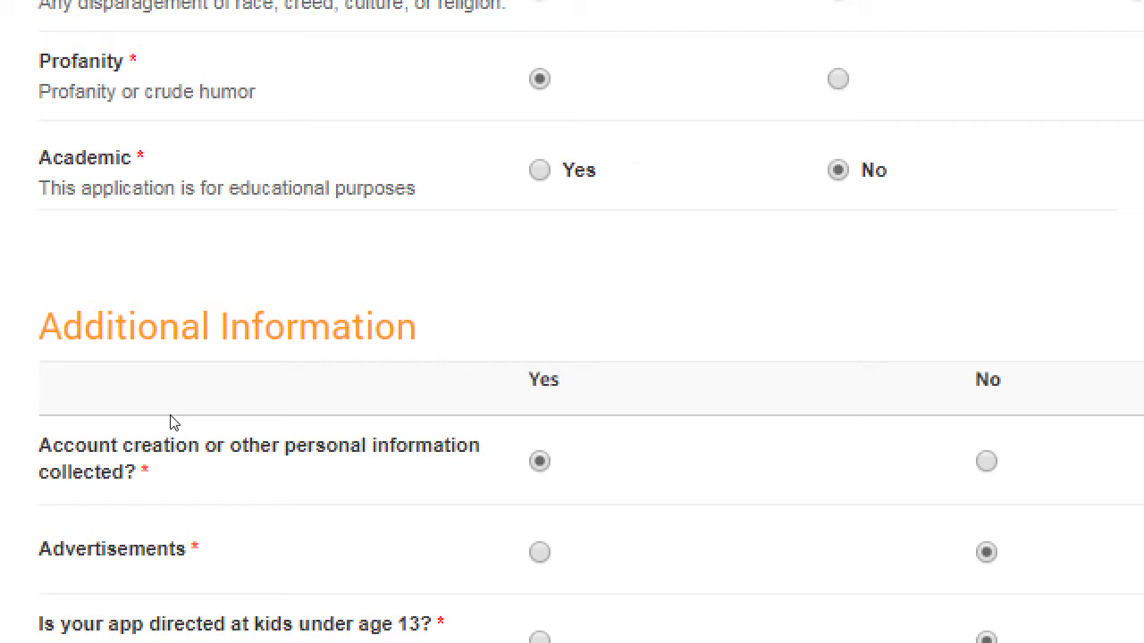
pyautogui.press('Down')
pyautogui.scroll(-6, 546, 422)
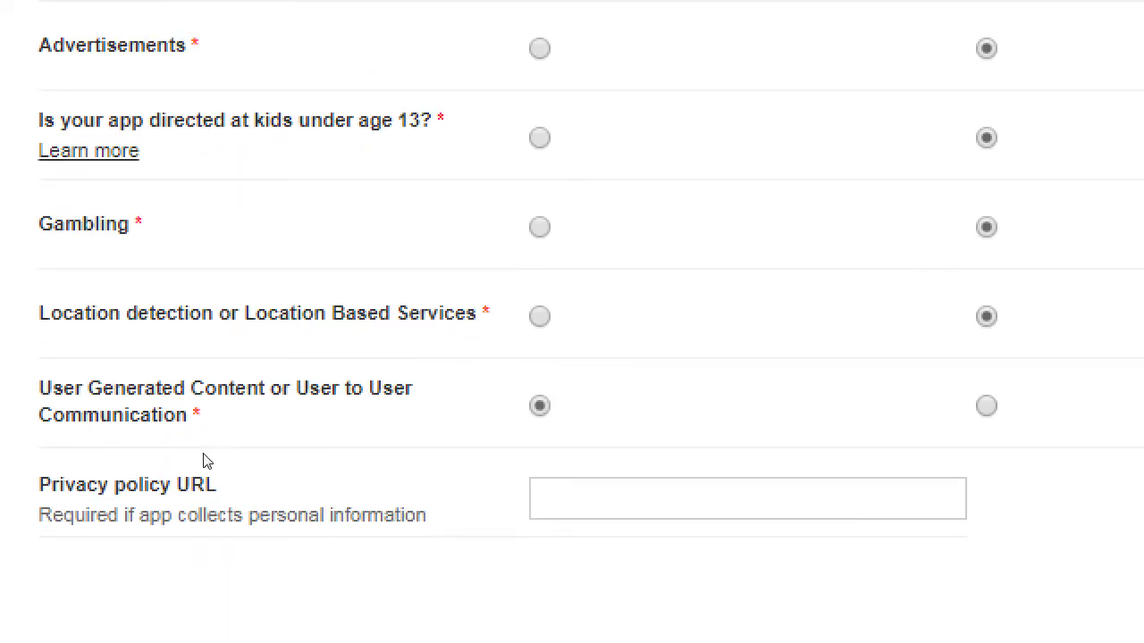
pyautogui.scroll(2, 250, 187)
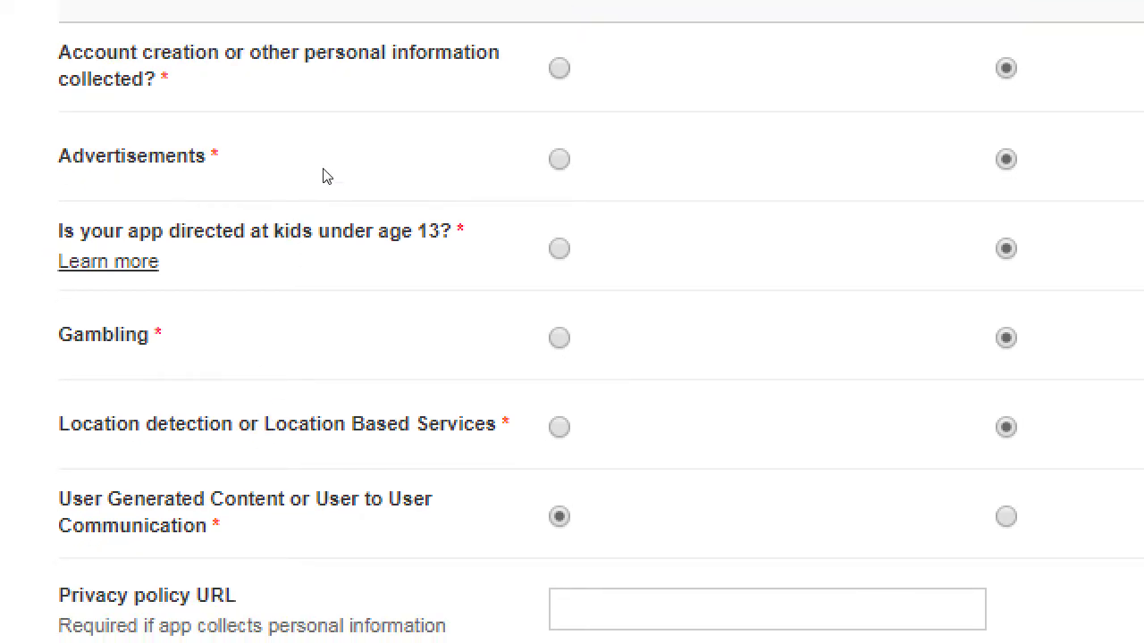
pyautogui.press('Left')
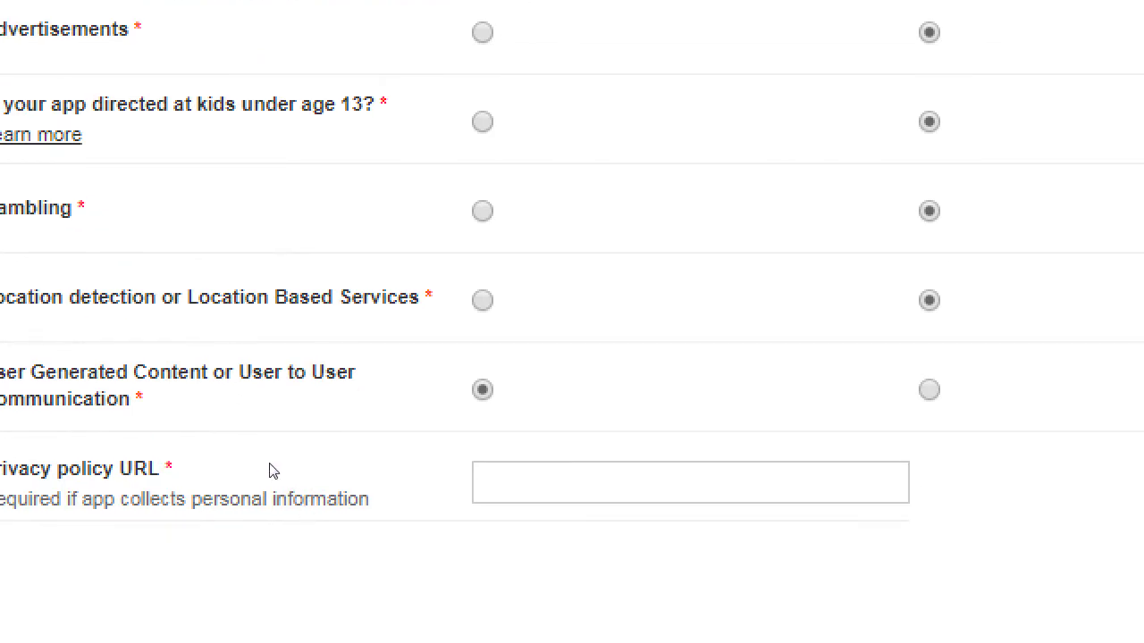
pyautogui.press('Tab')
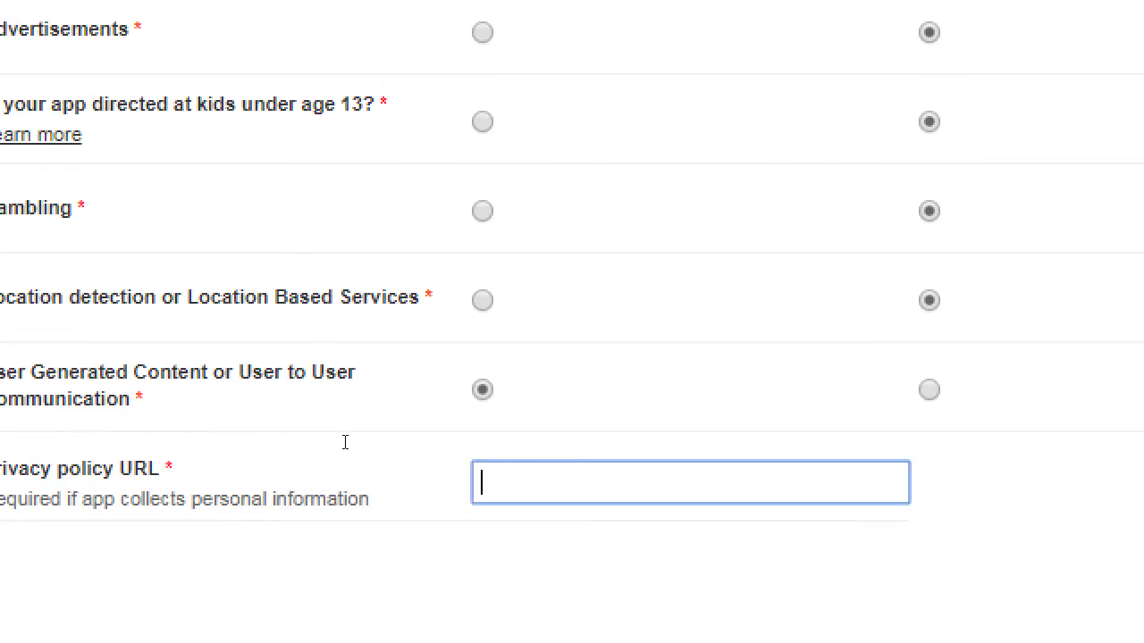
pyautogui.write('http://smith.com/prvia')
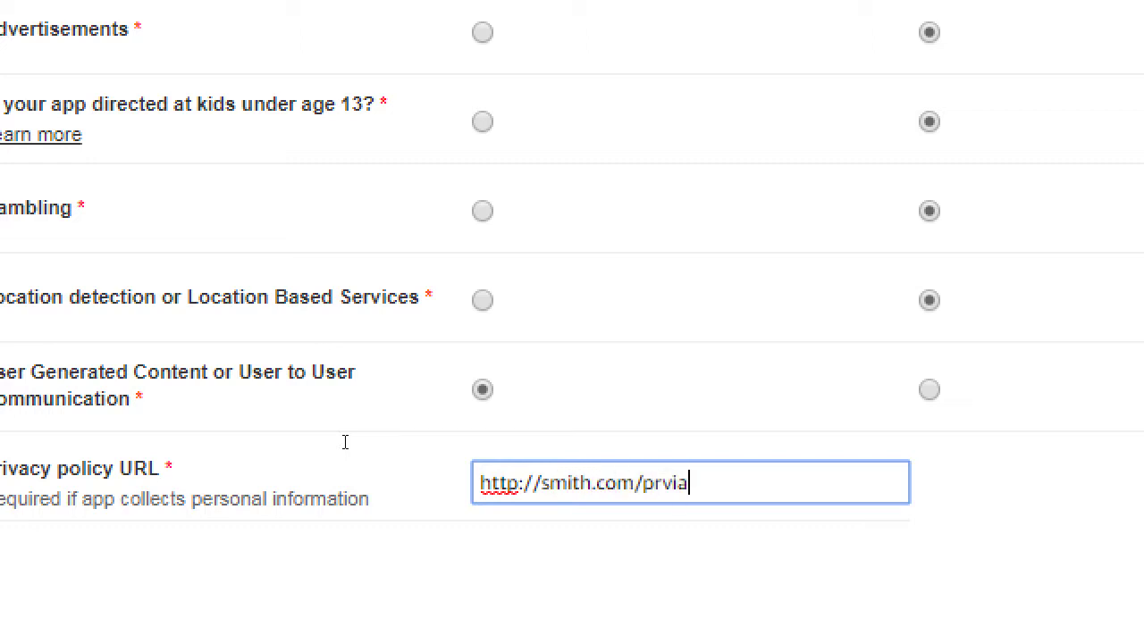
pyautogui.write('cy')
pyautogui.press('BackSpace')
pyautogui.press('BackSpace')
pyautogui.press('BackSpace')
pyautogui.press('BackSpace')
pyautogui.press('BackSpace')
pyautogui.write('ivacy.html')
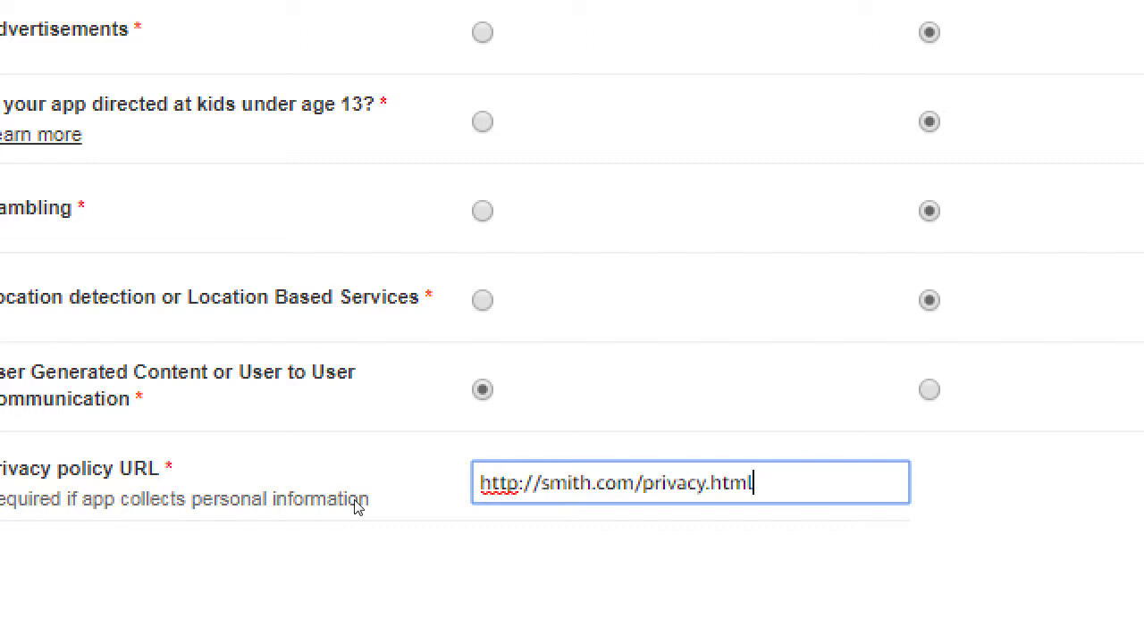
# Cut the URL back out of the field and open a new browser tab.
pyautogui.hotkey('ctrl', 'a')
pyautogui.hotkey('ctrl', 'c')
pyautogui.press('BackSpace')
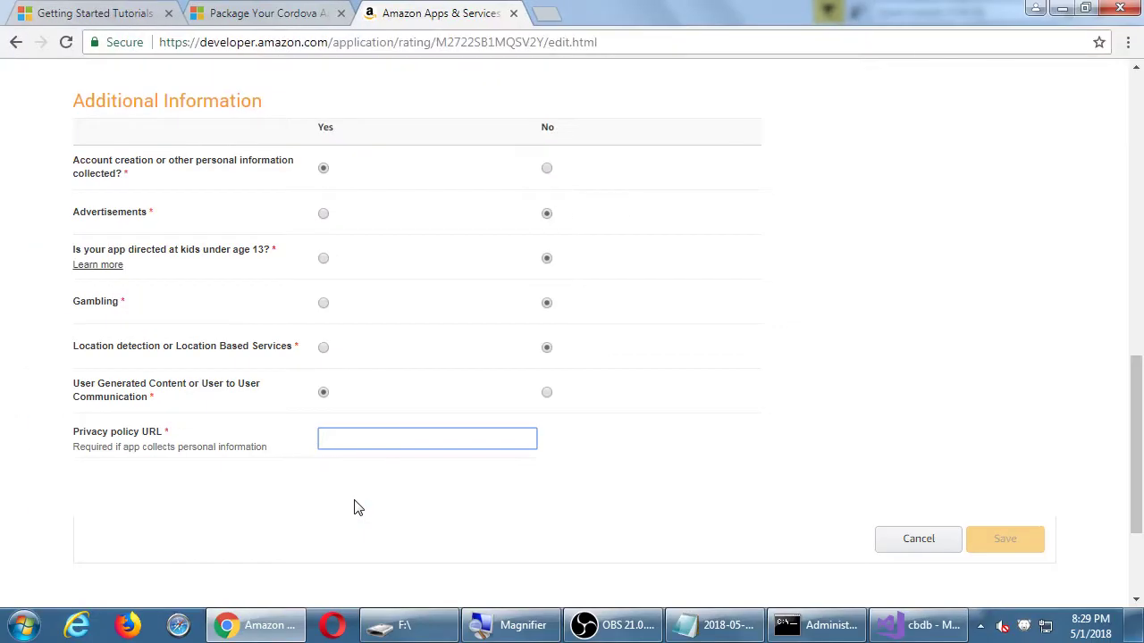
pyautogui.hotkey('ctrl', 't')
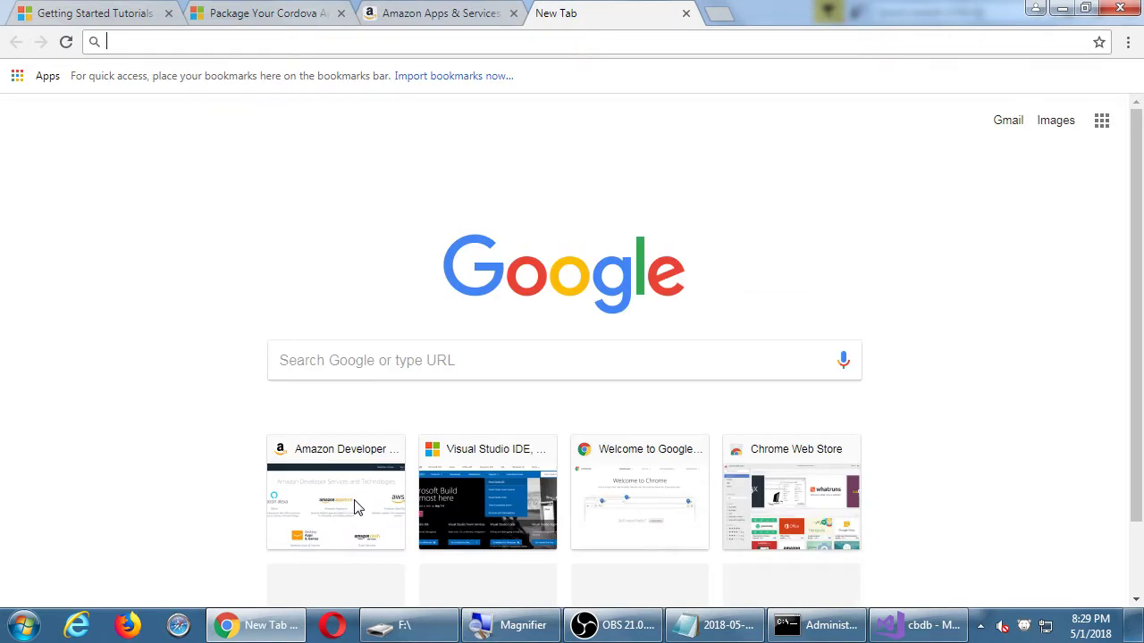
# Search Google for 'app privacy policy example', then bring the Notepad notes forward.
pyautogui.write('app privacy ')
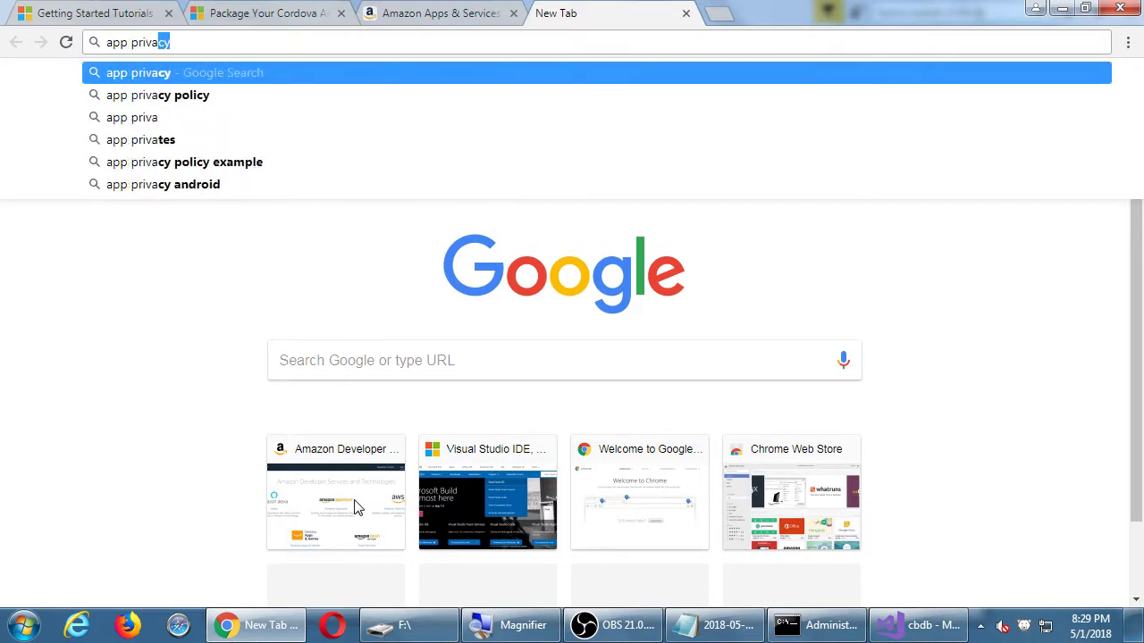
pyautogui.write('pol')
pyautogui.press('Down')
pyautogui.press('Down')
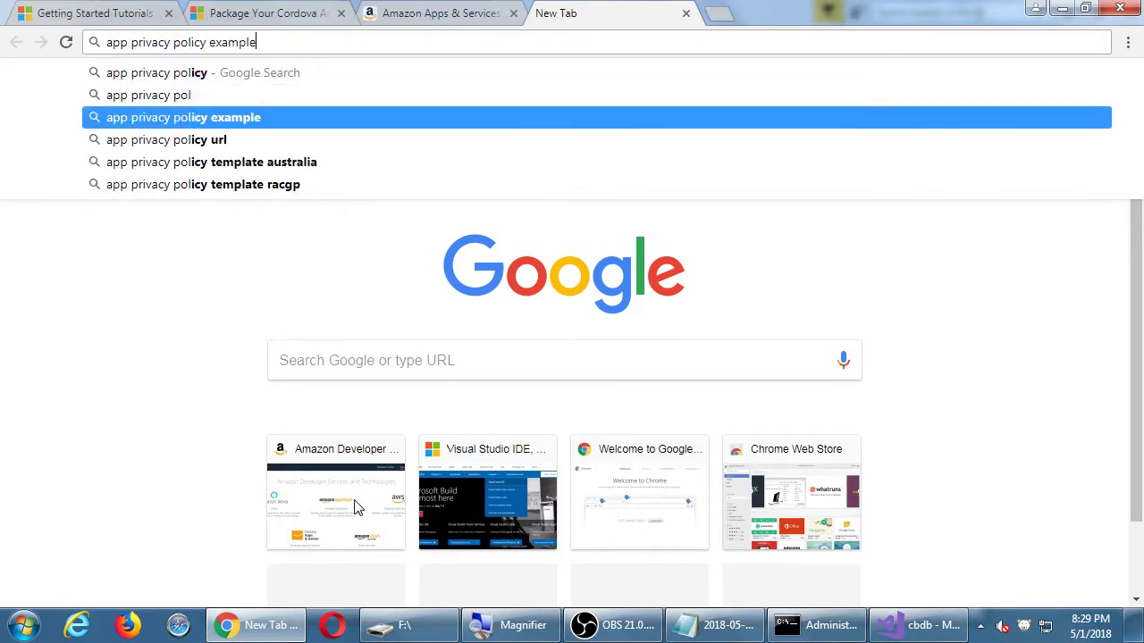
pyautogui.press('Return')
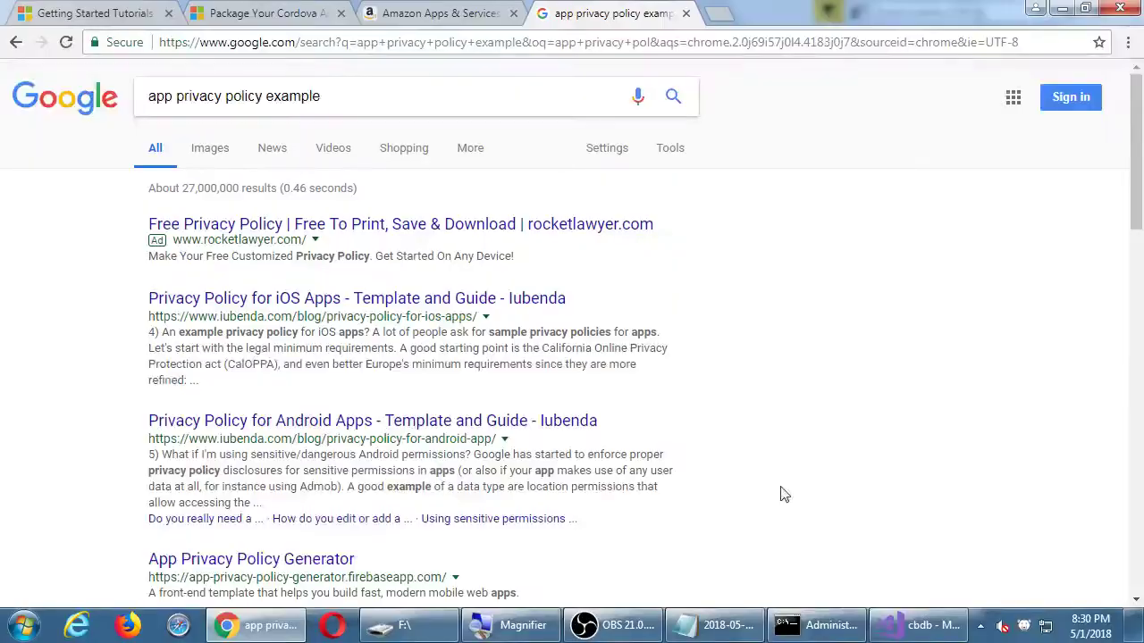
pyautogui.click(722, 628)
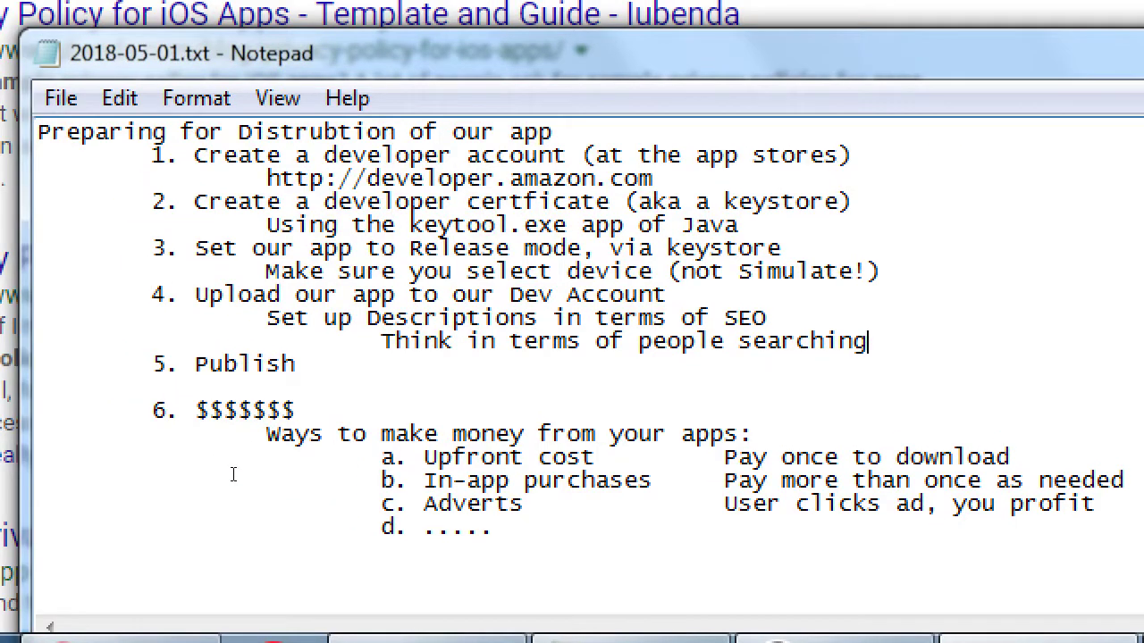
# Add an indented note 'Re: Privacy policy, search for an example to use', fixing its typos.
pyautogui.press('Return')
pyautogui.press('Tab')
pyautogui.press('Tab')
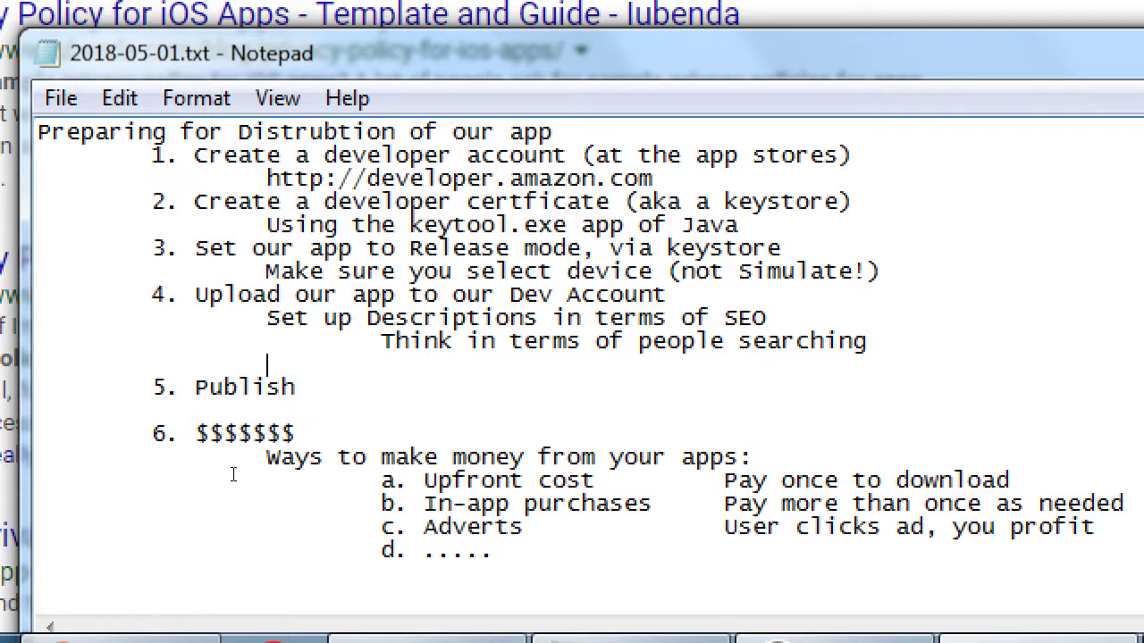
pyautogui.write('Re: Privacy policy, search for a')
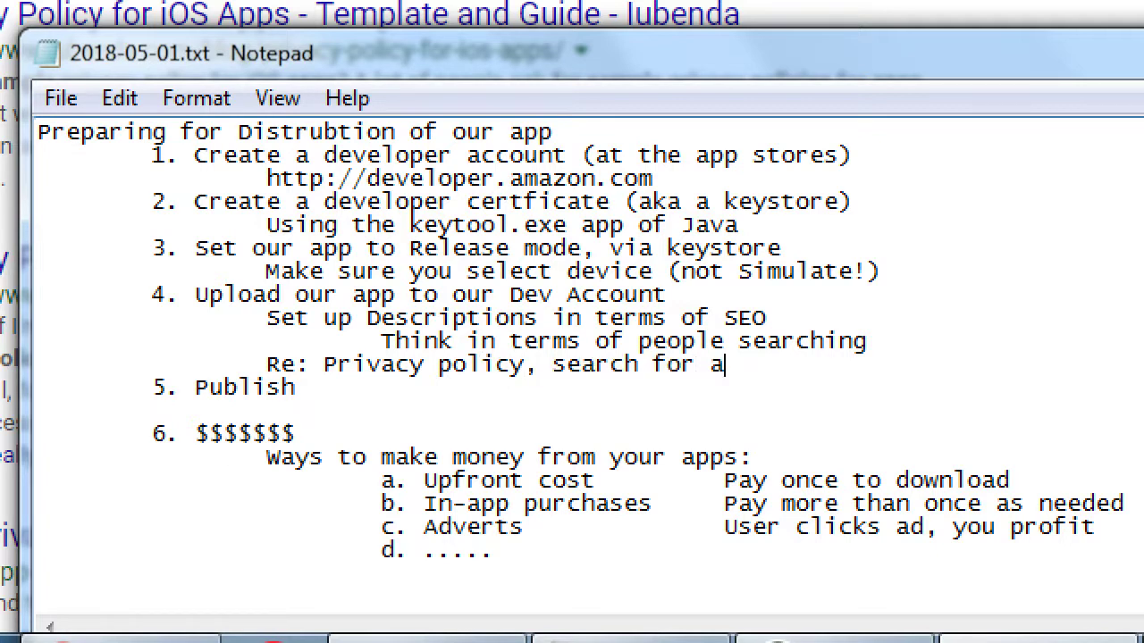
pyautogui.write('n exmaple to use')
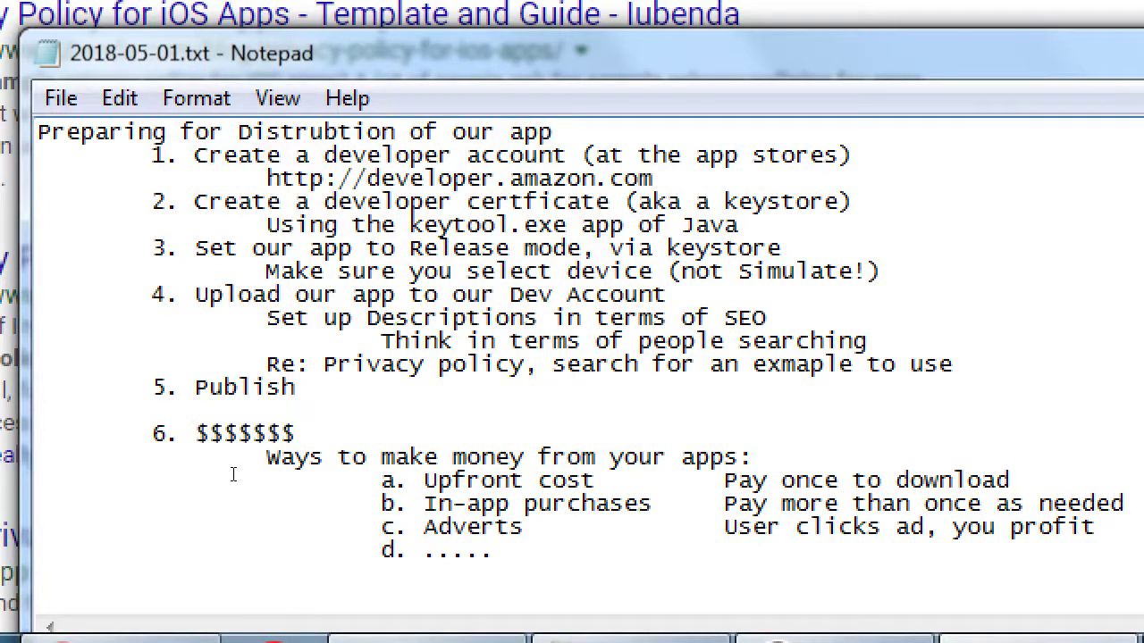
pyautogui.hotkey('ctrl', 'Left')
pyautogui.hotkey('ctrl', 'Left')
pyautogui.press('Left')
pyautogui.hotkey('ctrl', 'shift', 'Left')
pyautogui.write('example')
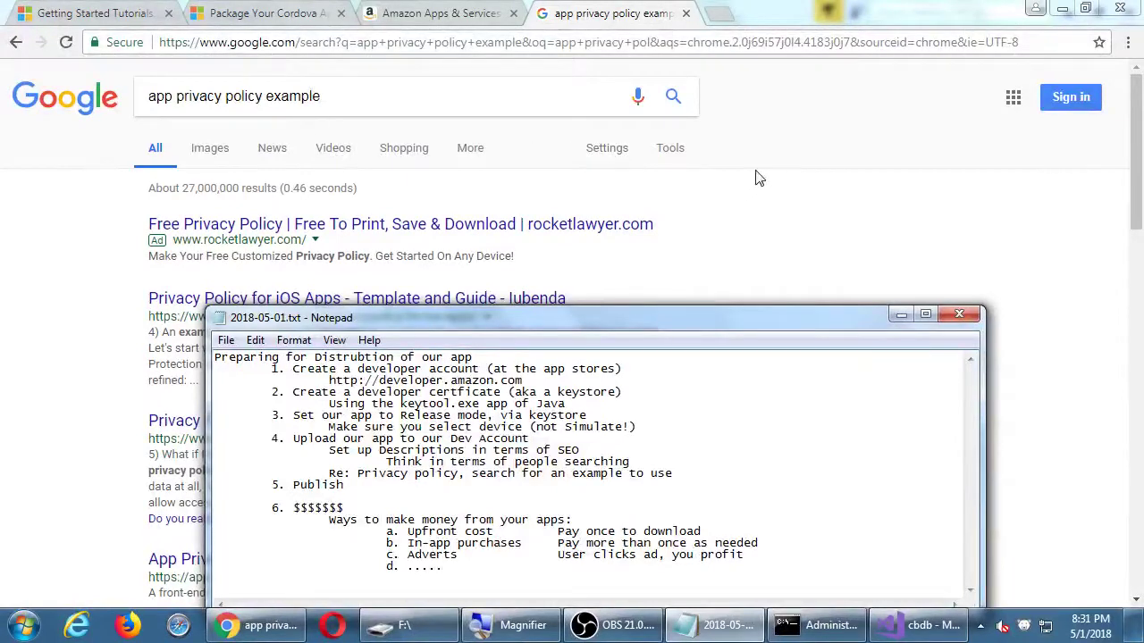
pyautogui.click(758, 178)
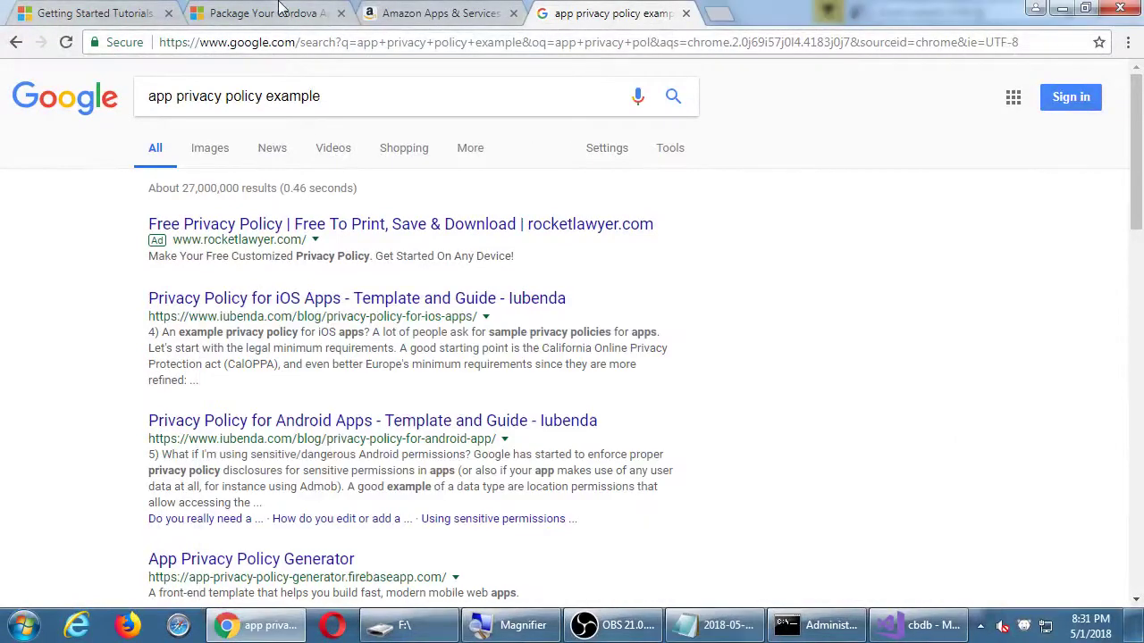
pyautogui.click(402, 18)
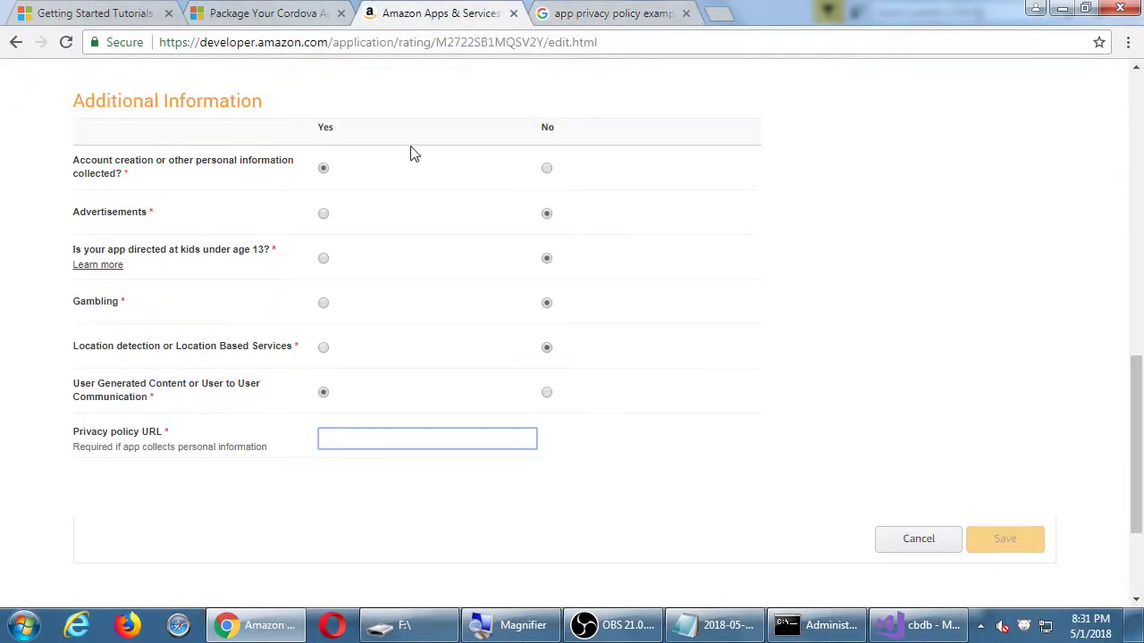
pyautogui.hotkey('ctrl', 'v')
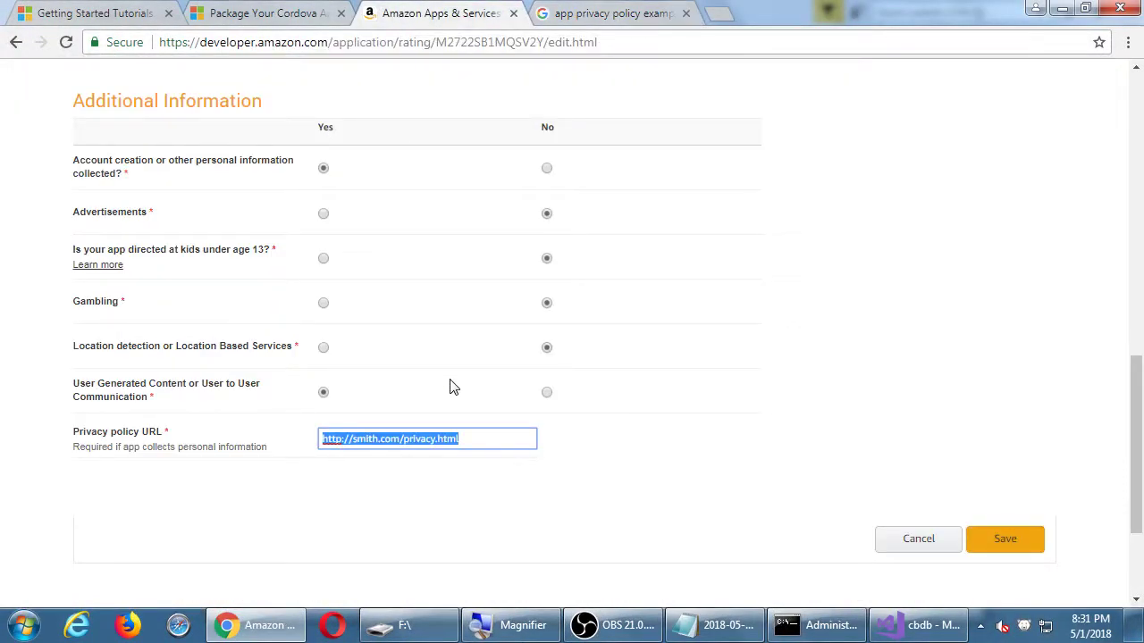
pyautogui.click(642, 498)
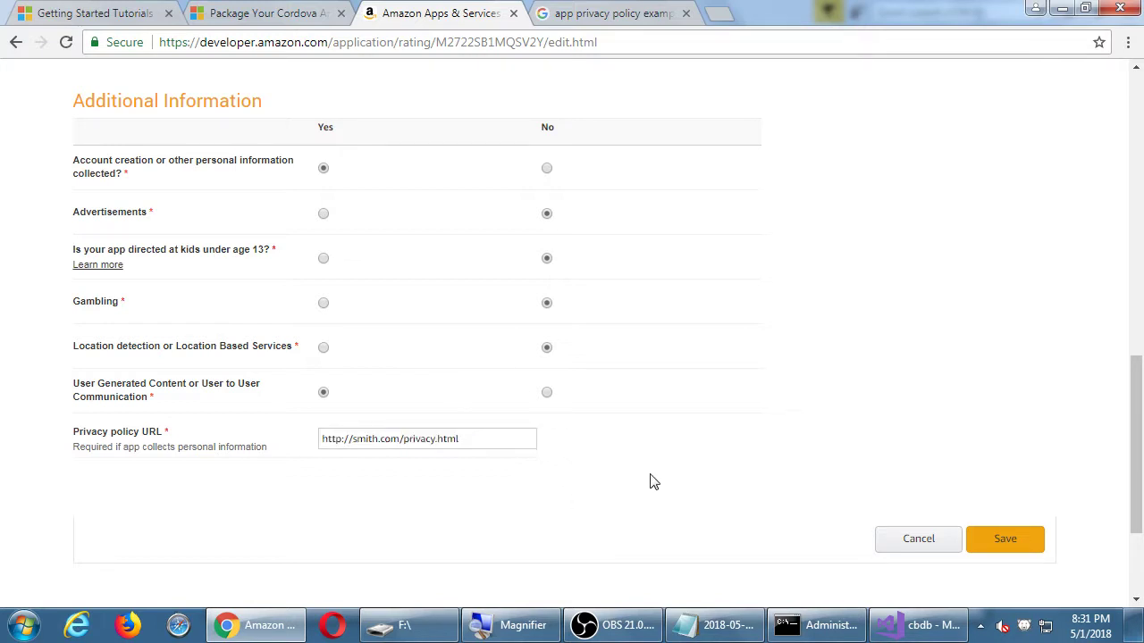
pyautogui.click(987, 538)
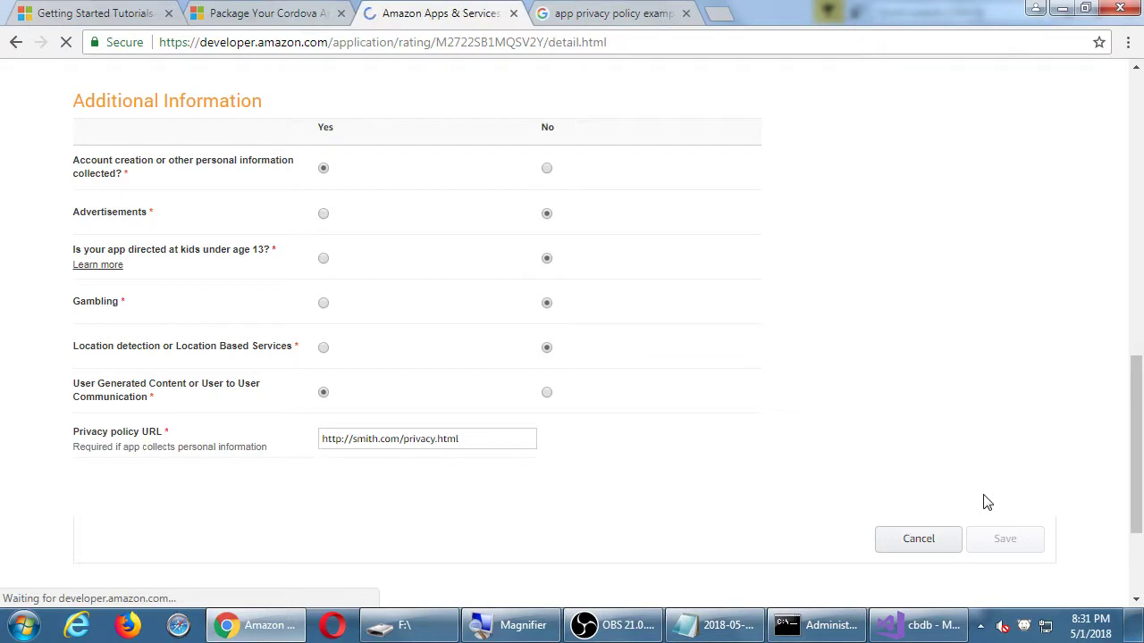
pyautogui.scroll(-3, 956, 503)
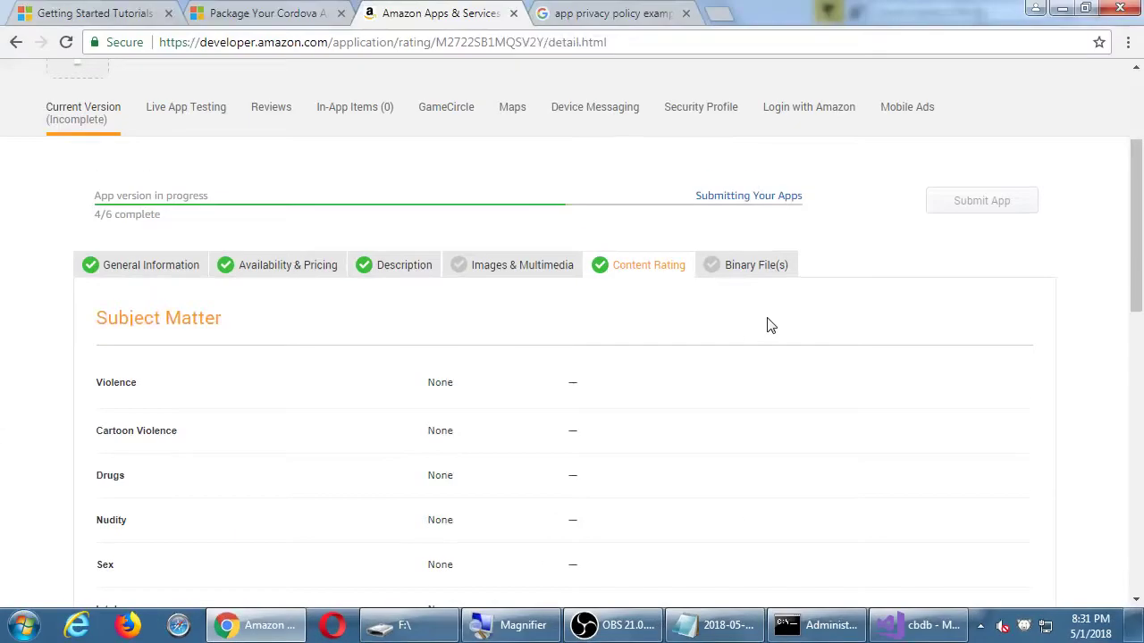
pyautogui.scroll(-9, 731, 302)
pyautogui.scroll(-3, 772, 326)
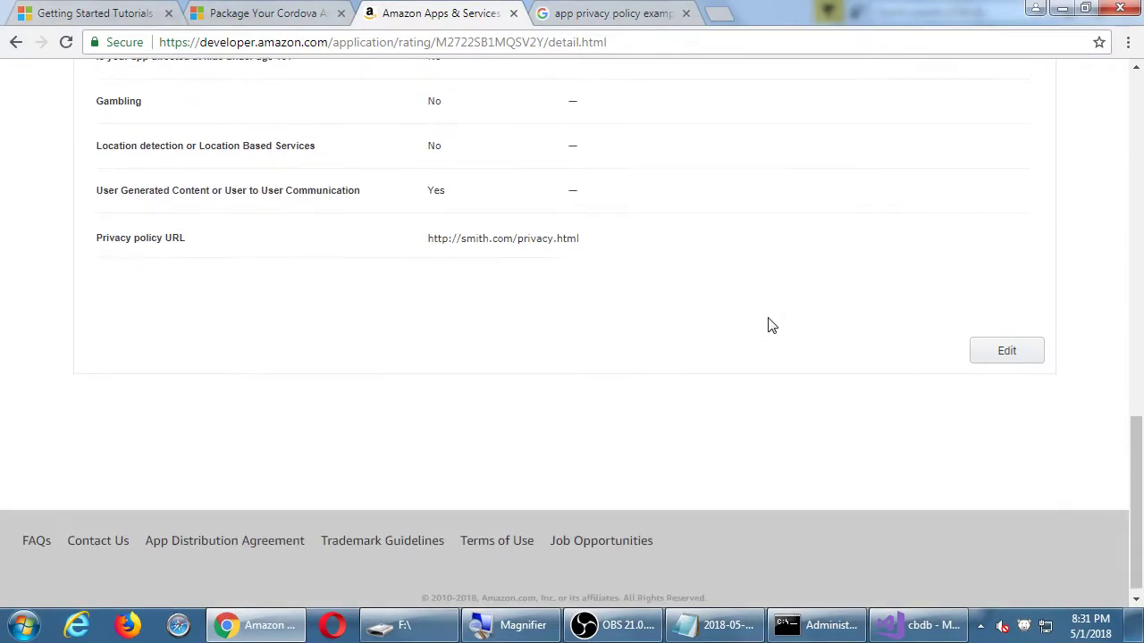
pyautogui.scroll(10, 778, 373)
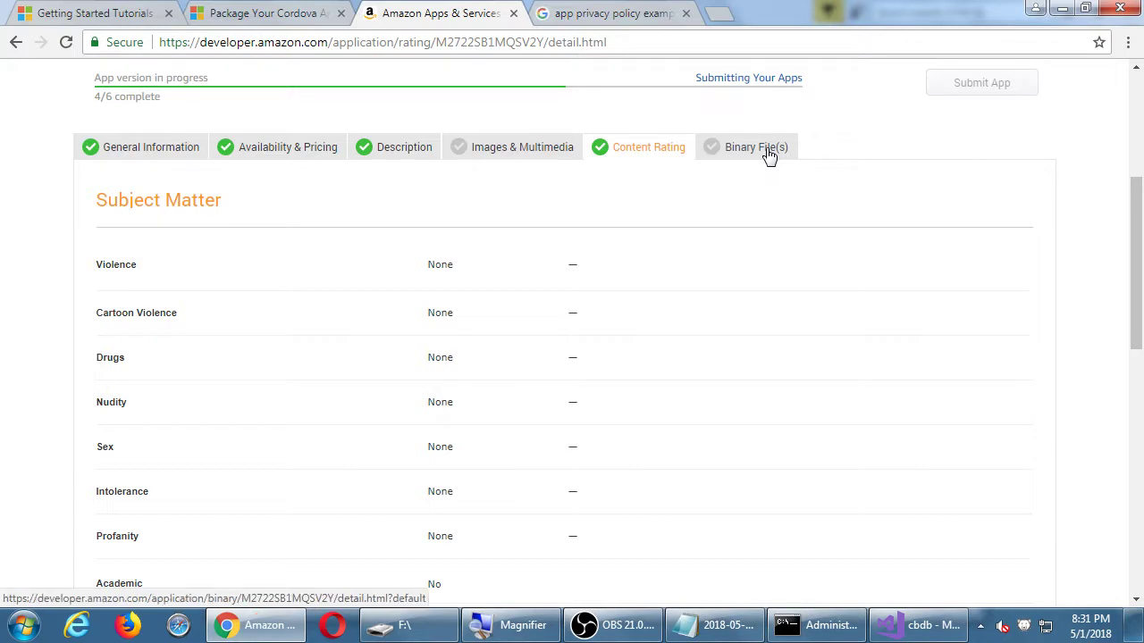
# Open the Binary File(s) section and scroll through the Binary1 form to its Save button.
pyautogui.click(769, 153)
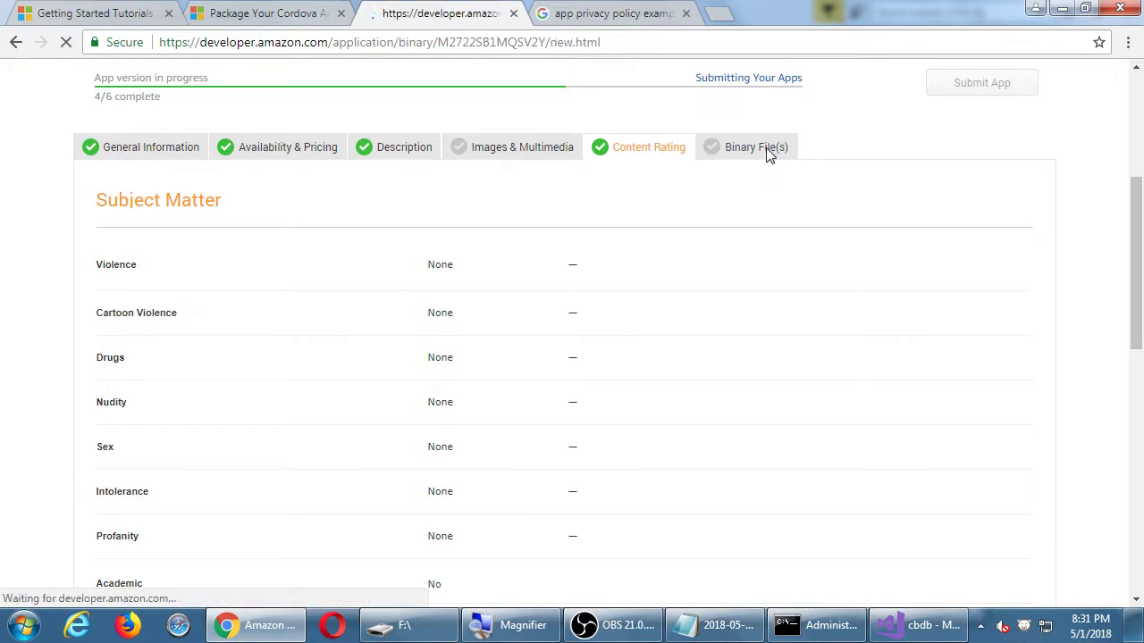
pyautogui.scroll(-2, 950, 403)
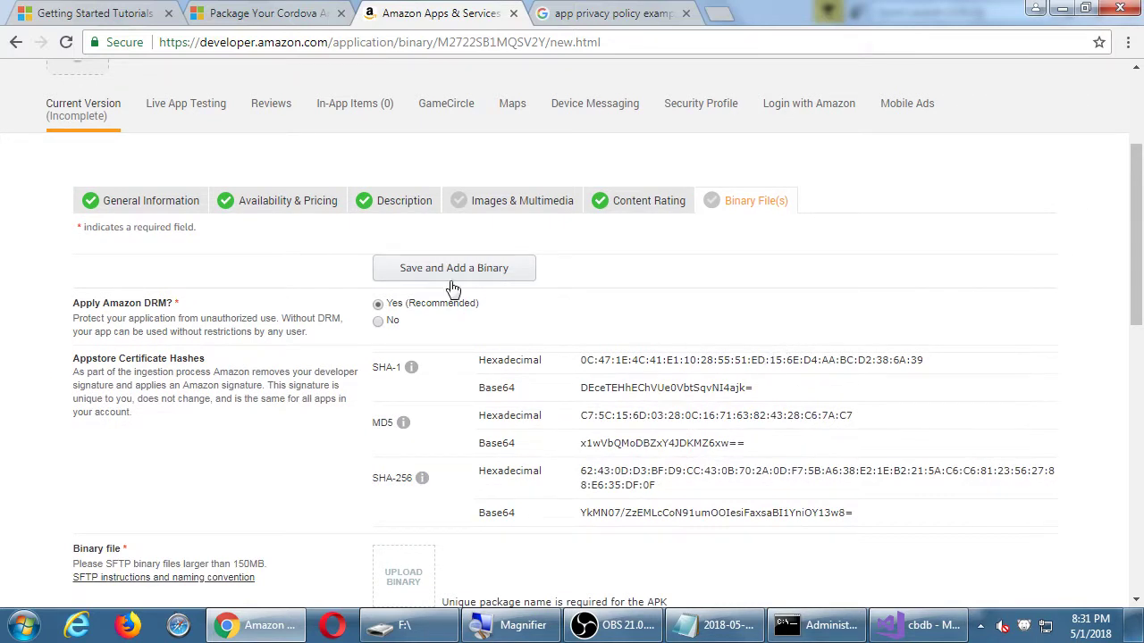
pyautogui.scroll(-10, 453, 288)
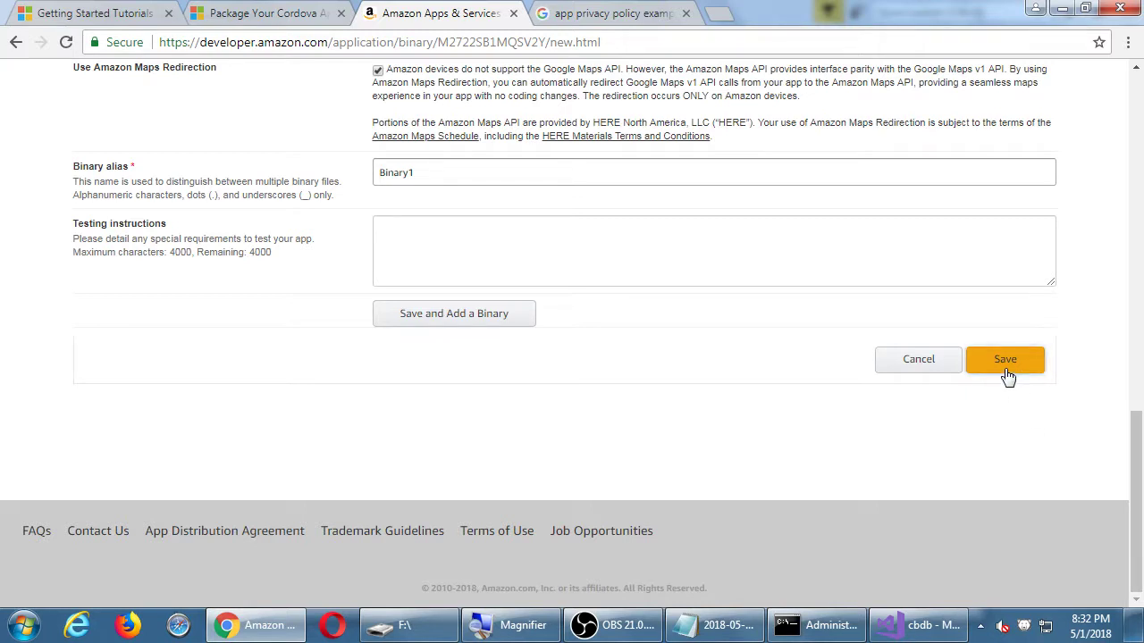
pyautogui.click(1008, 376)
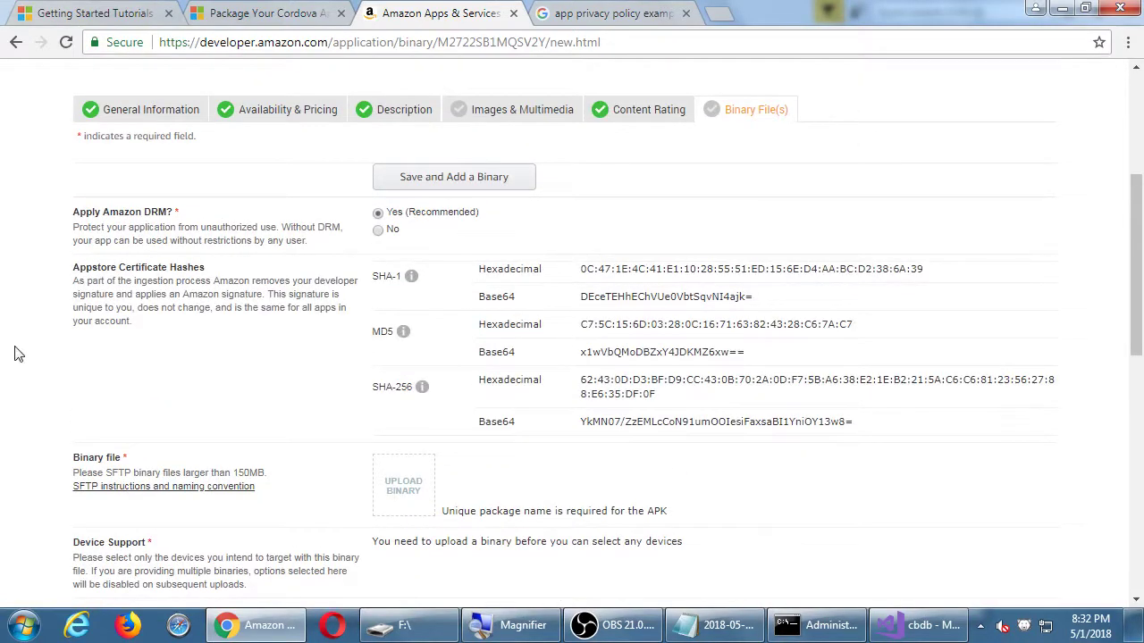
pyautogui.scroll(1, 43, 235)
pyautogui.scroll(-1, 46, 237)
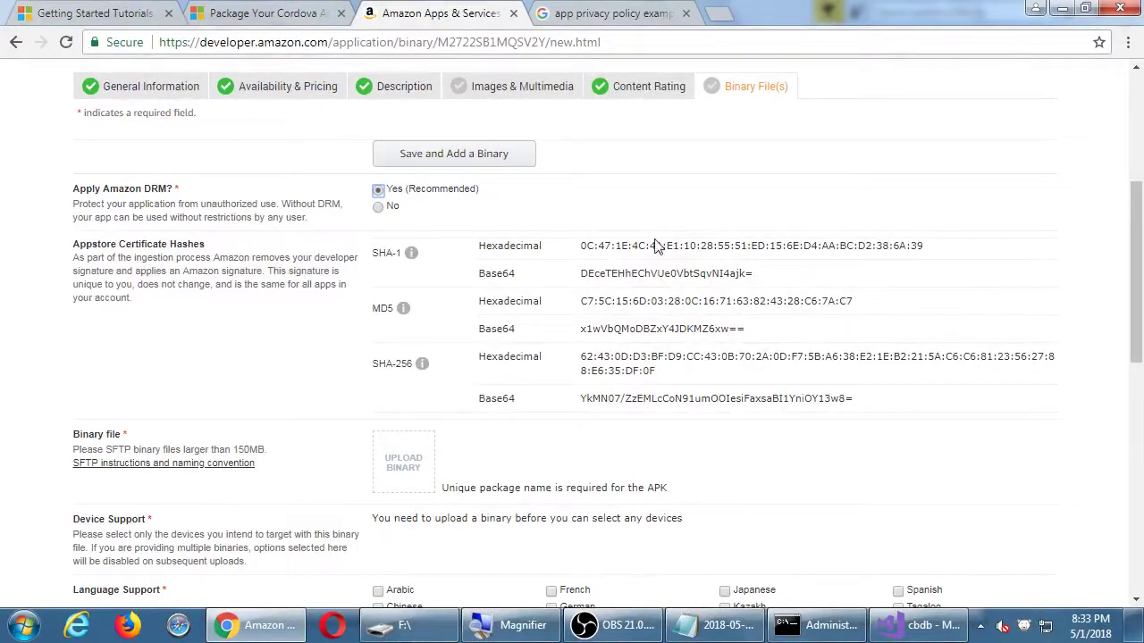
pyautogui.moveTo(644, 246); pyautogui.dragTo(696, 398)
pyautogui.moveTo(666, 246); pyautogui.dragTo(728, 374)
pyautogui.click(738, 374)
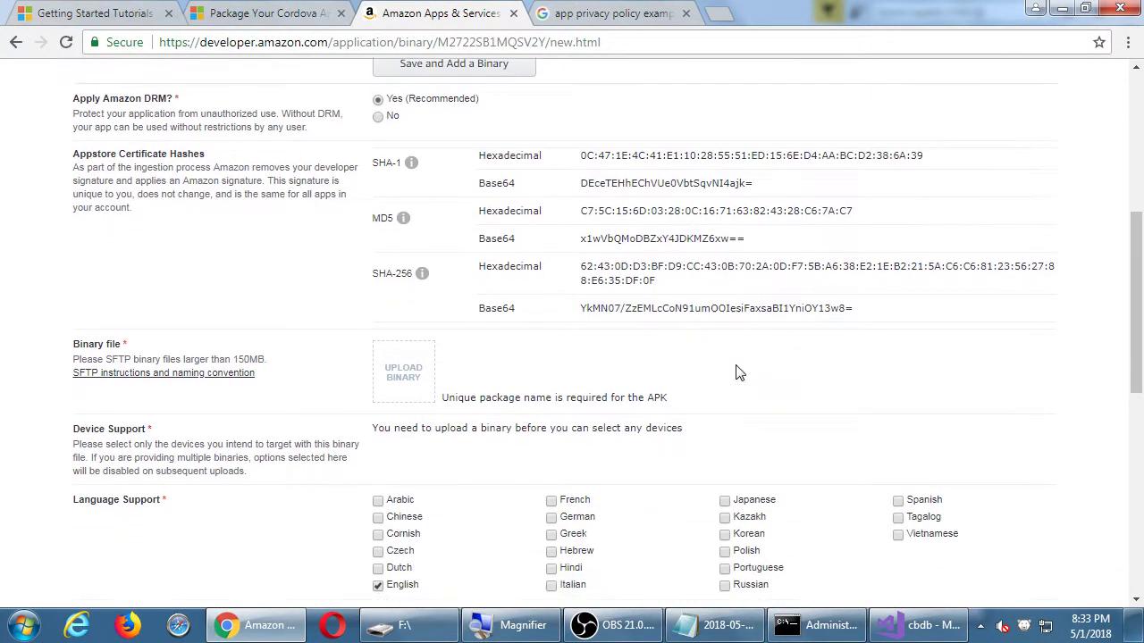
pyautogui.scroll(-1, 59, 375)
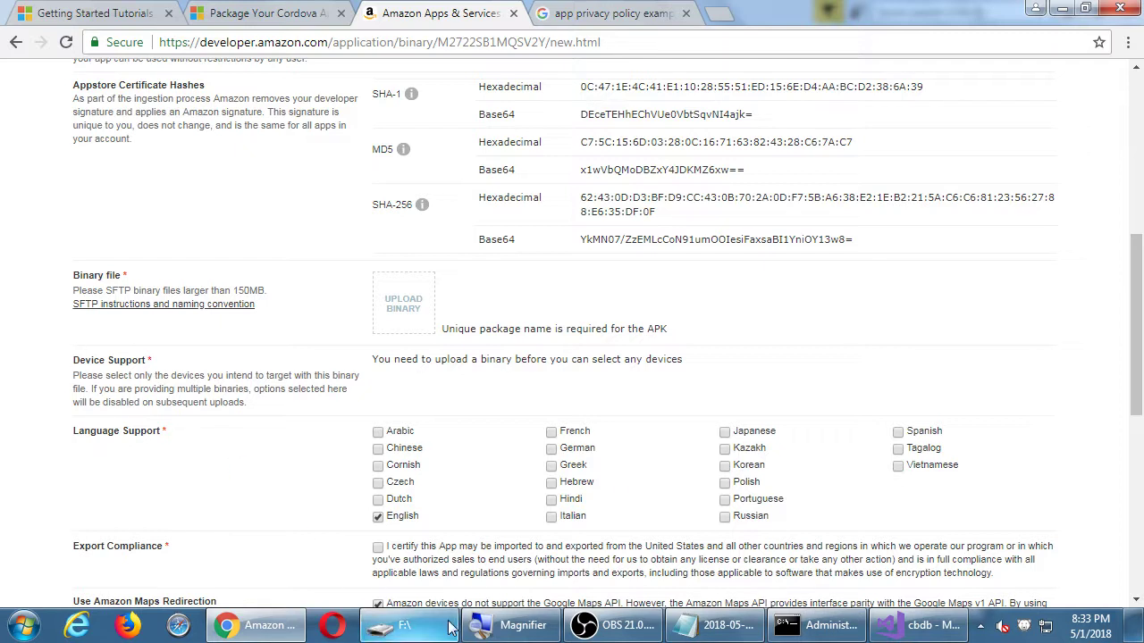
# Drag smith-cbdb.apk from the F:\ Explorer window onto the UPLOAD BINARY box.
pyautogui.click(420, 630)
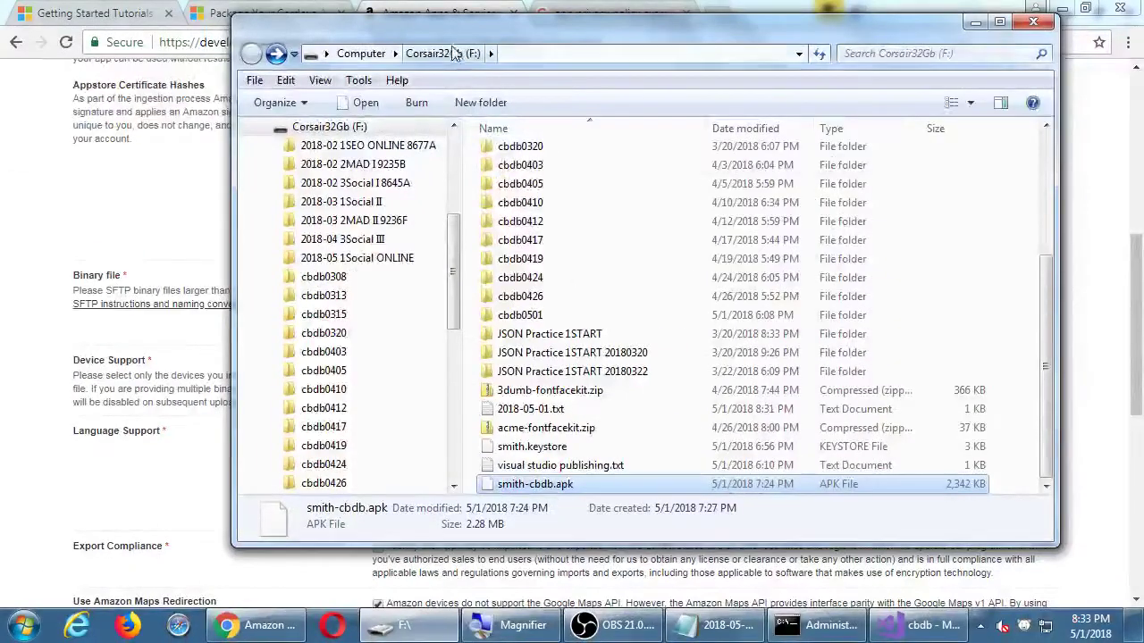
pyautogui.moveTo(460, 47); pyautogui.dragTo(898, 44)
pyautogui.moveTo(949, 493); pyautogui.dragTo(405, 304)
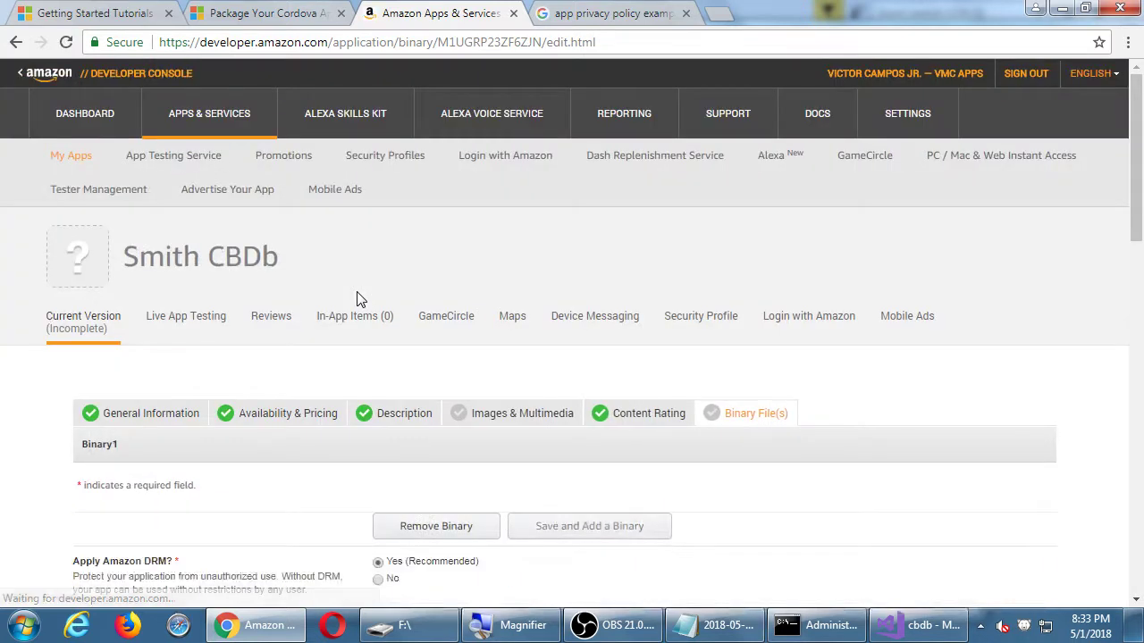
# Scroll through smith-cbdb.apk's manifest details down to the Device Support table.
pyautogui.scroll(-5, 356, 299)
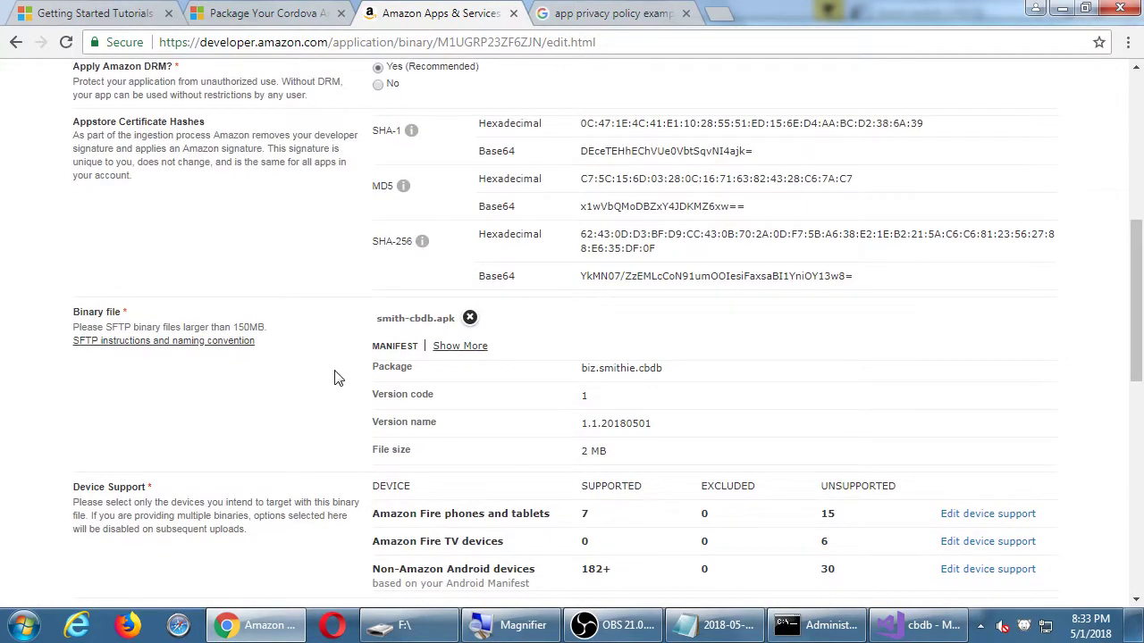
pyautogui.scroll(-1, 336, 378)
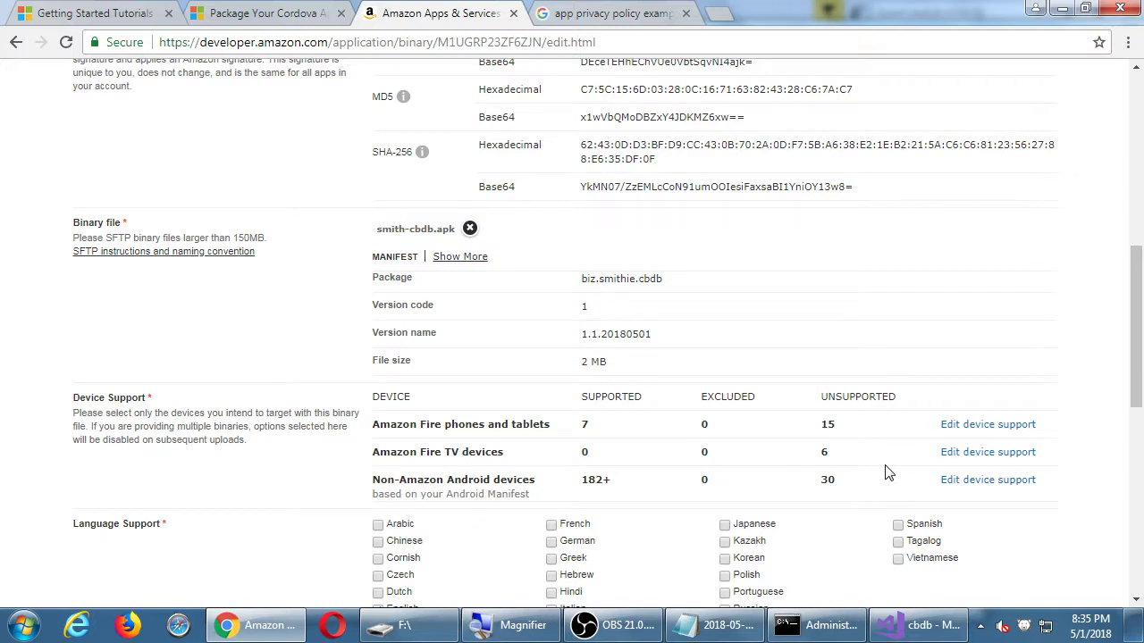
# Certify export compliance for the smith-cbdb.apk binary, leaving the checkbox ticked.
pyautogui.scroll(-2, 887, 470)
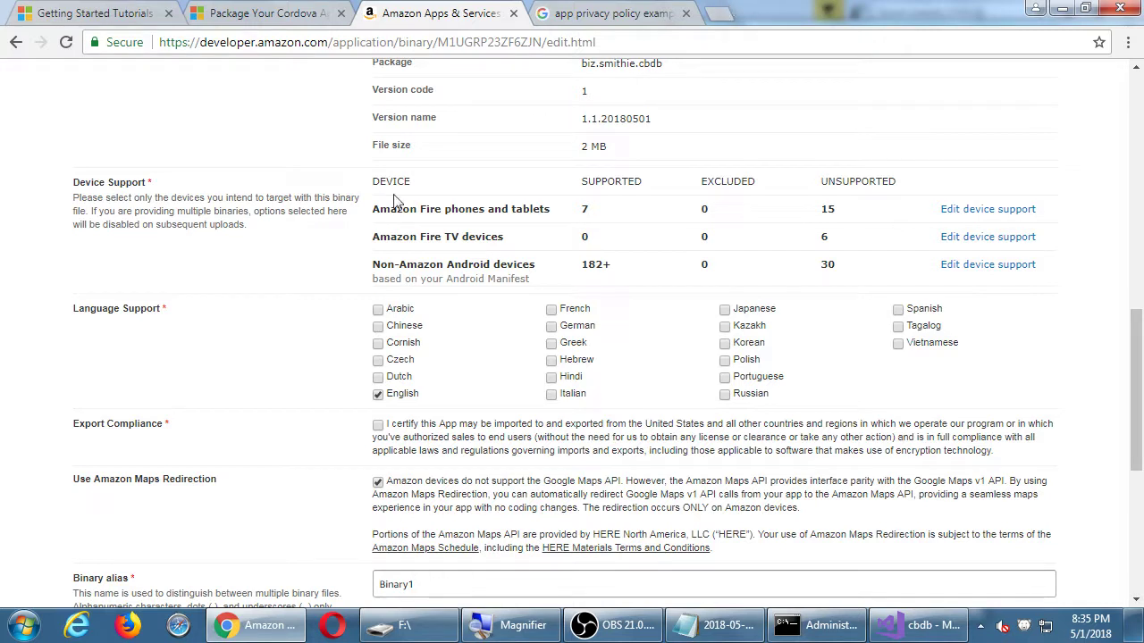
pyautogui.click(376, 427)
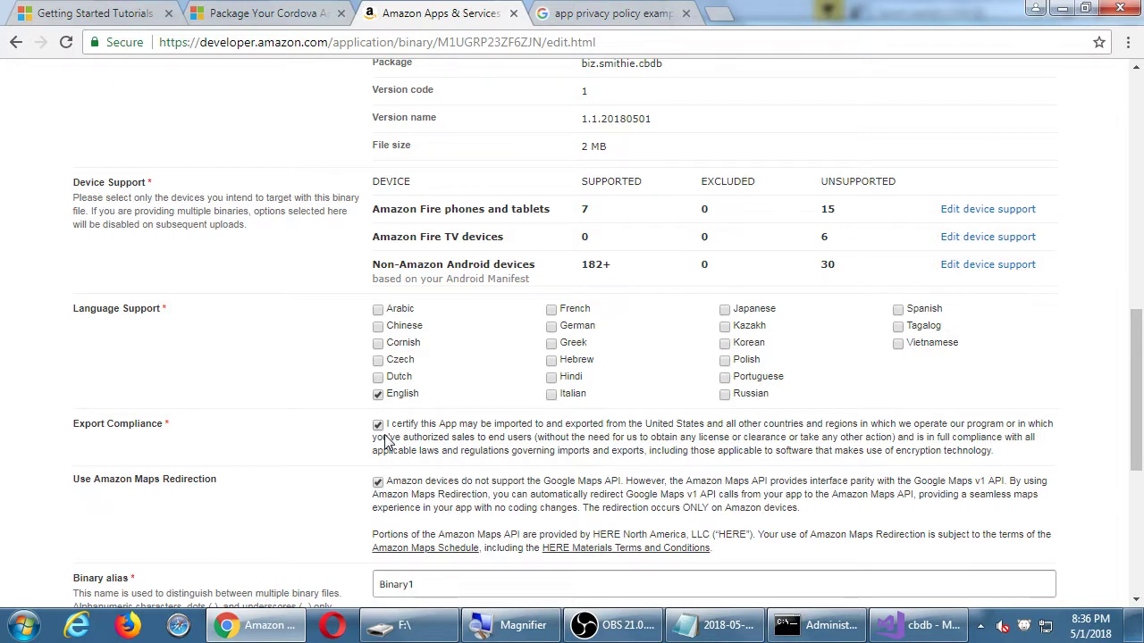
pyautogui.doubleClick(926, 451)
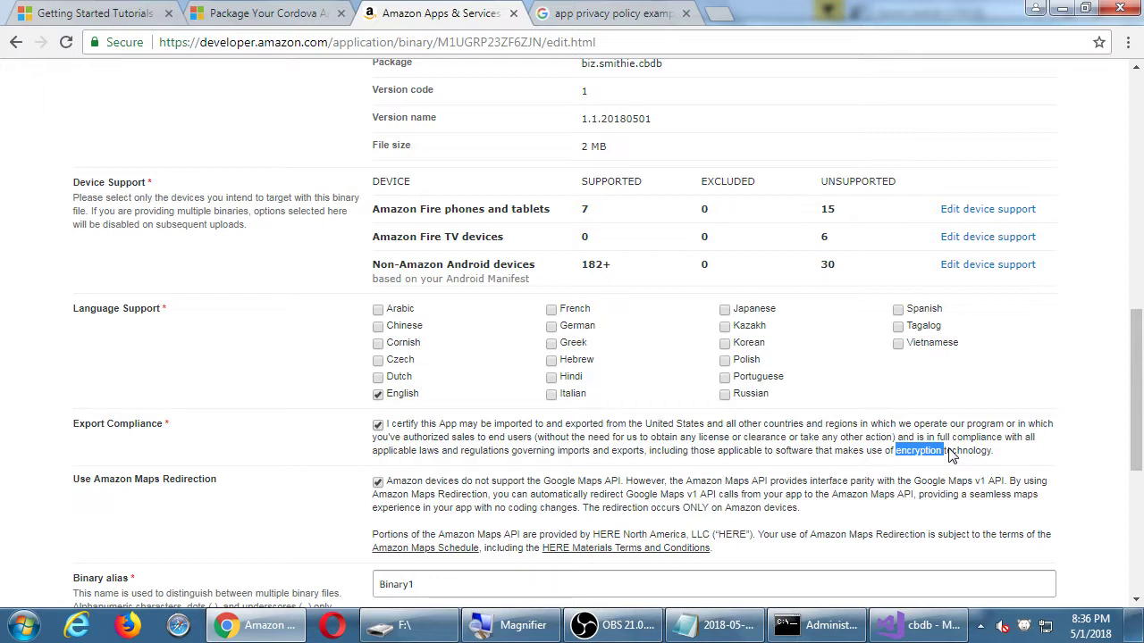
pyautogui.click(304, 425)
pyautogui.click(377, 428)
pyautogui.click(376, 428)
pyautogui.click(376, 427)
pyautogui.click(375, 428)
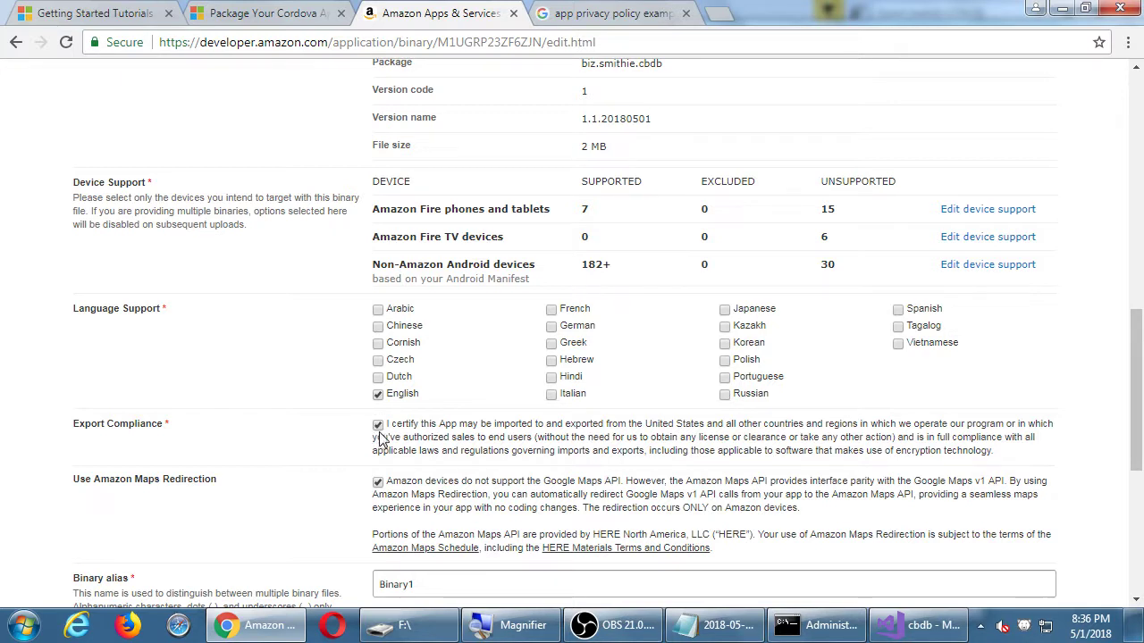
# Keep Binary1 as the alias, leave testing instructions blank, and save the binary settings.
pyautogui.scroll(-2, 563, 403)
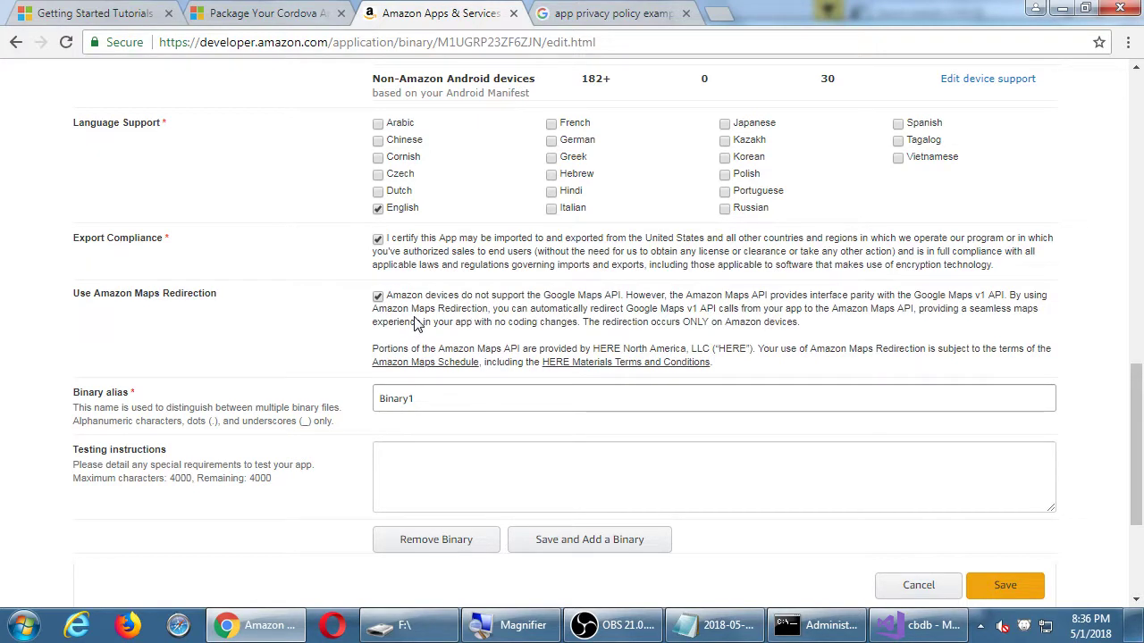
pyautogui.scroll(-1, 416, 323)
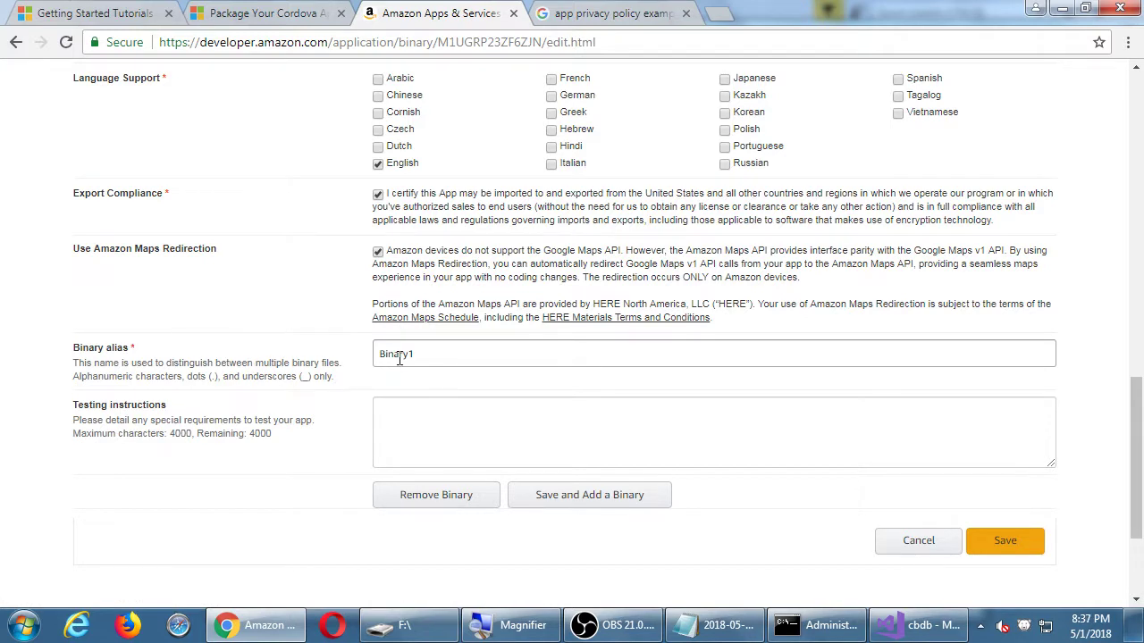
pyautogui.doubleClick(400, 355)
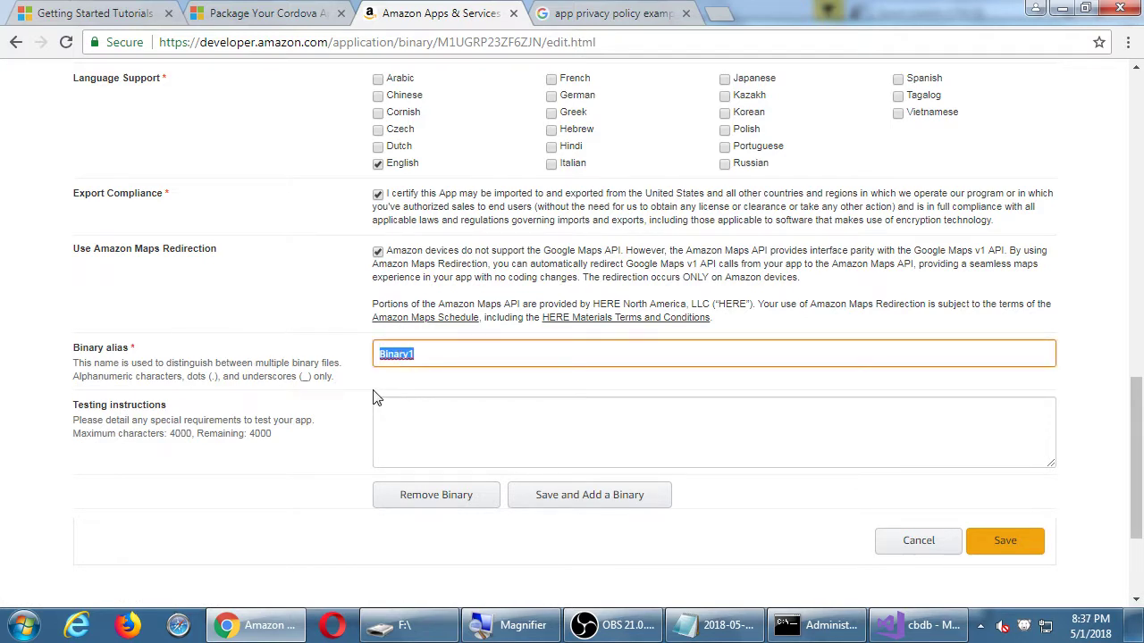
pyautogui.click(563, 358)
pyautogui.click(421, 430)
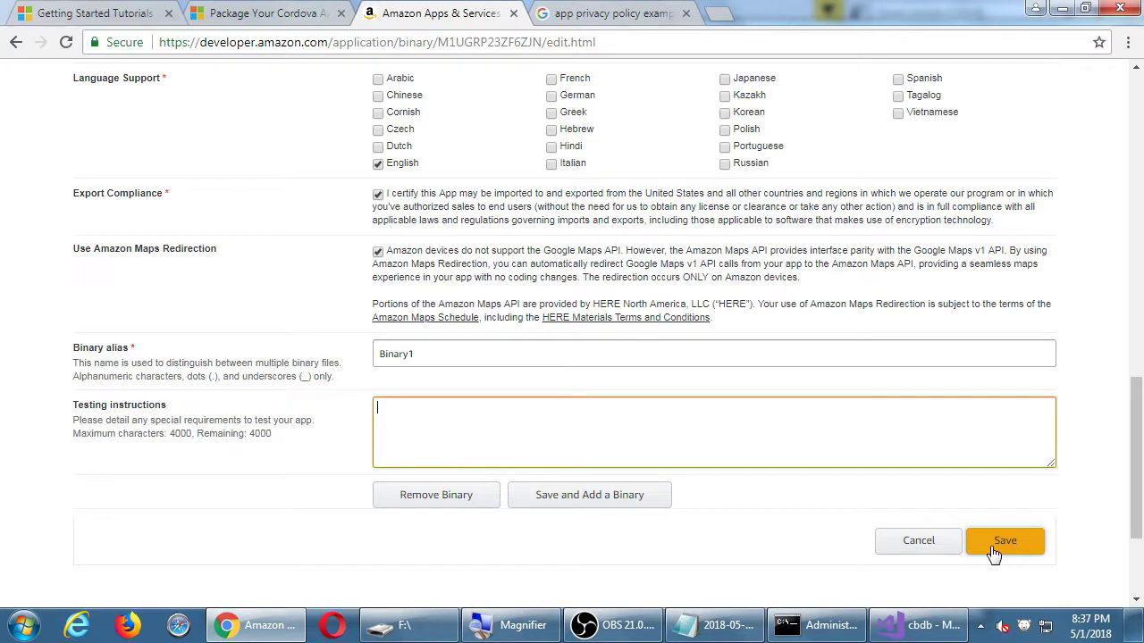
pyautogui.click(994, 554)
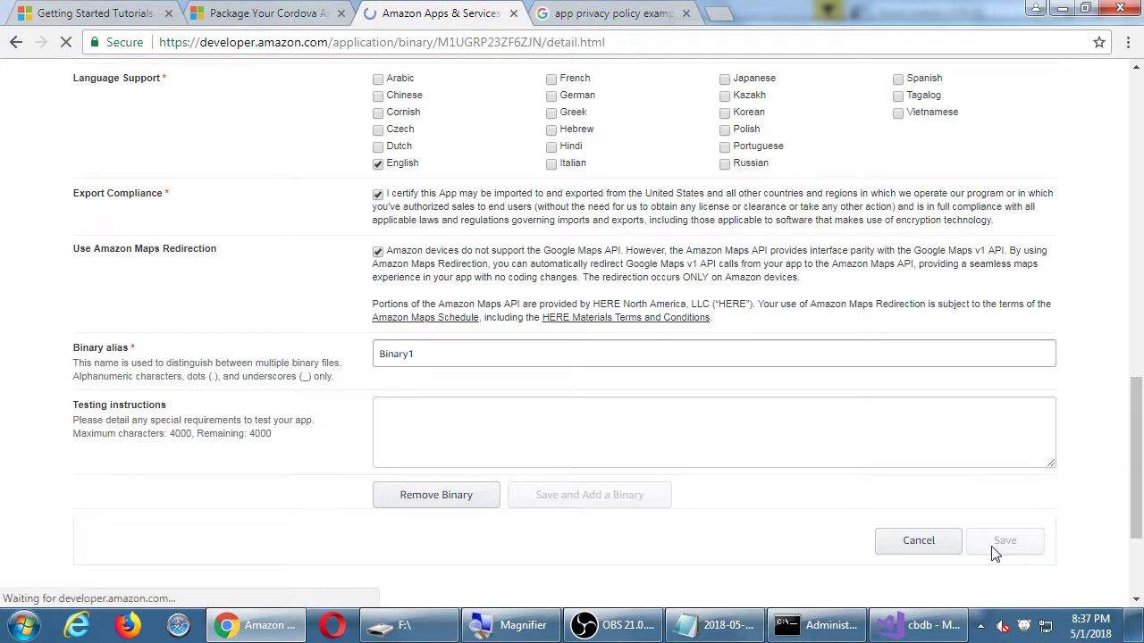
# Review the saved binary details, then move on to the empty Images & Multimedia section.
pyautogui.scroll(-4, 994, 554)
pyautogui.scroll(-6, 995, 554)
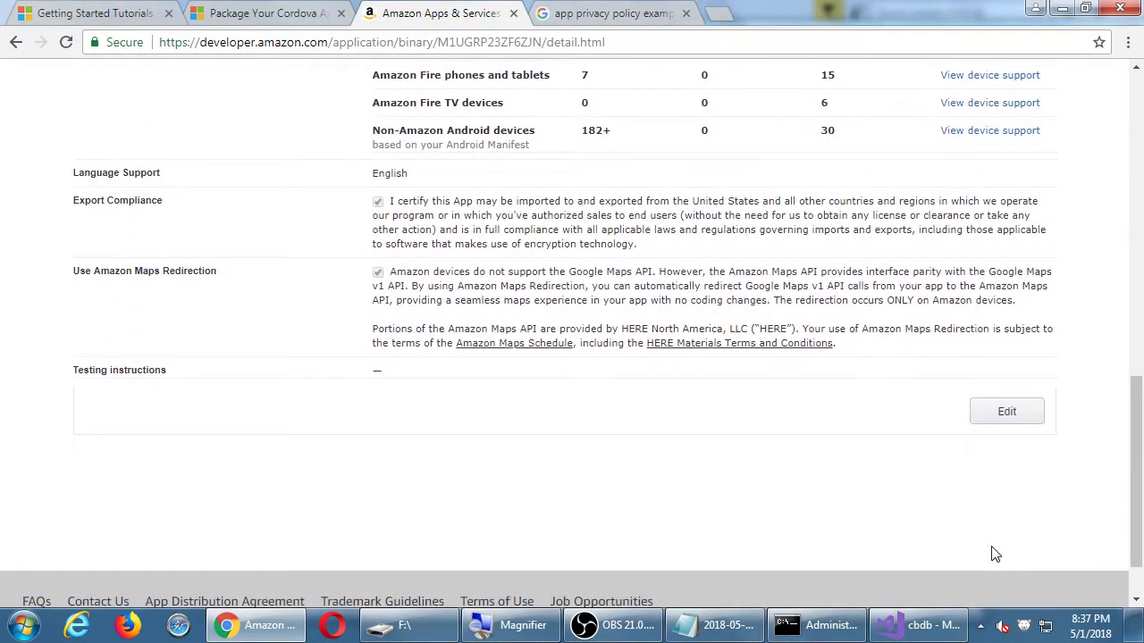
pyautogui.scroll(6, 994, 554)
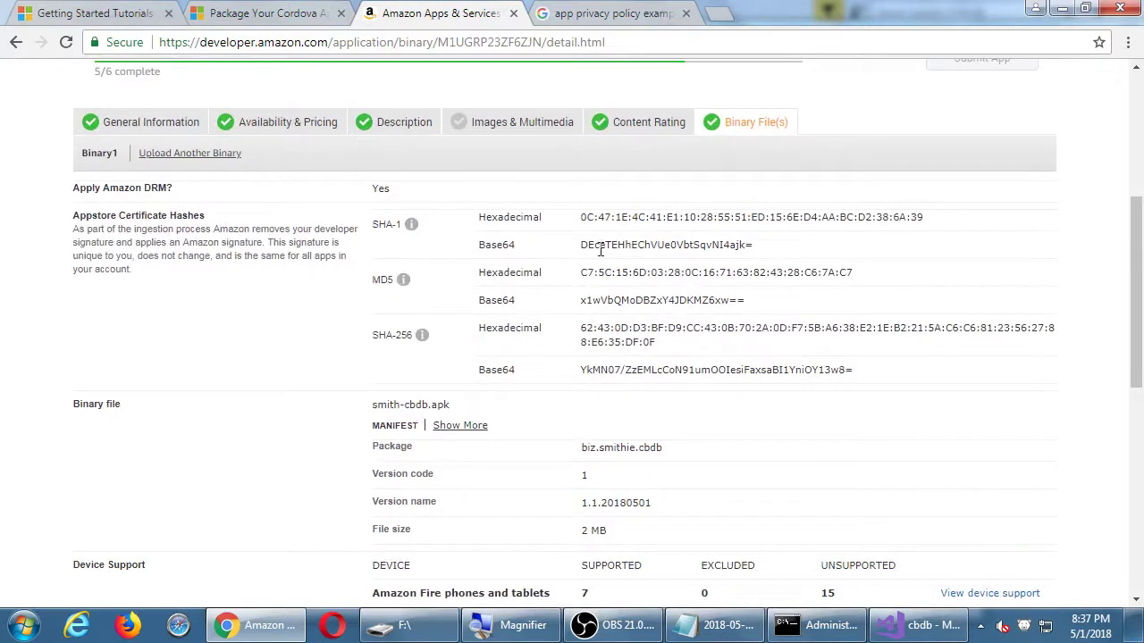
pyautogui.click(505, 127)
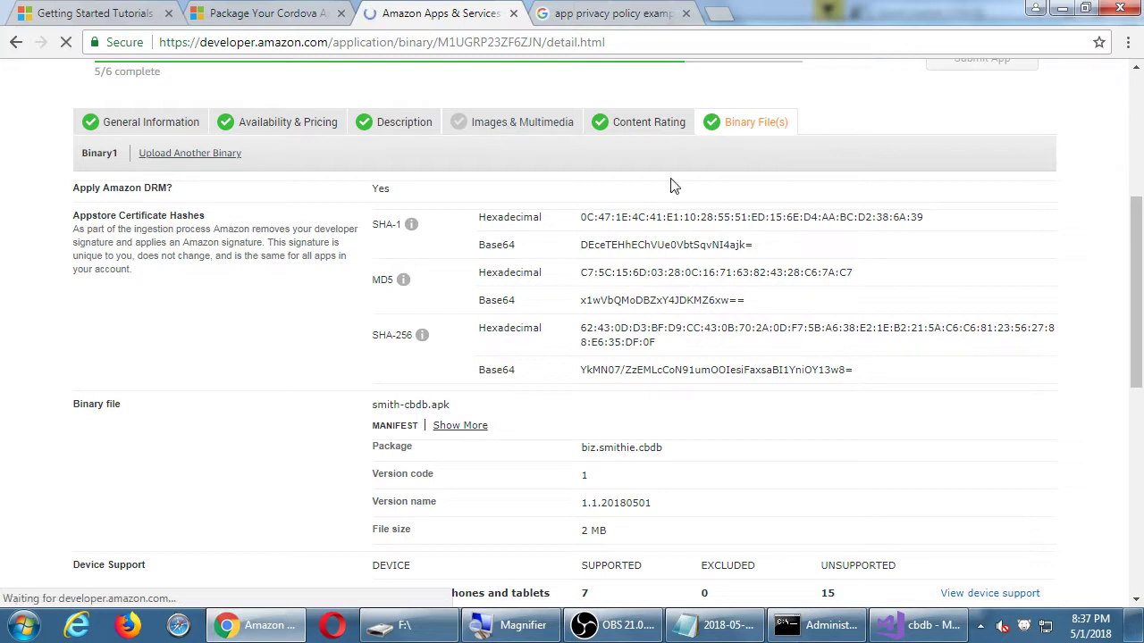
pyautogui.scroll(-4, 1013, 227)
pyautogui.scroll(-2, 1016, 231)
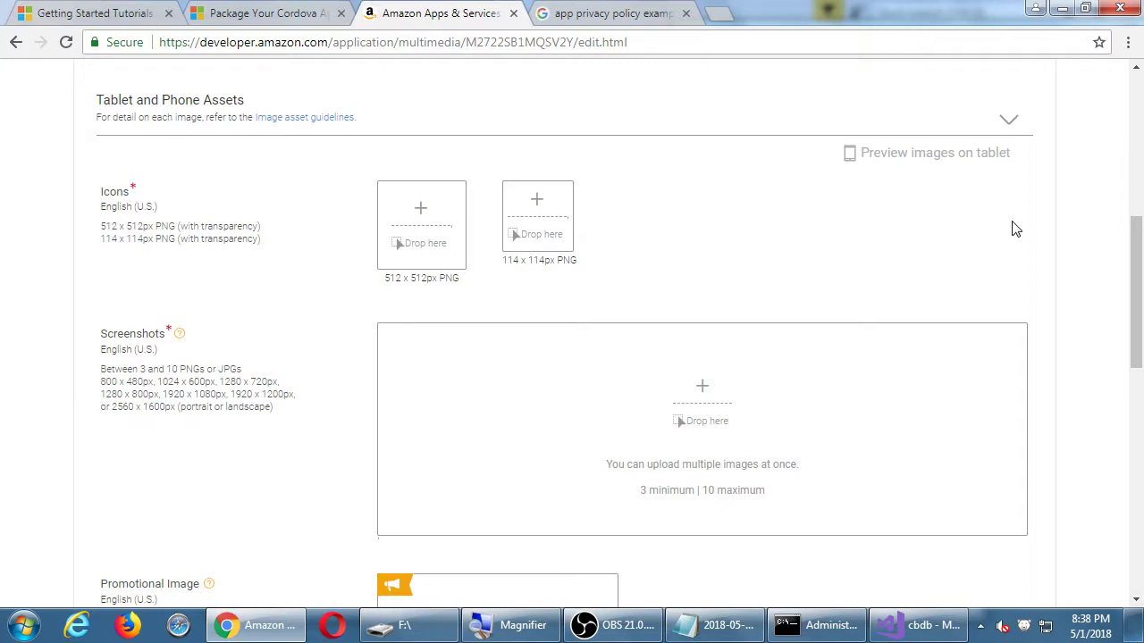
pyautogui.scroll(-5, 1037, 219)
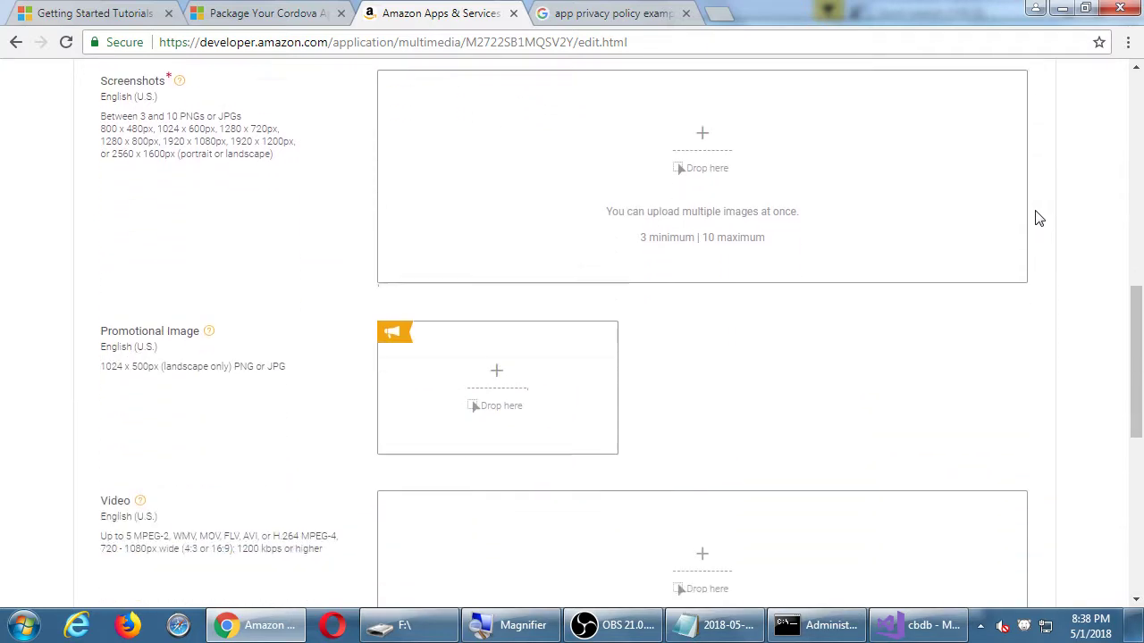
pyautogui.scroll(-4, 1037, 219)
pyautogui.scroll(4, 1037, 219)
pyautogui.scroll(1, 1037, 219)
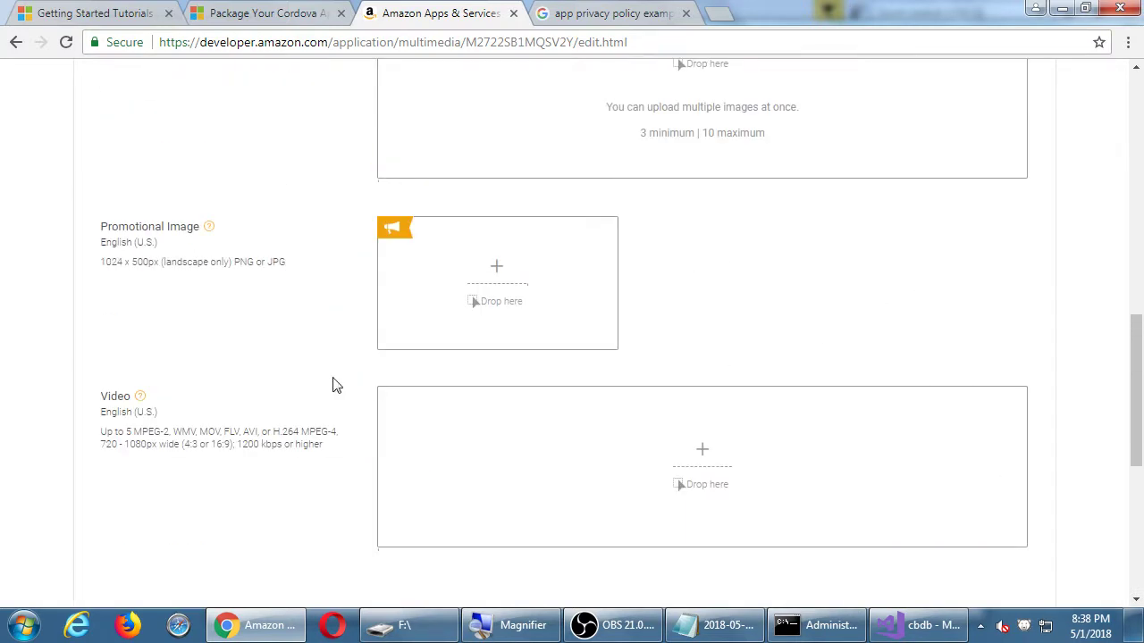
pyautogui.scroll(-2, 354, 410)
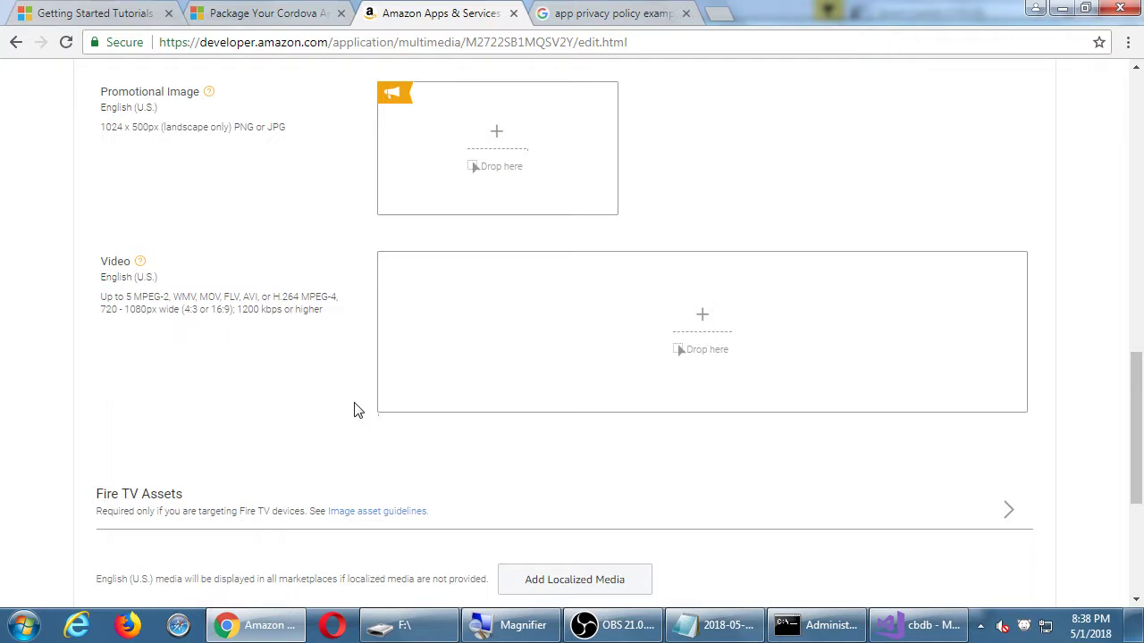
pyautogui.scroll(5, 353, 411)
pyautogui.scroll(1, 354, 410)
pyautogui.scroll(-1, 351, 409)
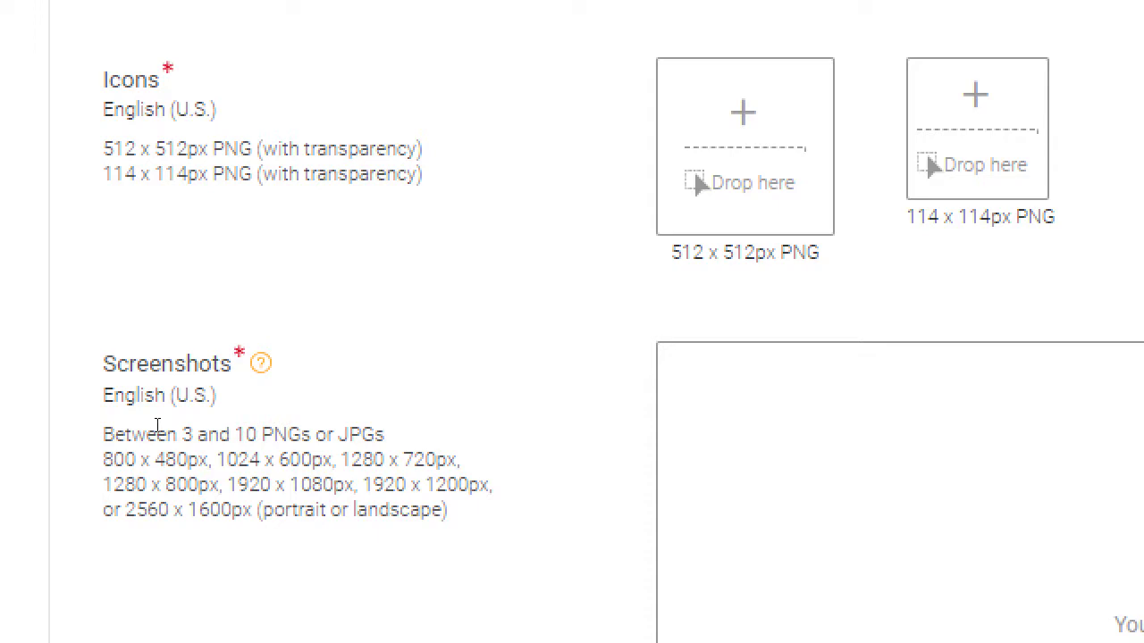
pyautogui.scroll(-1, 271, 356)
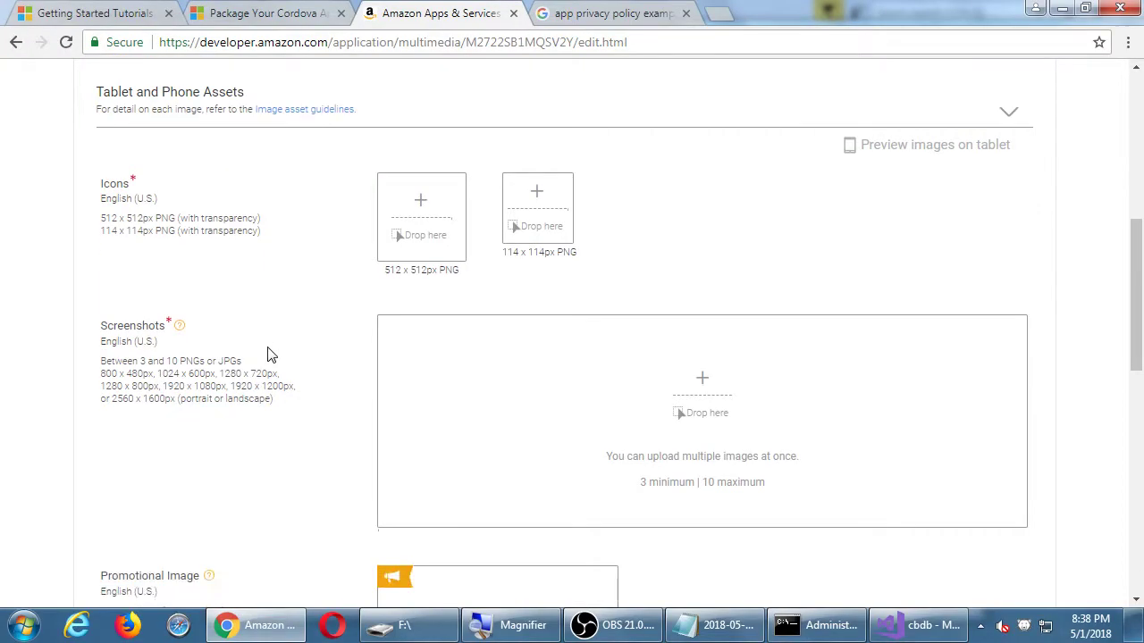
pyautogui.scroll(-2, 271, 356)
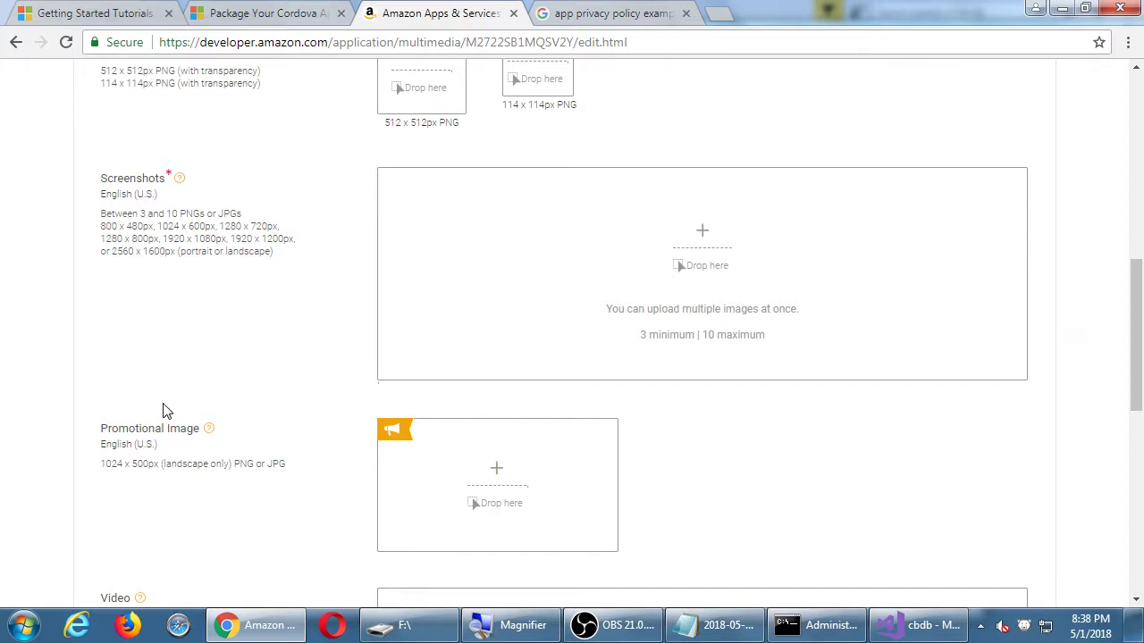
pyautogui.scroll(-2, 211, 383)
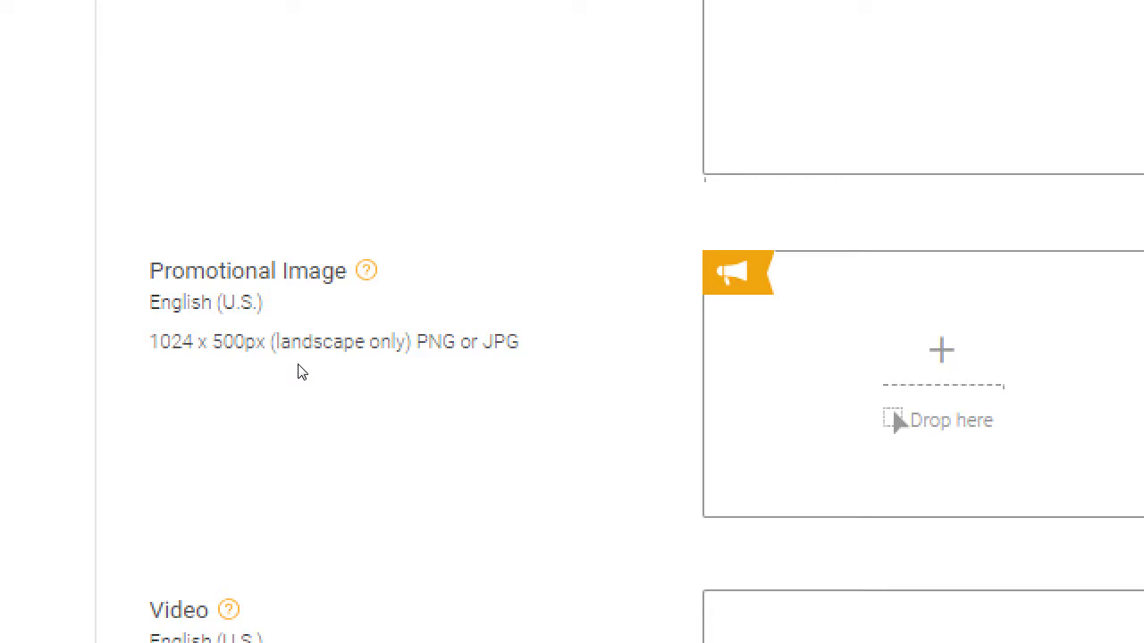
pyautogui.scroll(-4, 335, 416)
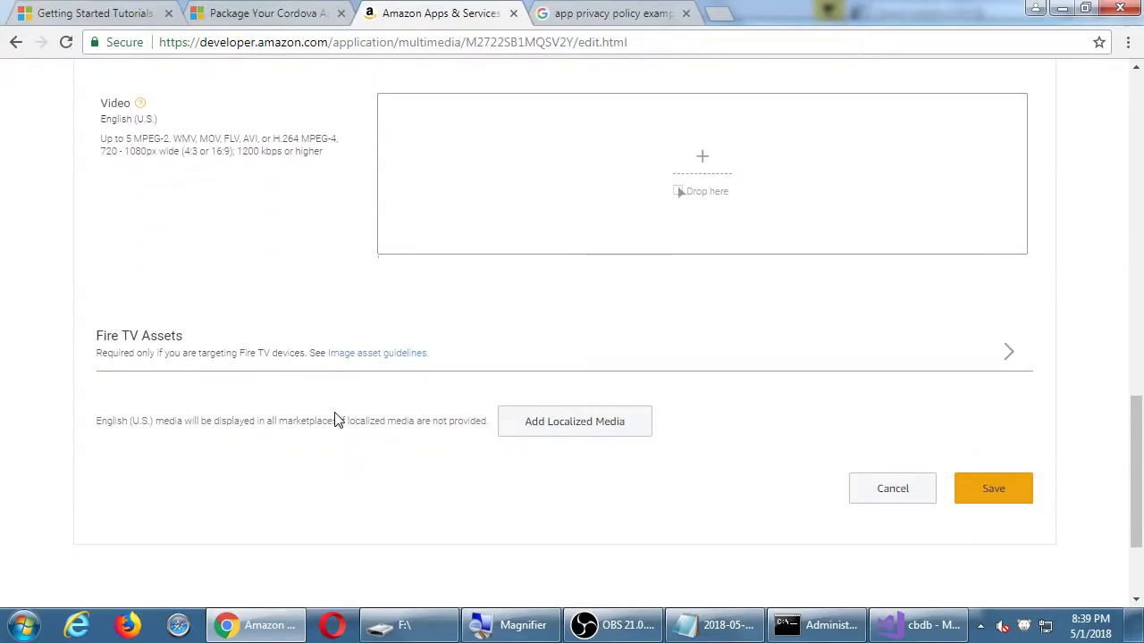
pyautogui.scroll(-2, 336, 420)
pyautogui.scroll(10, 334, 417)
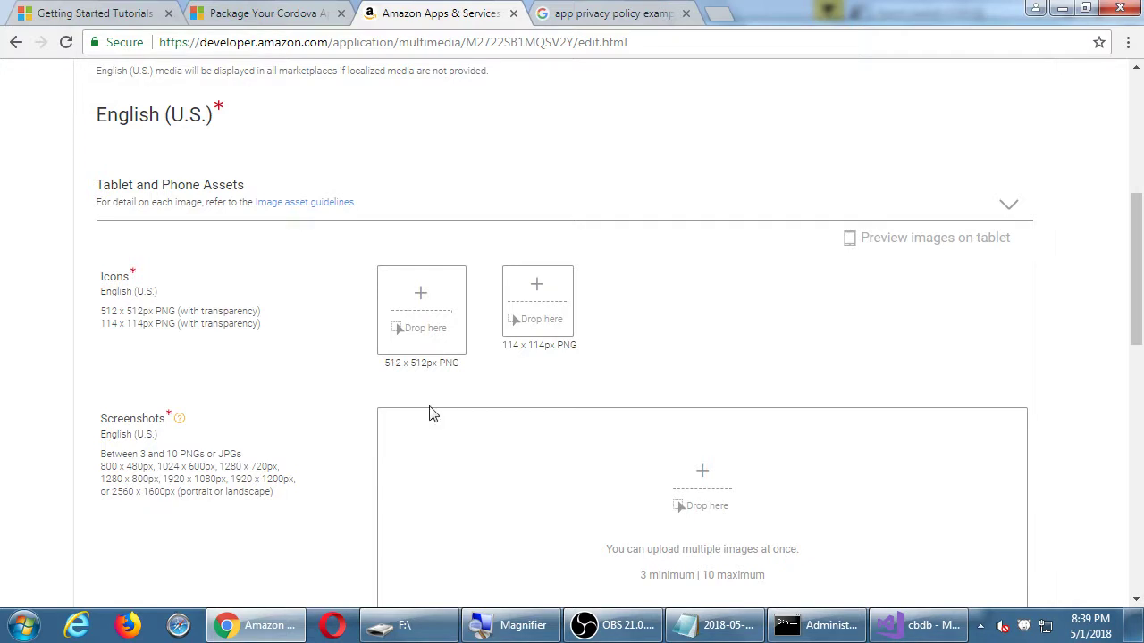
# Add an indented two-line 'Re: Screenshots…' note under '5. Publish' in Notepad.
pyautogui.click(707, 625)
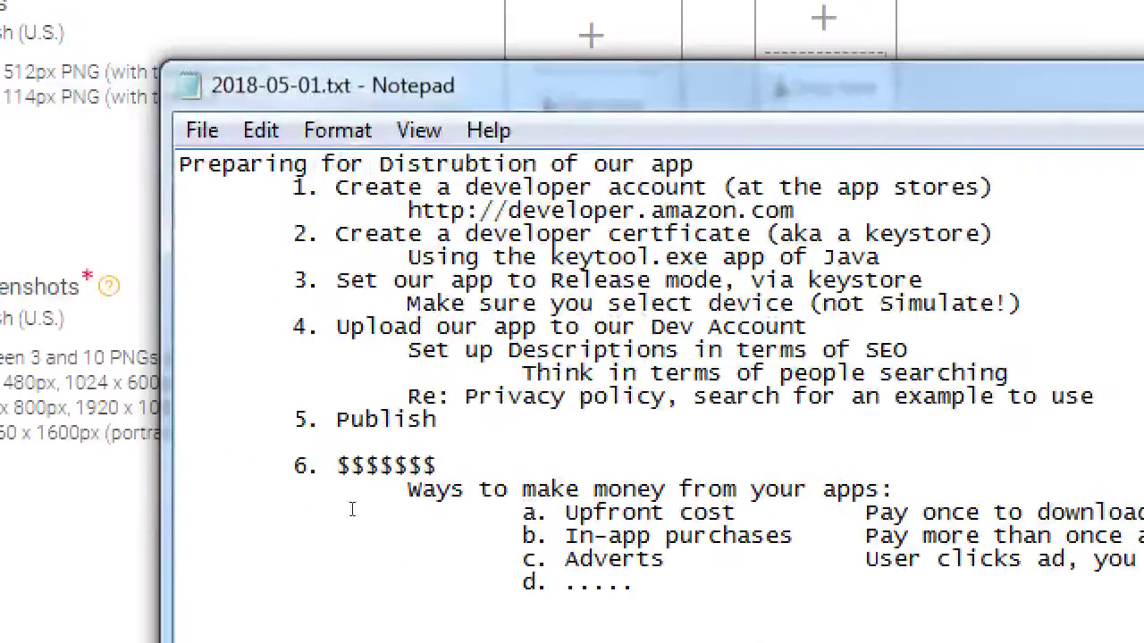
pyautogui.press('Down')
pyautogui.press('Down')
pyautogui.press('Tab')
pyautogui.press('Tab')
pyautogui.write('Re: Scree')
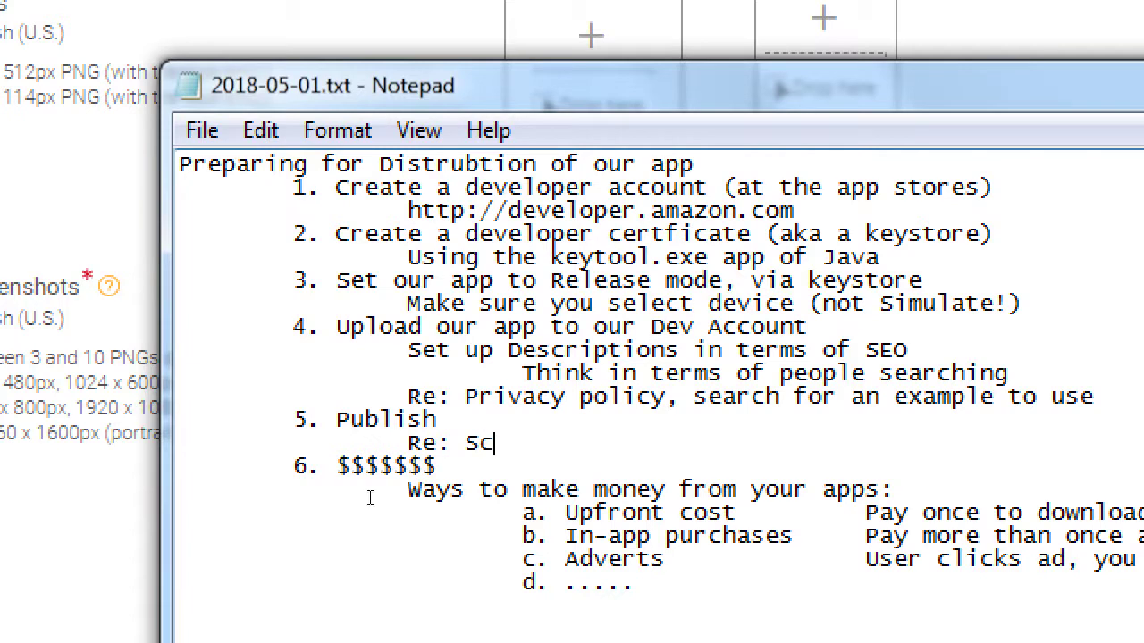
pyautogui.write('nshots, you can')
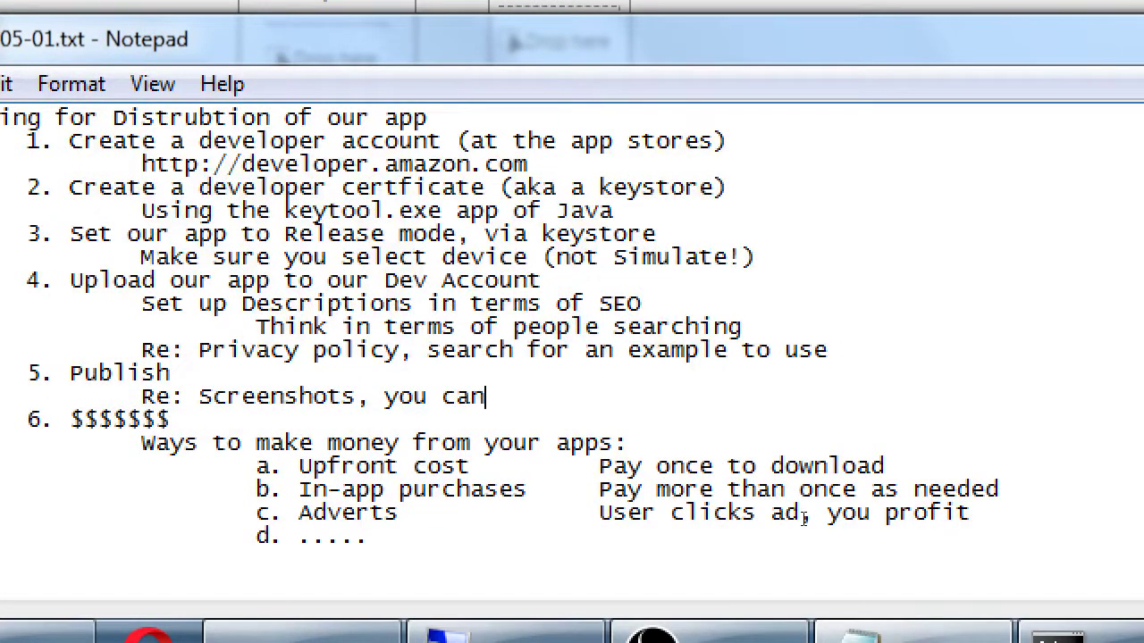
pyautogui.write(' take snapsh')
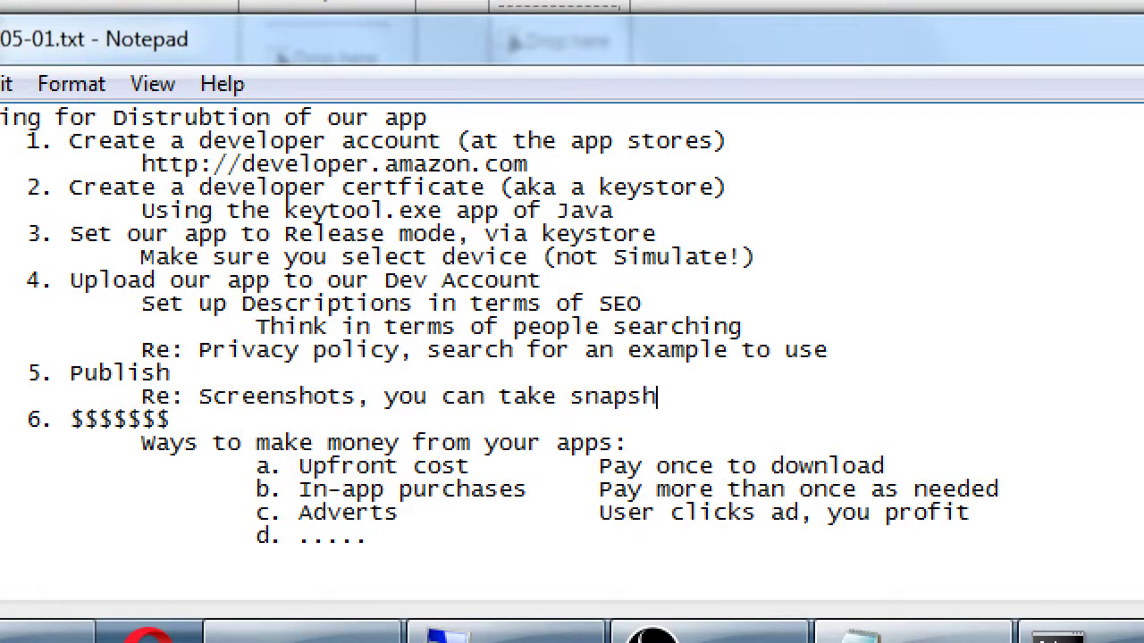
pyautogui.write('ots of the scree')
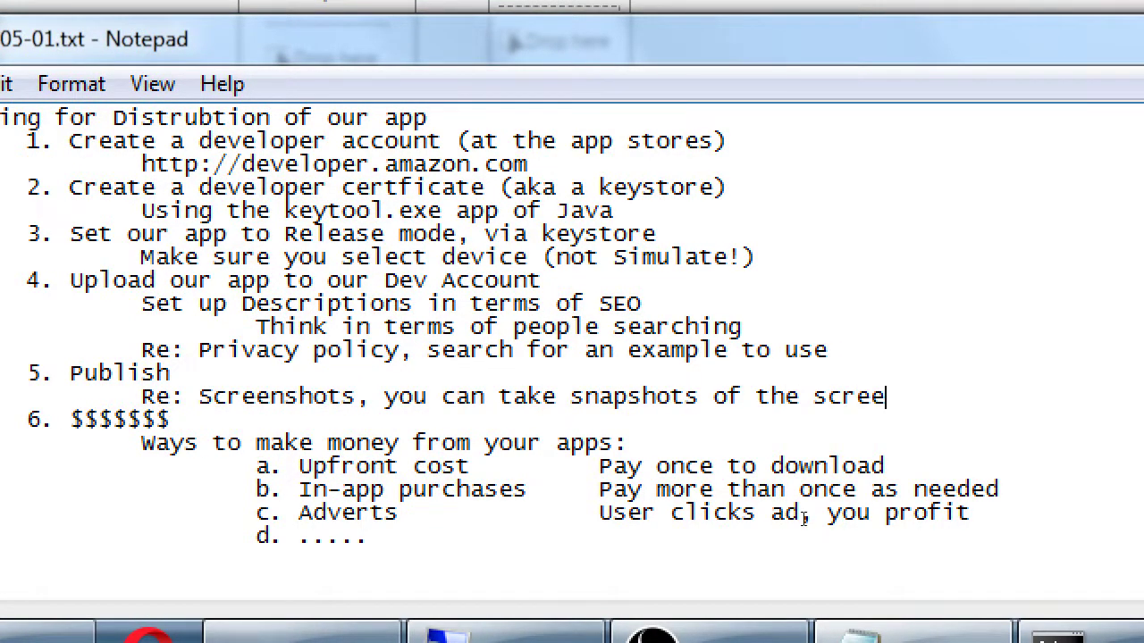
pyautogui.write('ns of your app')
pyautogui.press('Return')
pyautogui.press('Tab')
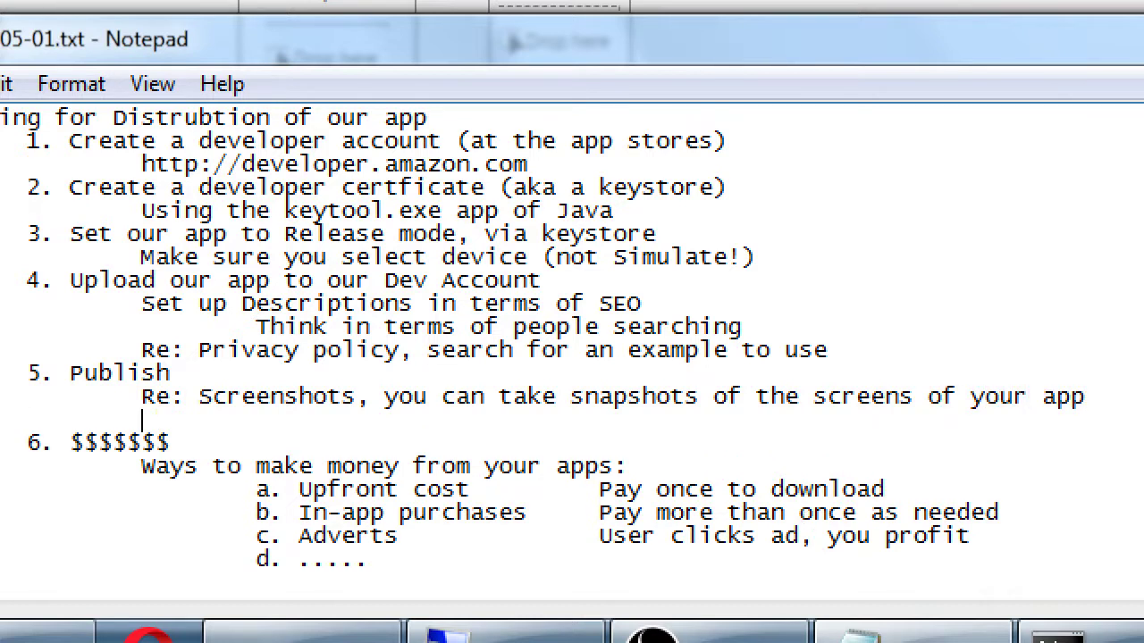
pyautogui.press('Tab')
pyautogui.write('or create g')
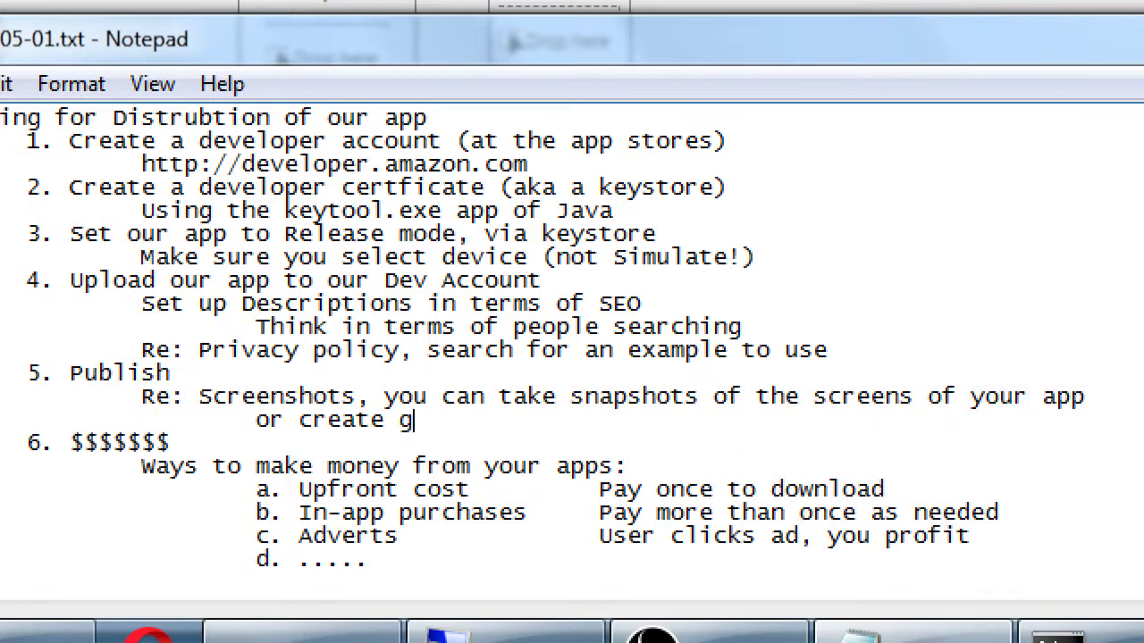
pyautogui.write('rahpics that show')
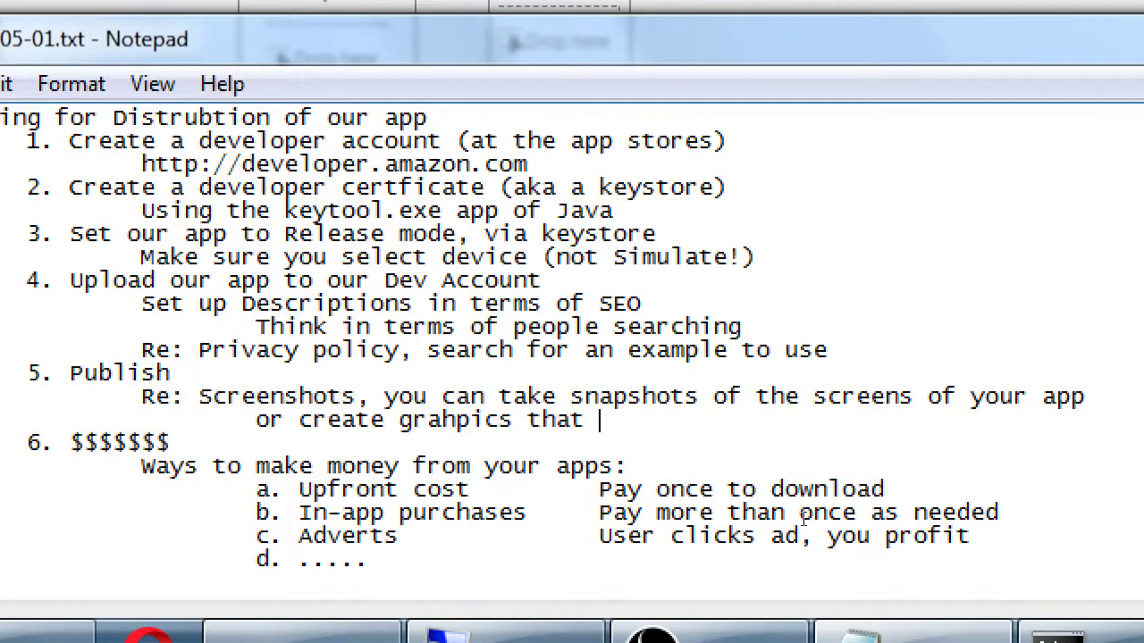
pyautogui.write(' off your app')
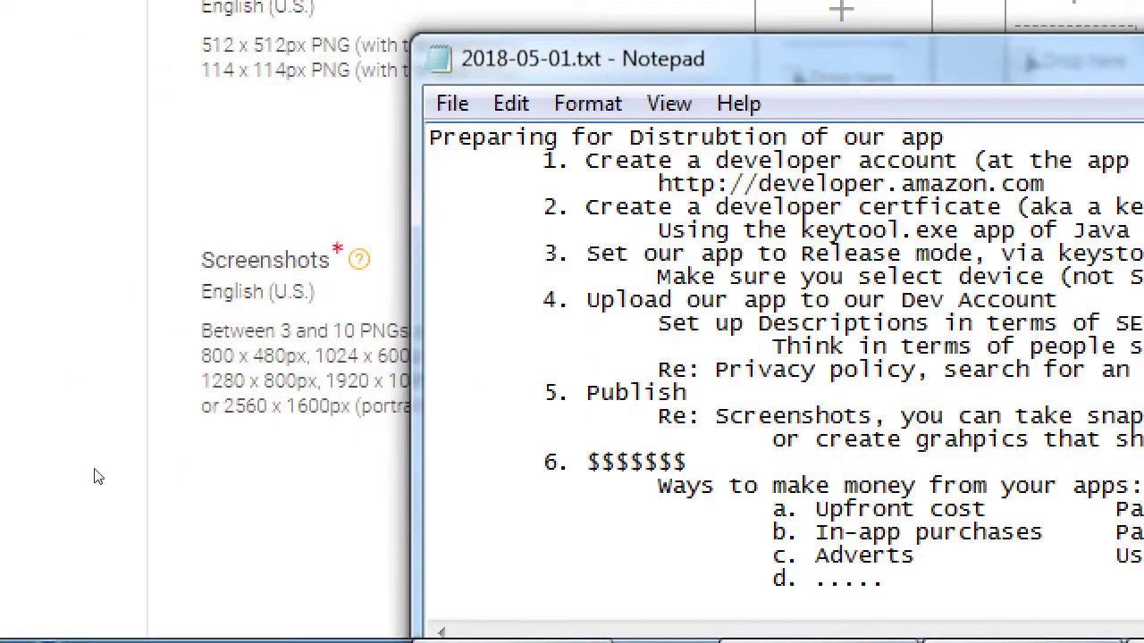
# Make the Notepad notes window narrower.
pyautogui.moveTo(223, 528); pyautogui.dragTo(299, 528)
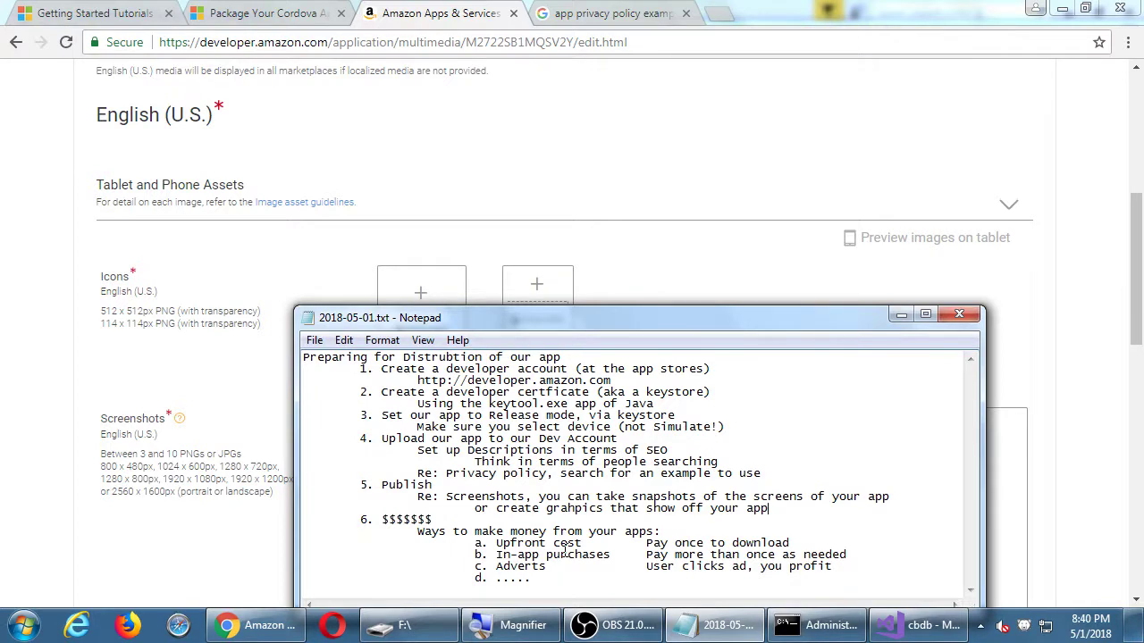
# Inspect the Nexus 7's com.smith.cbdb WebView through DevTools' Remote devices panel.
pyautogui.click(811, 11)
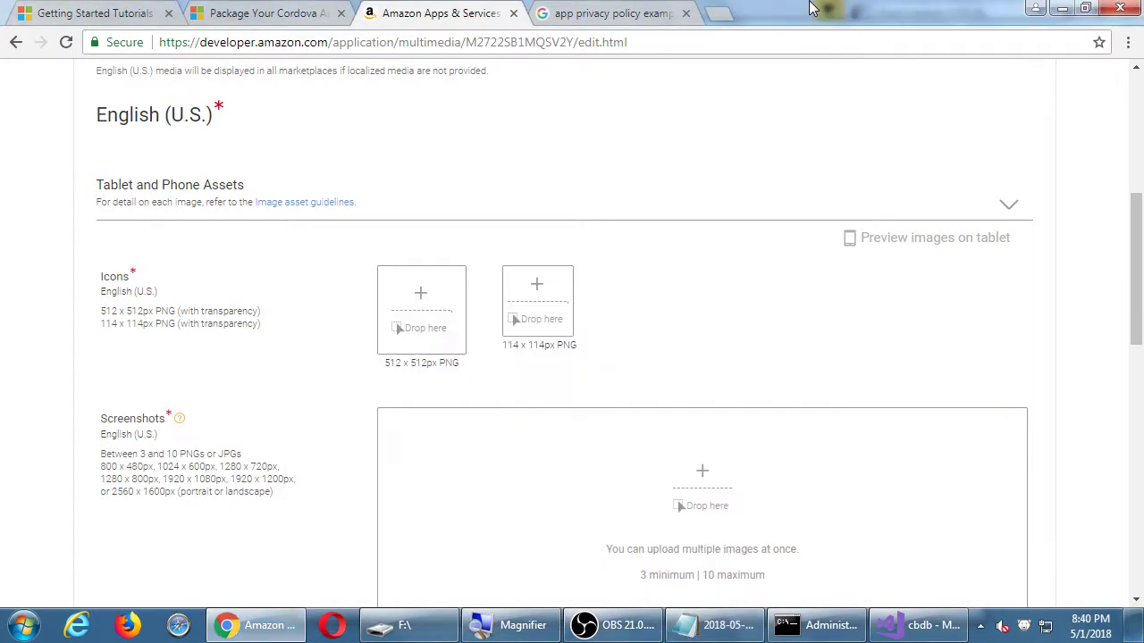
pyautogui.click(638, 18)
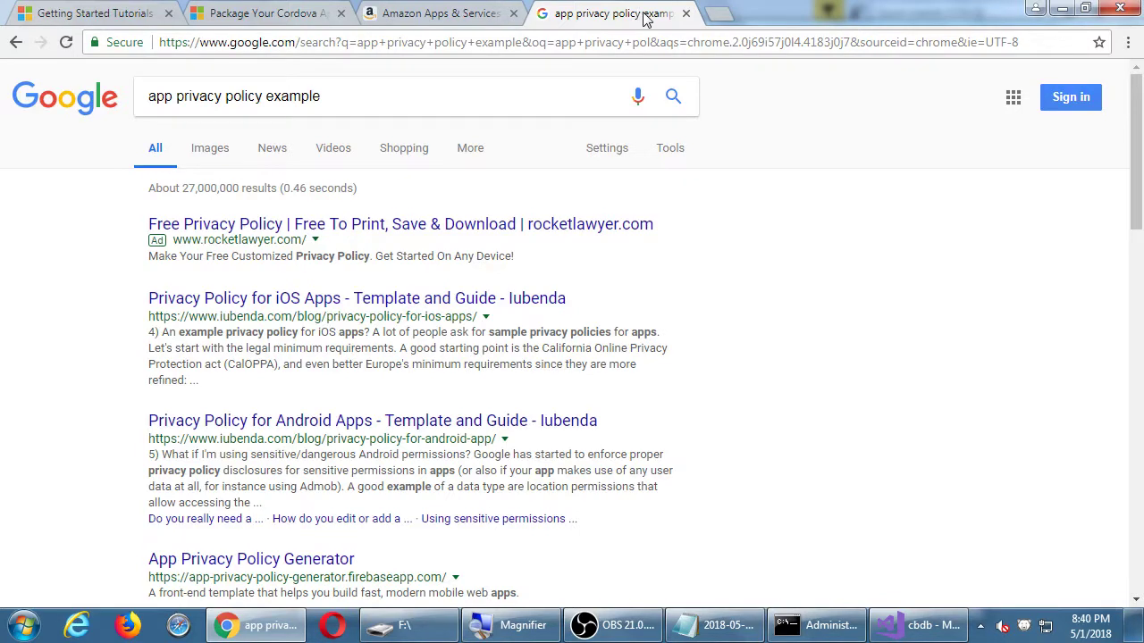
pyautogui.press('F12')
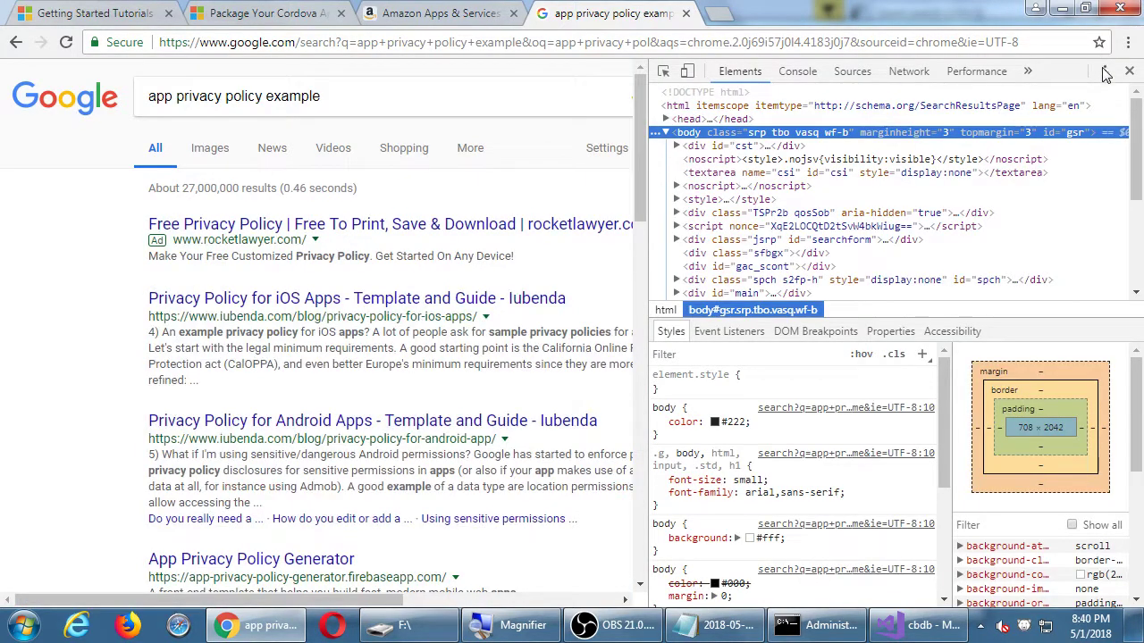
pyautogui.click(1104, 72)
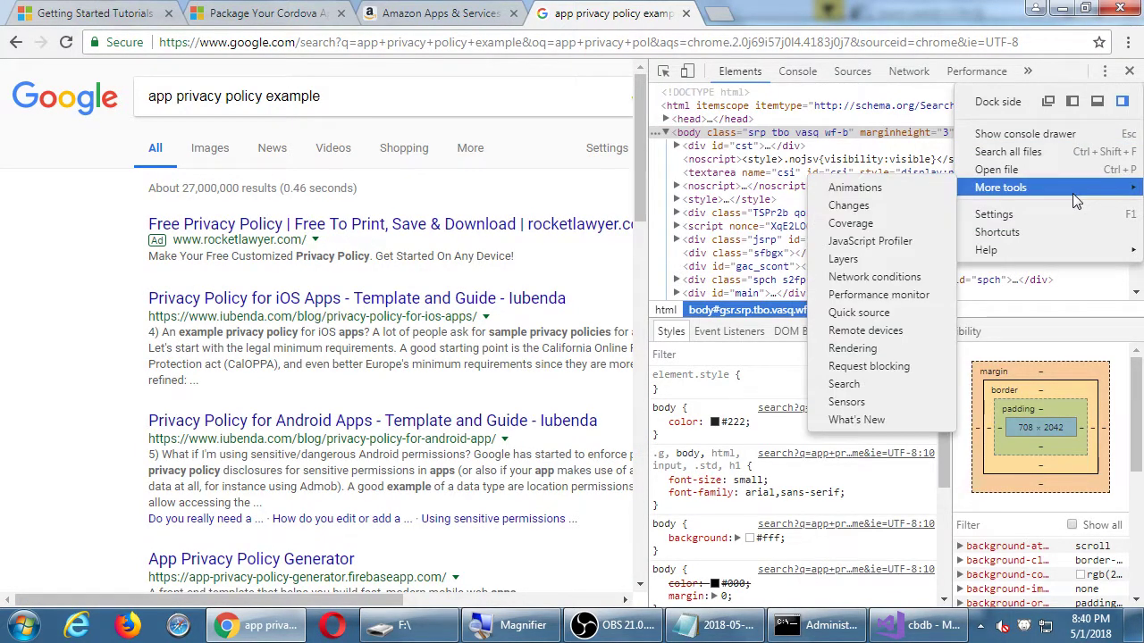
pyautogui.moveTo(1015, 189)
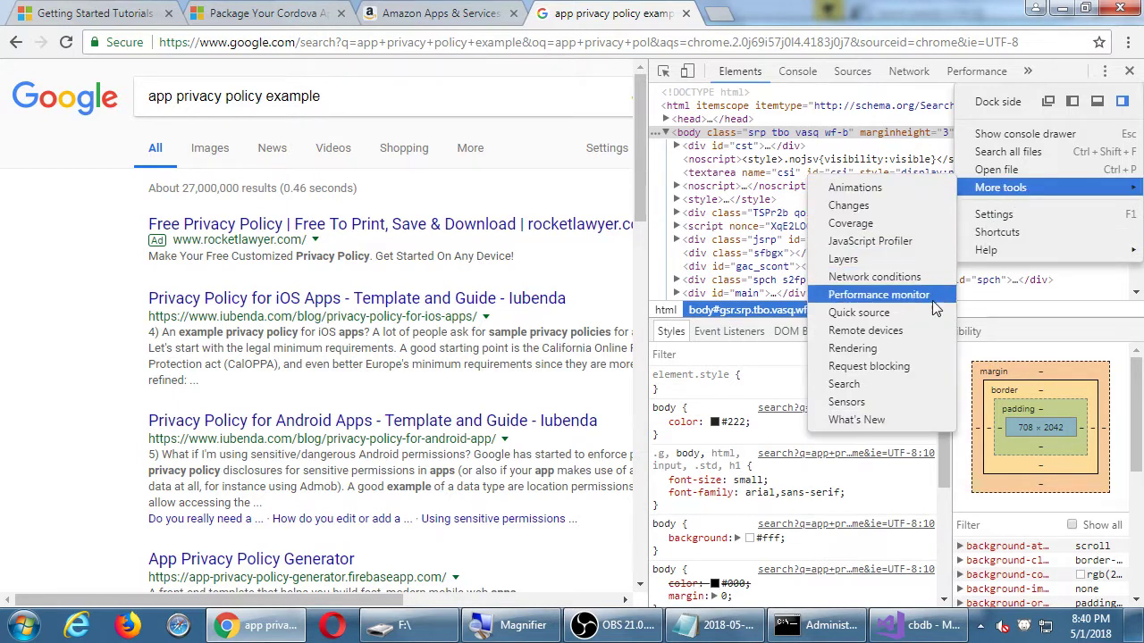
pyautogui.click(919, 328)
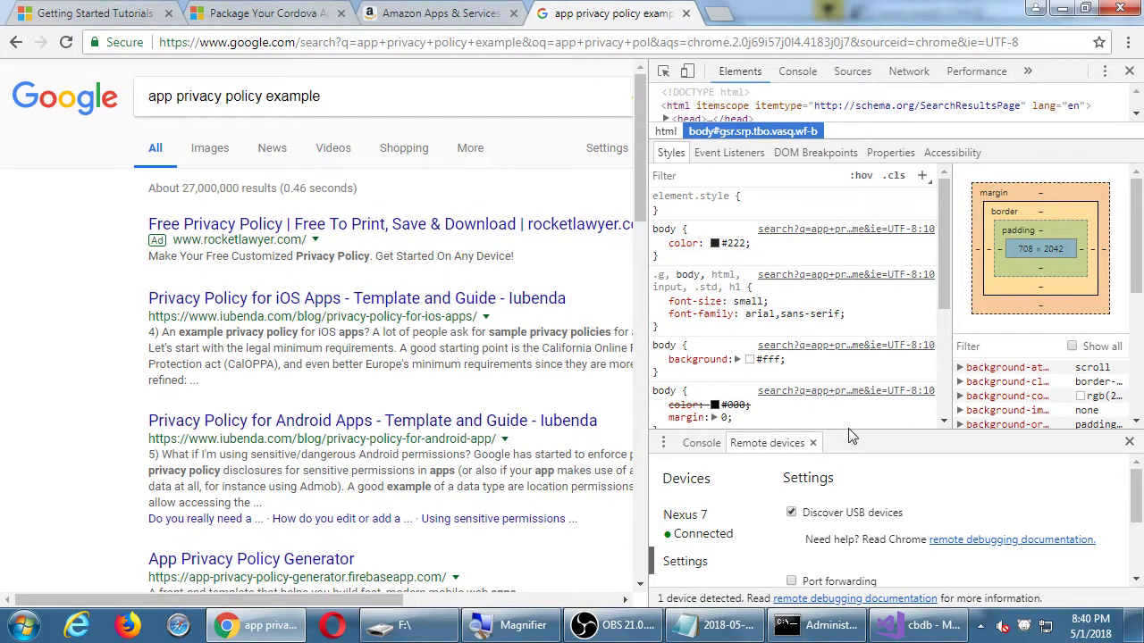
pyautogui.moveTo(851, 436); pyautogui.dragTo(828, 266)
pyautogui.click(718, 368)
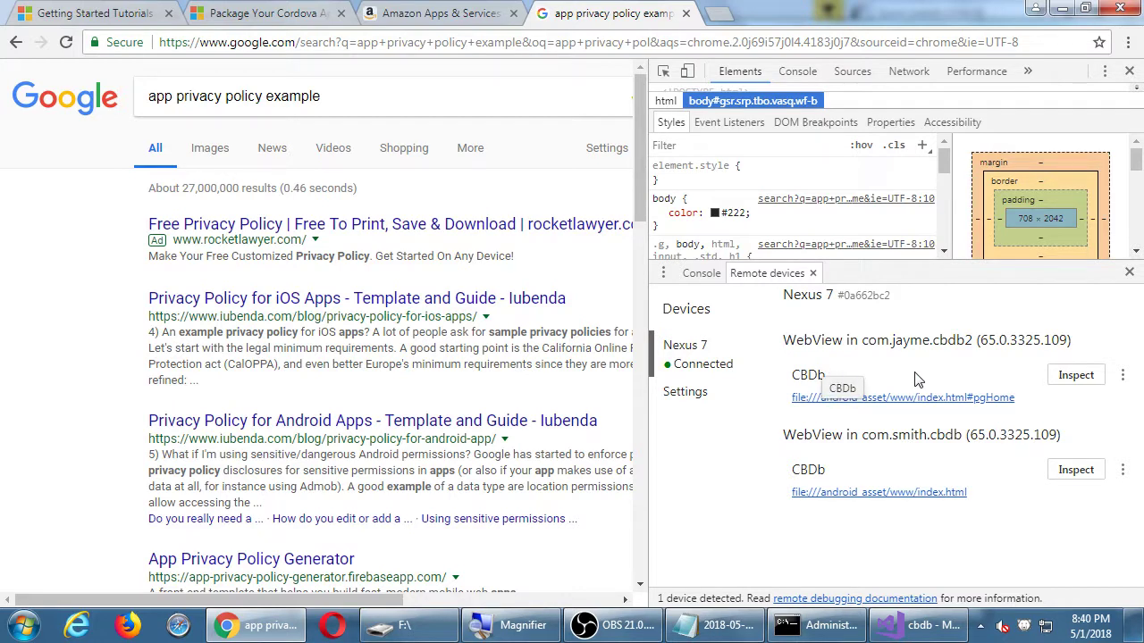
pyautogui.click(1072, 469)
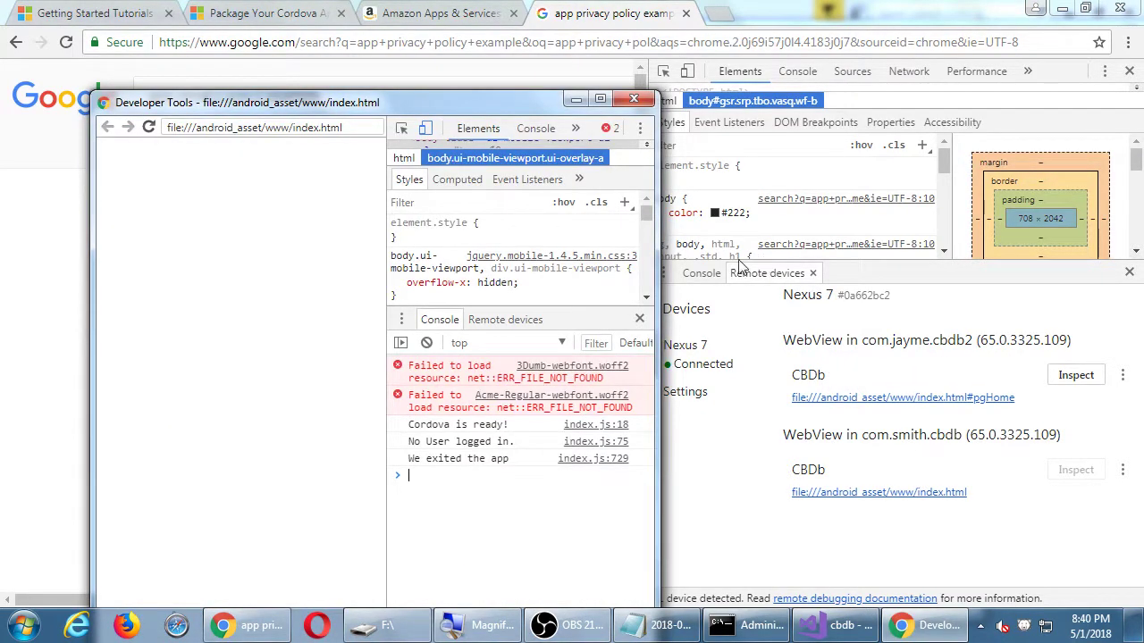
# Replace the Smith inspector with a maximized com.jayme.cbdb2 inspector, widened to show the element tree.
pyautogui.click(634, 99)
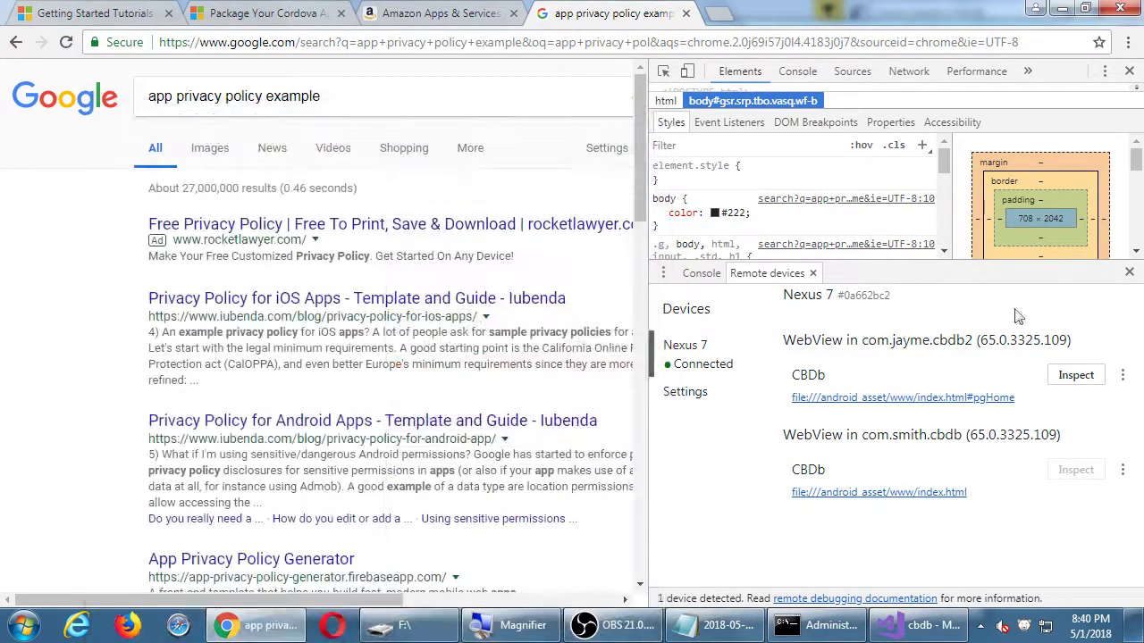
pyautogui.click(1074, 375)
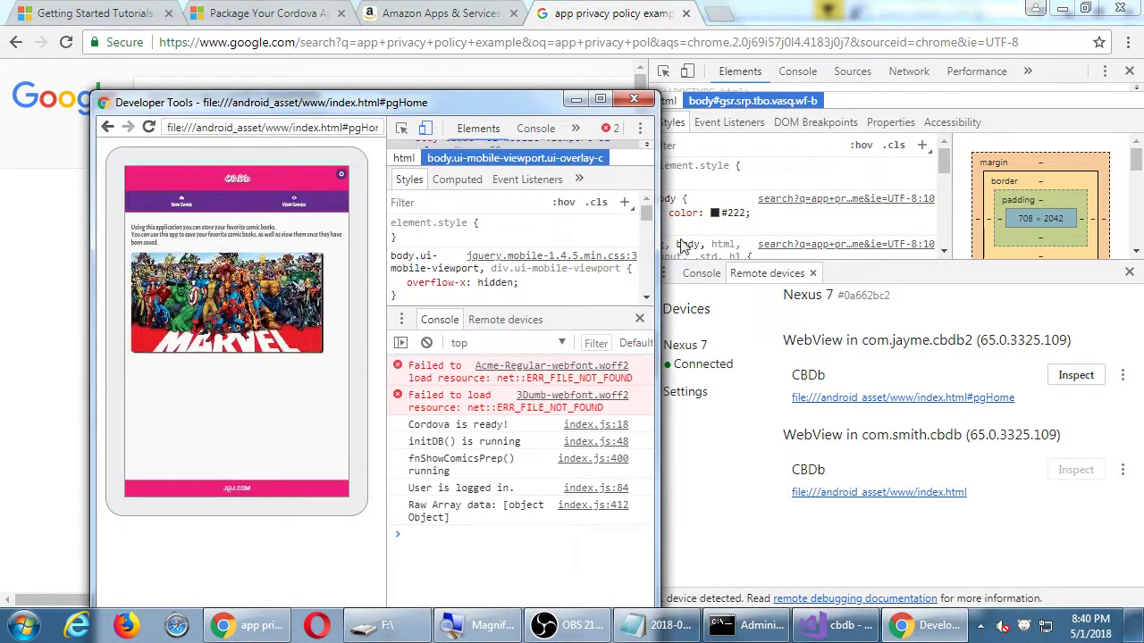
pyautogui.click(600, 99)
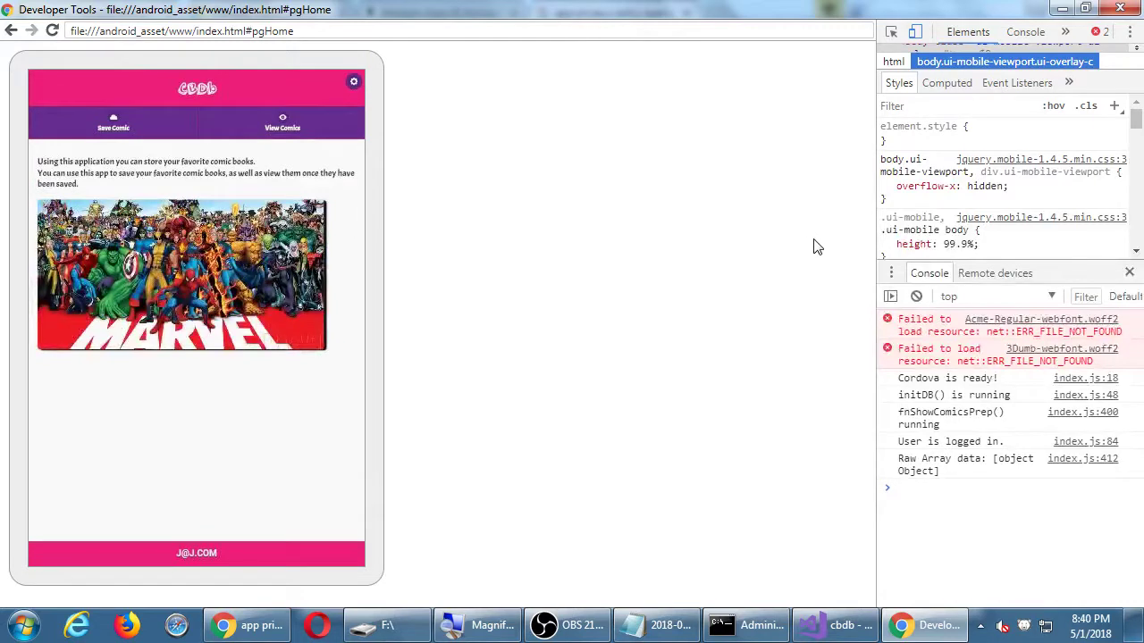
pyautogui.moveTo(874, 246); pyautogui.dragTo(517, 236)
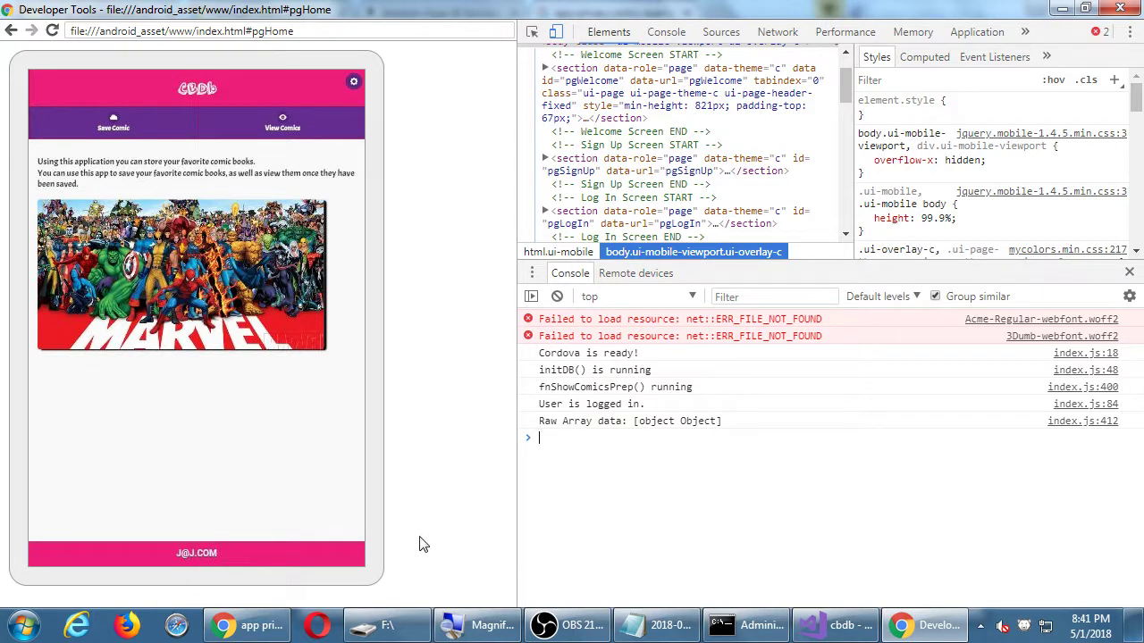
pyautogui.click(258, 626)
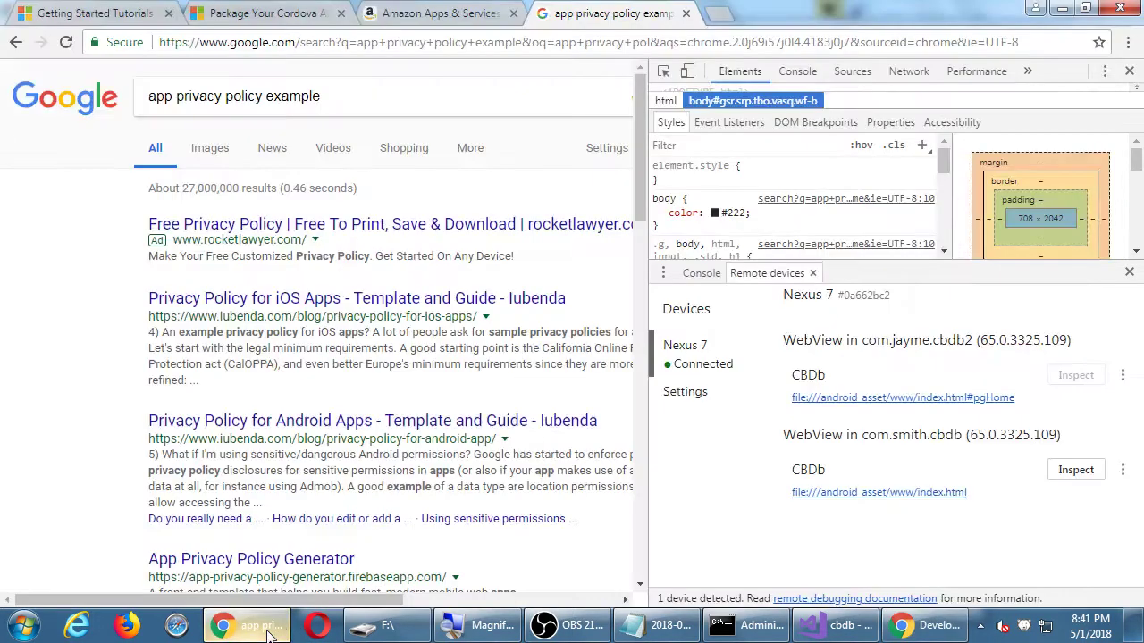
# Recheck the listing's empty Images & Multimedia page, then open a new Google tab.
pyautogui.click(437, 9)
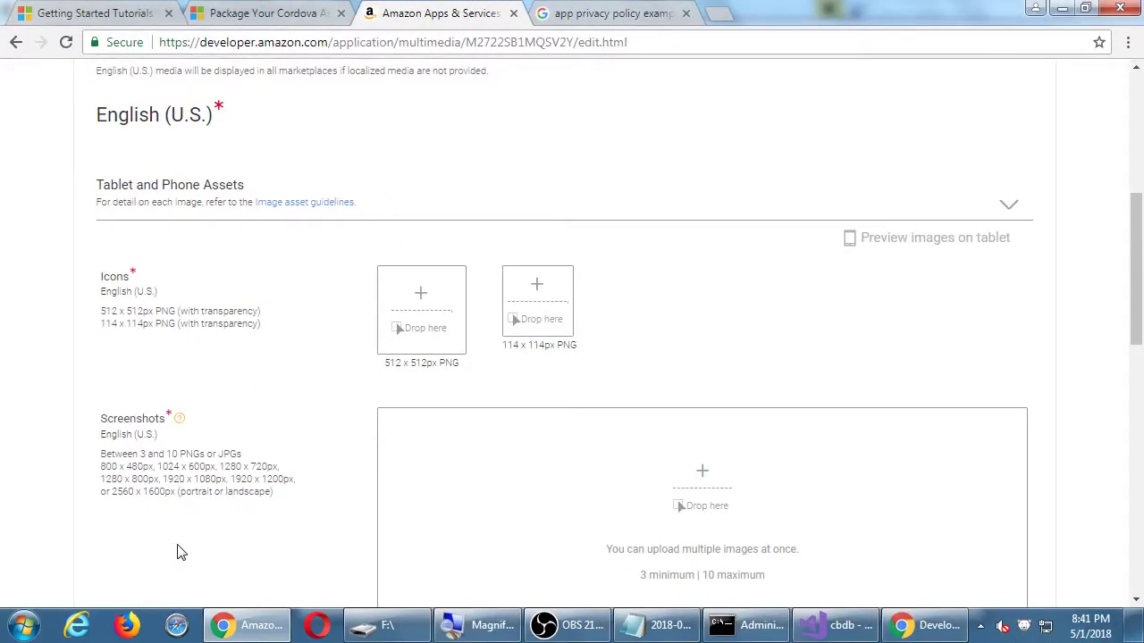
pyautogui.hotkey('ctrl', 't')
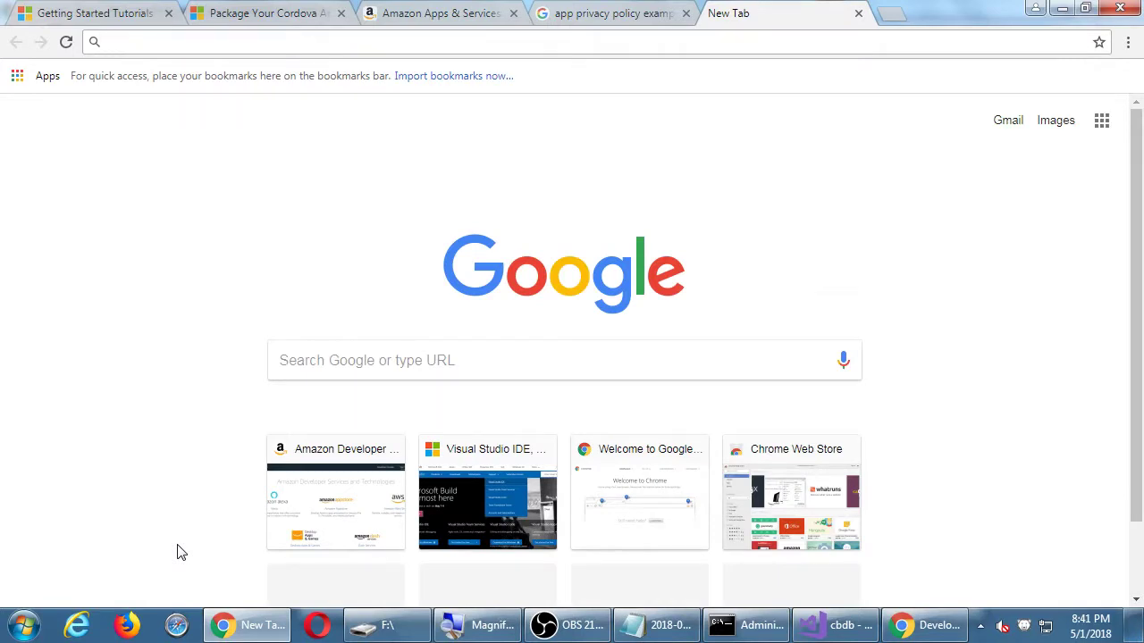
# Search Amazon.com's Apps & Games for 'cats' and open Cat Sim Online: Play with Cats.
pyautogui.write('amazon.com')
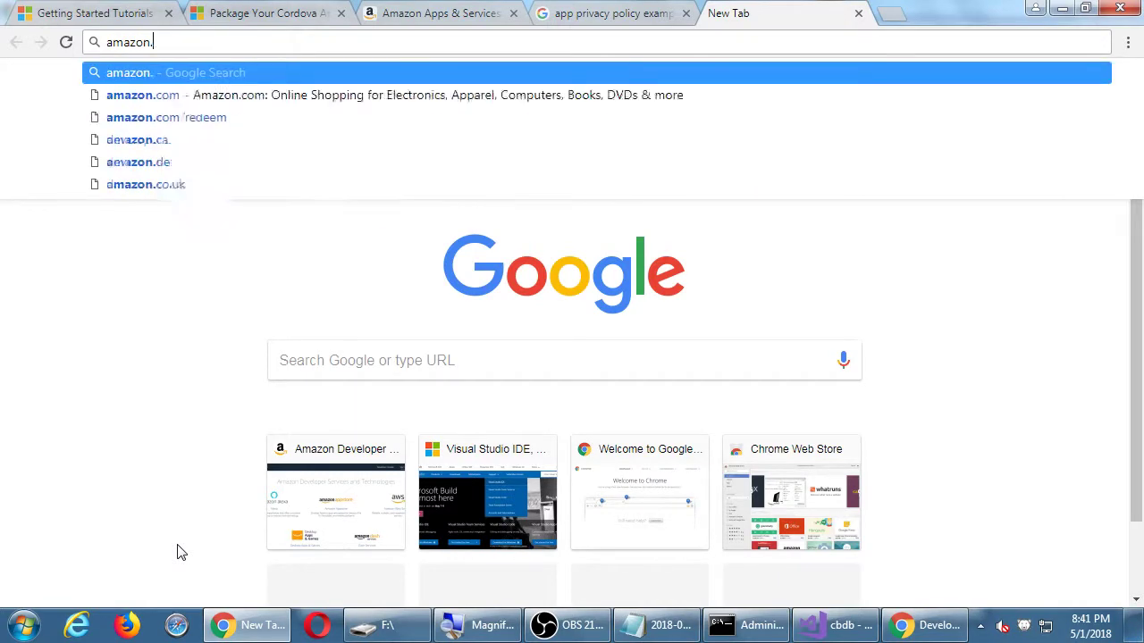
pyautogui.press('Return')
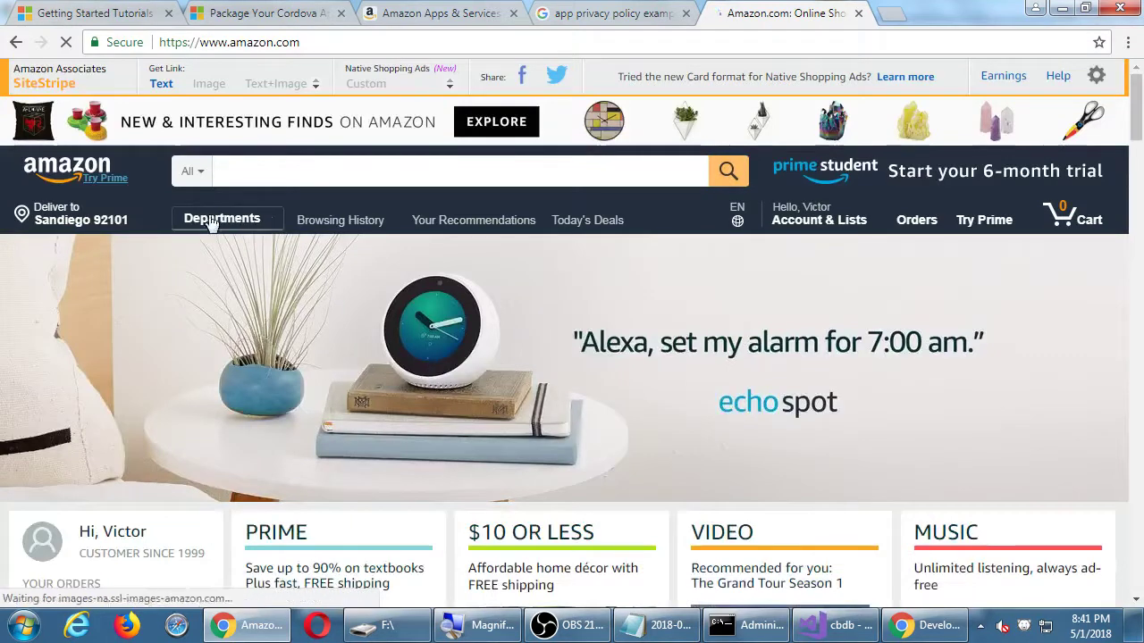
pyautogui.click(188, 174)
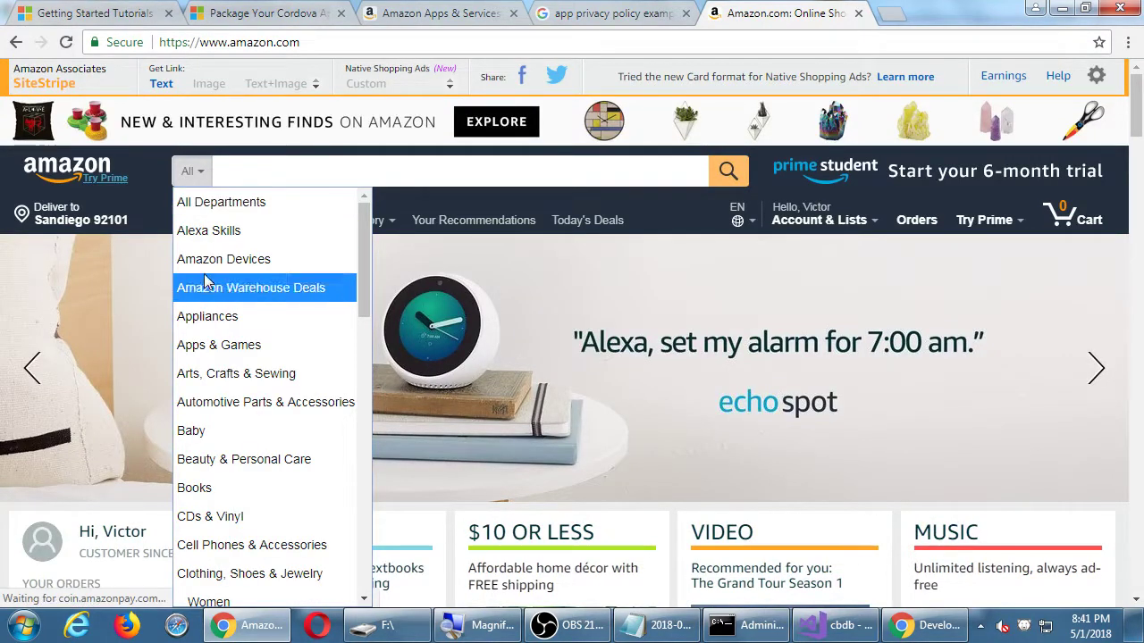
pyautogui.click(230, 345)
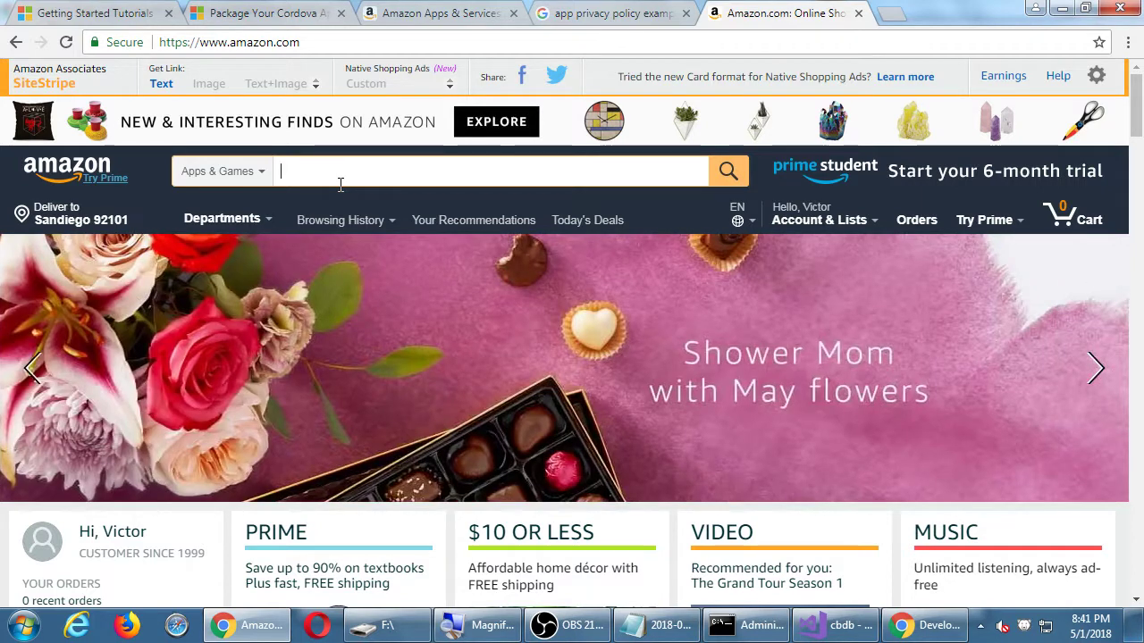
pyautogui.write('cats')
pyautogui.press('Return')
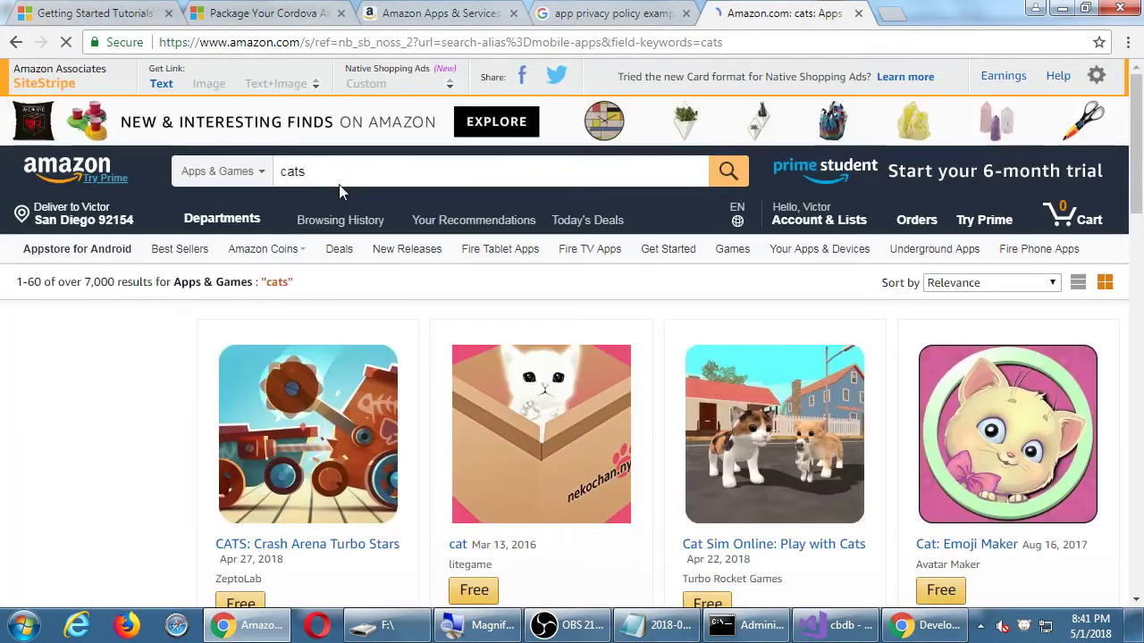
pyautogui.scroll(-1, 479, 268)
pyautogui.scroll(-1, 479, 268)
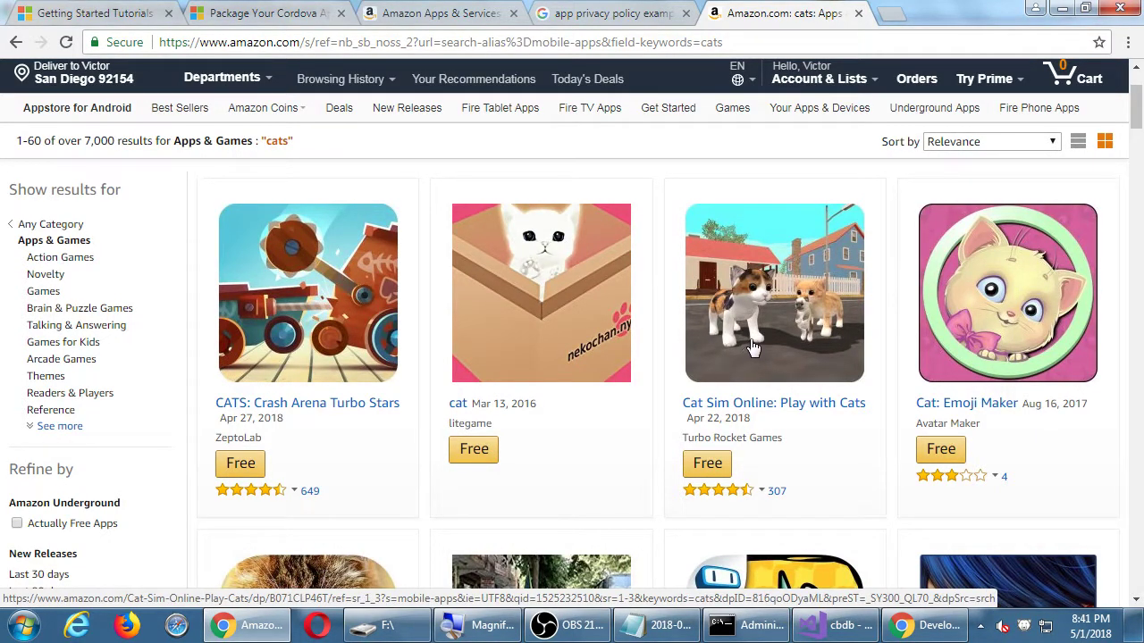
pyautogui.click(792, 403)
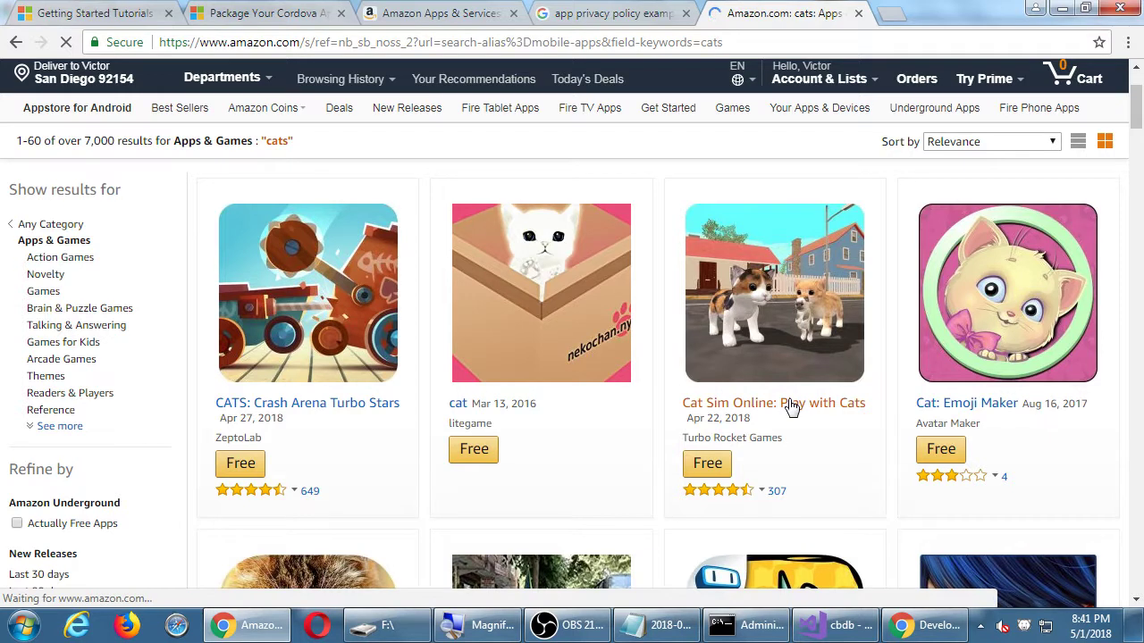
pyautogui.scroll(-1, 788, 406)
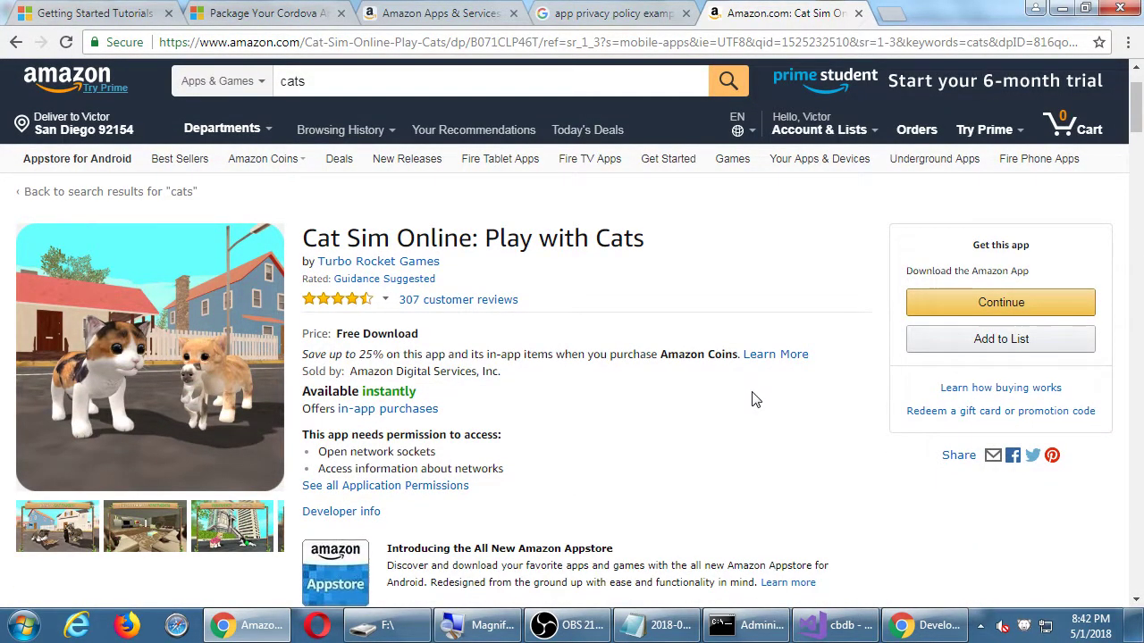
# Scroll through the Cat Sim Online page, highlighting and then clearing its product features text.
pyautogui.scroll(-1, 752, 399)
pyautogui.moveTo(360, 193); pyautogui.dragTo(544, 193)
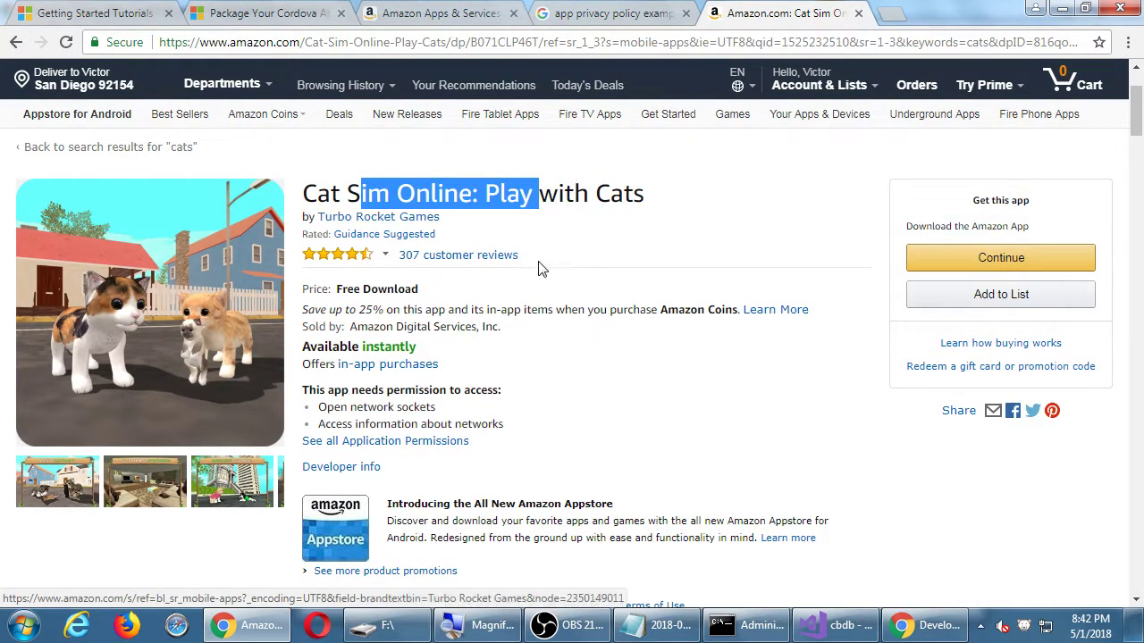
pyautogui.scroll(-2, 551, 273)
pyautogui.scroll(-10, 525, 284)
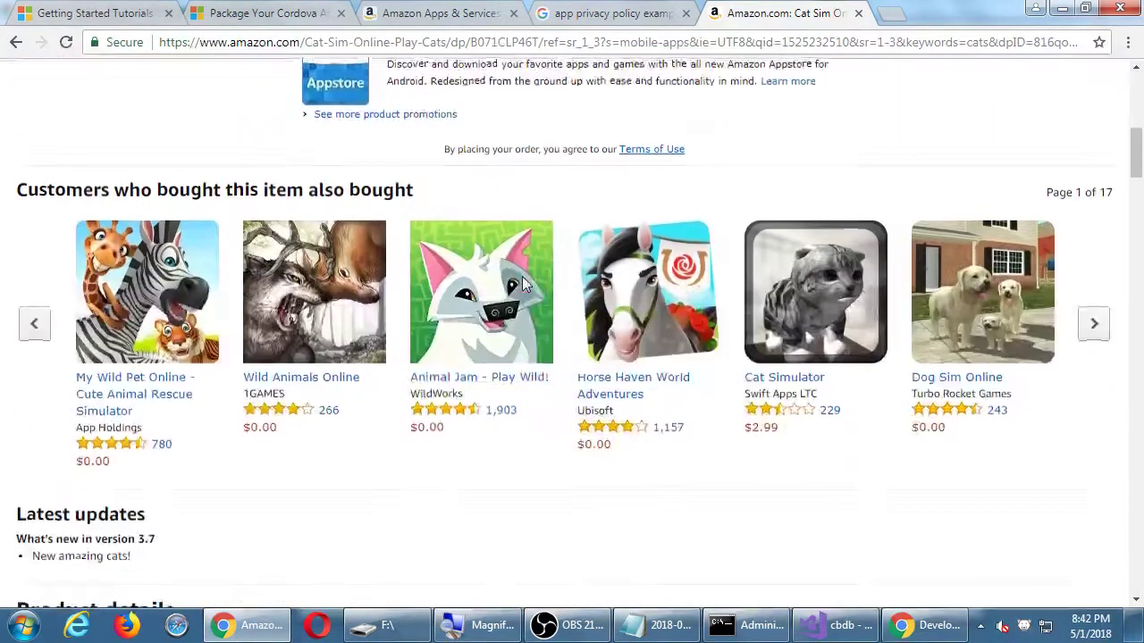
pyautogui.scroll(4, 524, 284)
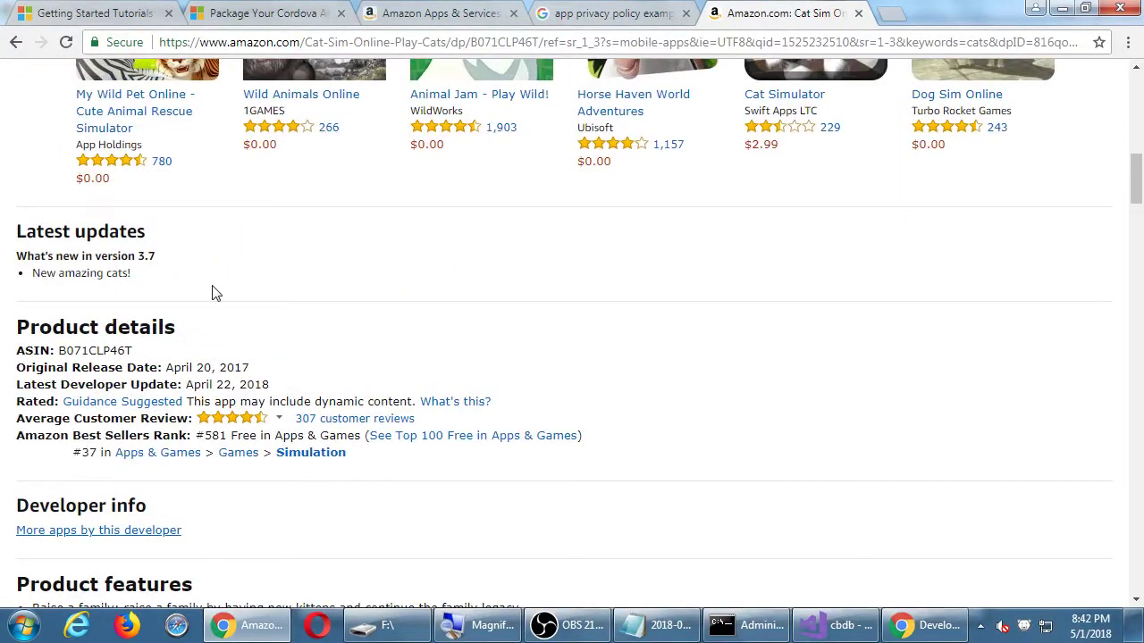
pyautogui.scroll(-3, 215, 293)
pyautogui.moveTo(123, 311); pyautogui.dragTo(172, 383)
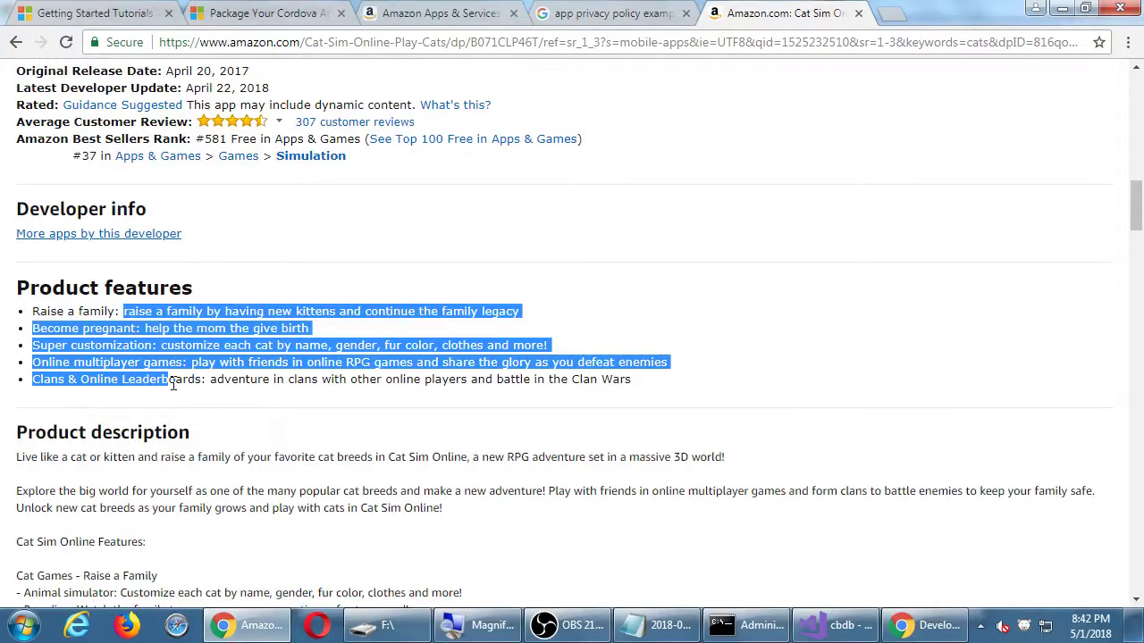
pyautogui.click(289, 408)
# Select part of the description, reread the page, then go back to the results and forward again.
pyautogui.scroll(-2, 288, 408)
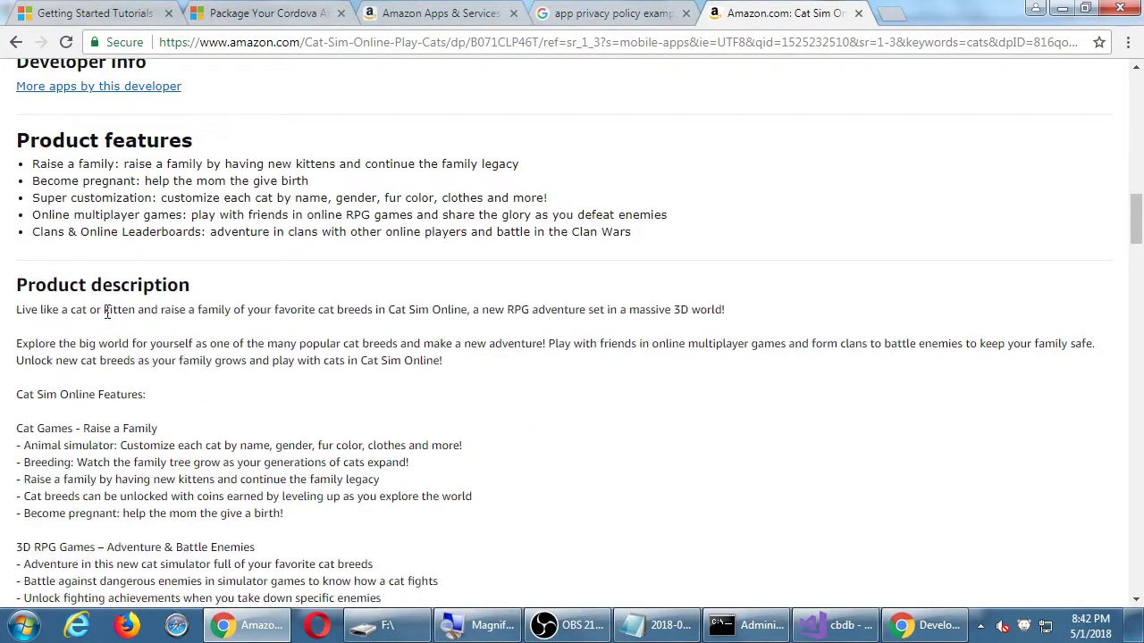
pyautogui.moveTo(105, 309); pyautogui.dragTo(218, 420)
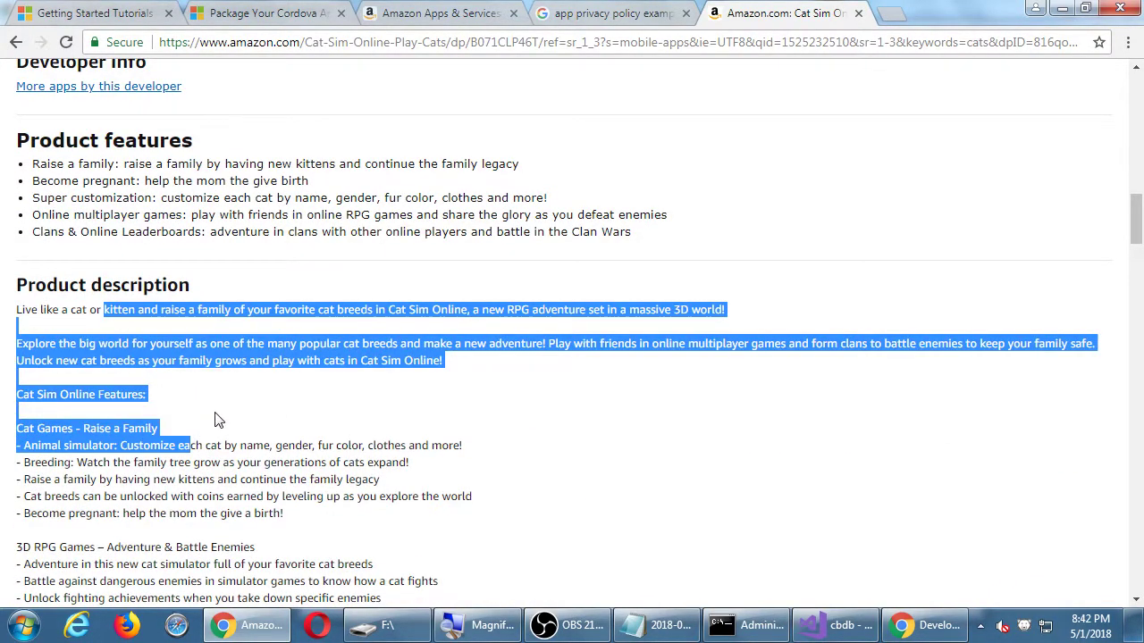
pyautogui.scroll(-8, 218, 420)
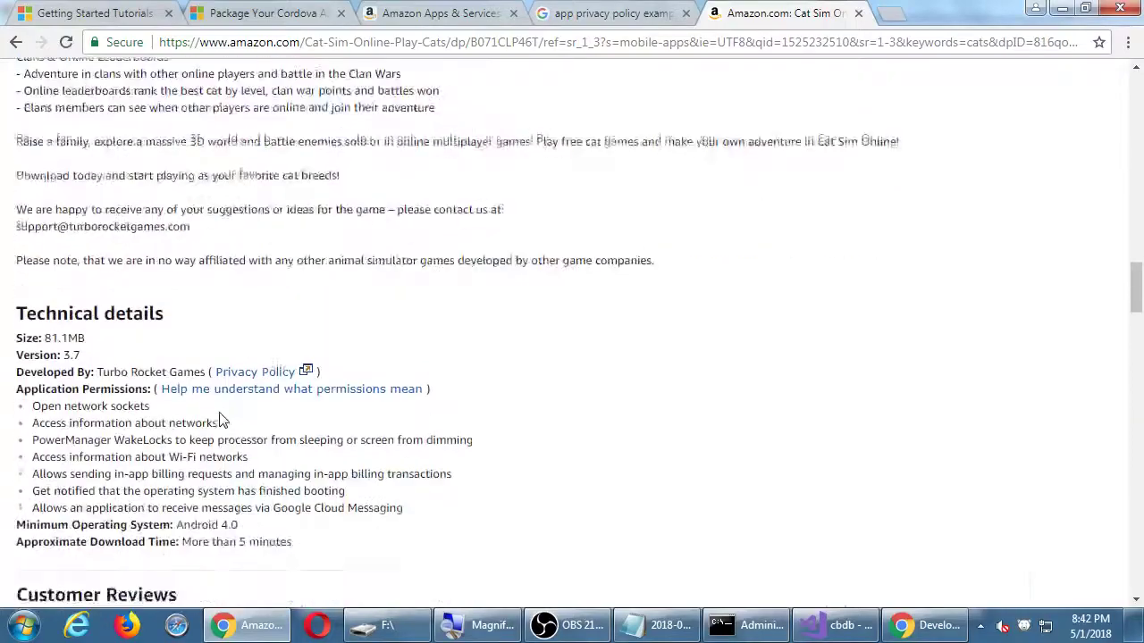
pyautogui.scroll(-6, 221, 420)
pyautogui.scroll(6, 221, 420)
pyautogui.scroll(20, 220, 418)
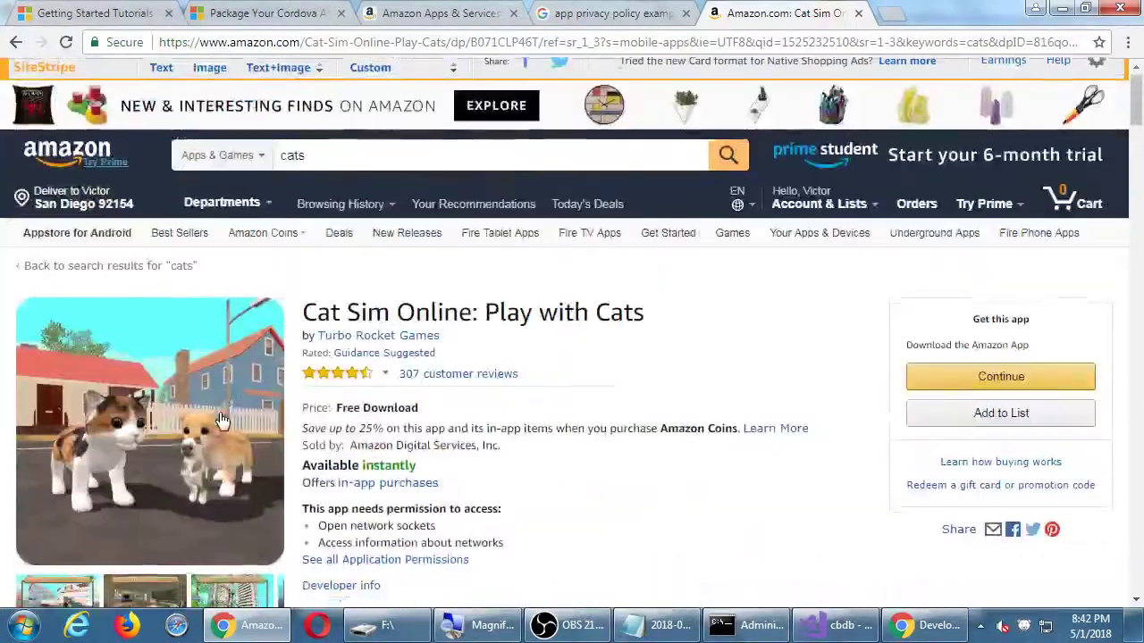
pyautogui.scroll(-1, 223, 420)
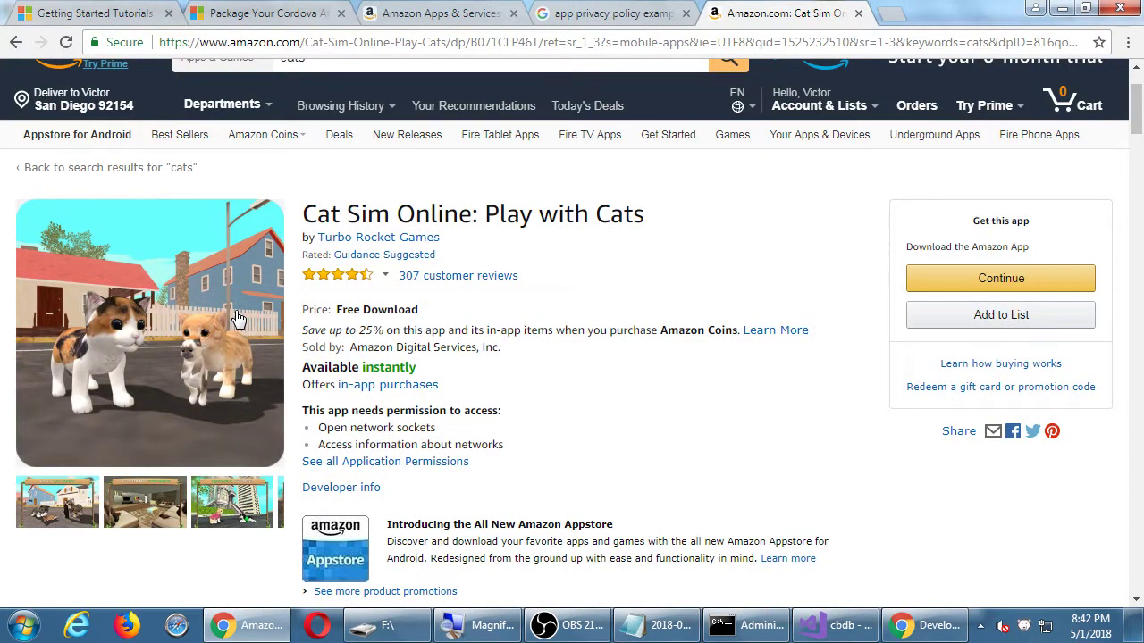
pyautogui.hotkey('alt', 'Left')
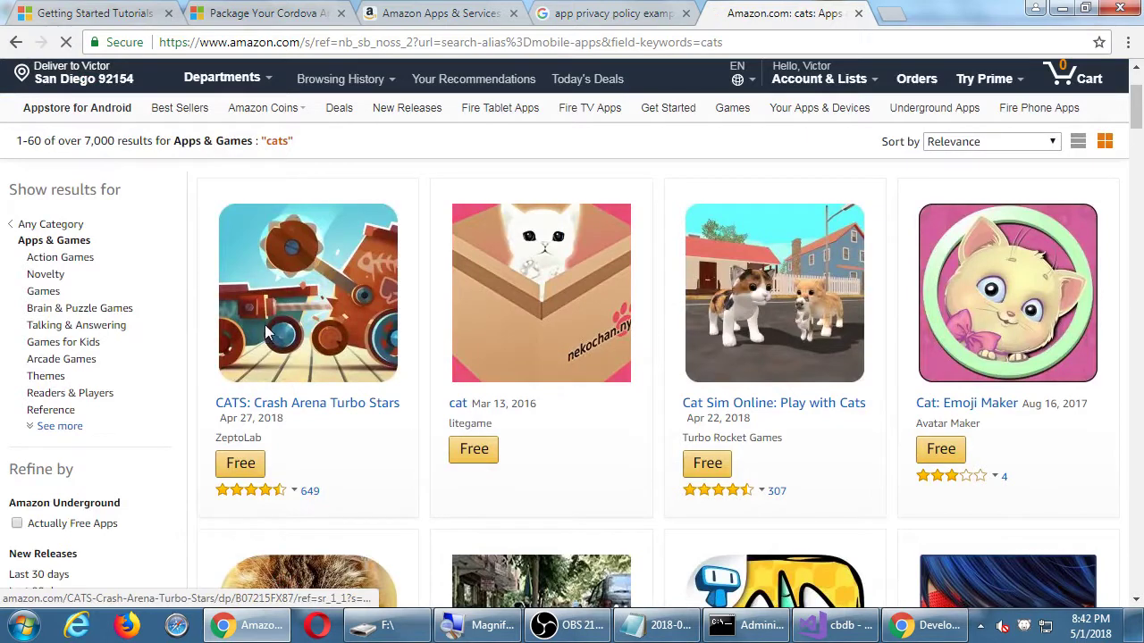
pyautogui.hotkey('alt', 'Right')
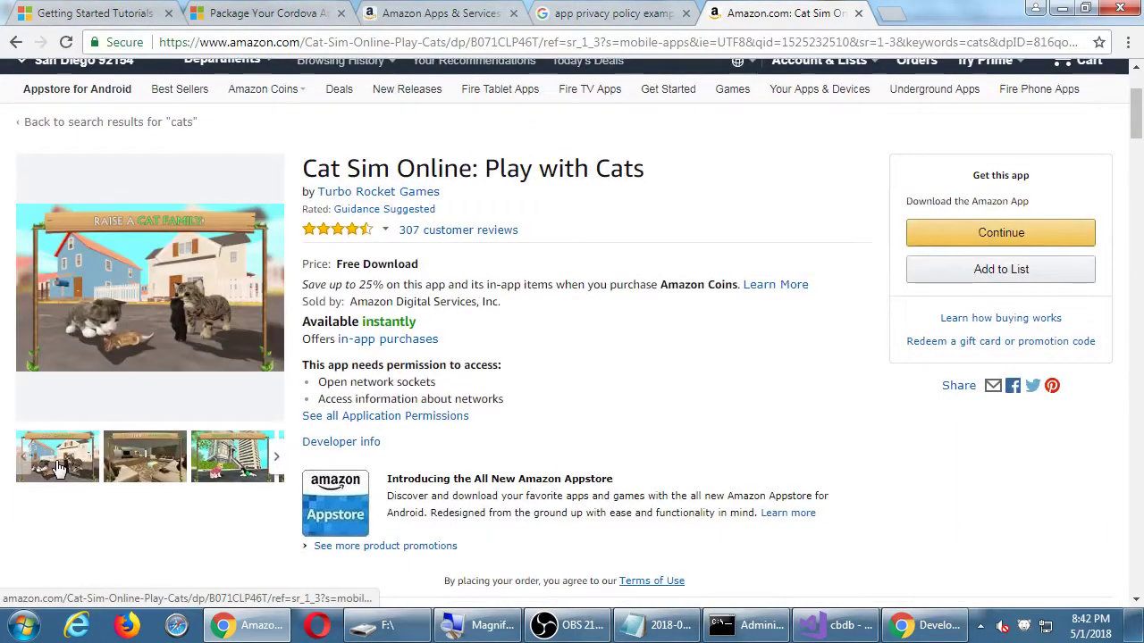
# Page through the enlarged Cat Sim screenshots to 'Customize Your Cats', then close the viewer.
pyautogui.click(58, 469)
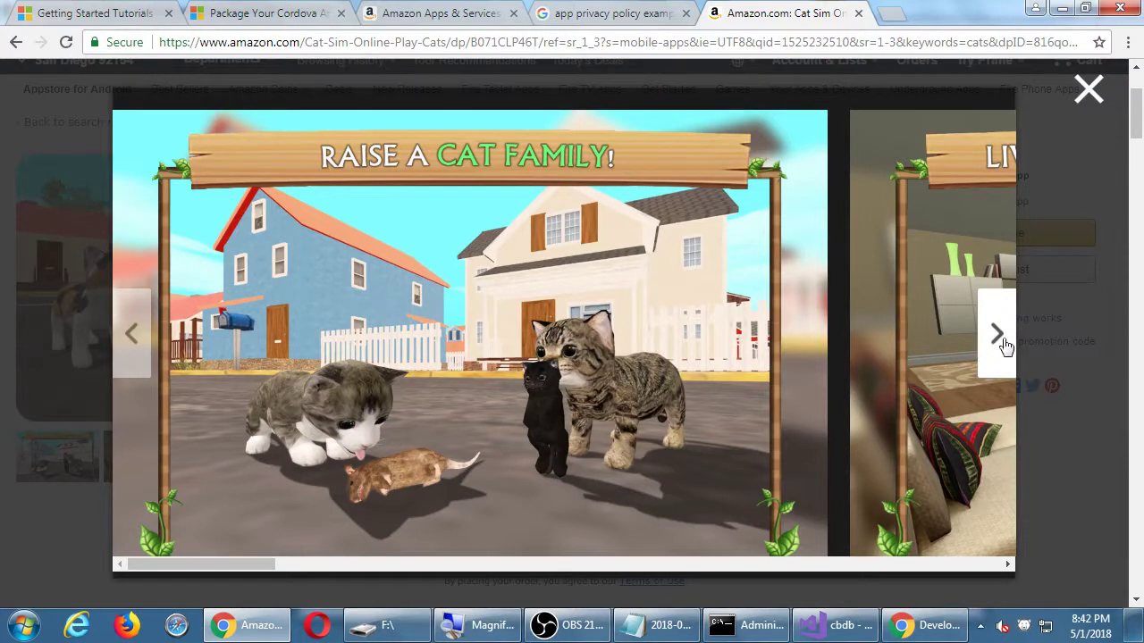
pyautogui.click(997, 334)
pyautogui.click(1001, 338)
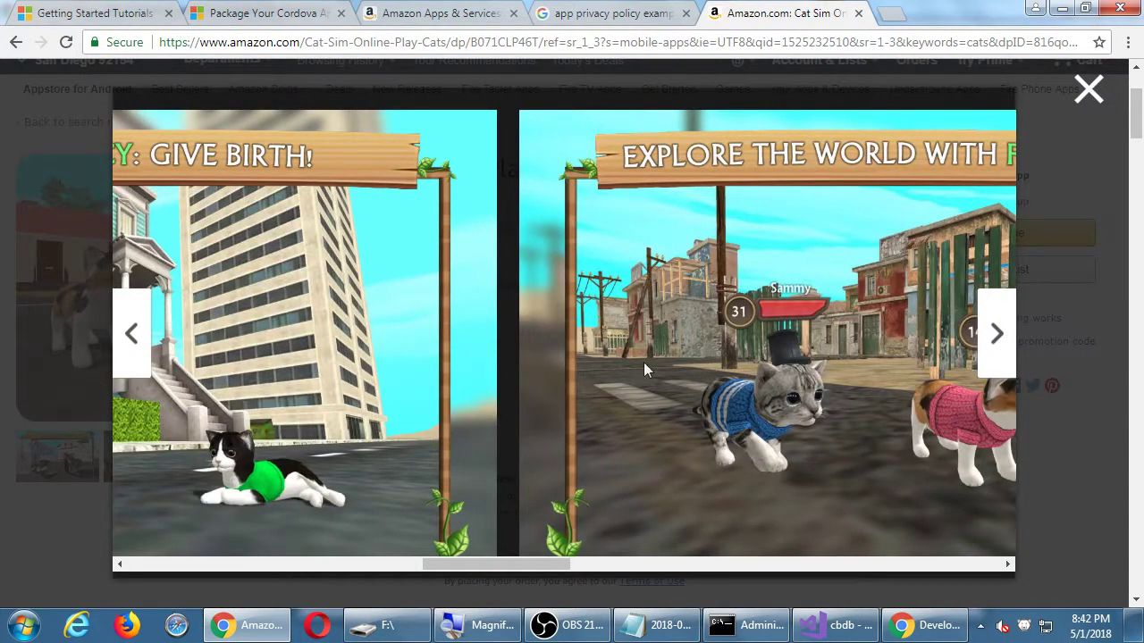
pyautogui.click(992, 332)
pyautogui.click(991, 332)
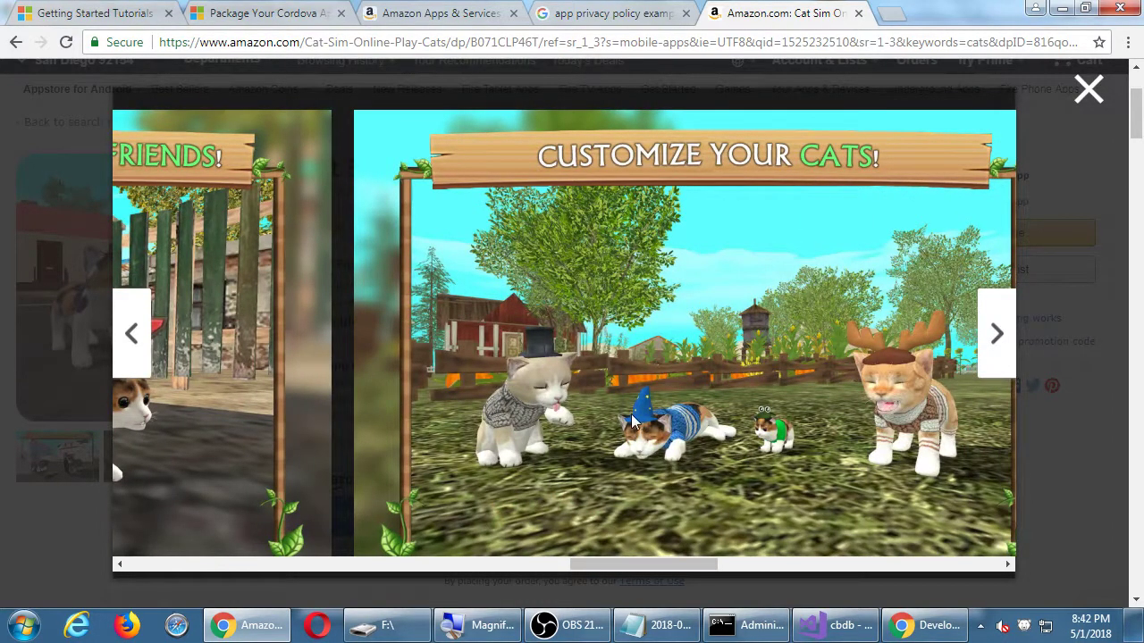
pyautogui.click(1086, 93)
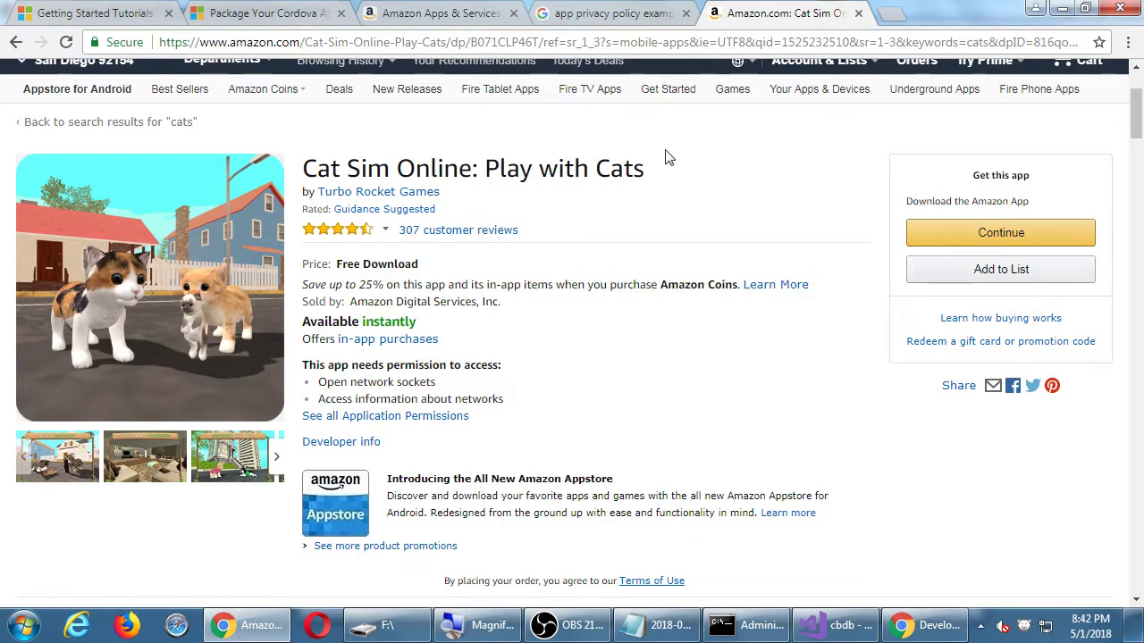
# Open CATS: Crash Arena Turbo Stars from the cats results and page to its last thumbnails.
pyautogui.hotkey('alt', 'Left')
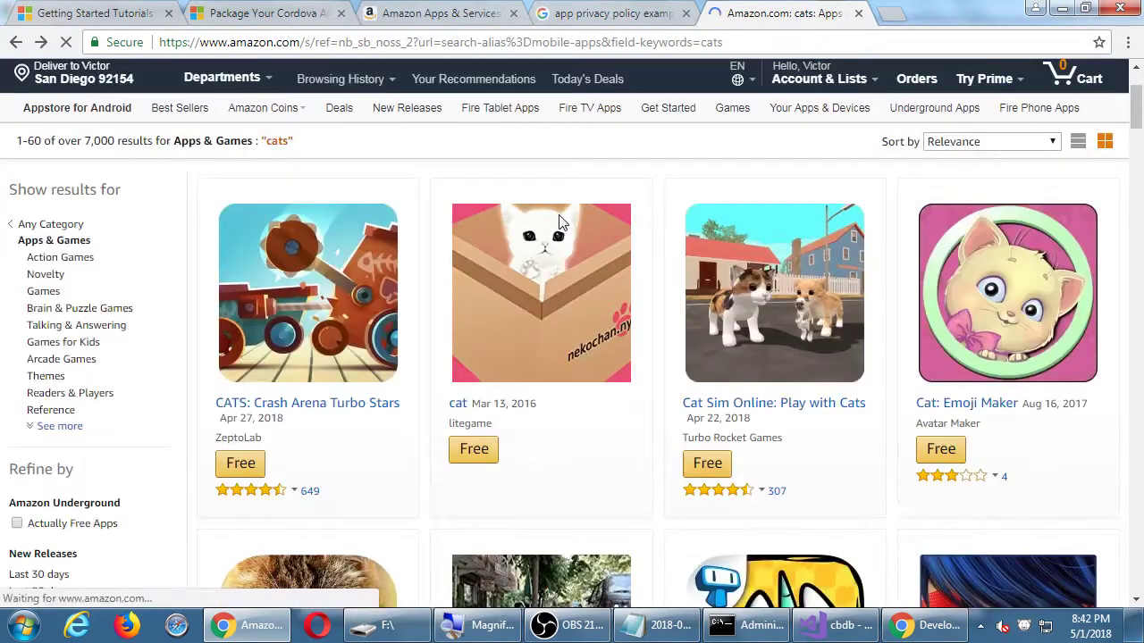
pyautogui.click(381, 405)
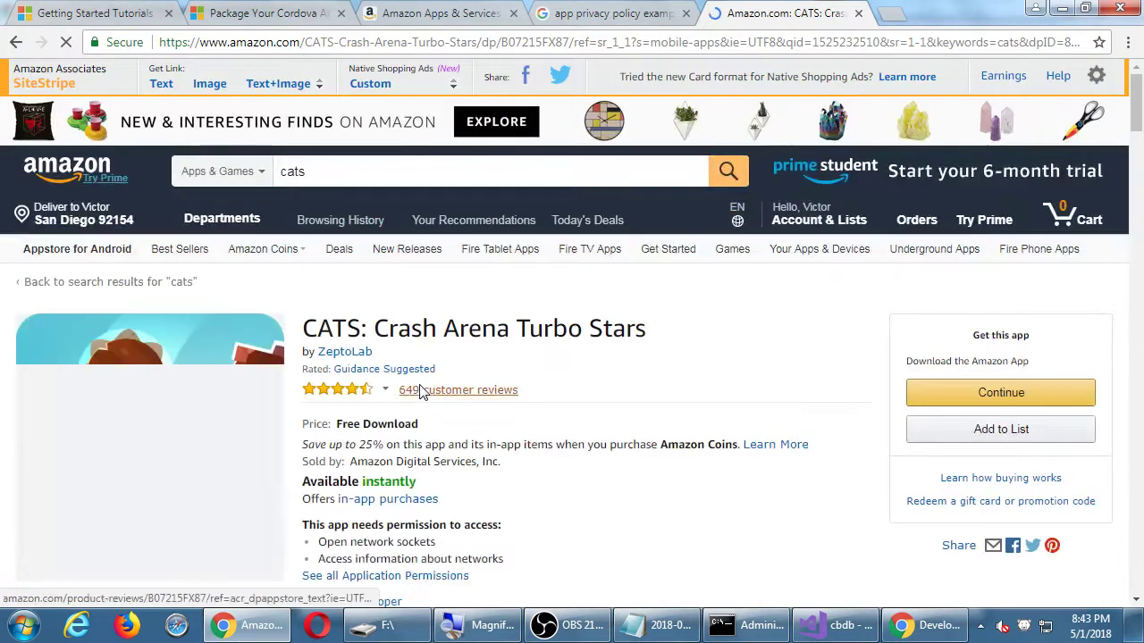
pyautogui.scroll(-2, 424, 392)
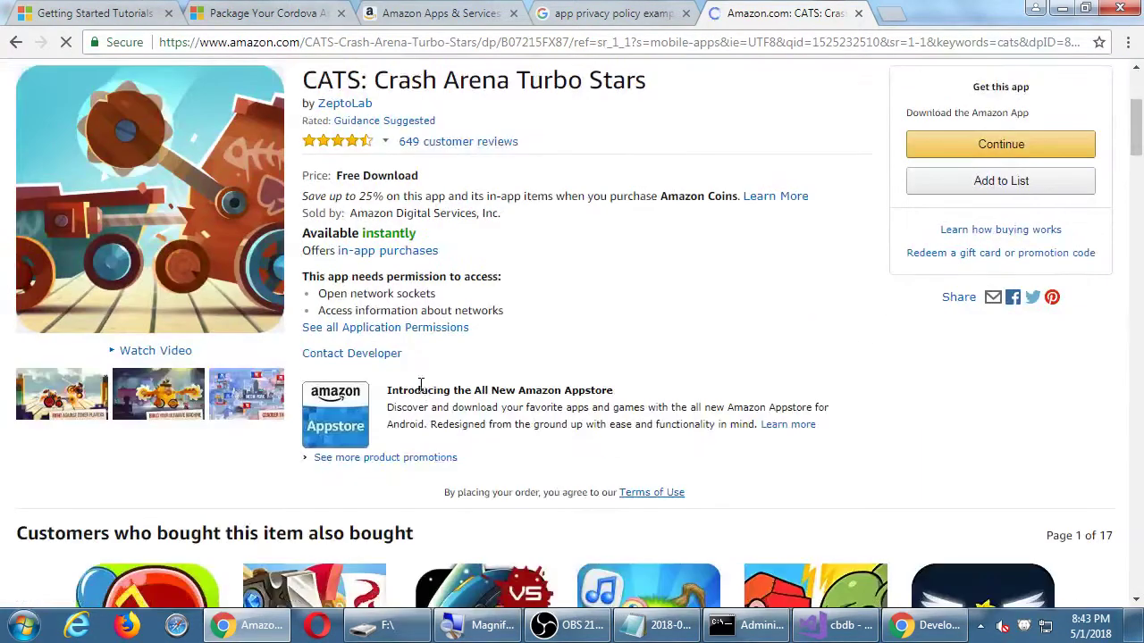
pyautogui.click(274, 397)
pyautogui.click(274, 398)
pyautogui.click(274, 398)
pyautogui.click(274, 398)
pyautogui.click(274, 398)
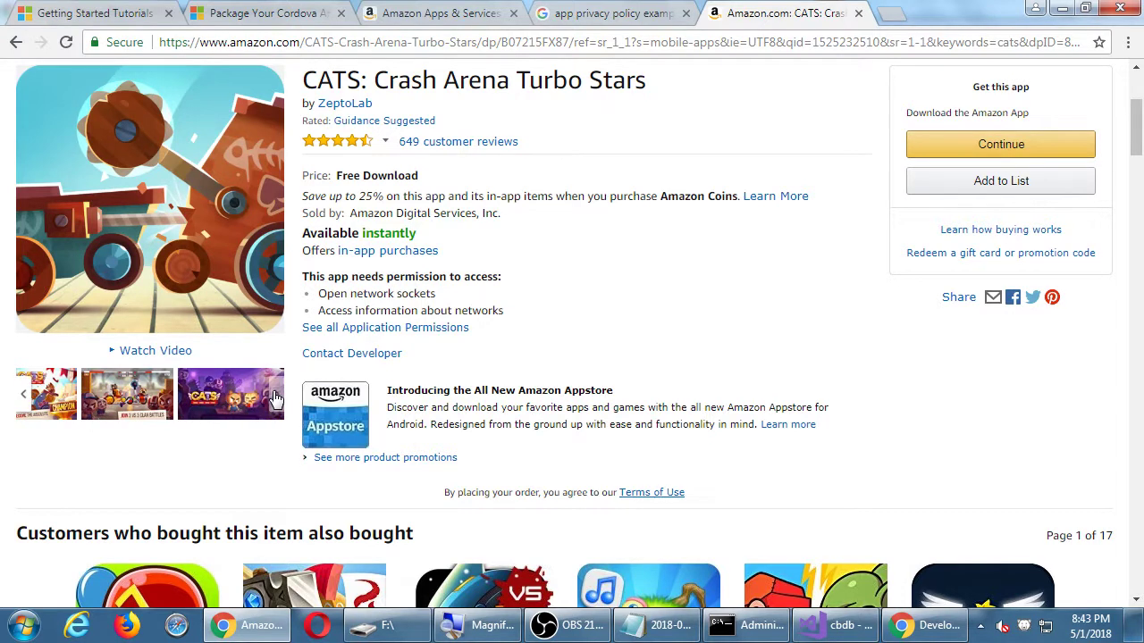
# Step through the enlarged CATS screenshots to the final logo image, then open a new tab.
pyautogui.click(194, 398)
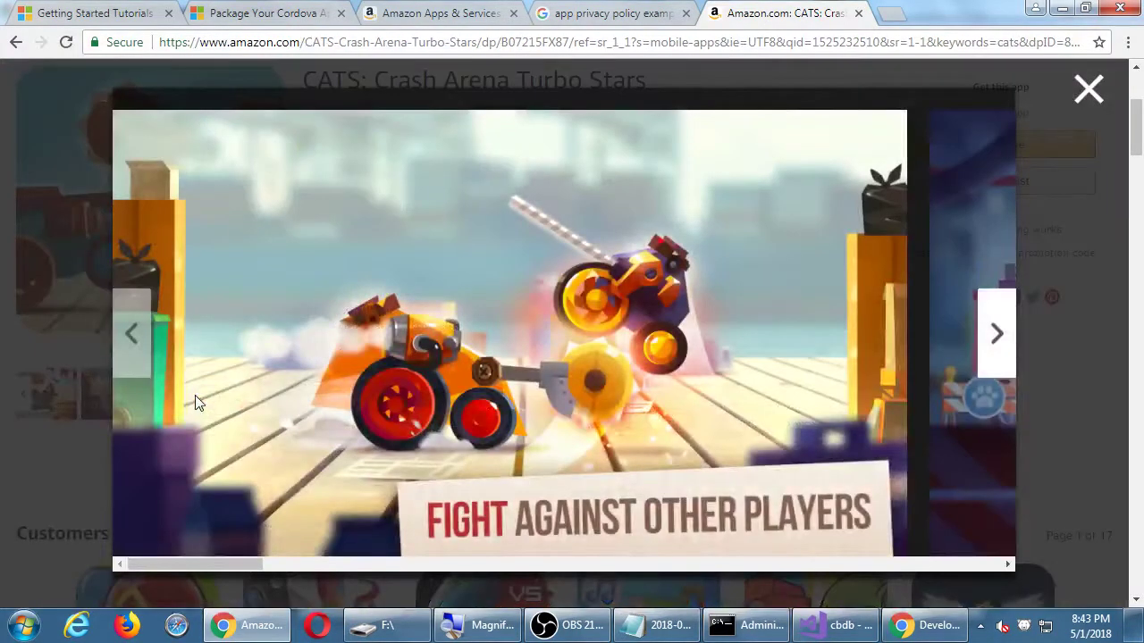
pyautogui.click(991, 315)
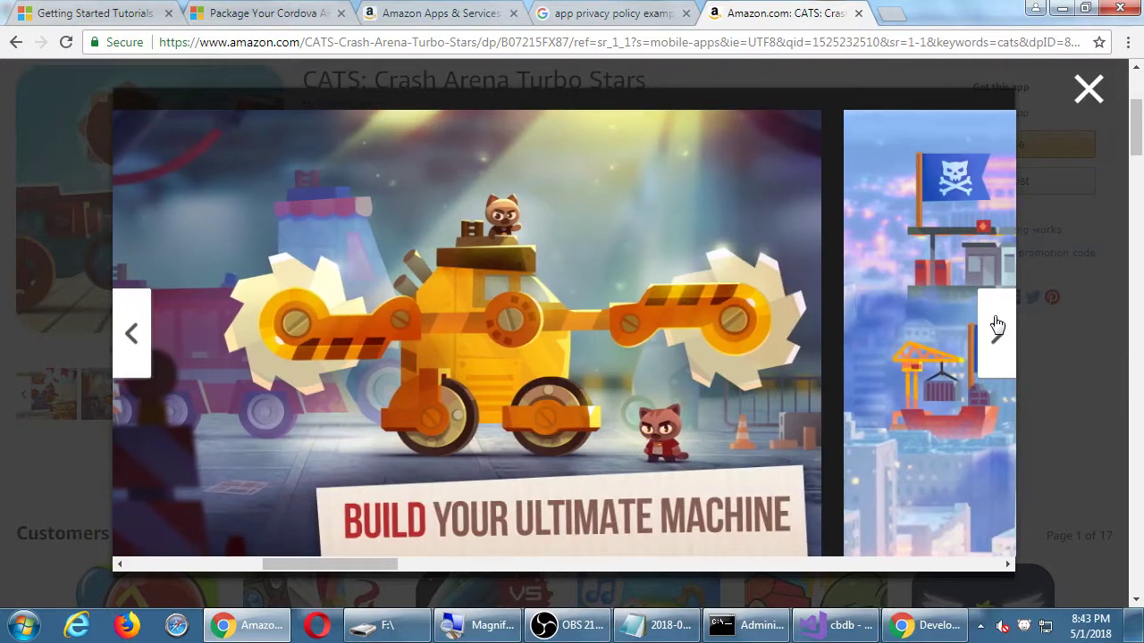
pyautogui.click(997, 324)
pyautogui.click(997, 325)
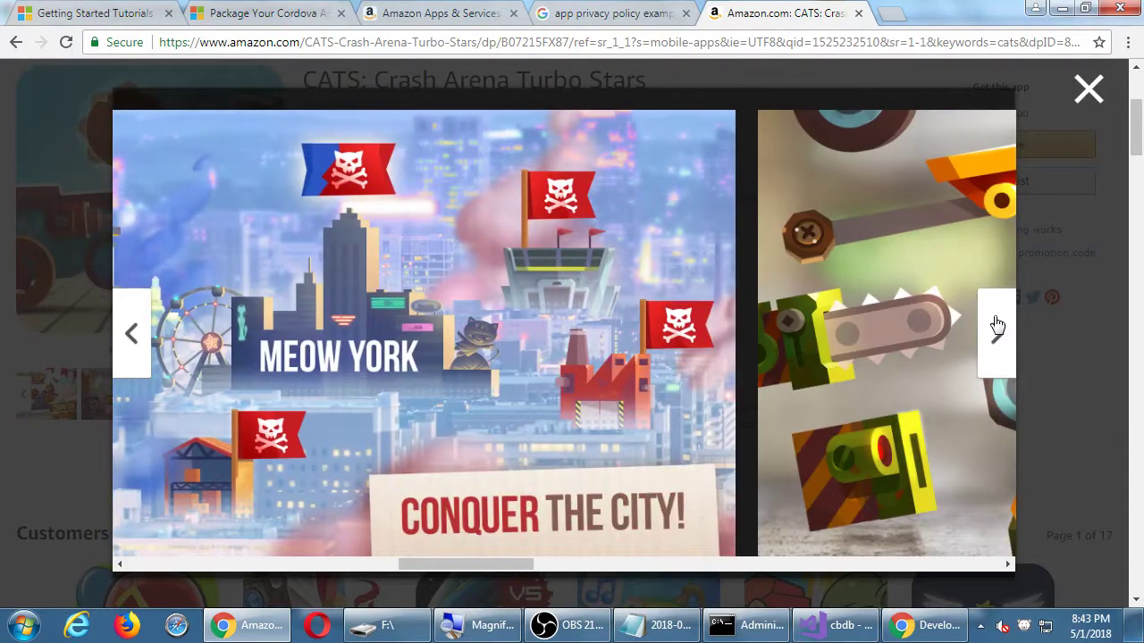
pyautogui.click(997, 325)
pyautogui.click(997, 325)
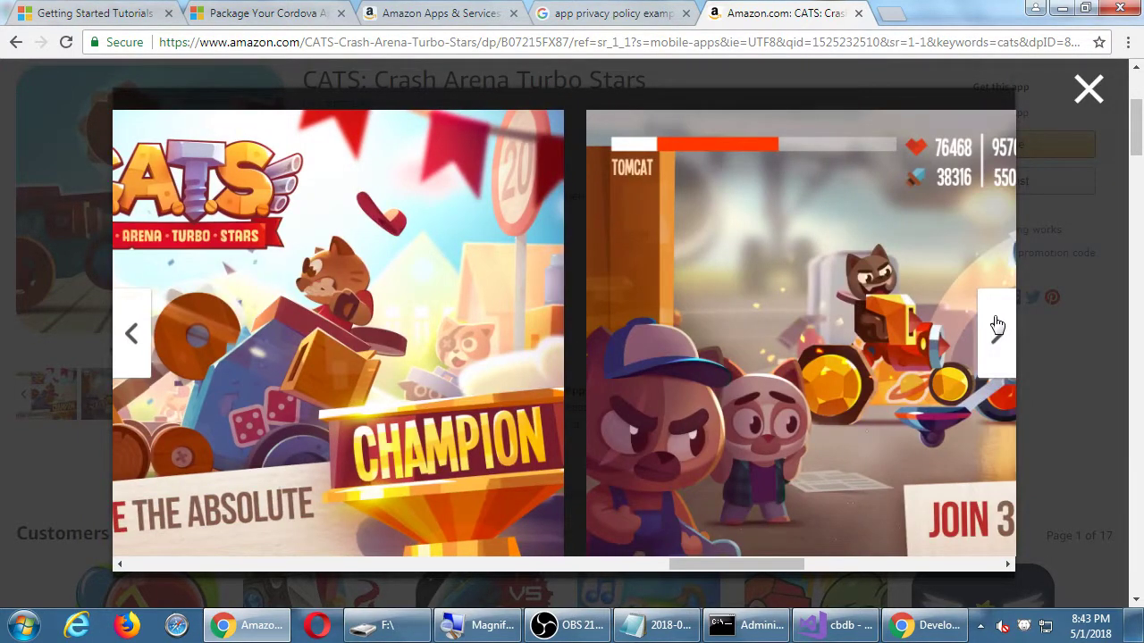
pyautogui.click(997, 325)
pyautogui.click(998, 325)
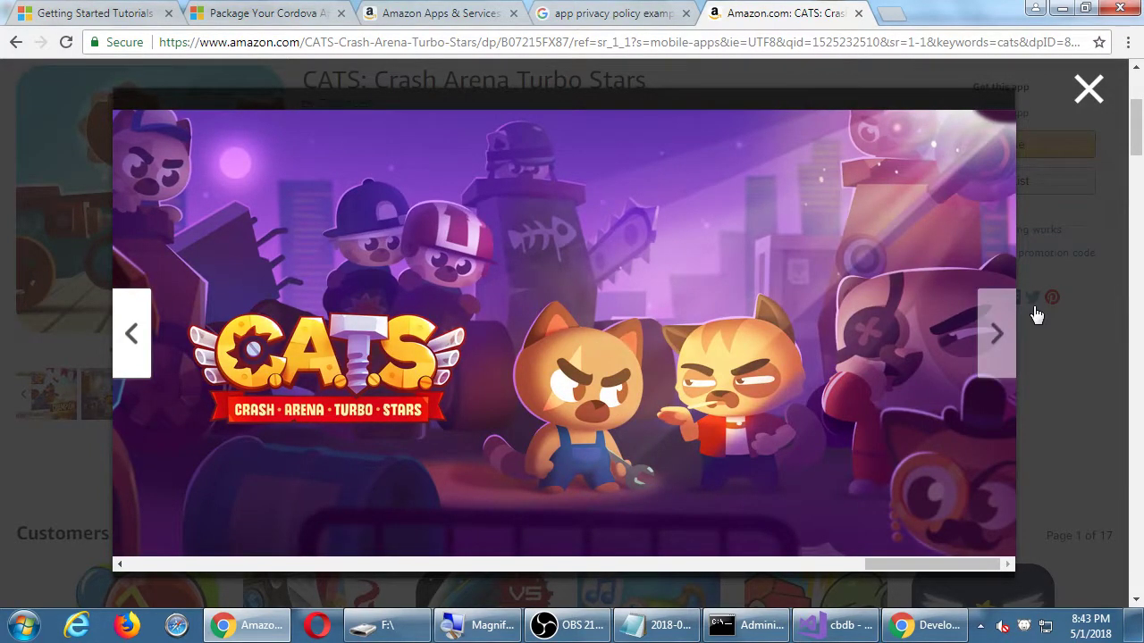
pyautogui.click(887, 15)
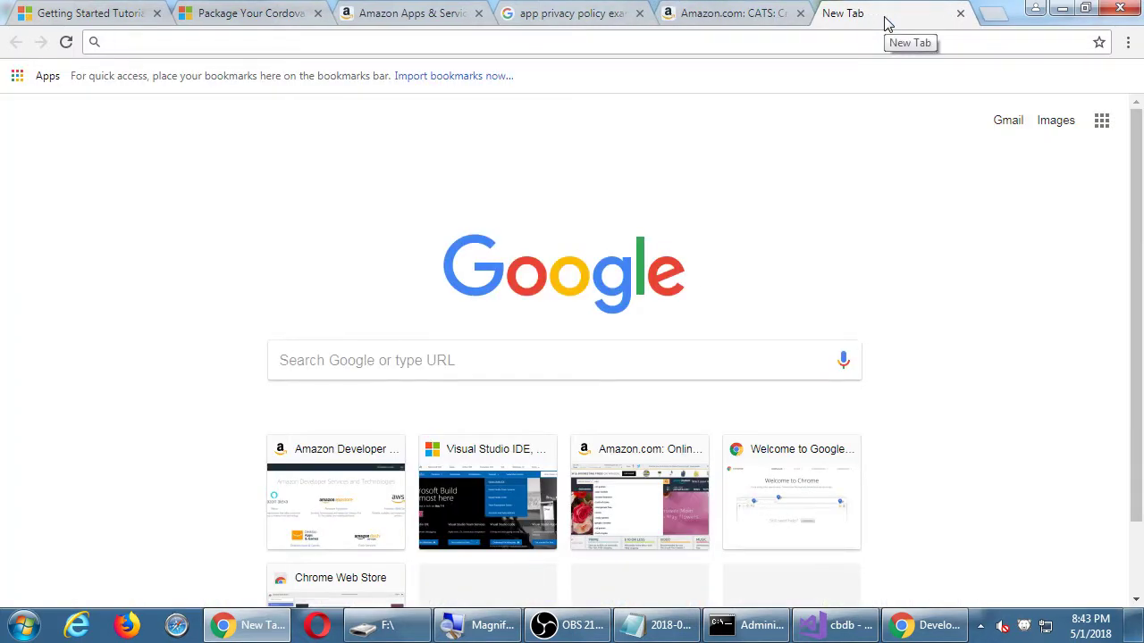
# Search Google Images for 'hand holding cell phone template' and preview the two-hands phone mockup.
pyautogui.write('hand holding ce')
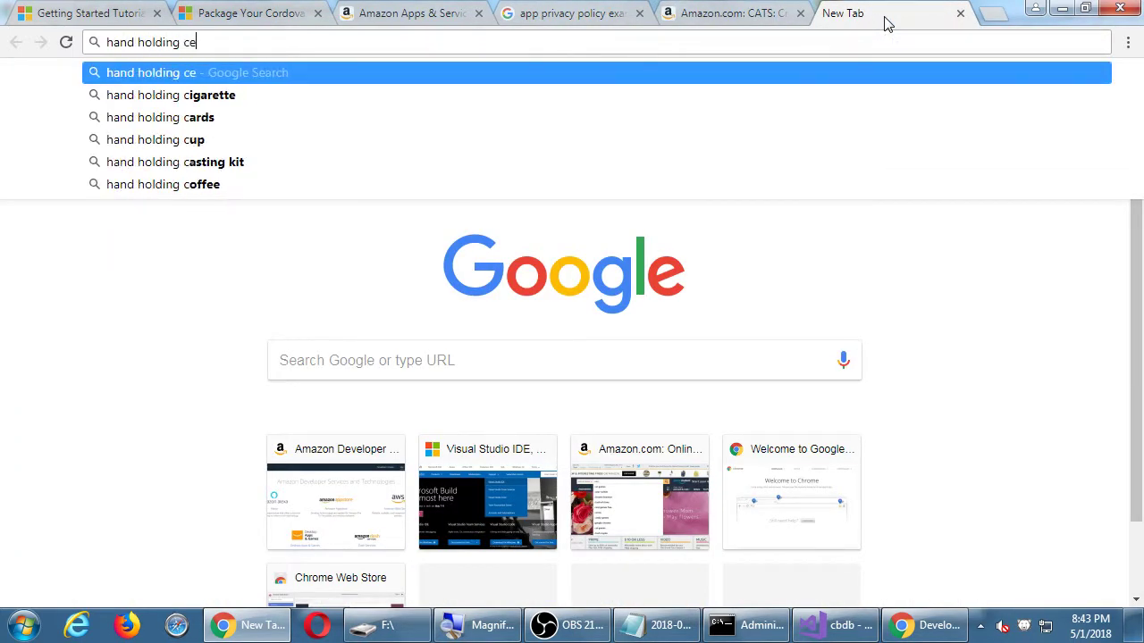
pyautogui.press('BackSpace')
pyautogui.write('ell')
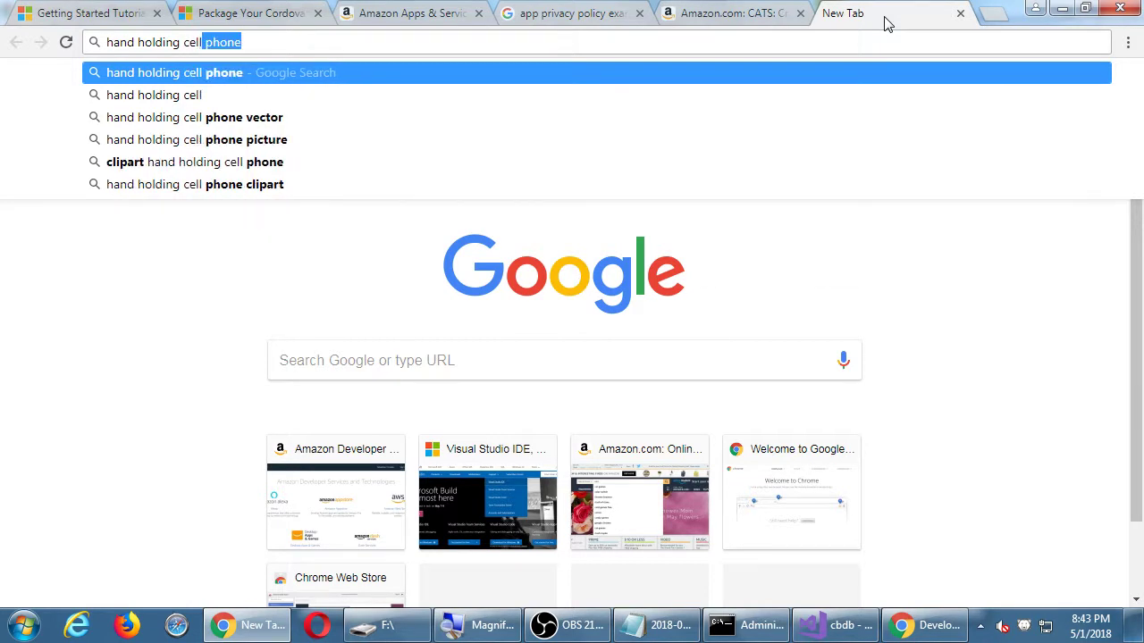
pyautogui.write(' phone template')
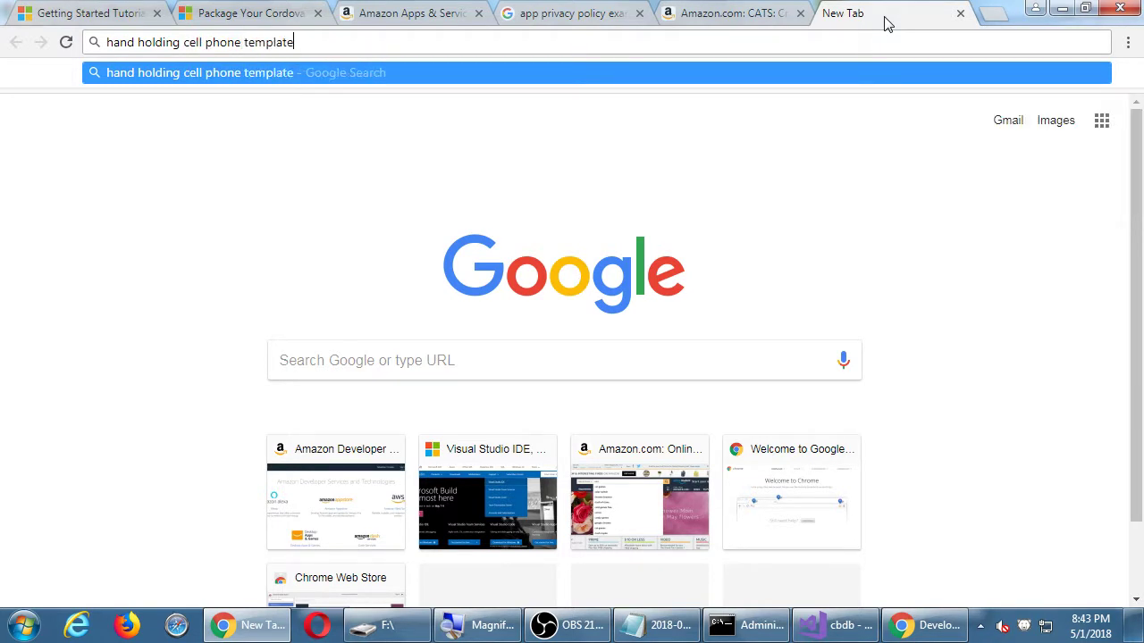
pyautogui.press('Return')
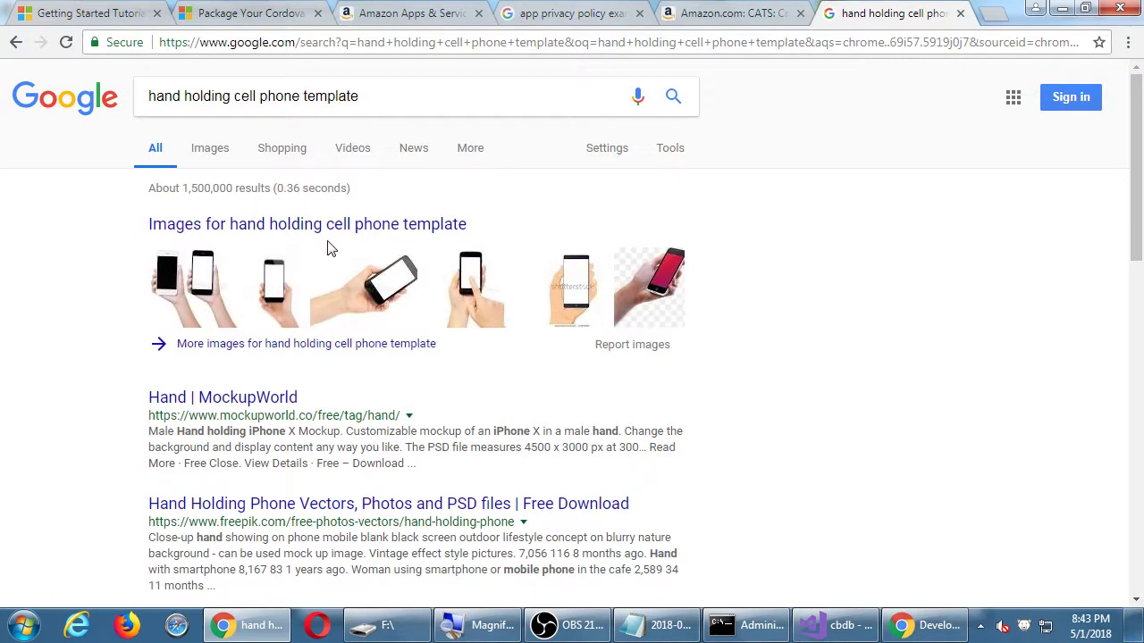
pyautogui.click(191, 268)
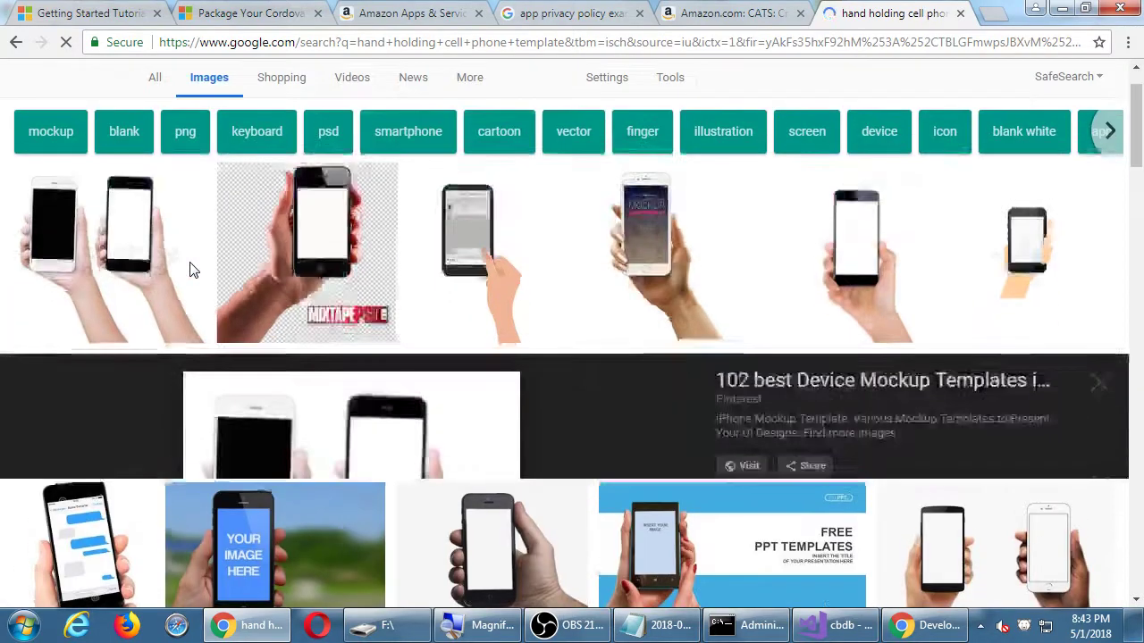
pyautogui.scroll(1, 116, 201)
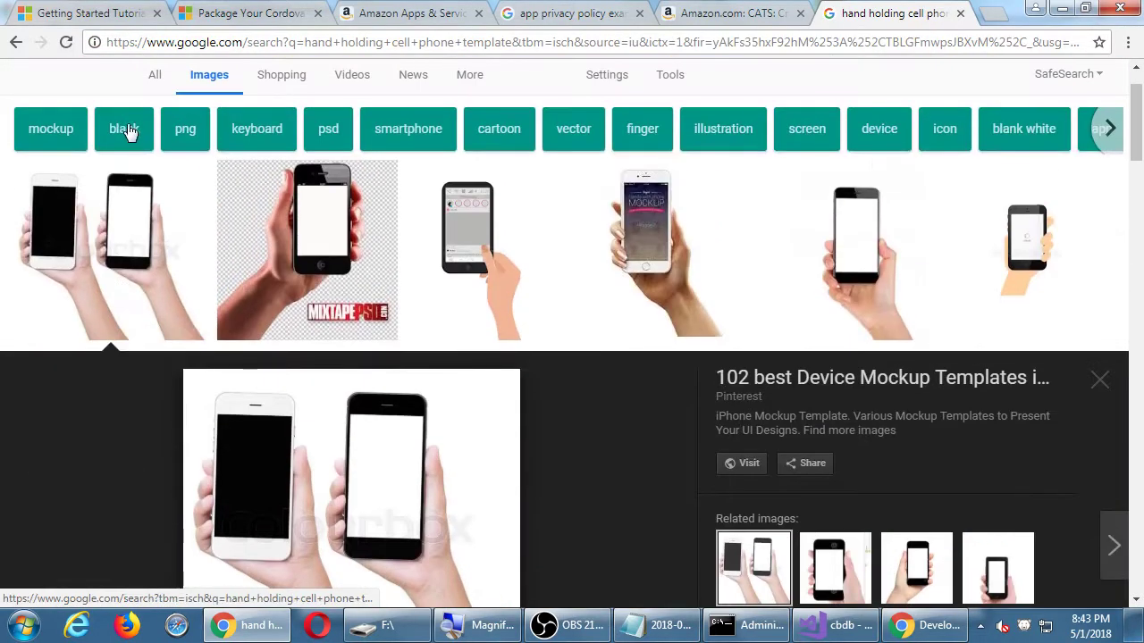
pyautogui.click(105, 212)
pyautogui.click(107, 221)
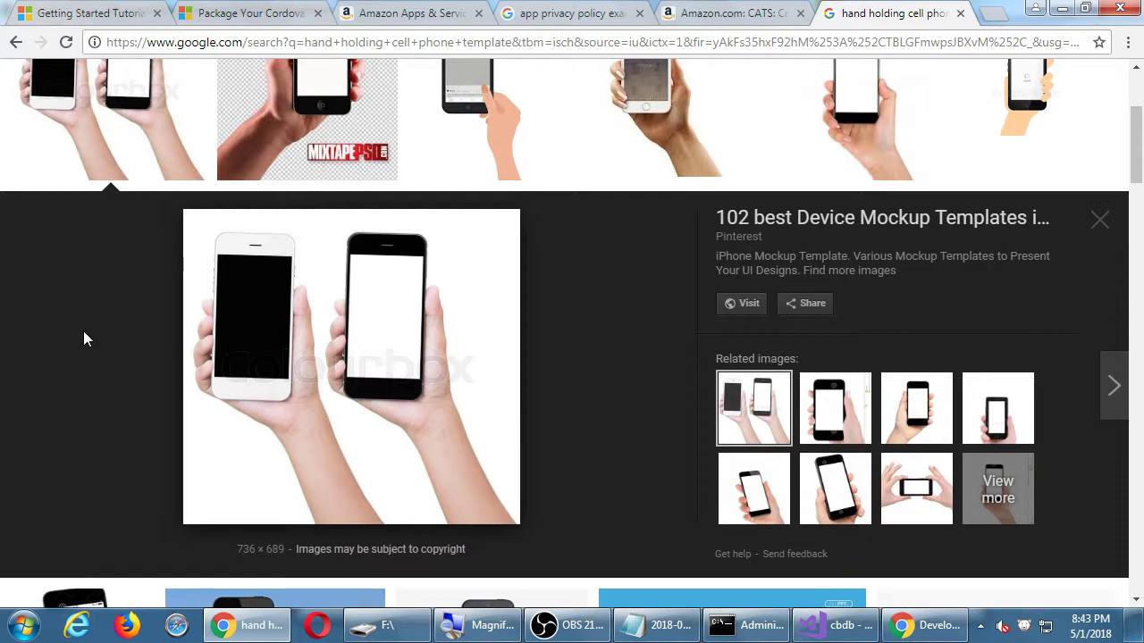
# Open Miraculous Ladybug & Cat Noir from the cats results and enlarge its screenshots.
pyautogui.click(724, 11)
pyautogui.hotkey('alt', 'Left')
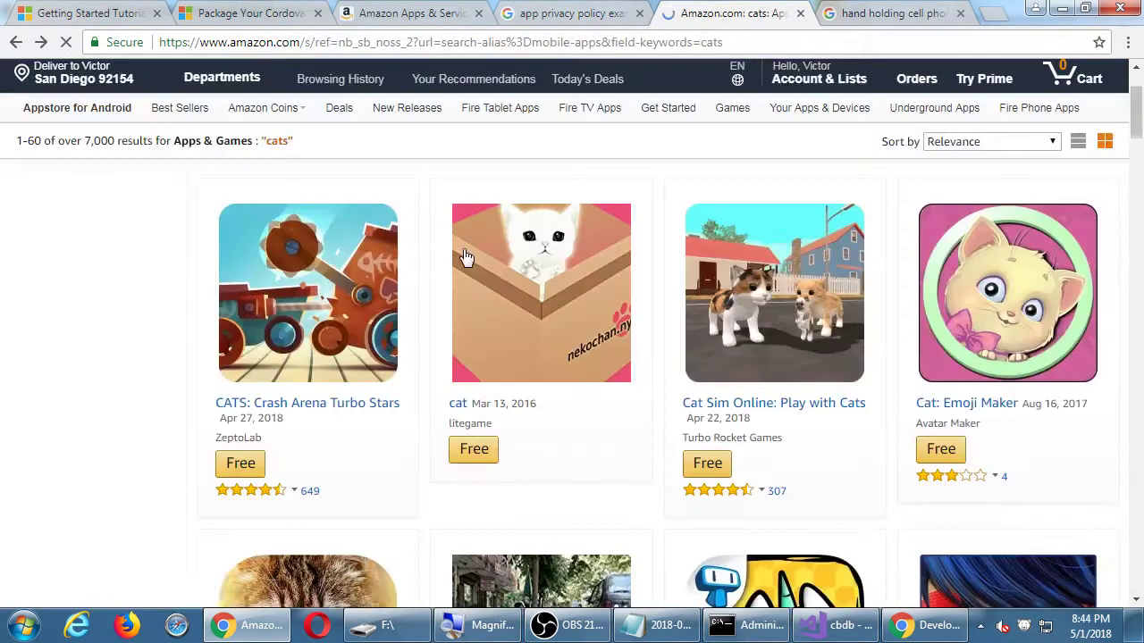
pyautogui.scroll(-3, 626, 304)
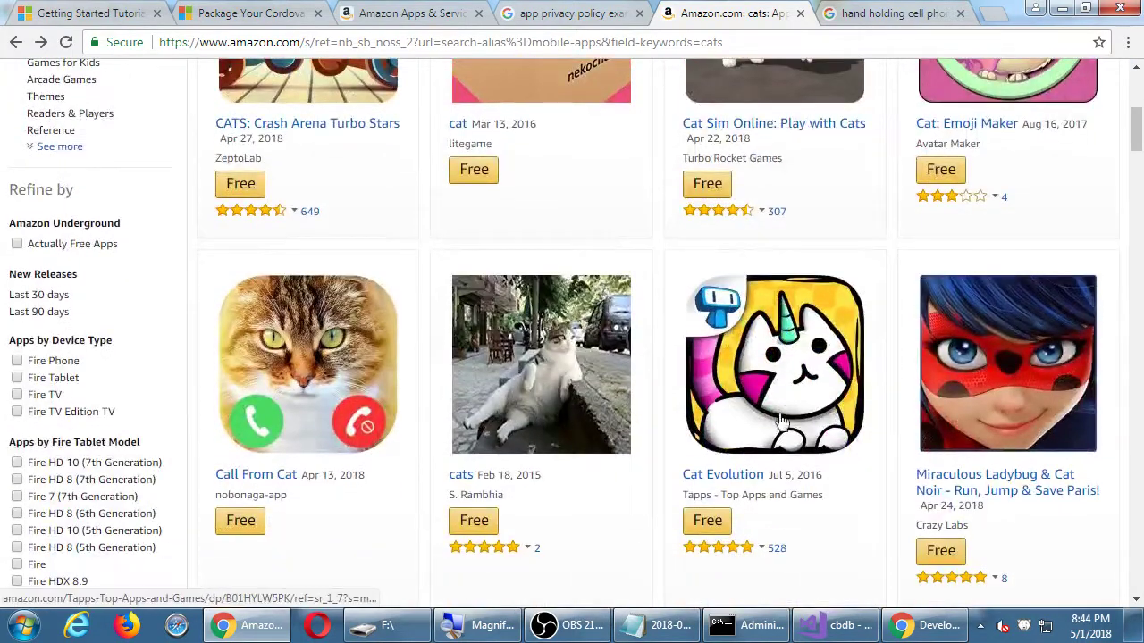
pyautogui.click(957, 480)
pyautogui.scroll(-2, 625, 344)
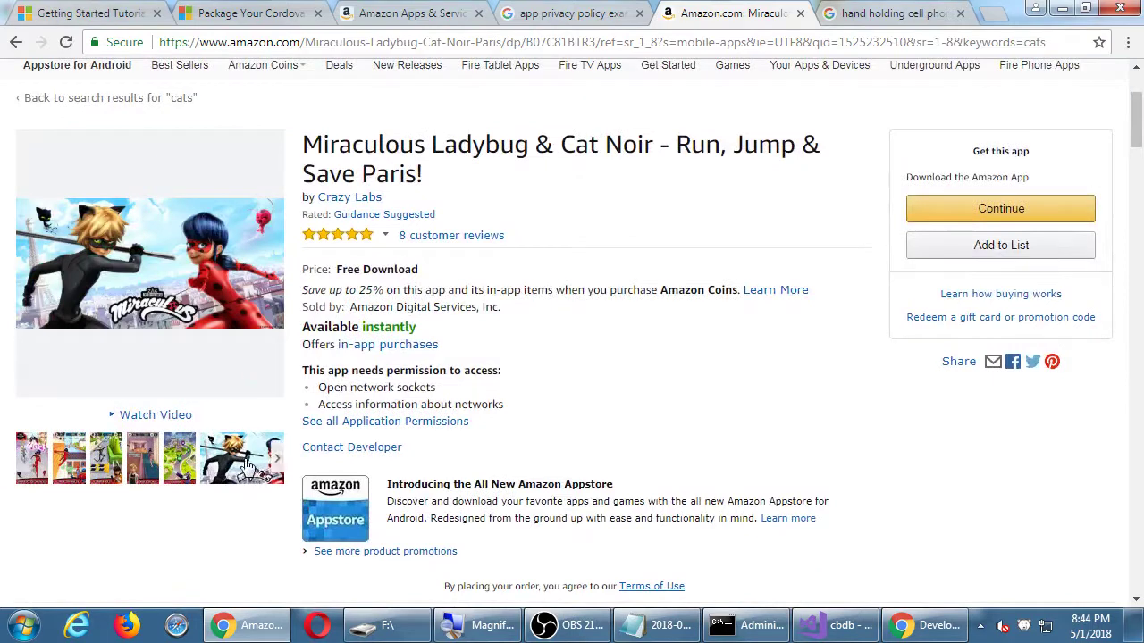
pyautogui.click(114, 459)
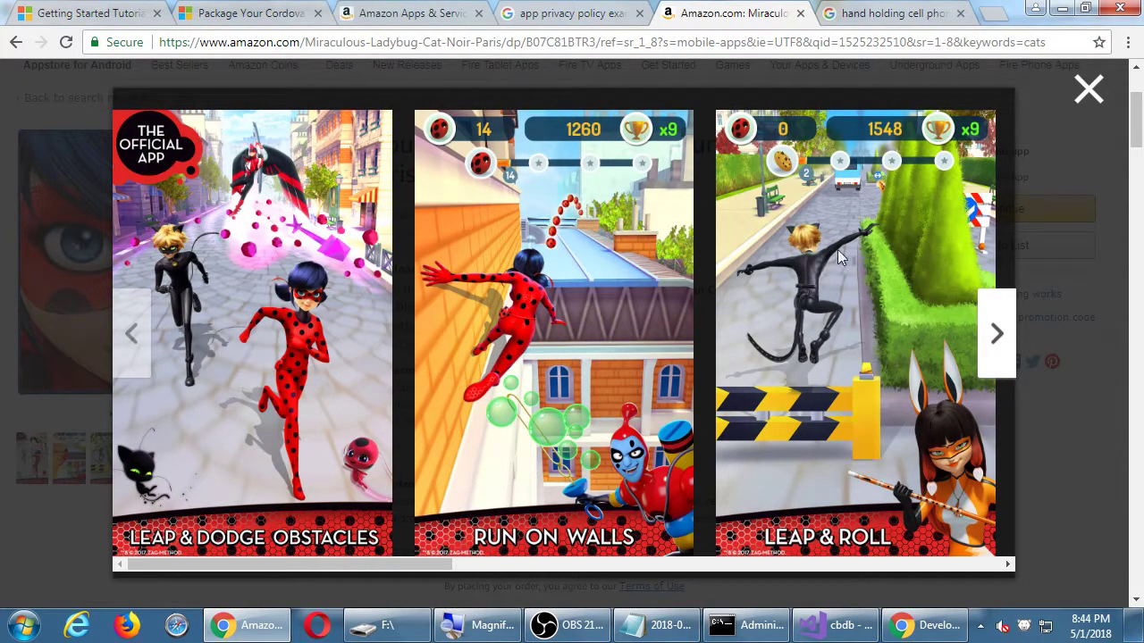
# Glance at the listing's multimedia page, then page through and close the Miraculous screenshot gallery.
pyautogui.click(411, 14)
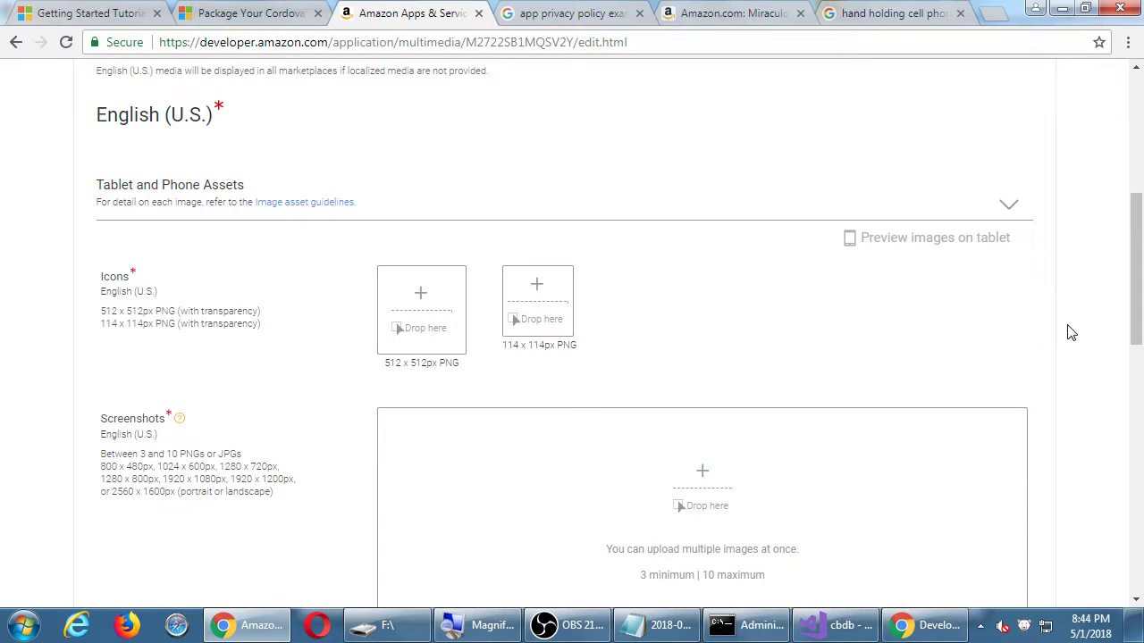
pyautogui.scroll(-5, 1071, 333)
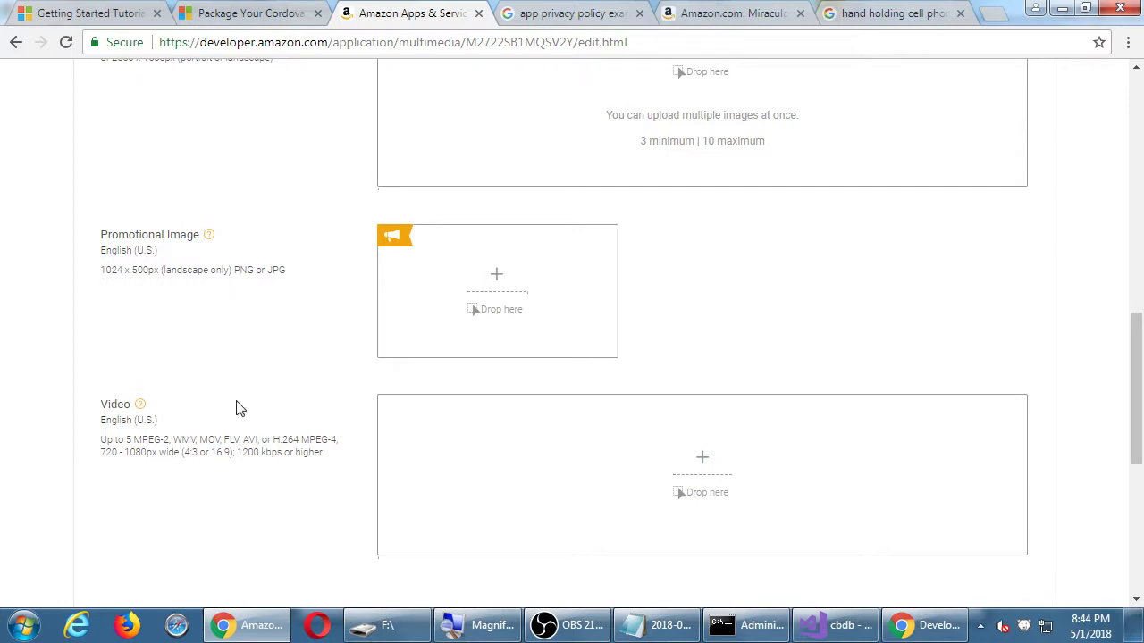
pyautogui.click(715, 13)
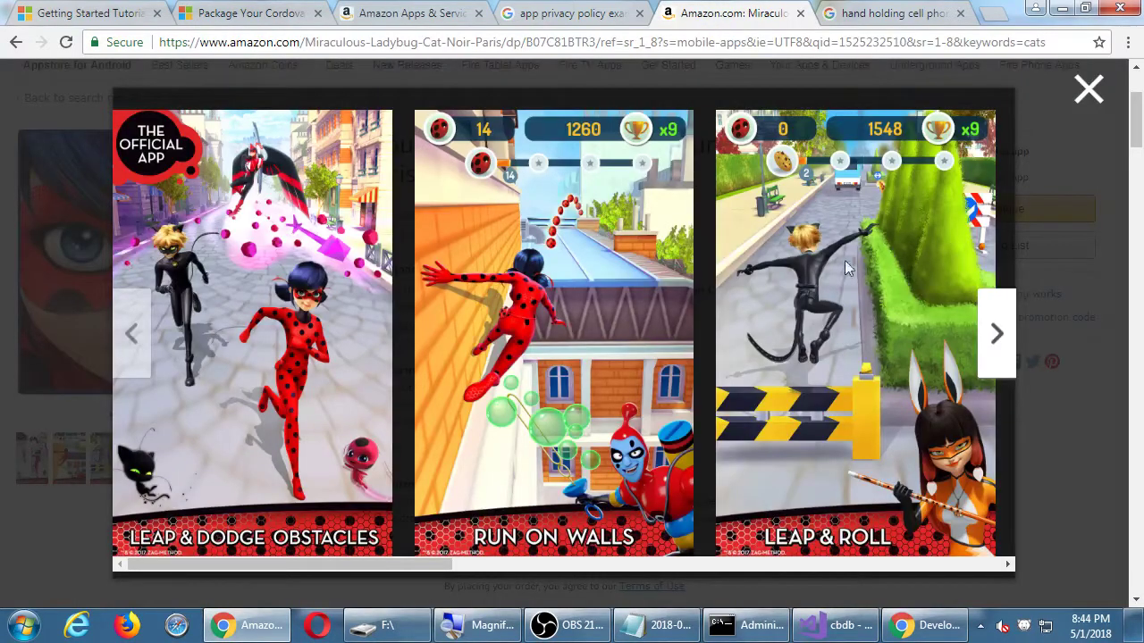
pyautogui.click(996, 340)
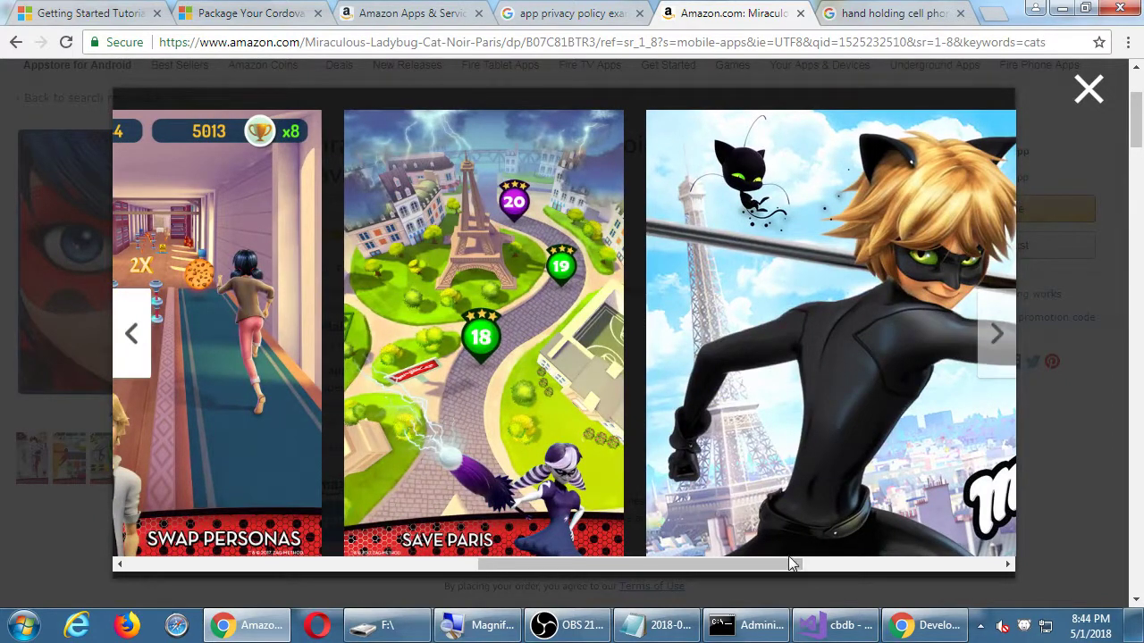
pyautogui.moveTo(784, 563); pyautogui.dragTo(963, 577)
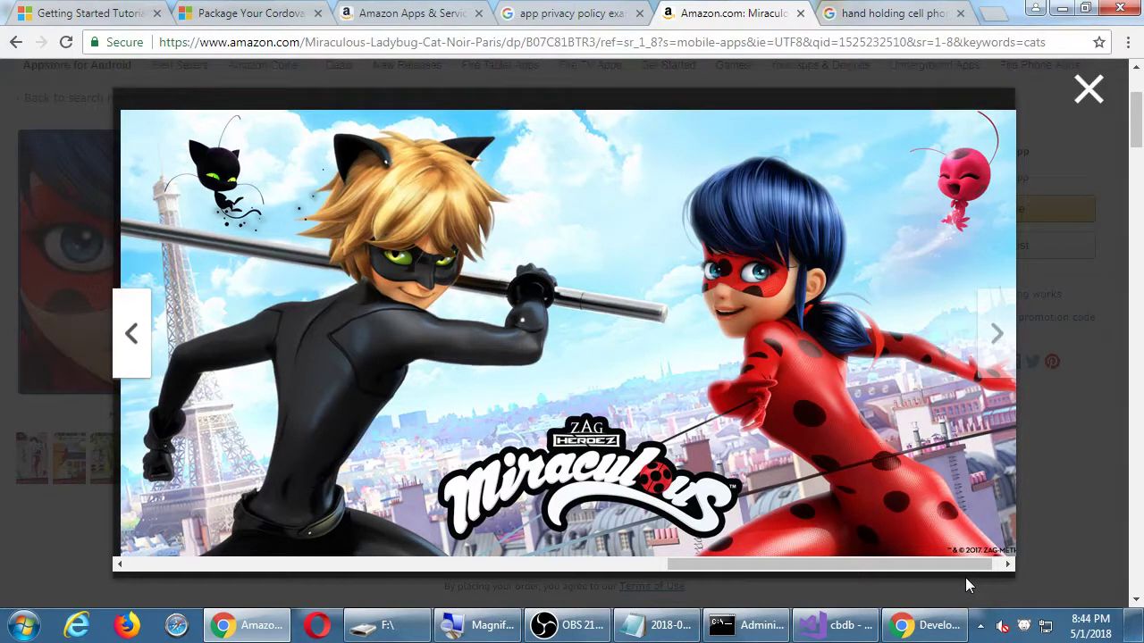
pyautogui.click(1091, 89)
# Reopen CATS: Crash Arena Turbo Stars, browse its full-size screenshot gallery, then return to the image-upload page.
pyautogui.hotkey('alt', 'Left')
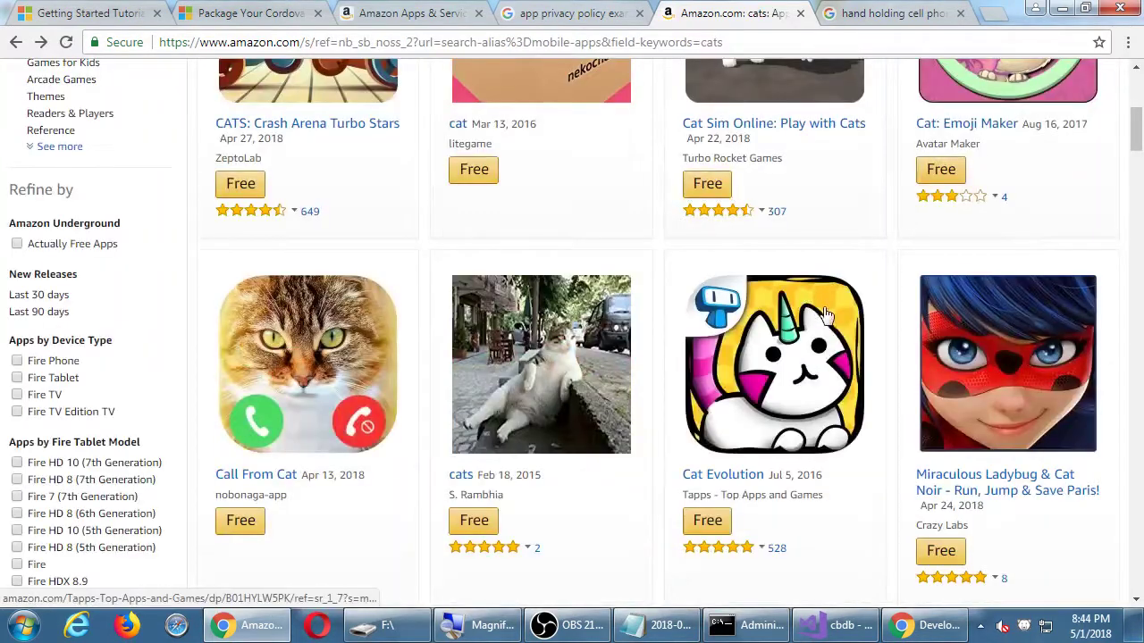
pyautogui.scroll(2, 827, 326)
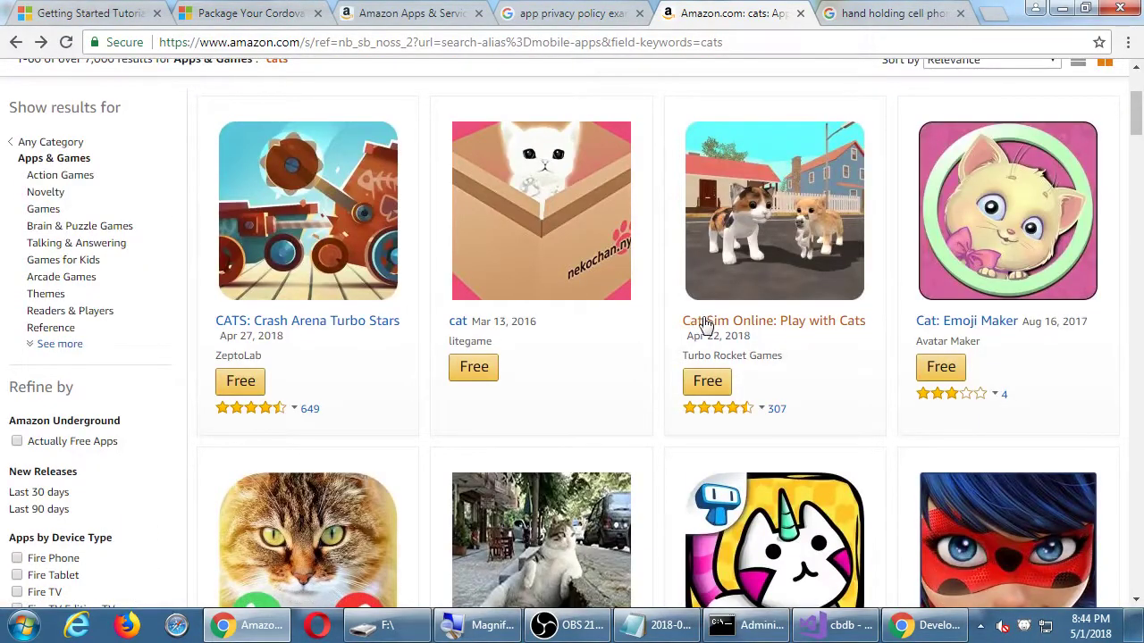
pyautogui.click(348, 322)
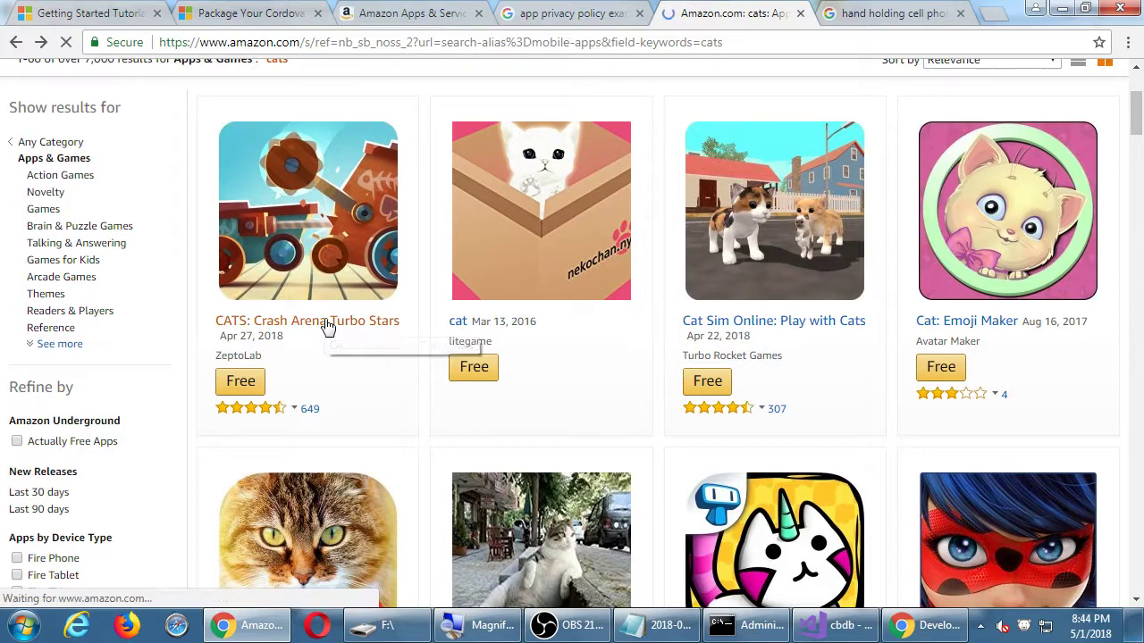
pyautogui.scroll(-2, 722, 444)
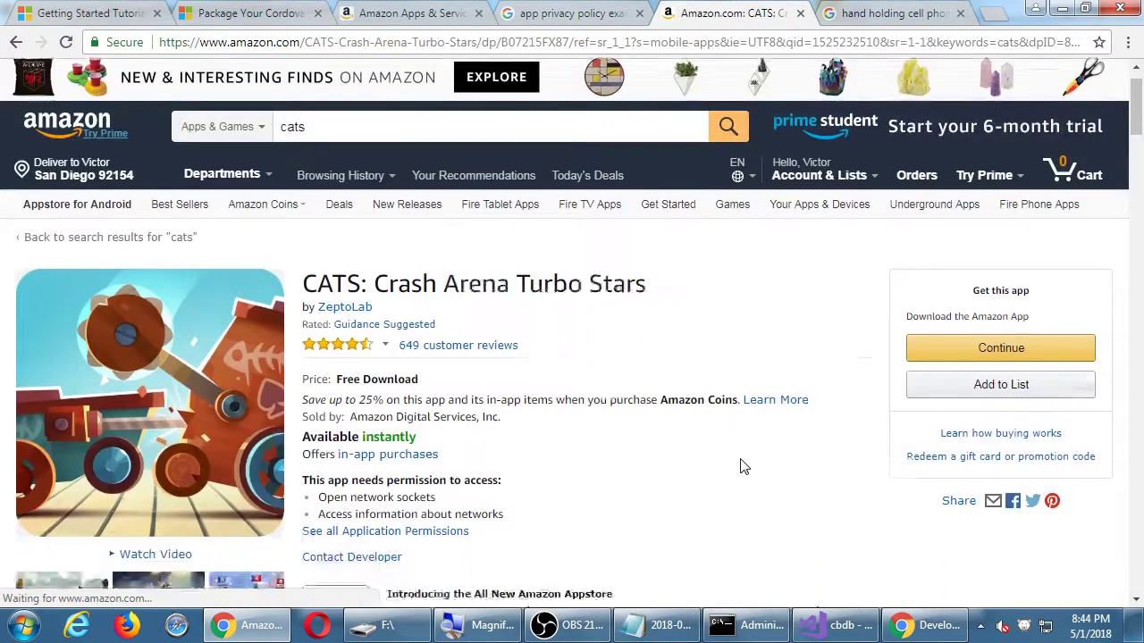
pyautogui.click(276, 449)
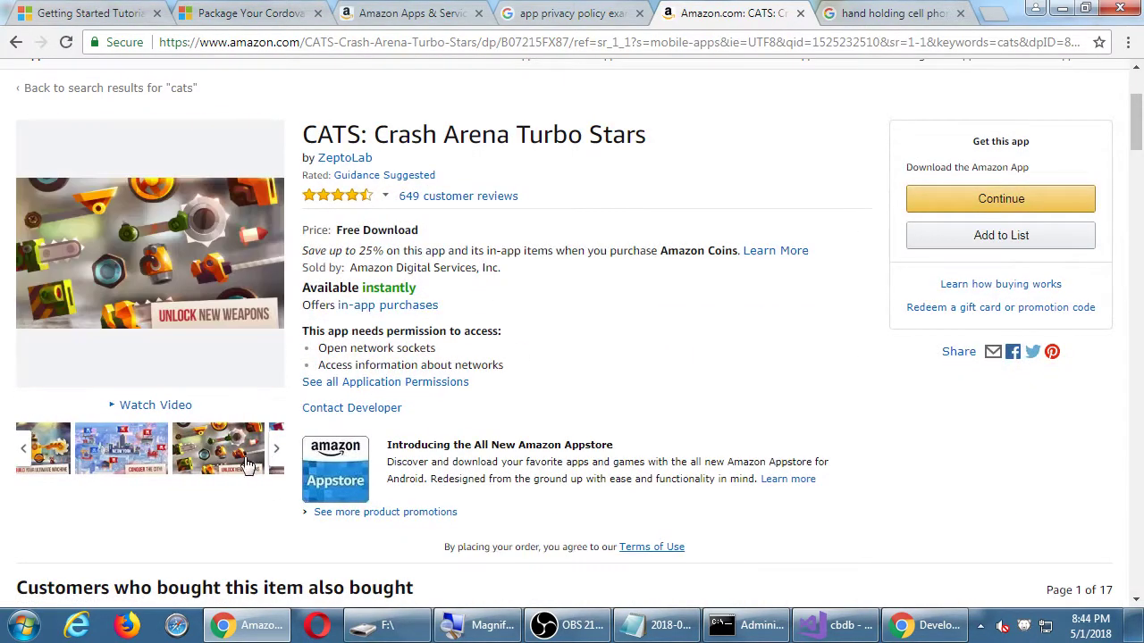
pyautogui.click(234, 458)
pyautogui.click(996, 335)
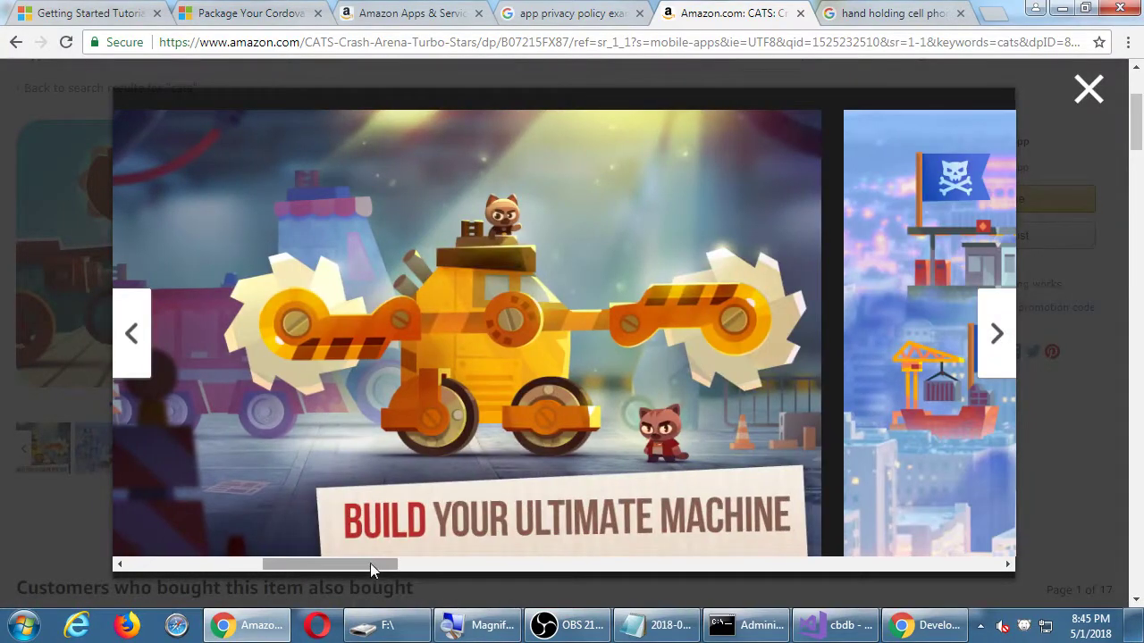
pyautogui.moveTo(369, 564); pyautogui.dragTo(969, 566)
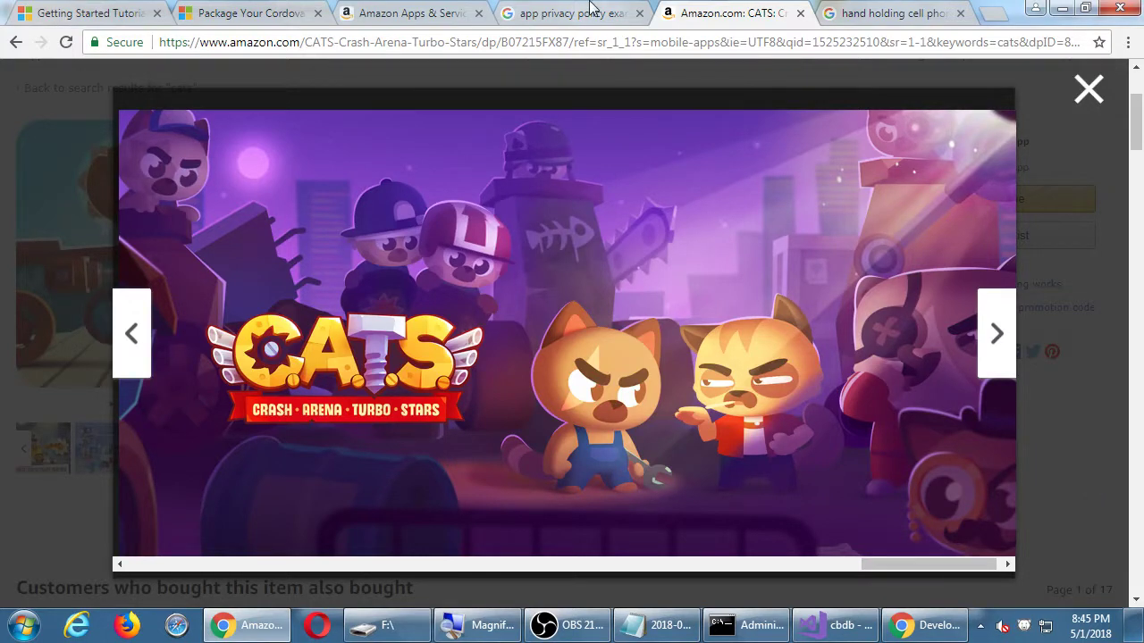
pyautogui.click(411, 12)
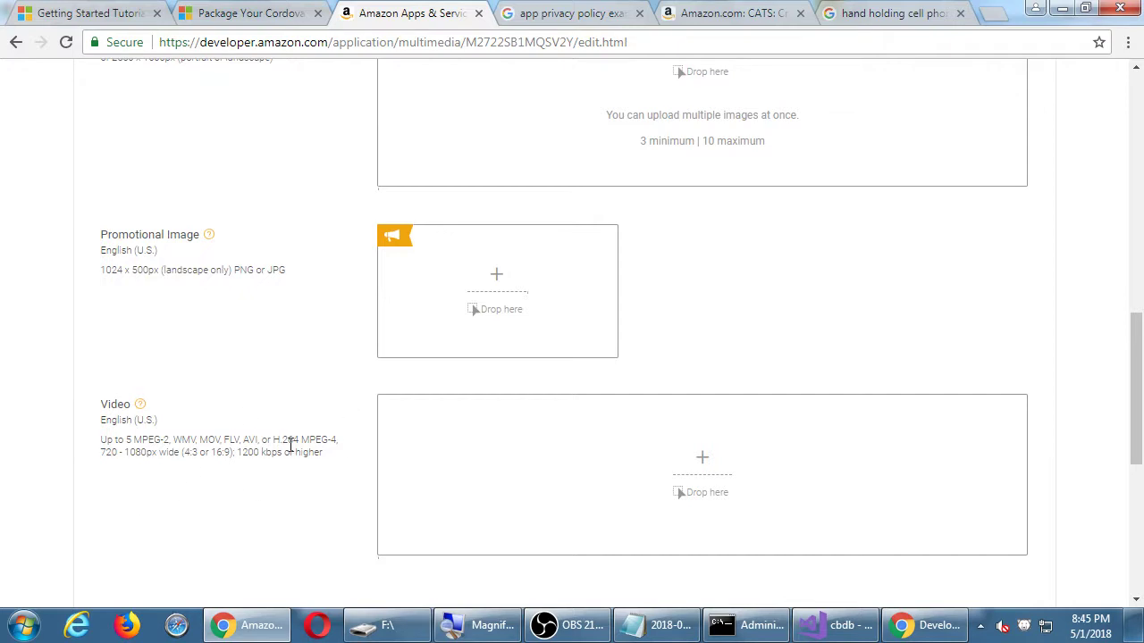
# Save the Images & Multimedia page and open the listing's General Information section.
pyautogui.scroll(-1, 288, 444)
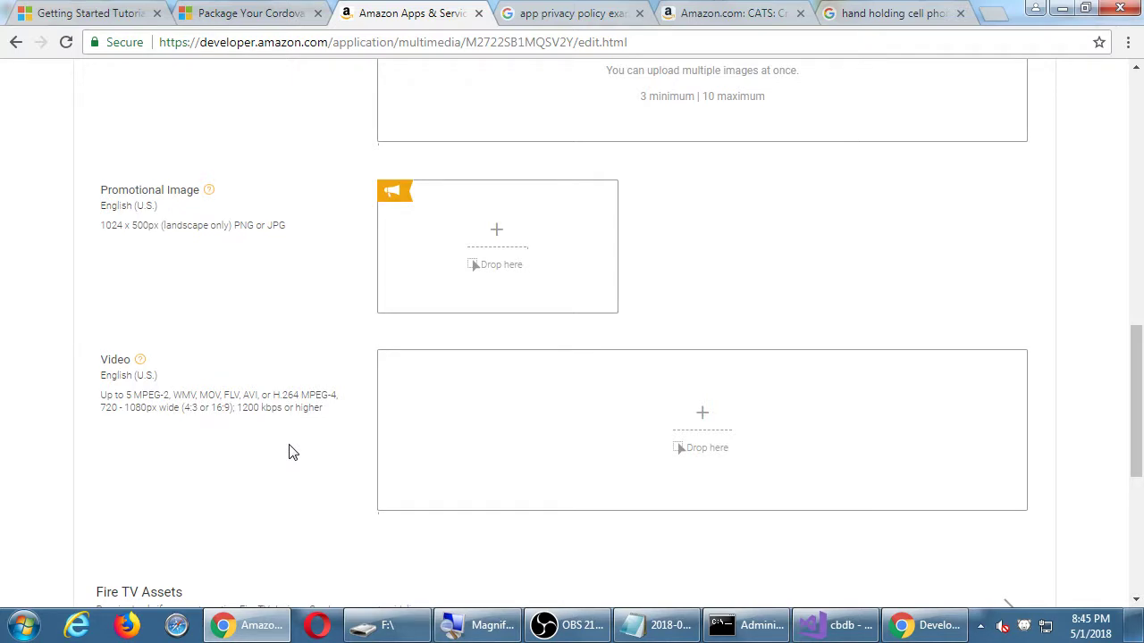
pyautogui.scroll(-4, 289, 451)
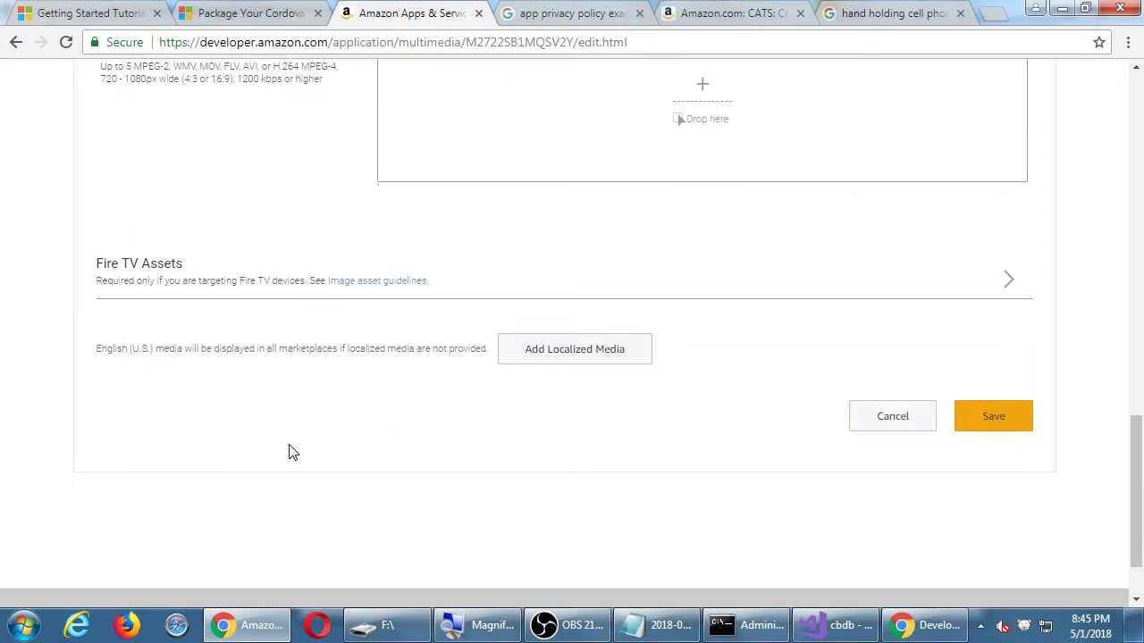
pyautogui.click(996, 413)
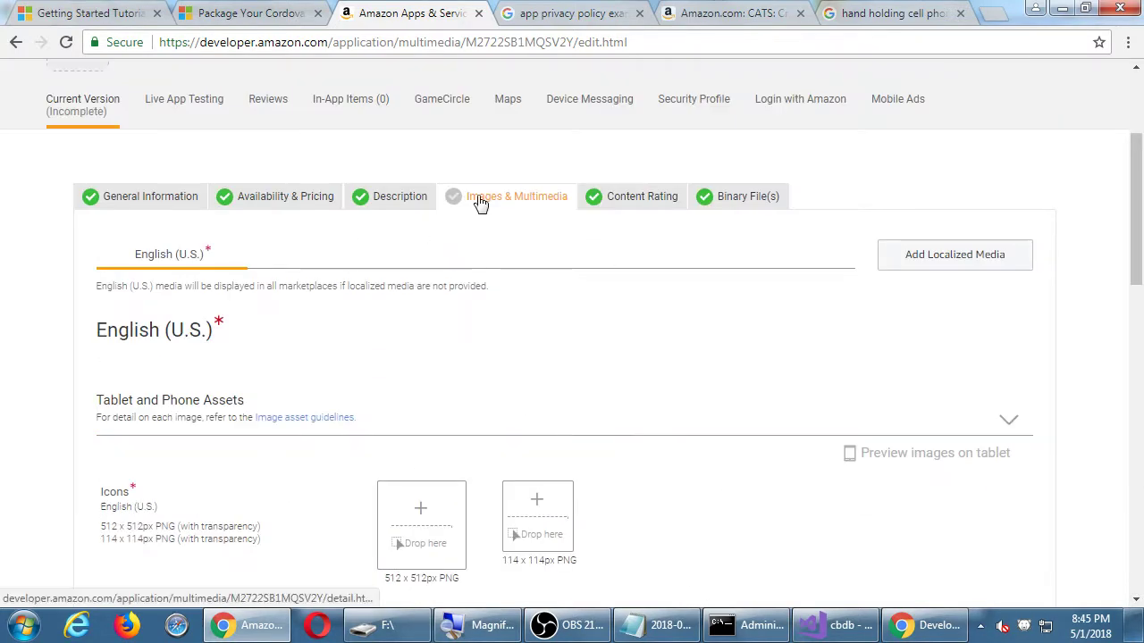
pyautogui.click(166, 206)
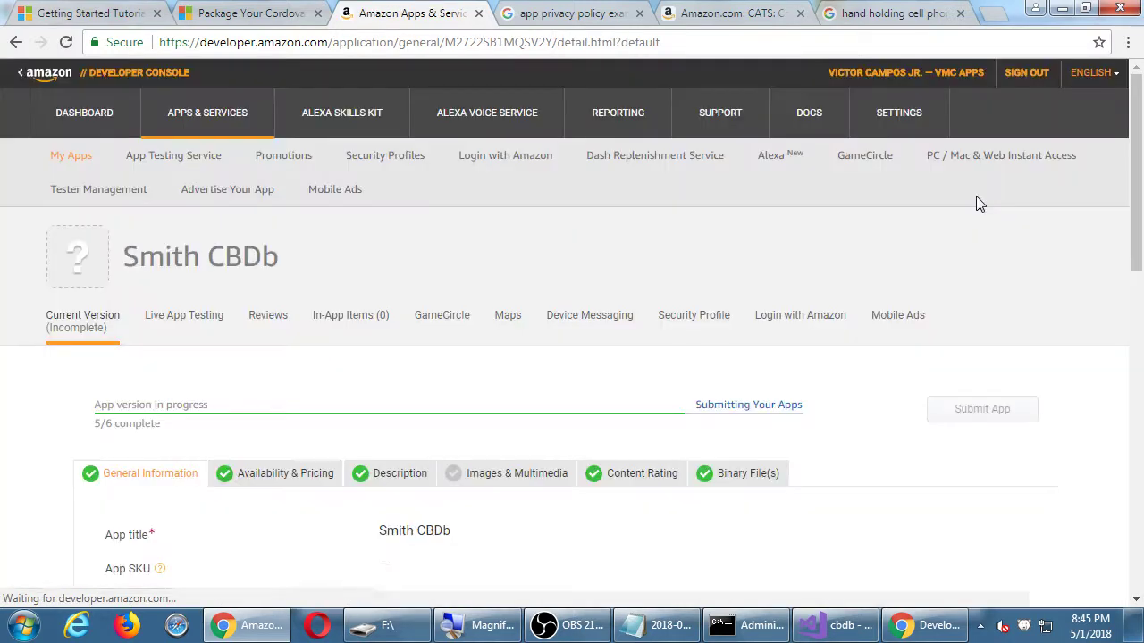
pyautogui.scroll(-2, 978, 316)
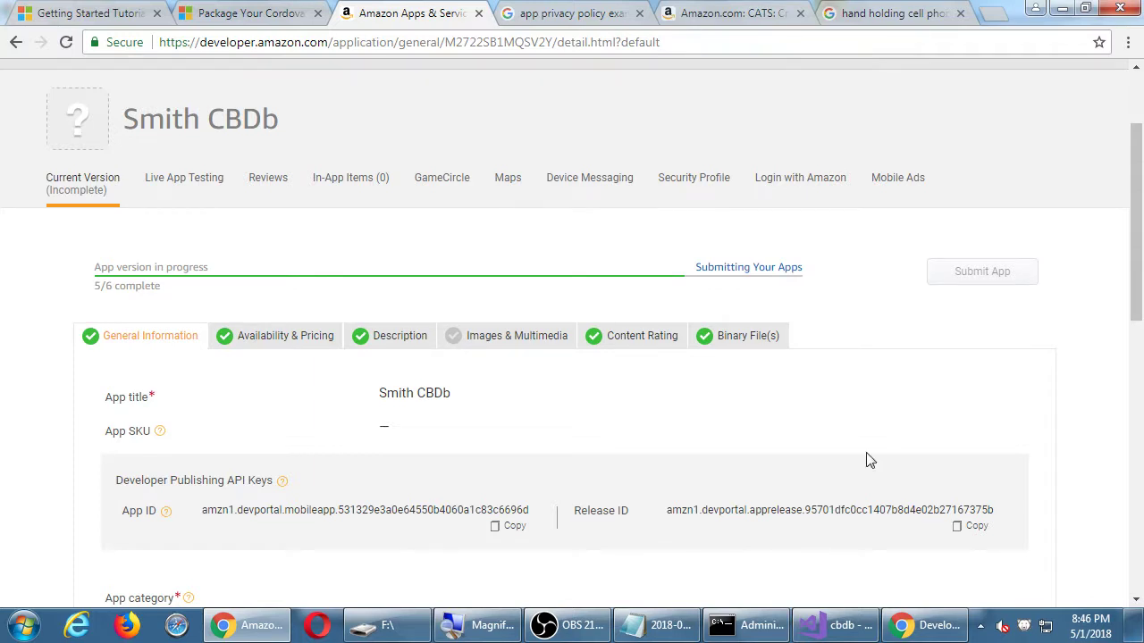
# Add the indented note 'Oncew all 6 tabs are green you're ready to publish!' under step 5, then move the notes aside.
pyautogui.click(650, 629)
pyautogui.press('super+plus')
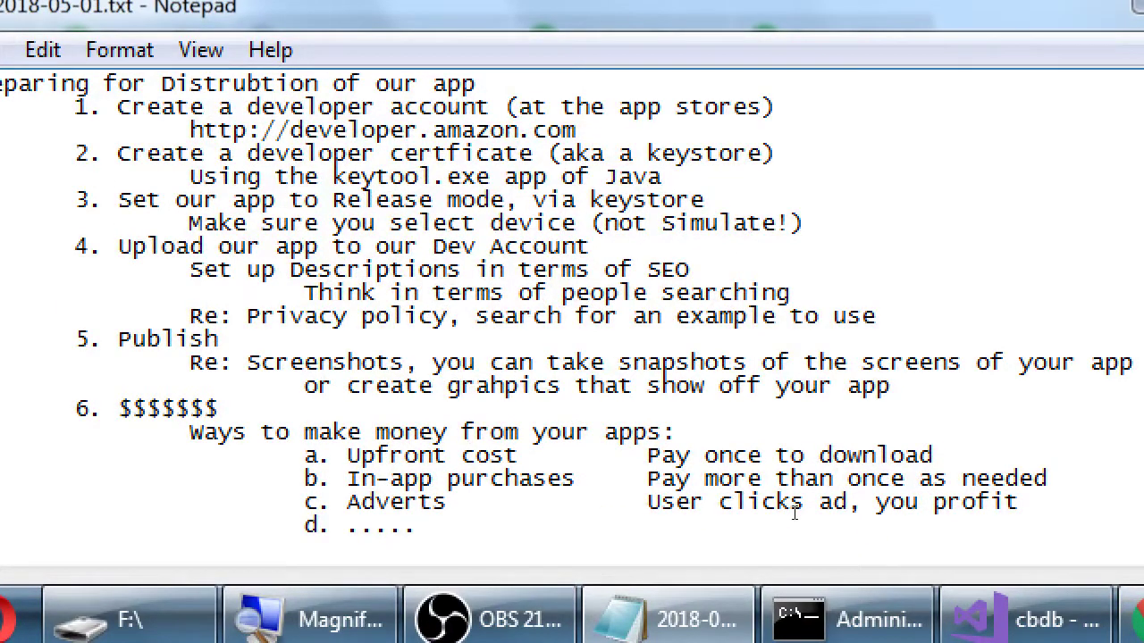
pyautogui.press('Return')
pyautogui.press('Tab')
pyautogui.press('Tab')
pyautogui.write('Oncew all si')
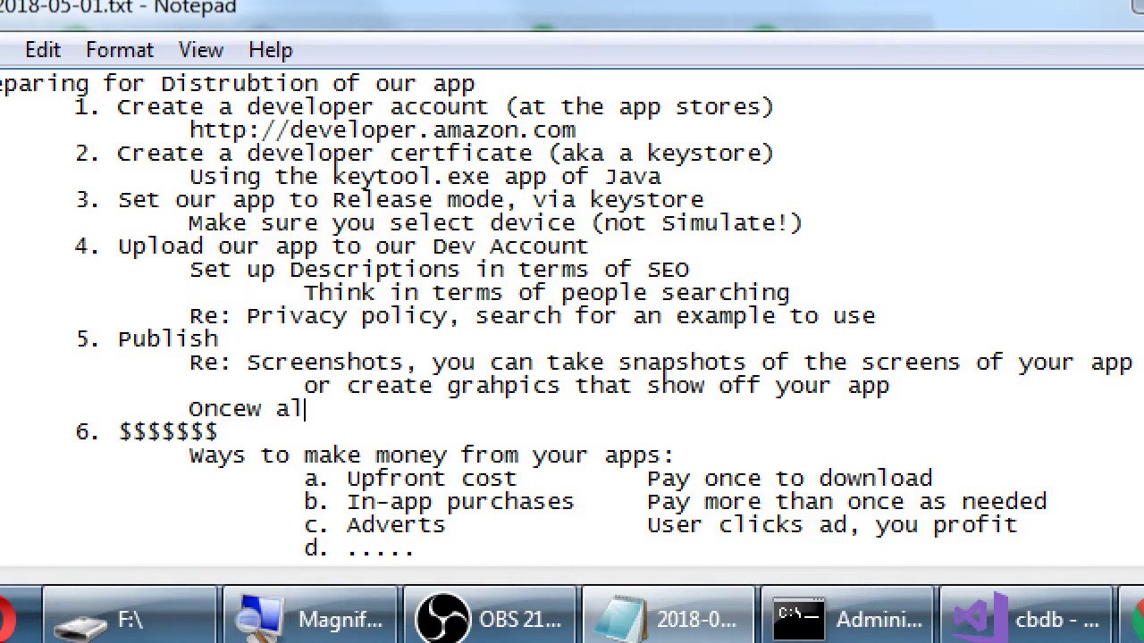
pyautogui.press('BackSpace')
pyautogui.press('BackSpace')
pyautogui.write('6 tabs are green yo')
pyautogui.write("u're r")
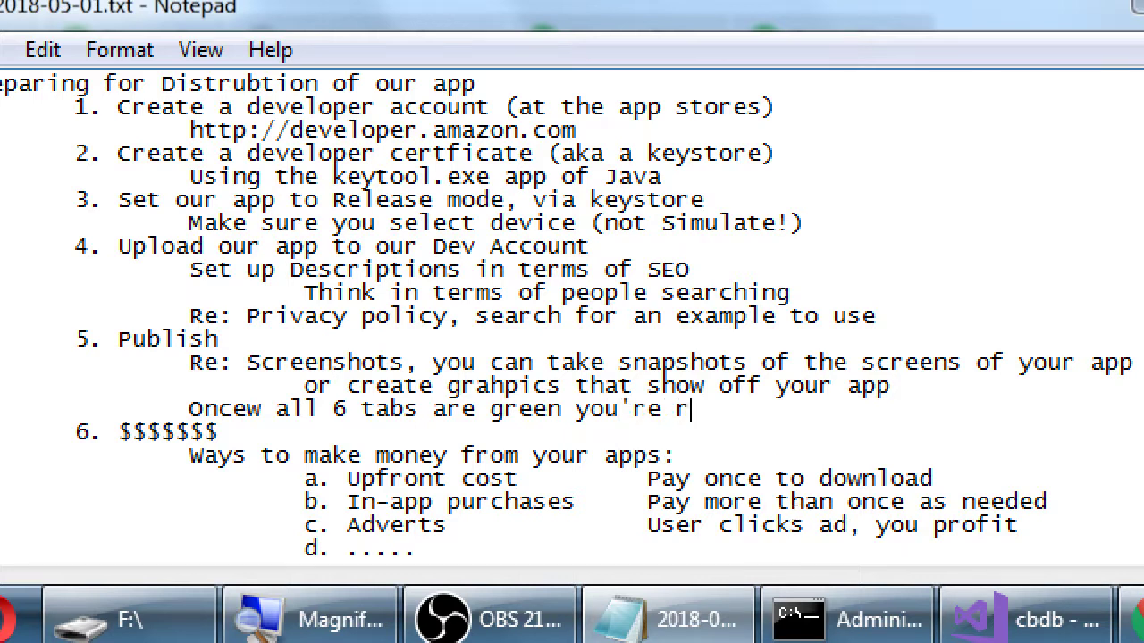
pyautogui.write('eady to publish!')
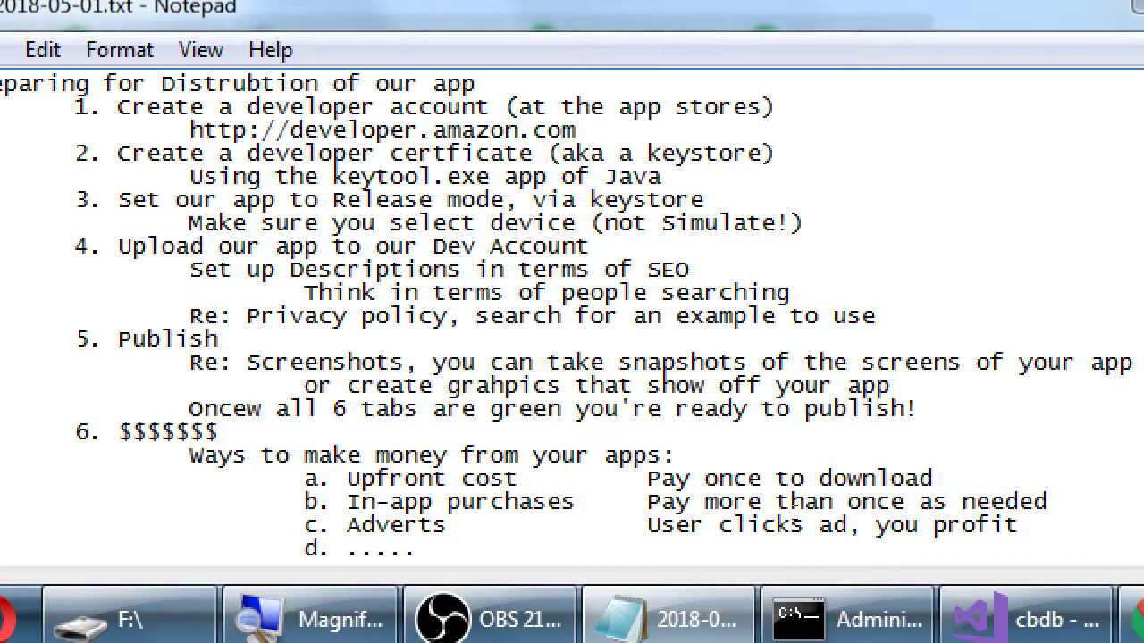
pyautogui.press('super+minus')
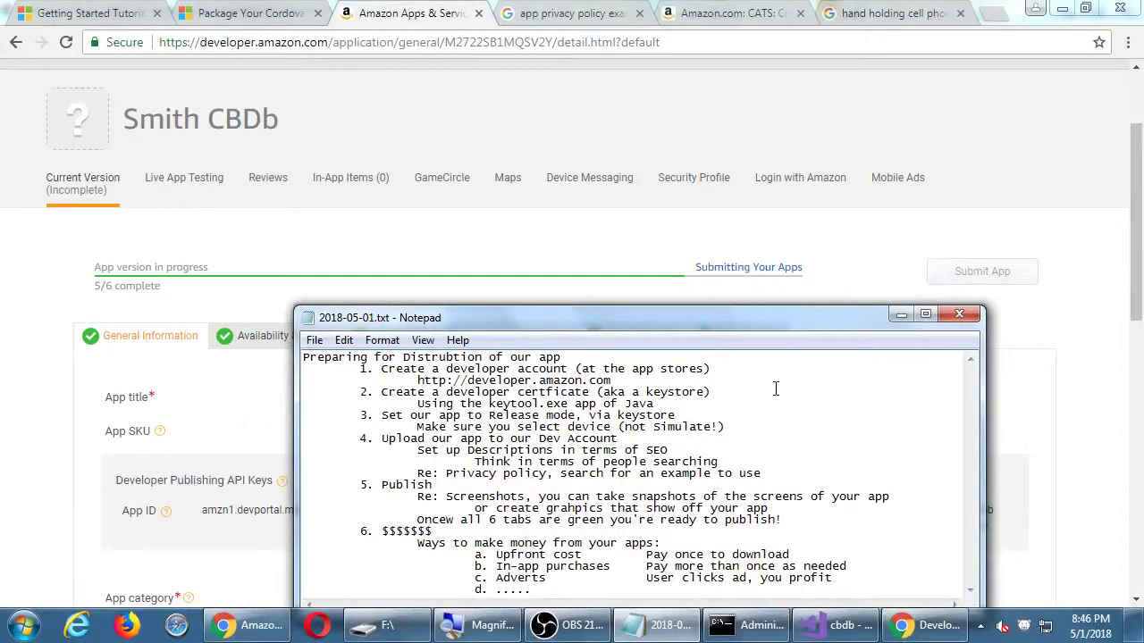
pyautogui.moveTo(773, 317); pyautogui.dragTo(853, 193)
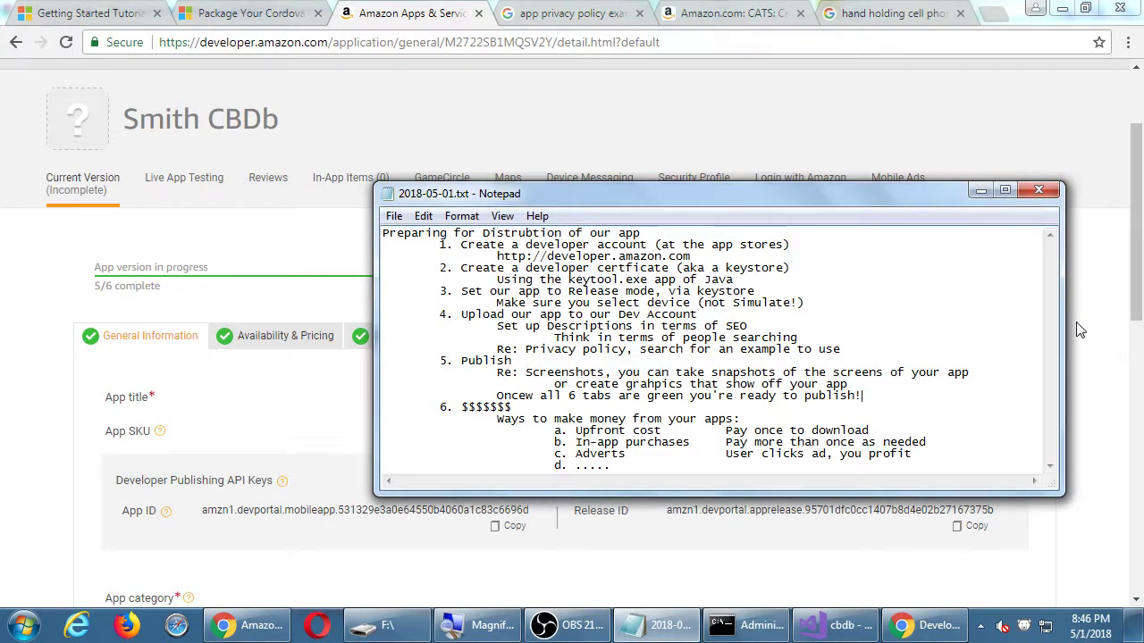
# Bring the Smith CBDb General Information page back in front of the notes.
pyautogui.click(1079, 330)
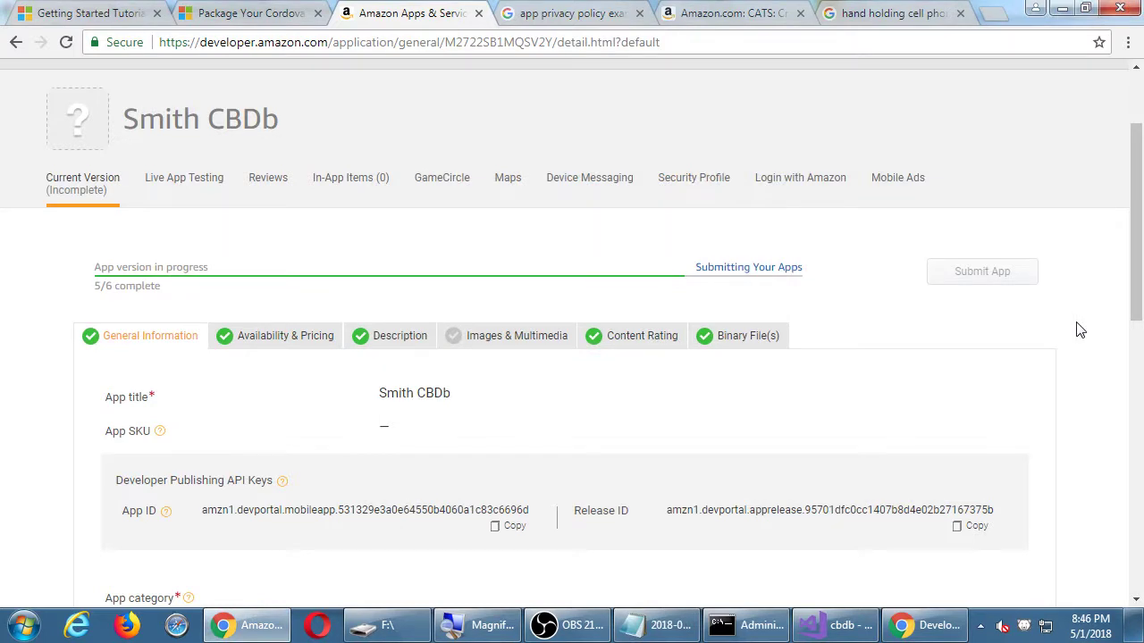